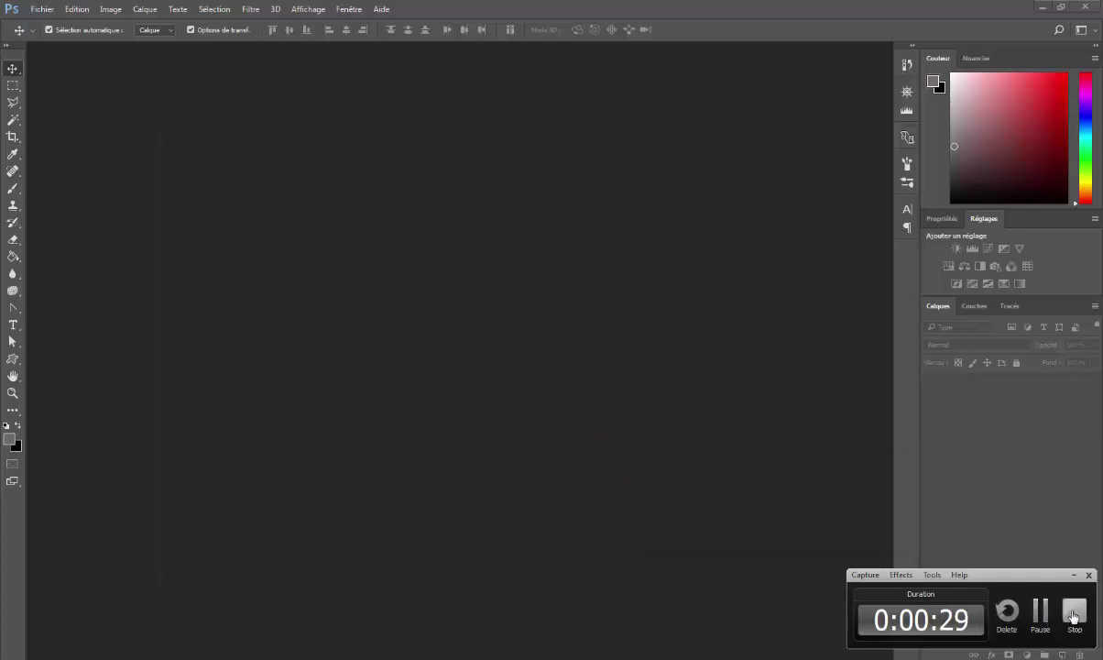
pyautogui.click(1062, 607)
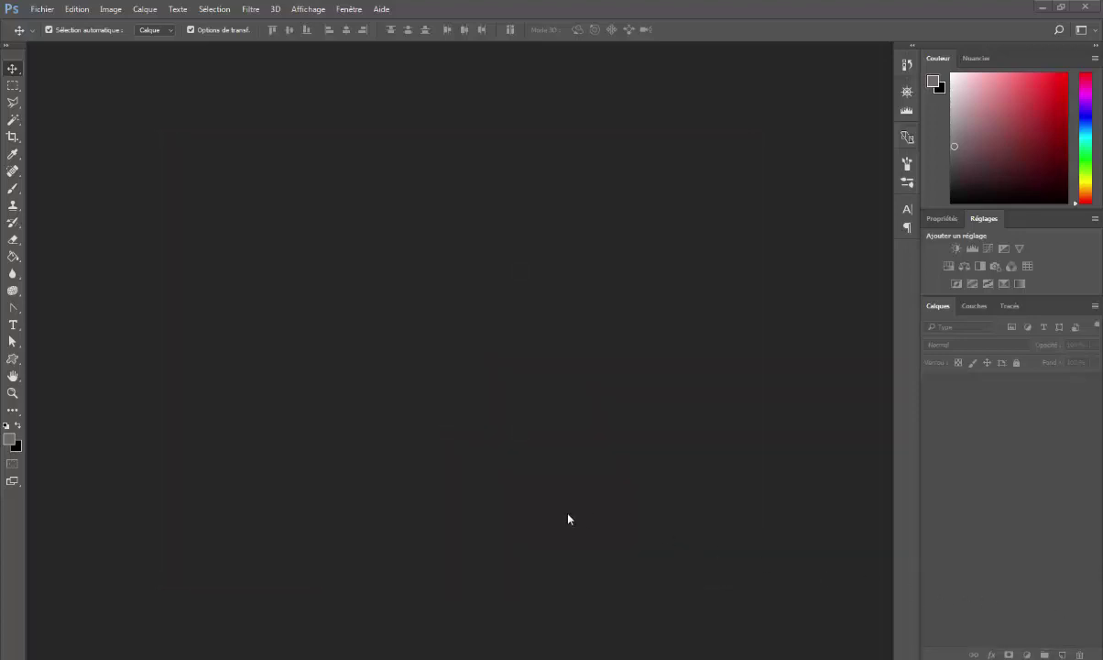
# Create a new document 300 pixels wide and 300 pixels high.
pyautogui.click(41, 10)
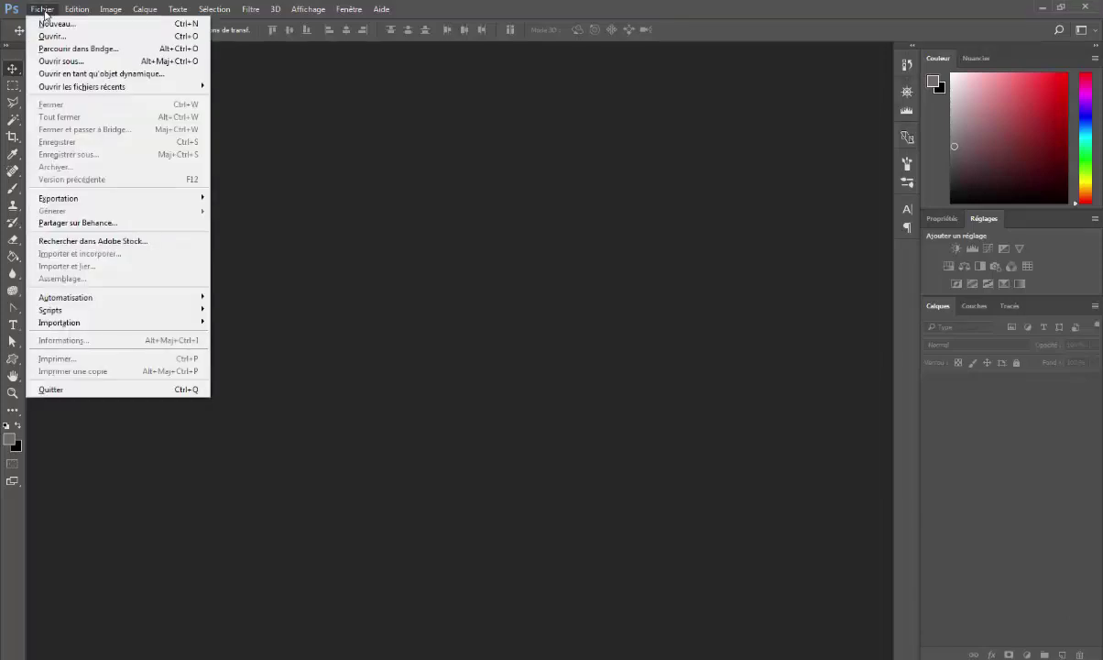
pyautogui.click(52, 25)
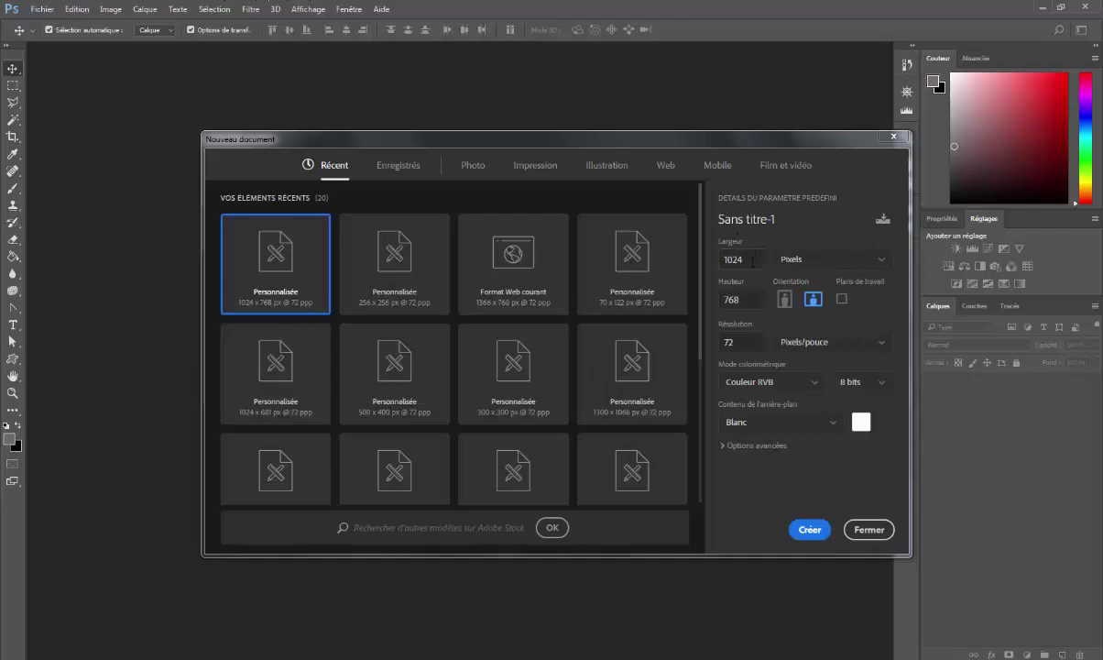
pyautogui.click(737, 259)
pyautogui.write('300')
pyautogui.press('Tab')
pyautogui.write('3')
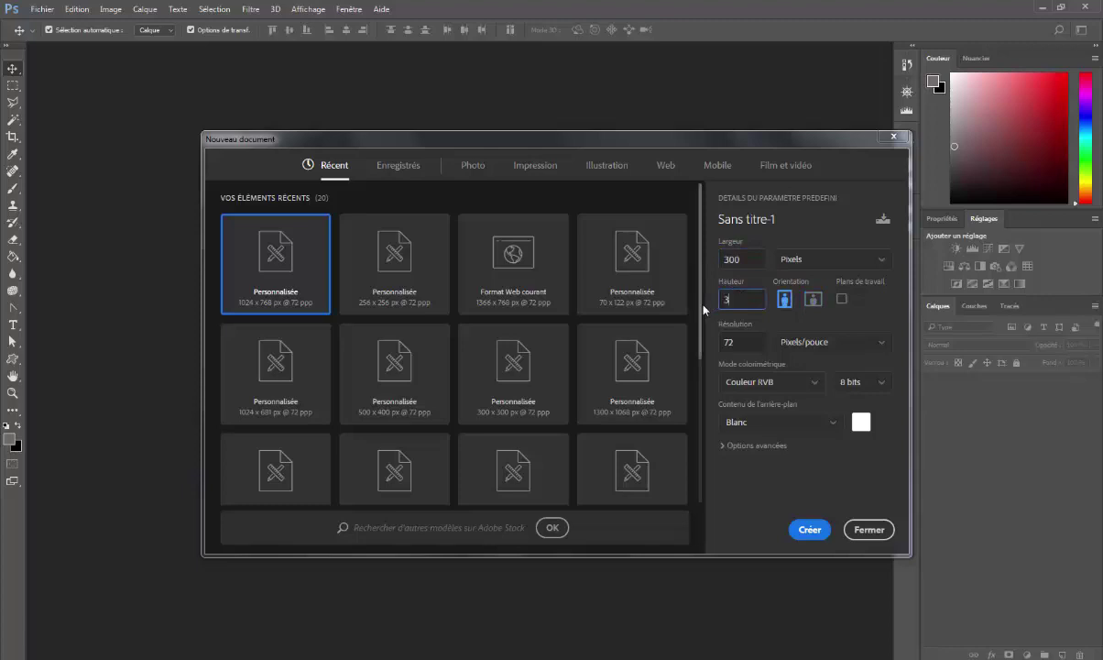
pyautogui.write('00')
pyautogui.click(810, 531)
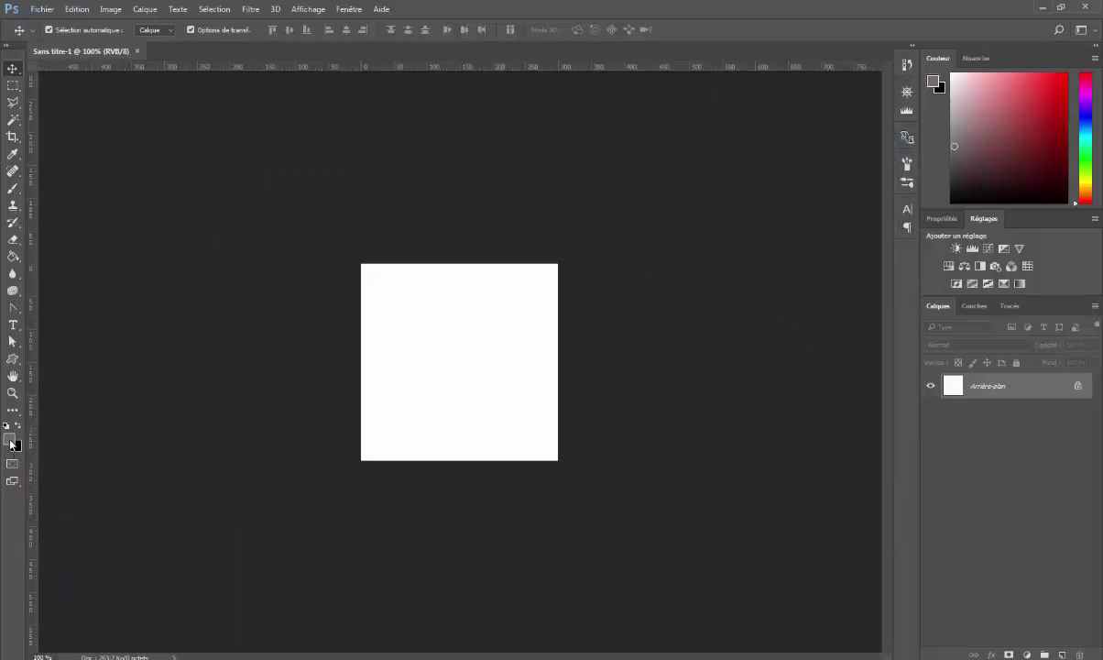
# Set the foreground colour to black (000000) and fill the whole canvas with it using the Paint Bucket.
pyautogui.click(11, 442)
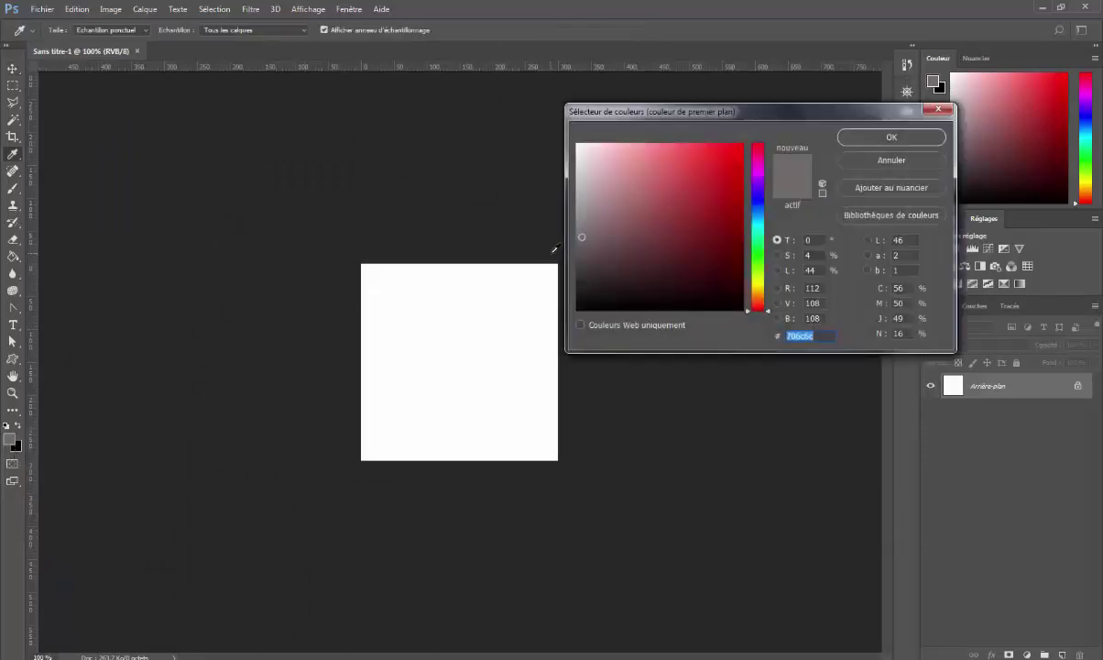
pyautogui.write('0b0b0b')
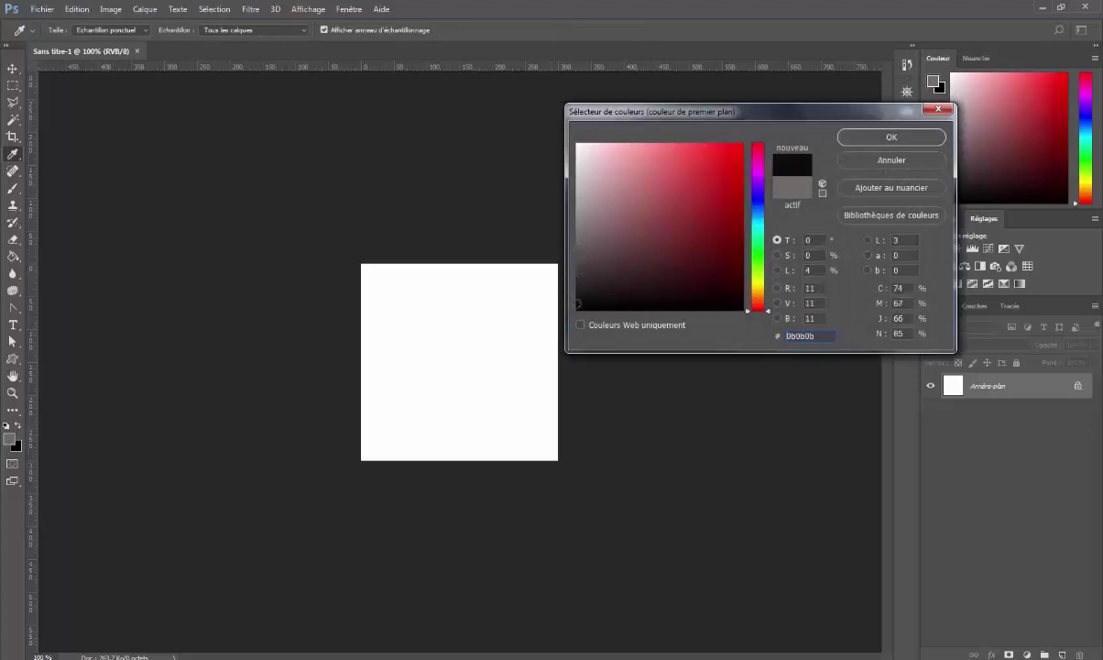
pyautogui.write('000000')
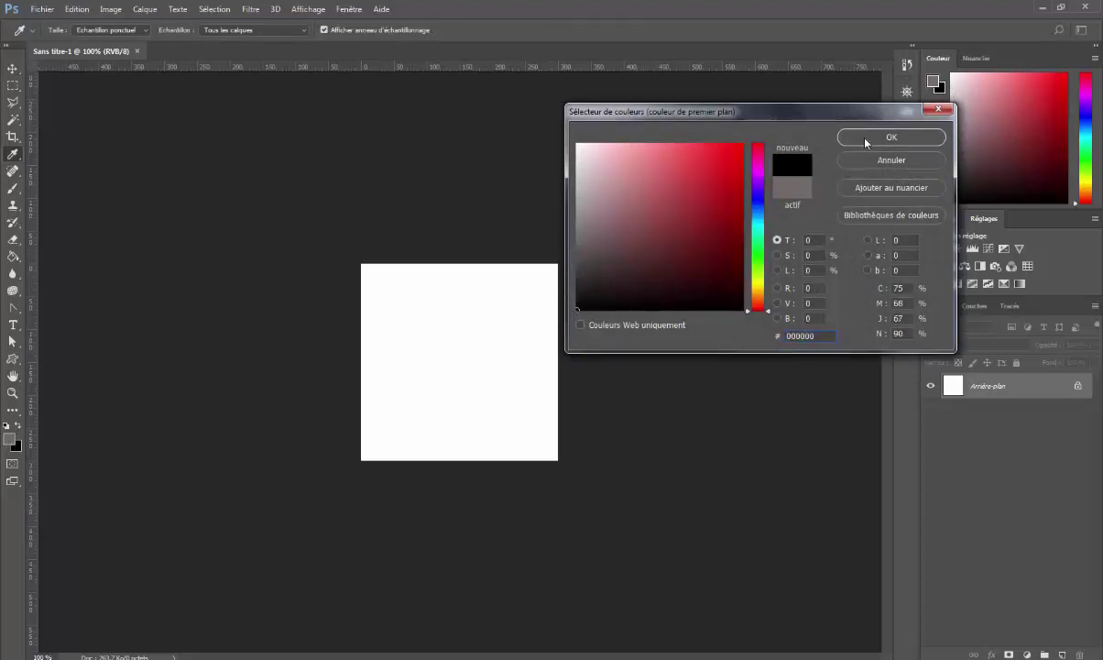
pyautogui.click(866, 139)
pyautogui.press('v')
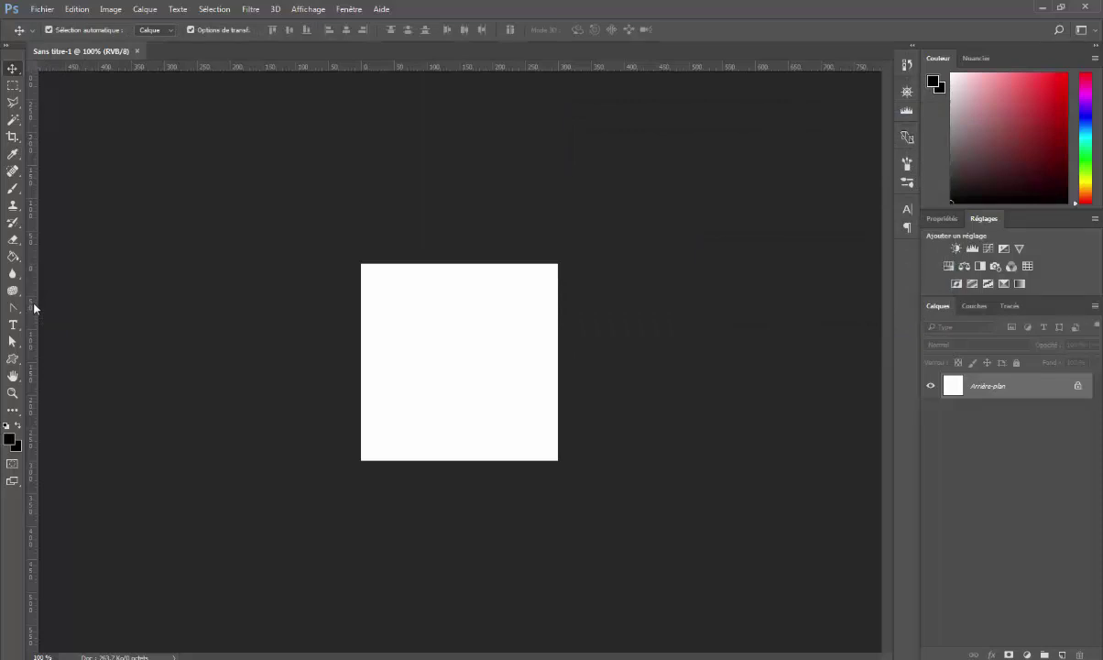
pyautogui.click(13, 256)
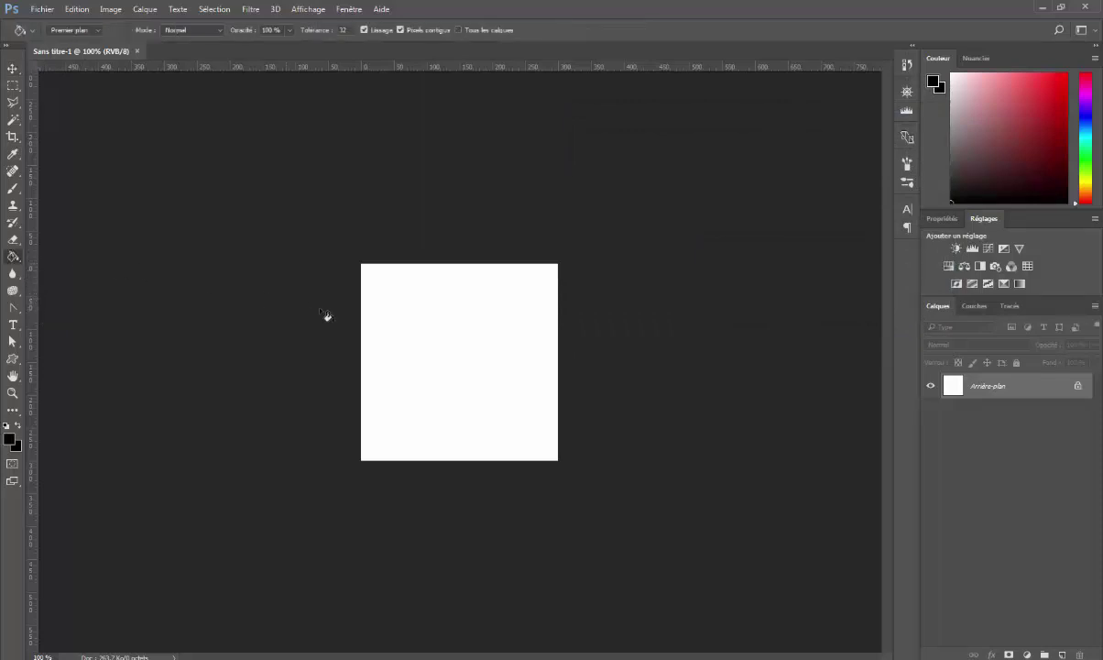
pyautogui.click(442, 344)
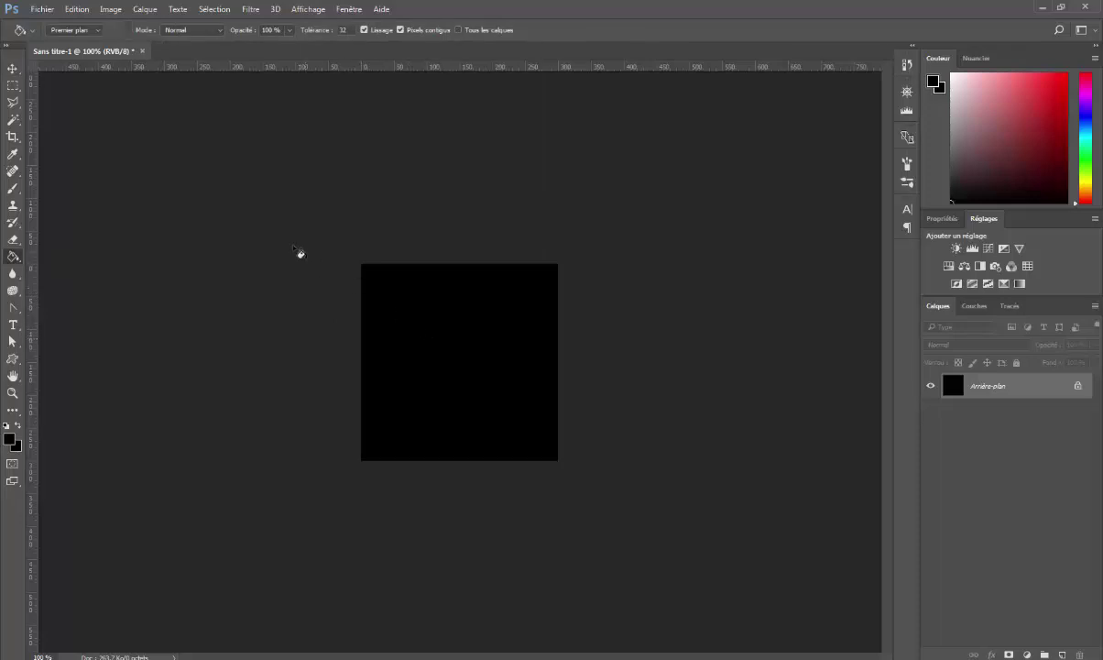
# Export the black square for the web as a JPEG named BlackSquare in the desktop project's IMG folder.
pyautogui.click(43, 11)
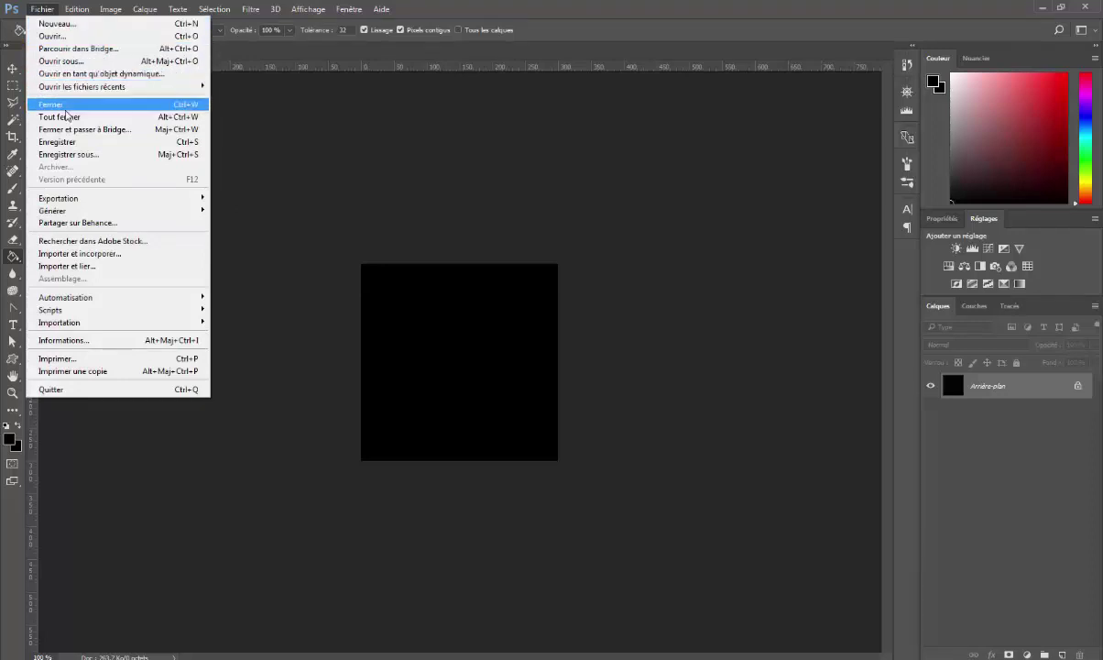
pyautogui.moveTo(78, 196)
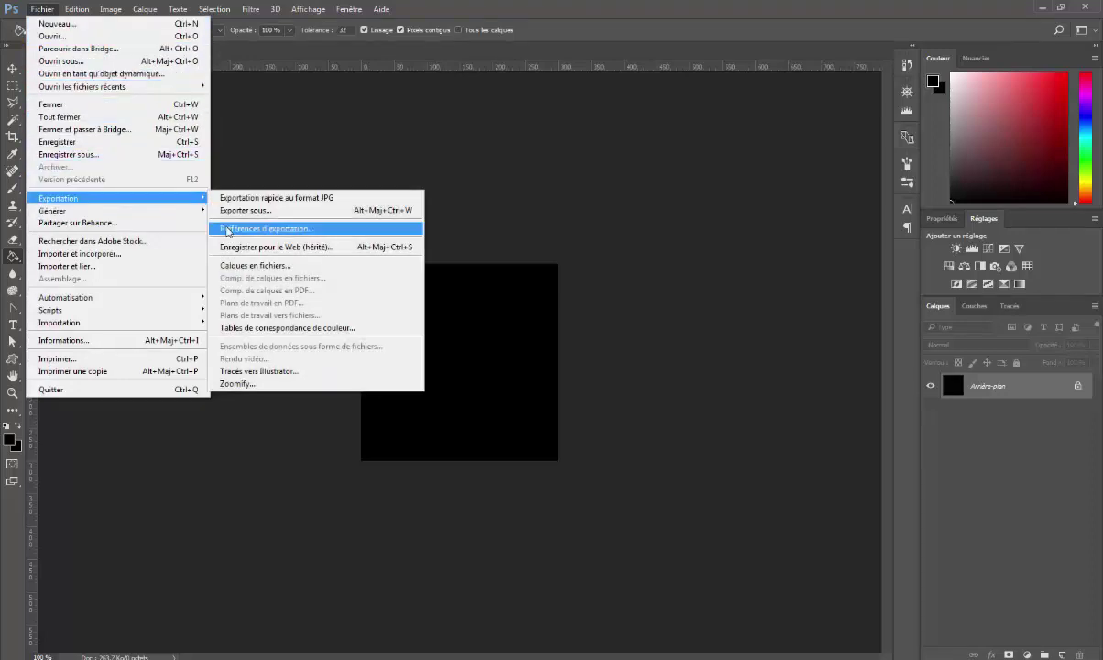
pyautogui.click(242, 246)
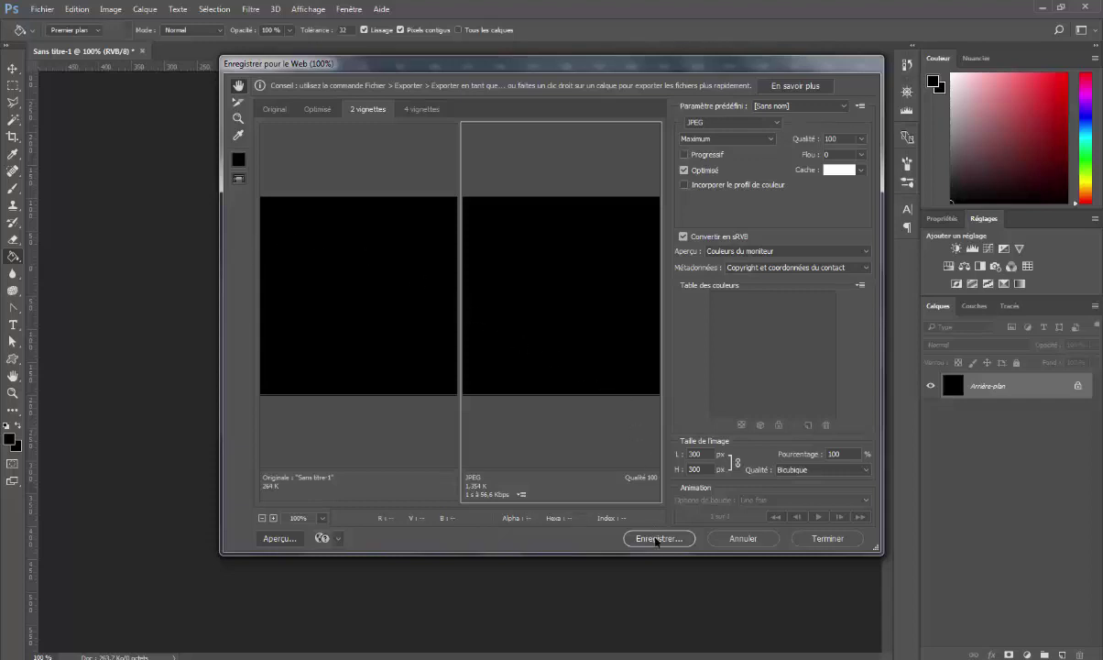
pyautogui.click(656, 539)
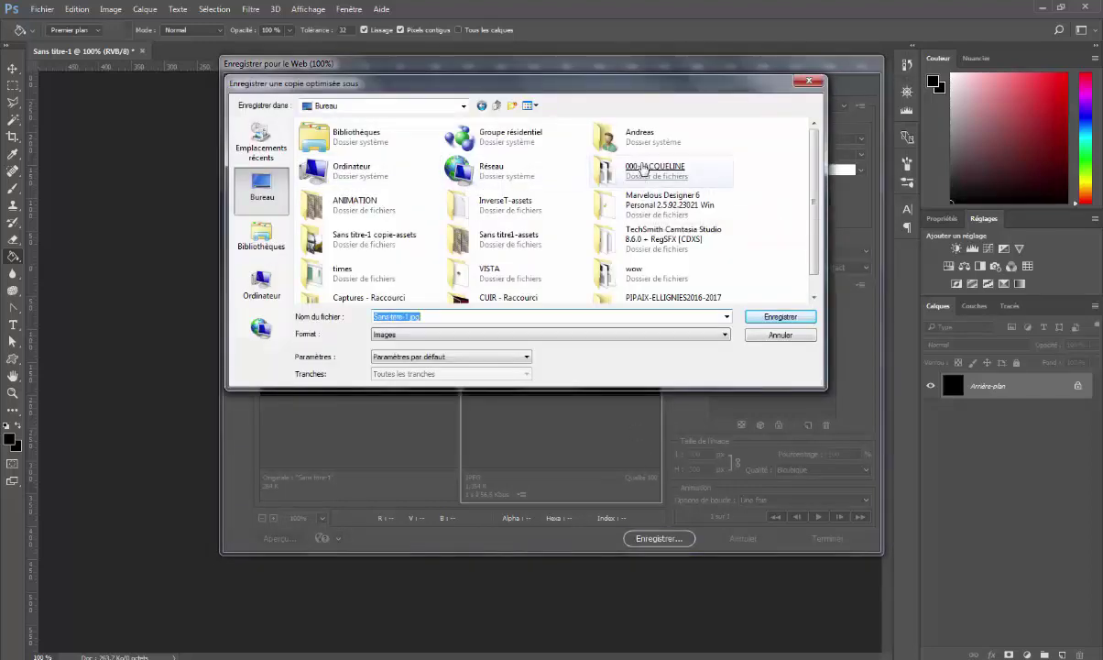
pyautogui.doubleClick(644, 168)
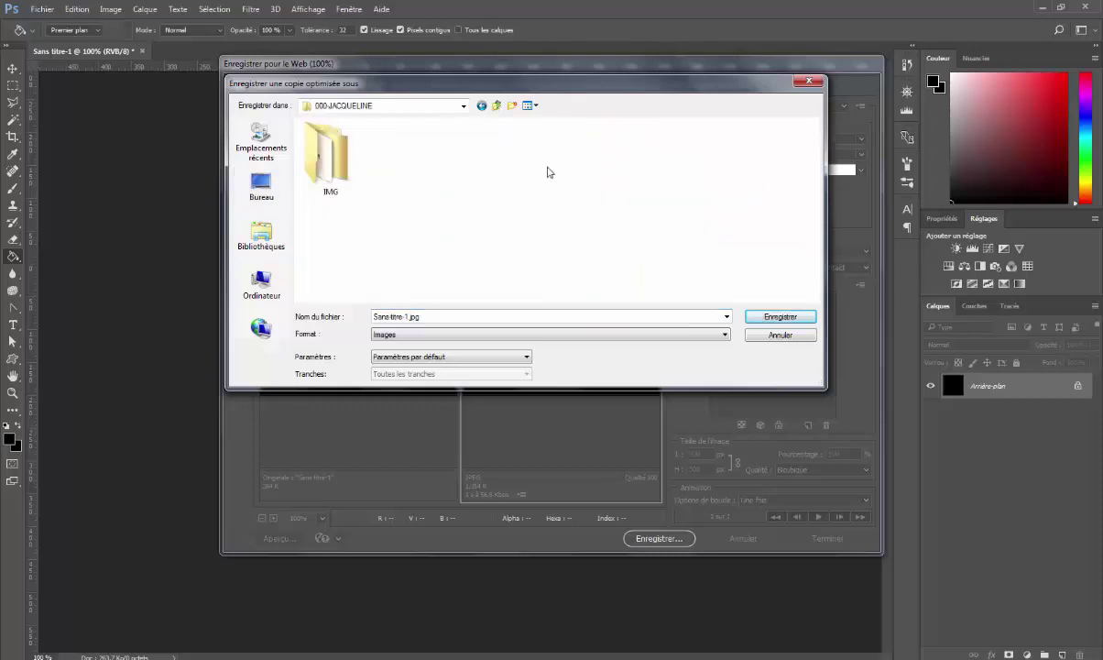
pyautogui.doubleClick(340, 166)
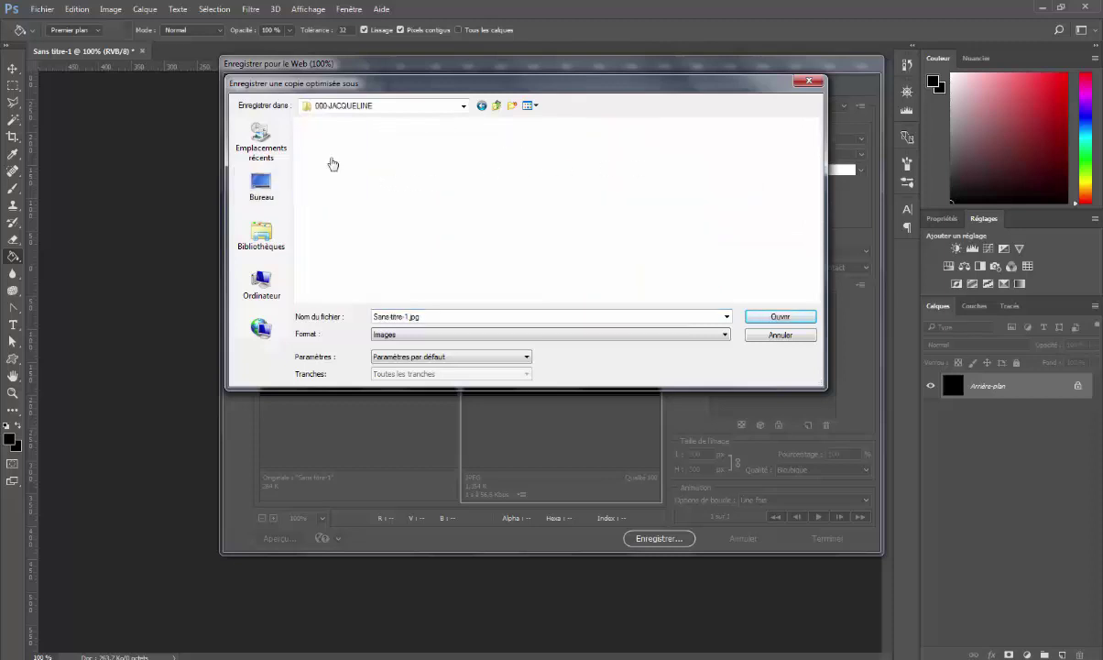
pyautogui.click(435, 316)
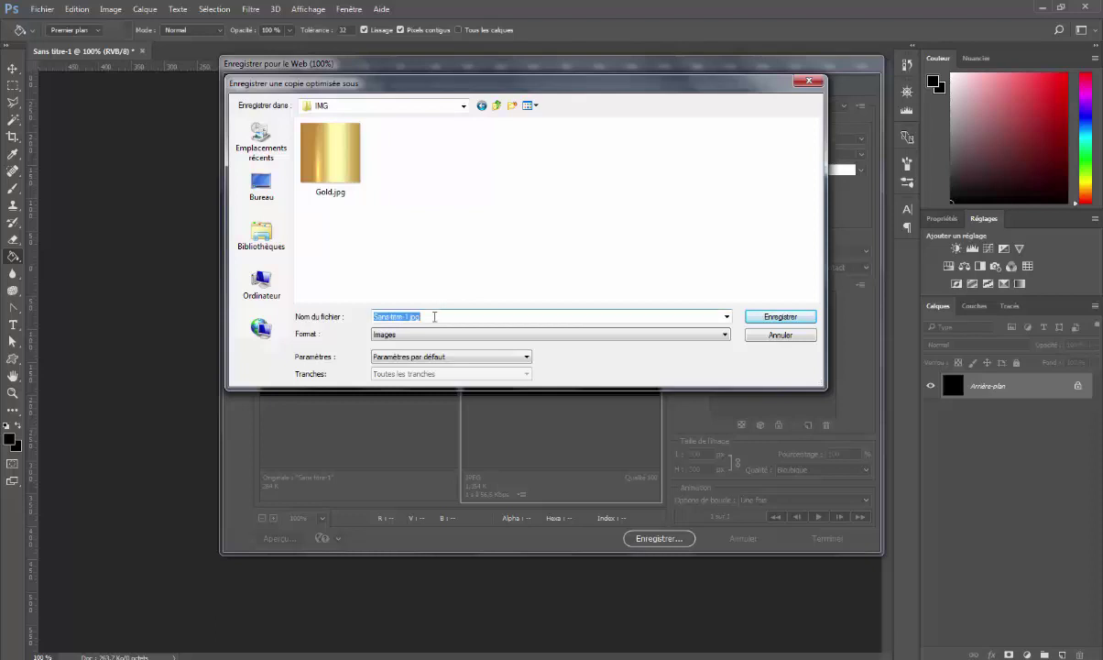
pyautogui.write('BlackSquare')
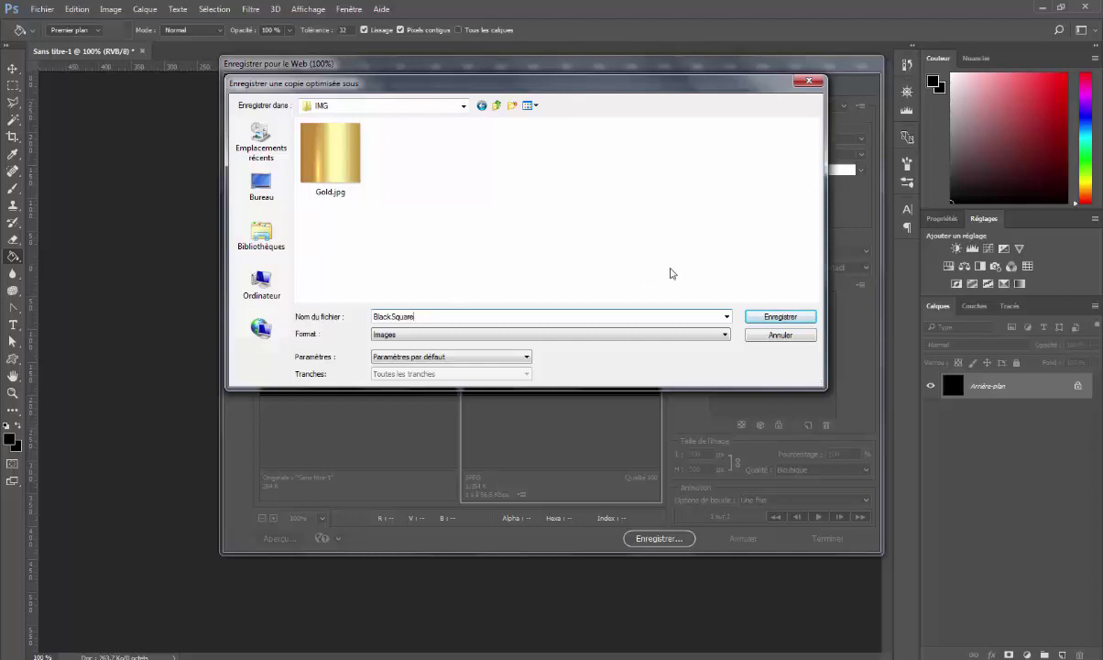
pyautogui.click(761, 317)
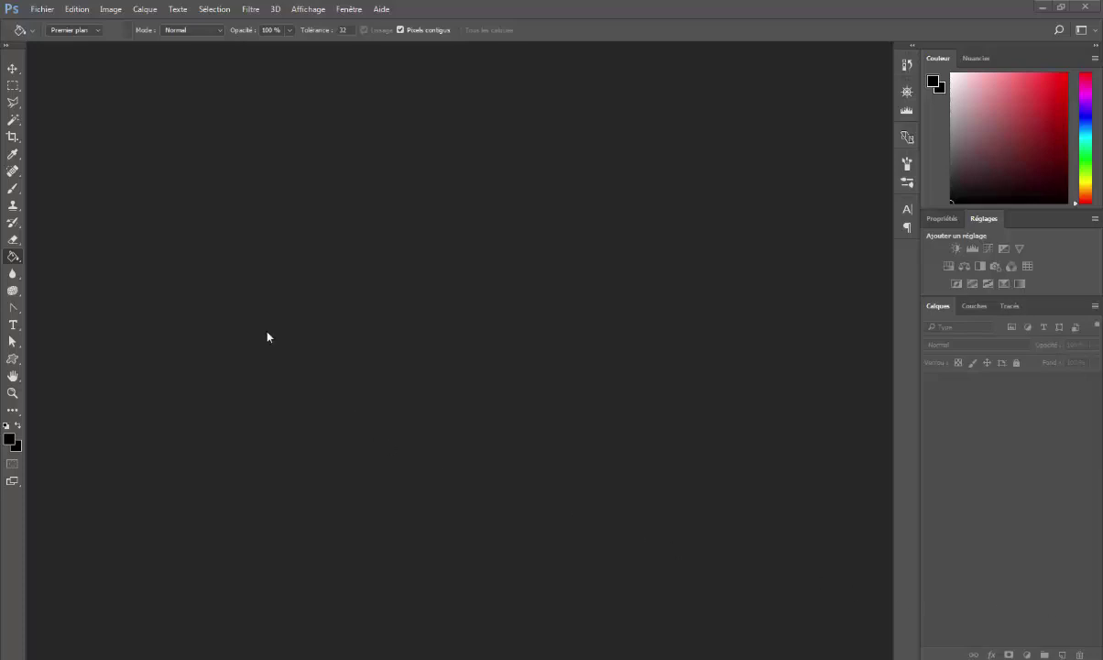
# Create a new document 1536 pixels wide and 256 pixels high, and activate the Move tool.
pyautogui.click(43, 11)
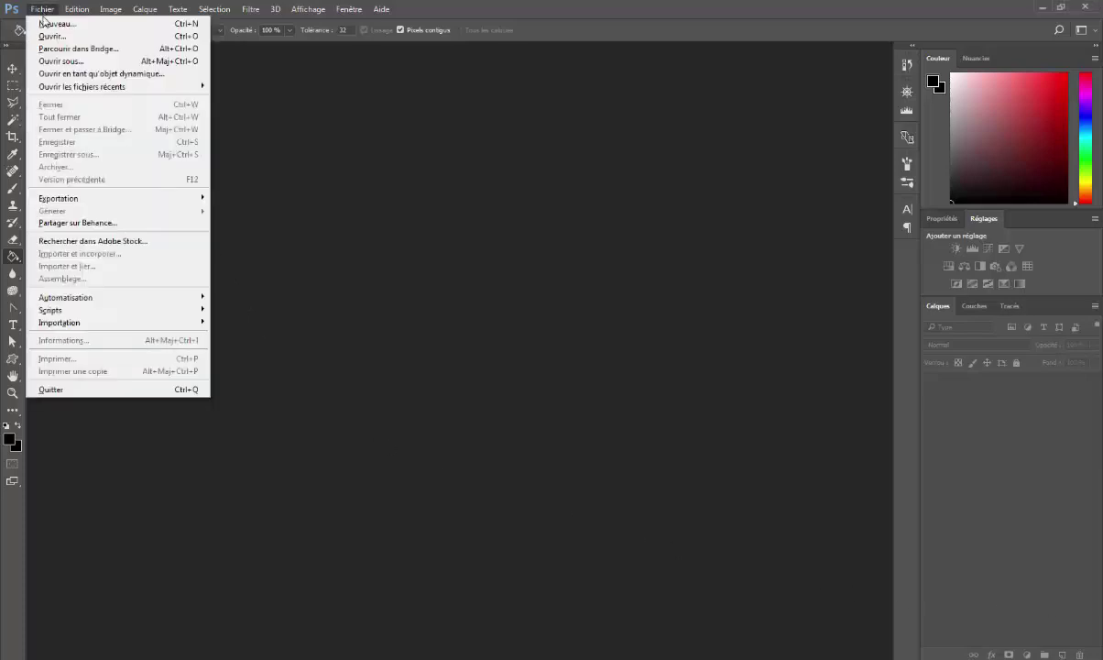
pyautogui.click(51, 24)
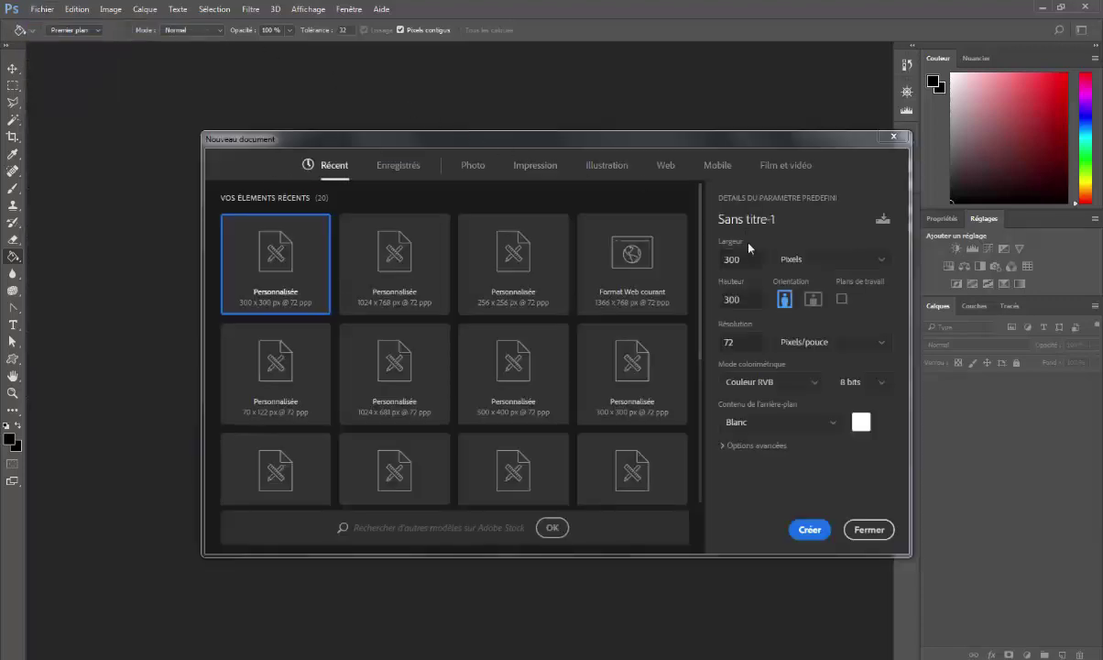
pyautogui.press('BackSpace')
pyautogui.press('BackSpace')
pyautogui.press('BackSpace')
pyautogui.write('1536')
pyautogui.press('Tab')
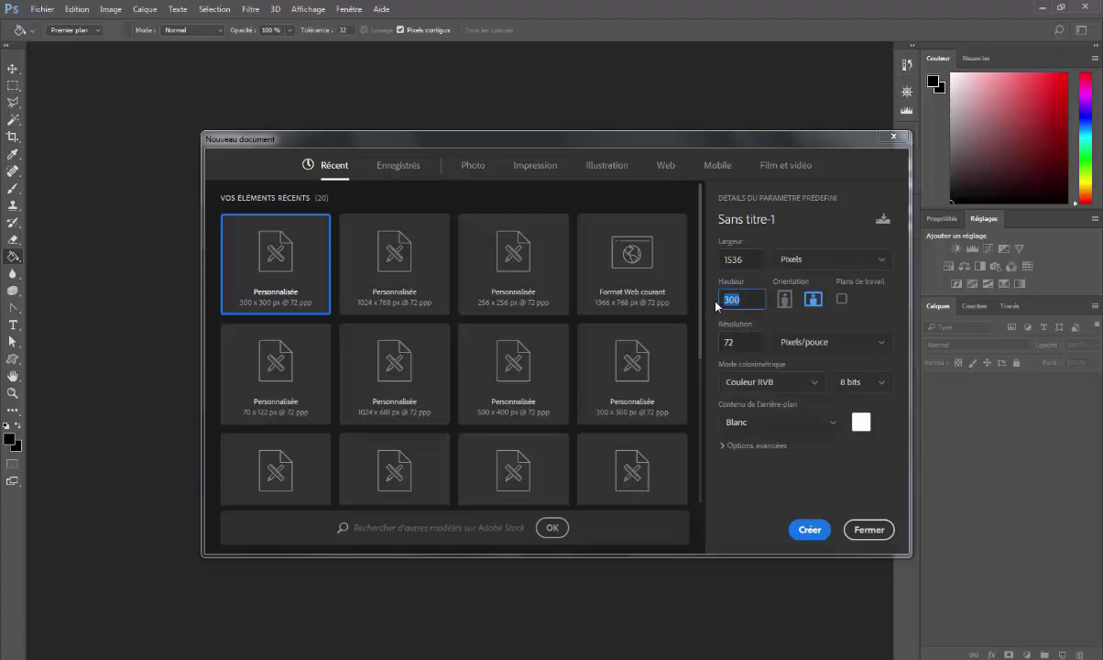
pyautogui.write('256')
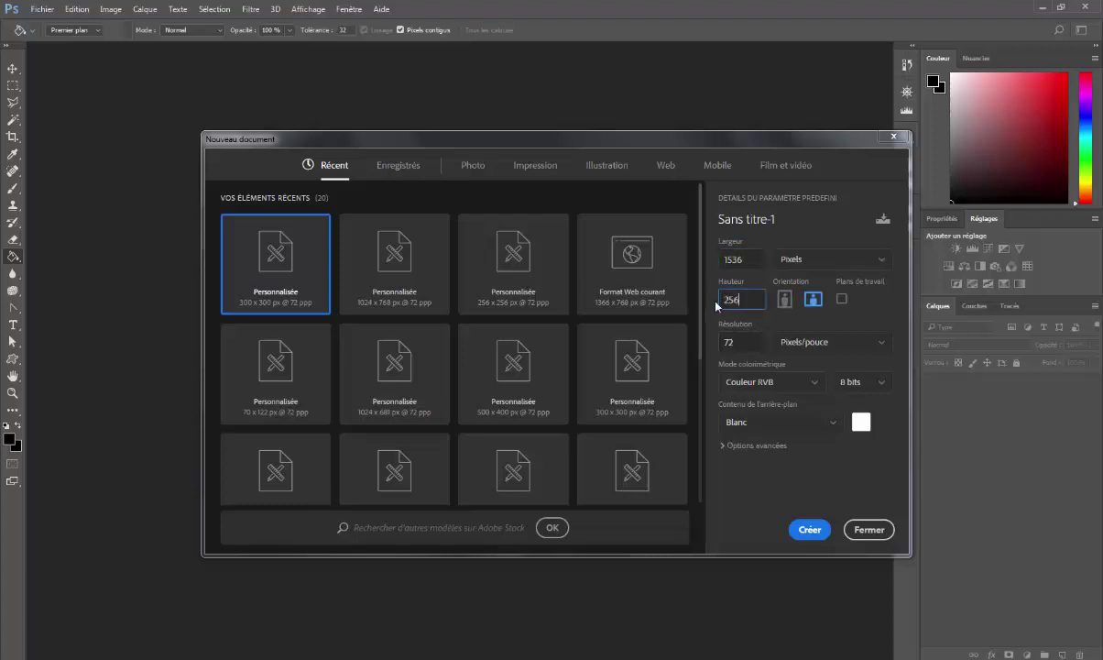
pyautogui.click(810, 529)
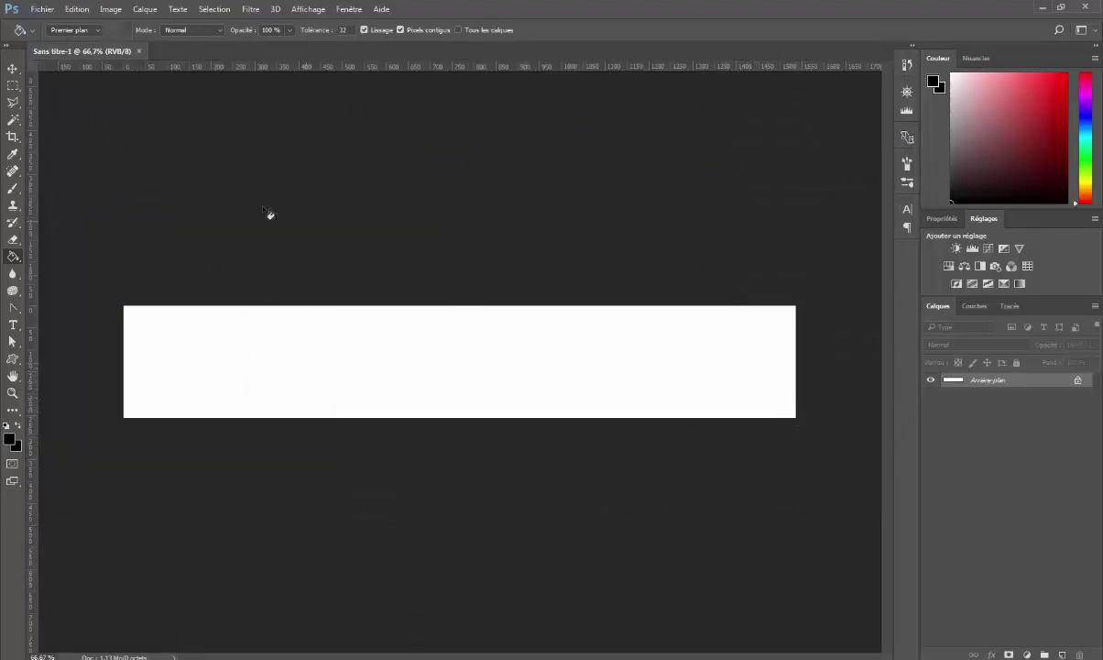
pyautogui.click(13, 69)
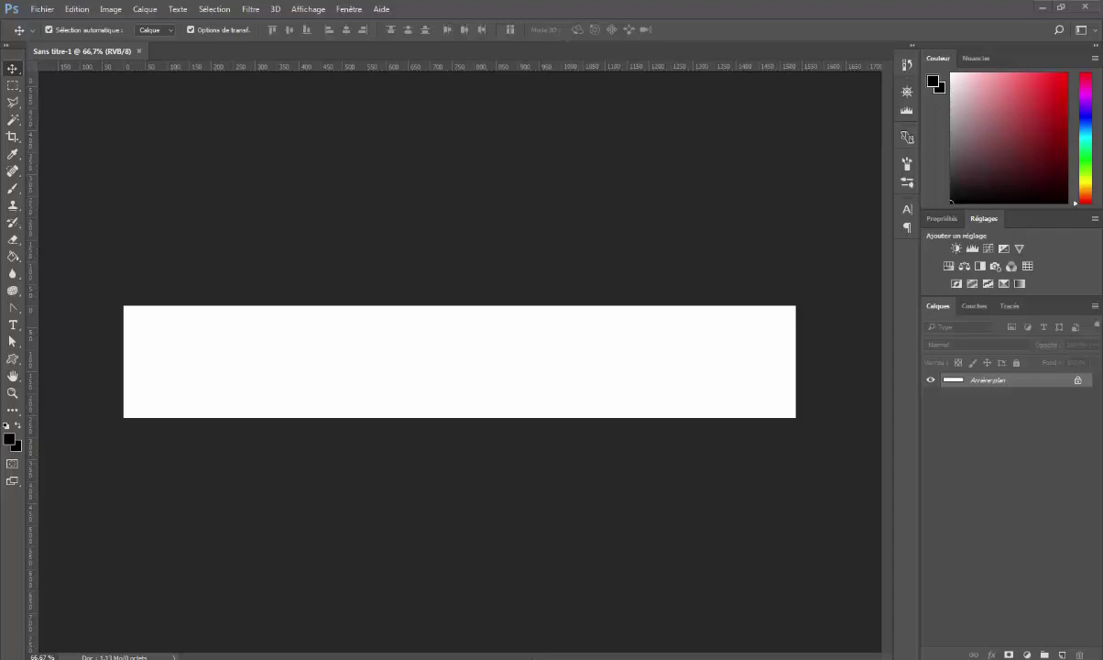
# Switch to Windows Explorer and open the IMG folder inside the project folder on the desktop.
pyautogui.press('super+e')
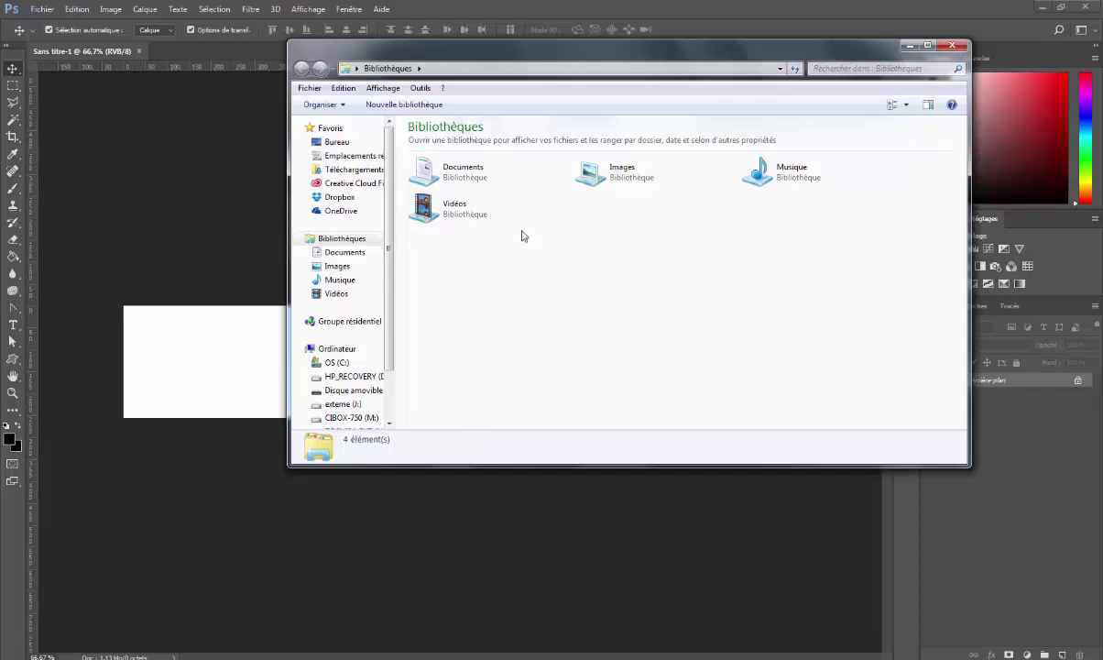
pyautogui.click(337, 142)
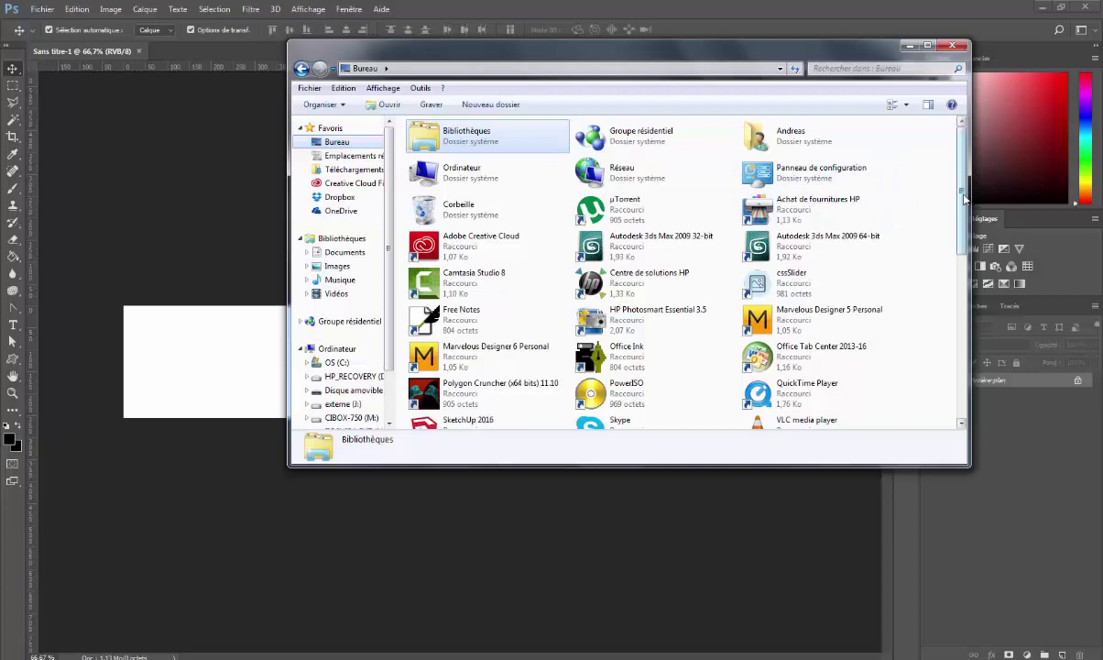
pyautogui.scroll(-5, 912, 220)
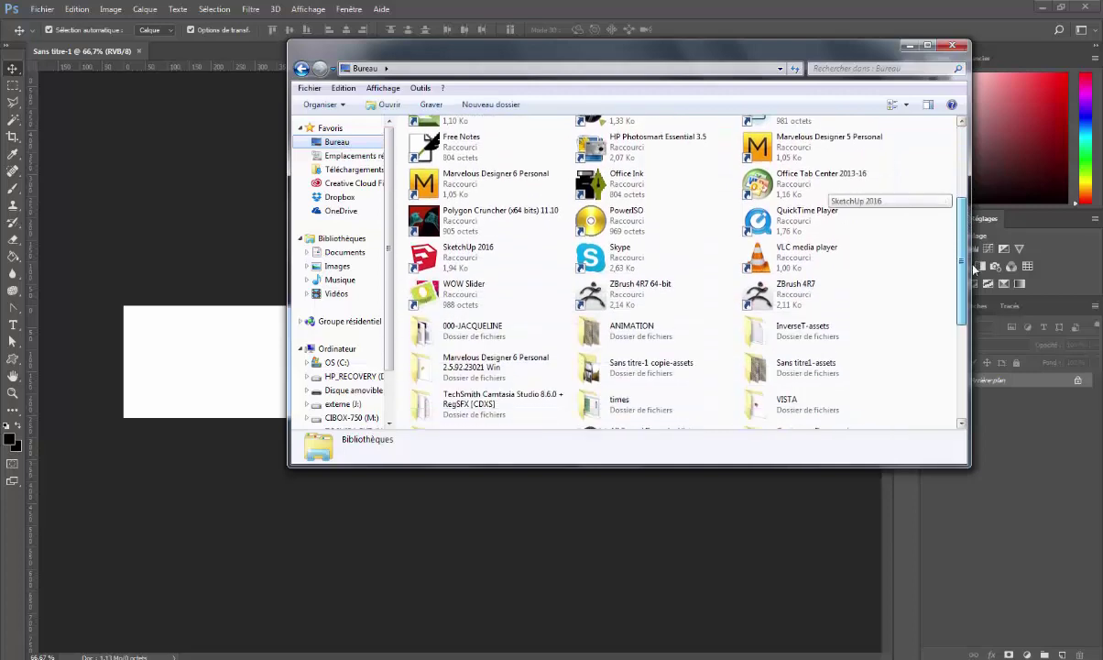
pyautogui.doubleClick(472, 328)
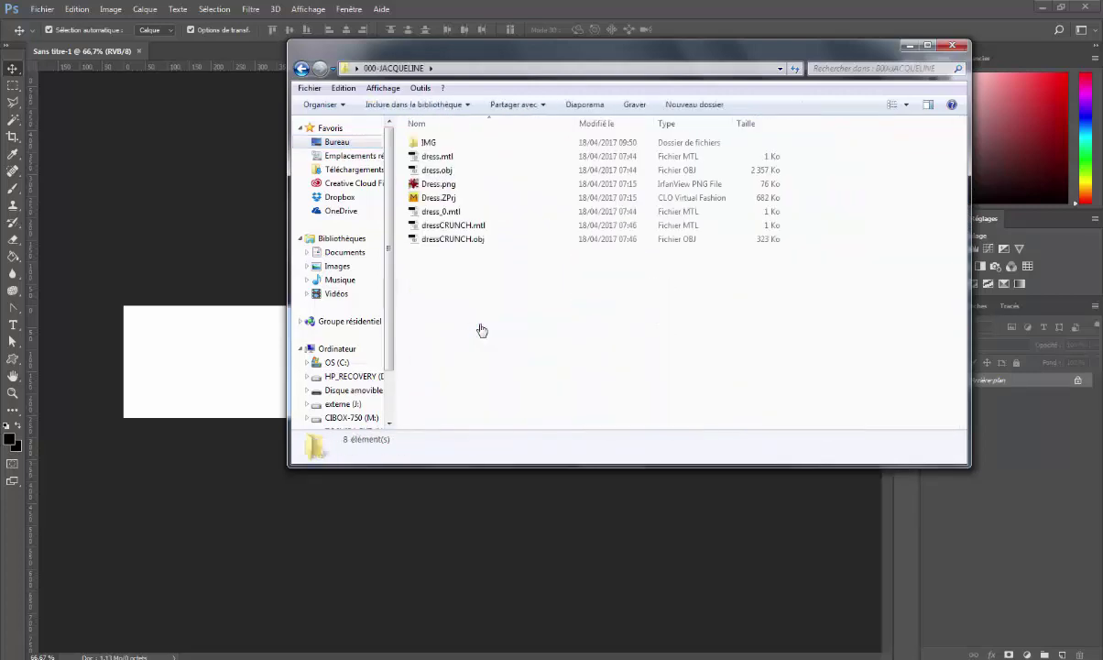
pyautogui.doubleClick(430, 144)
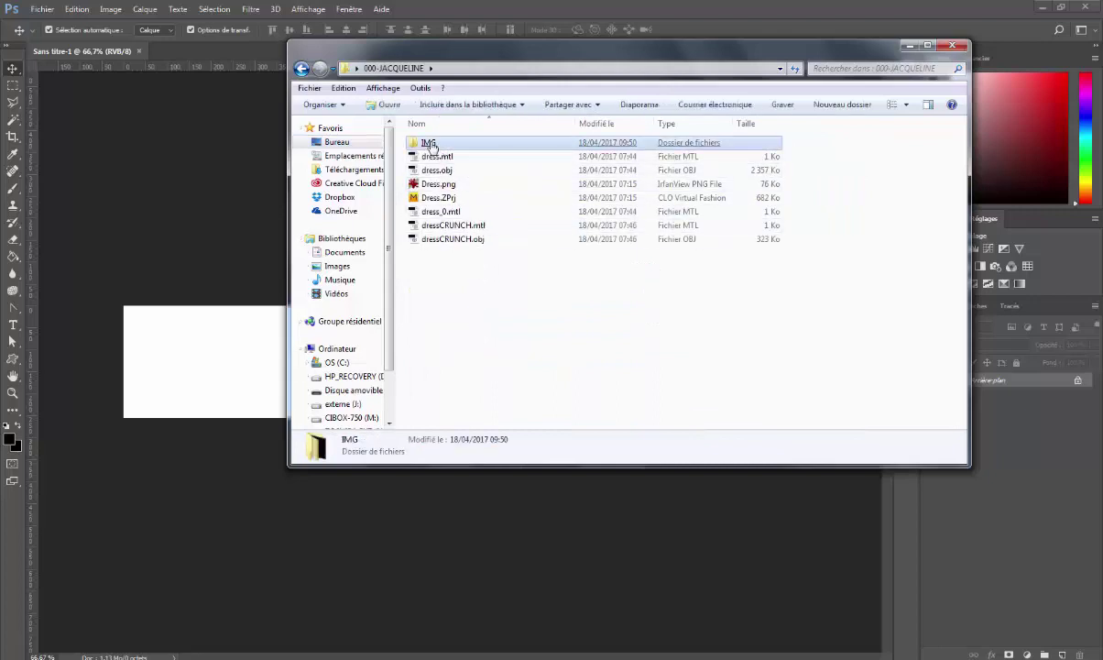
pyautogui.click(432, 149)
# Preview Gold.jpg in IrfanView and close the viewer.
pyautogui.click(516, 154)
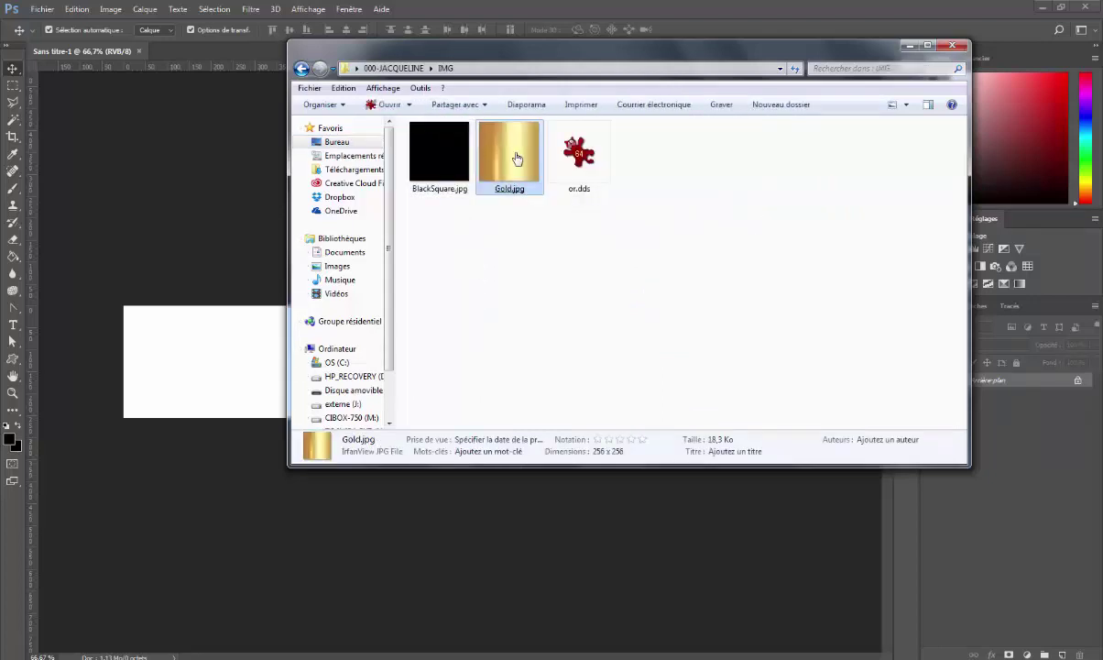
pyautogui.doubleClick(513, 156)
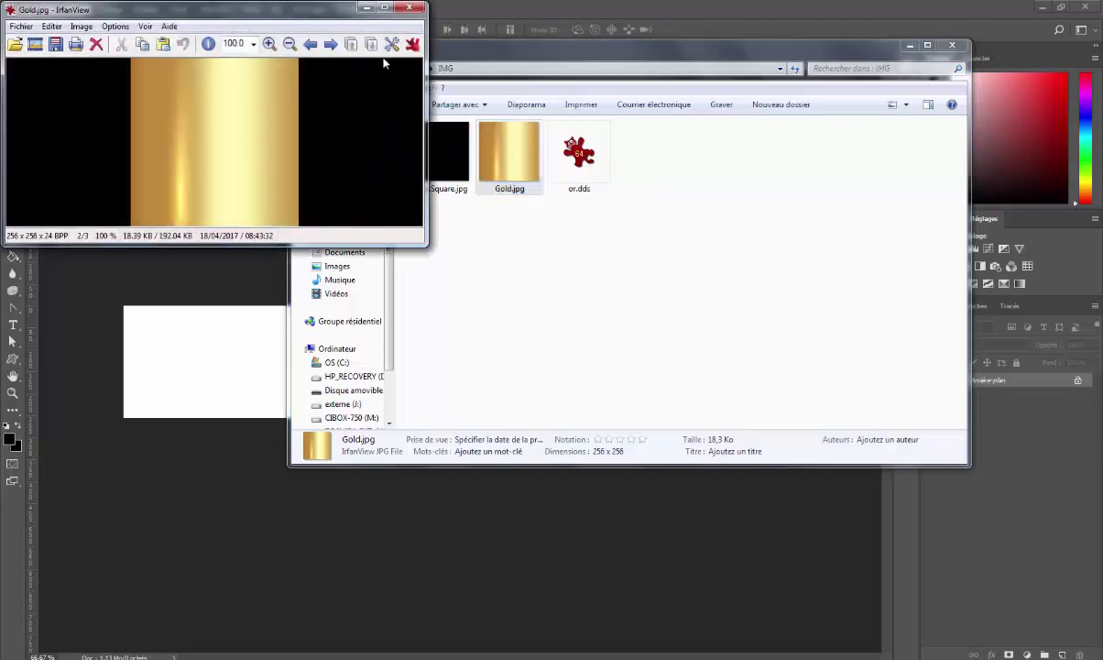
pyautogui.click(409, 9)
# Open Gold.jpg from the IMG folder in Adobe Photoshop CC 2017.
pyautogui.rightClick(511, 143)
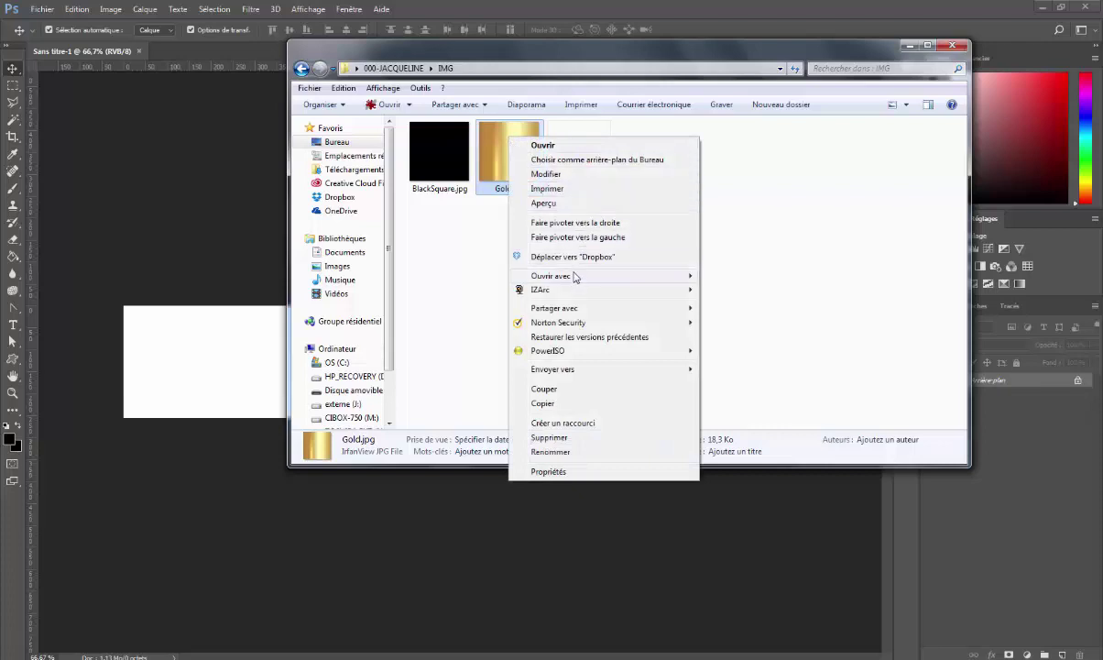
pyautogui.moveTo(541, 273)
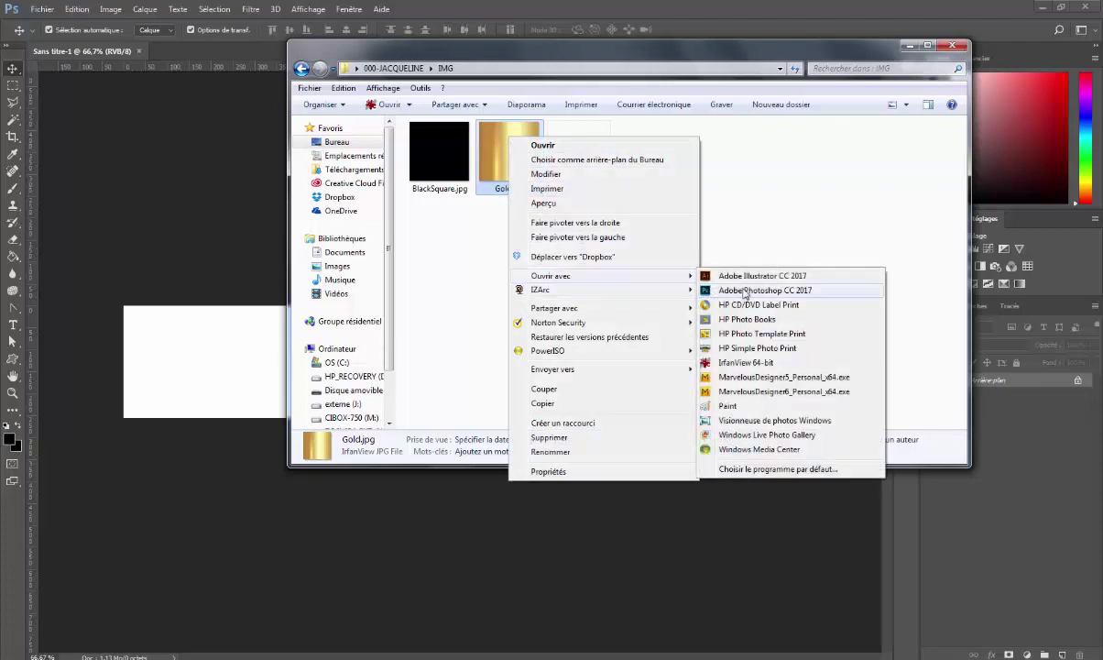
pyautogui.click(745, 291)
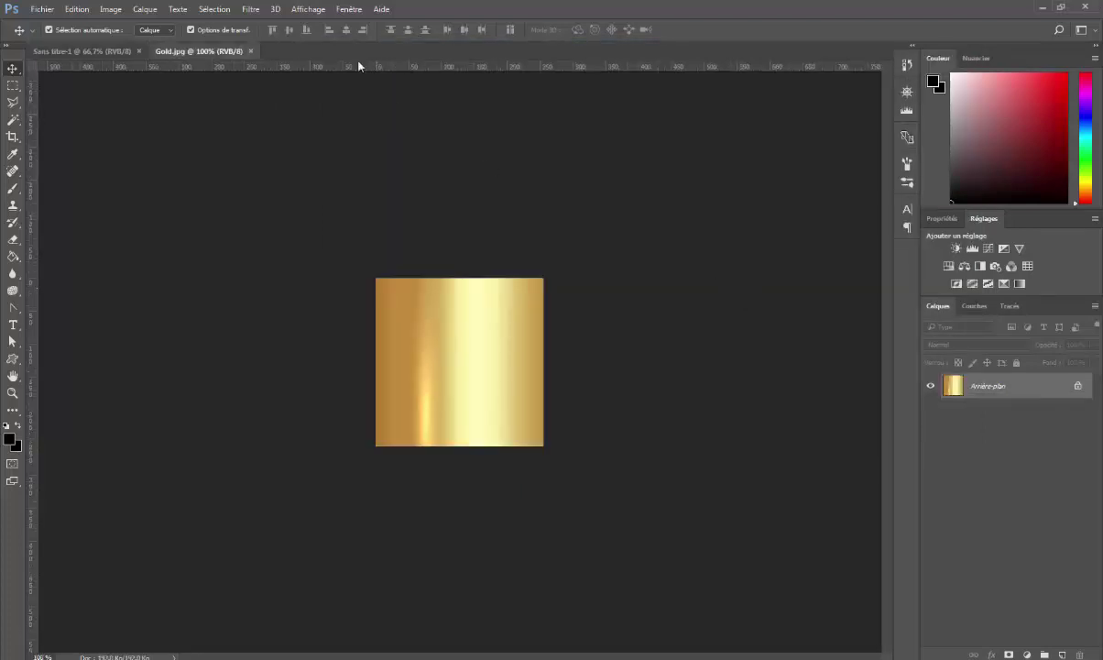
# Tile the blank document and Gold.jpg vertically so both are shown side by side.
pyautogui.click(350, 10)
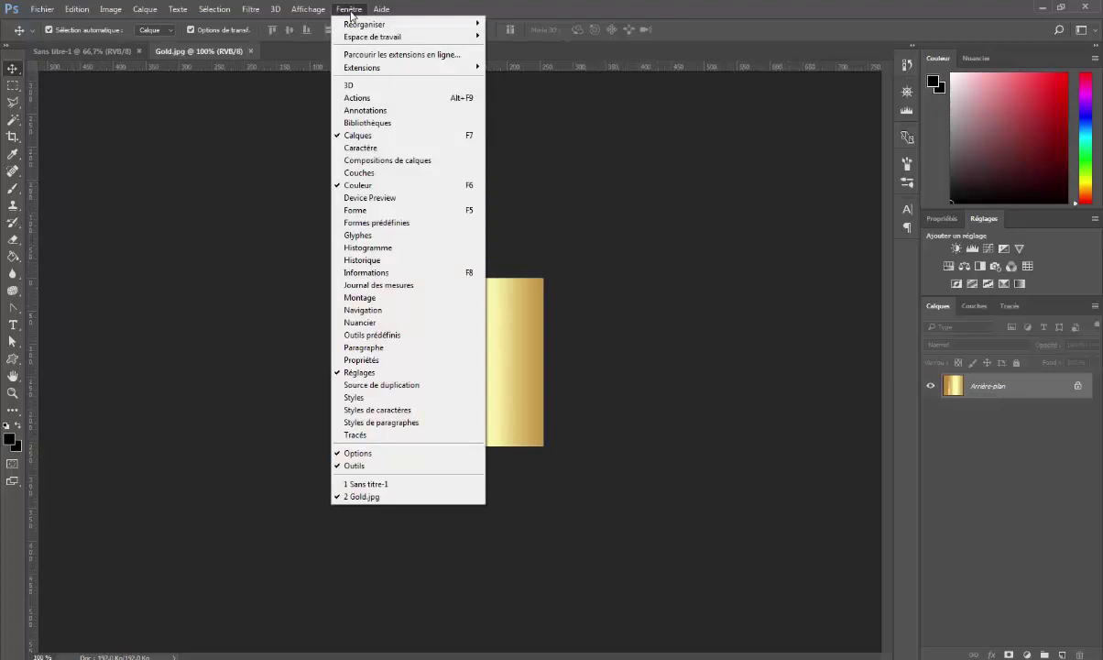
pyautogui.moveTo(385, 24)
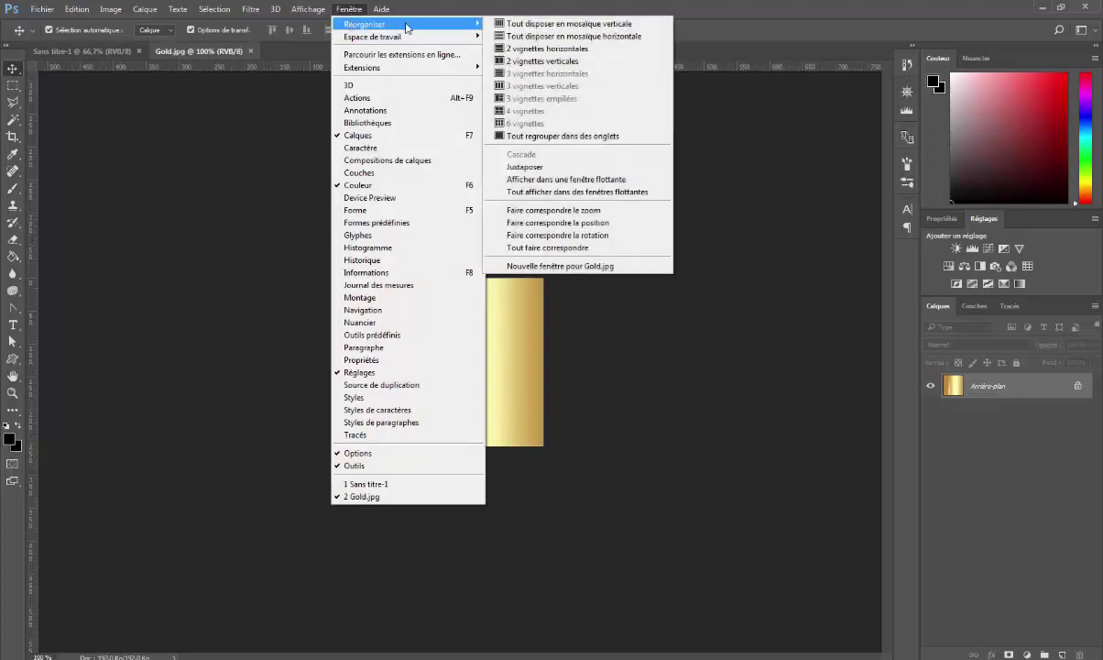
pyautogui.click(526, 24)
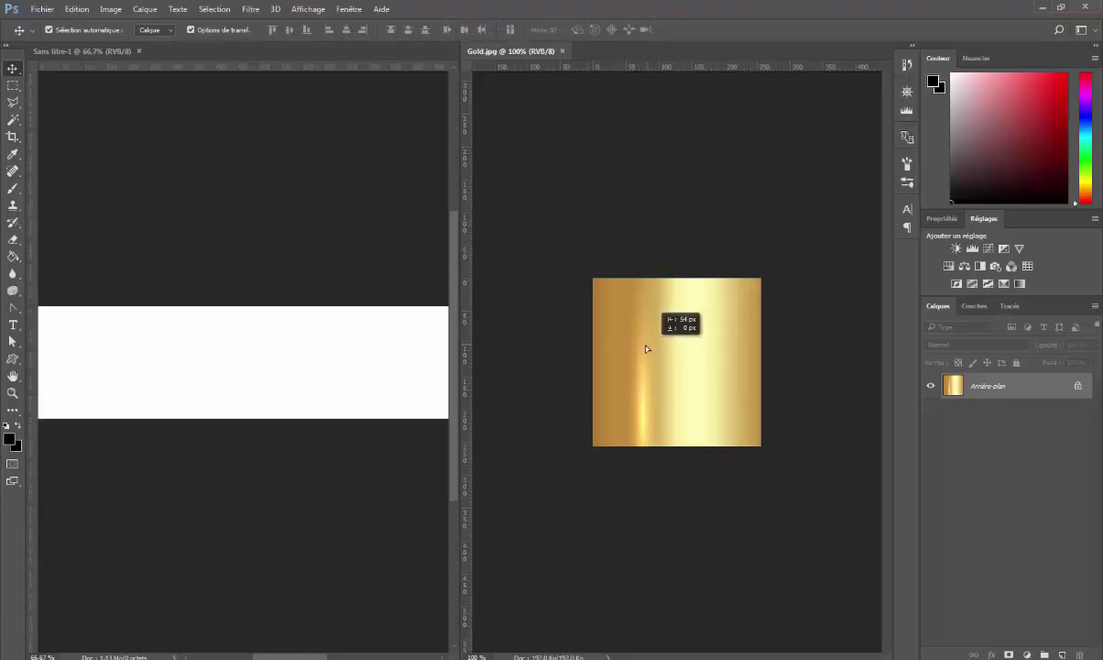
# Copy the gold square into the blank document, close Gold.jpg, and align the square flush with the canvas's left end.
pyautogui.moveTo(646, 348); pyautogui.dragTo(339, 347)
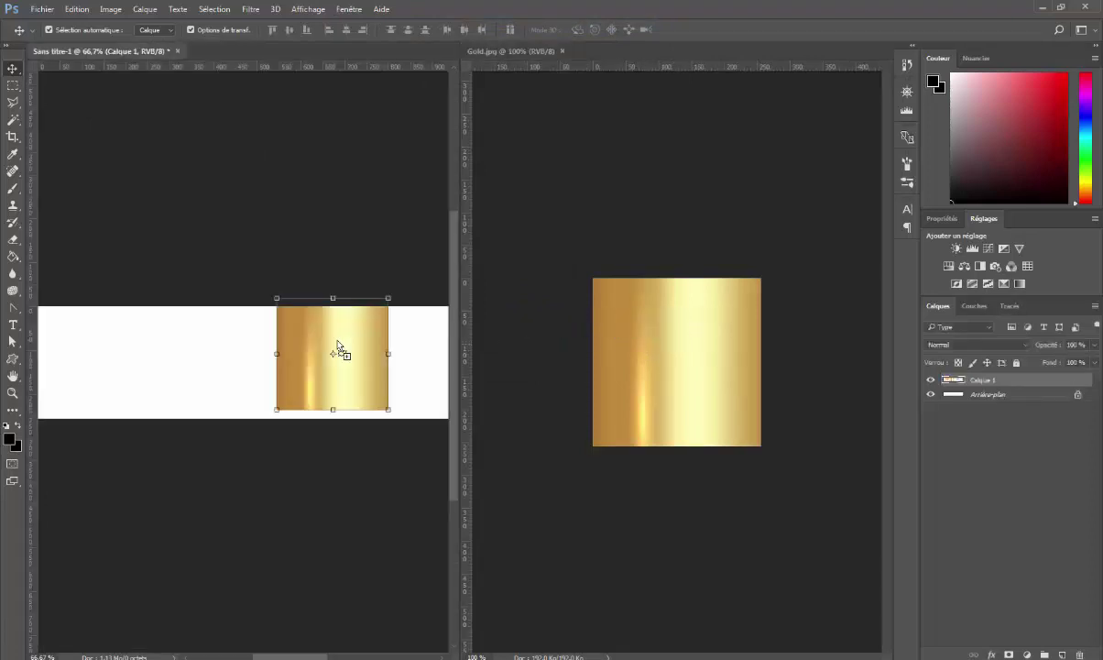
pyautogui.click(563, 52)
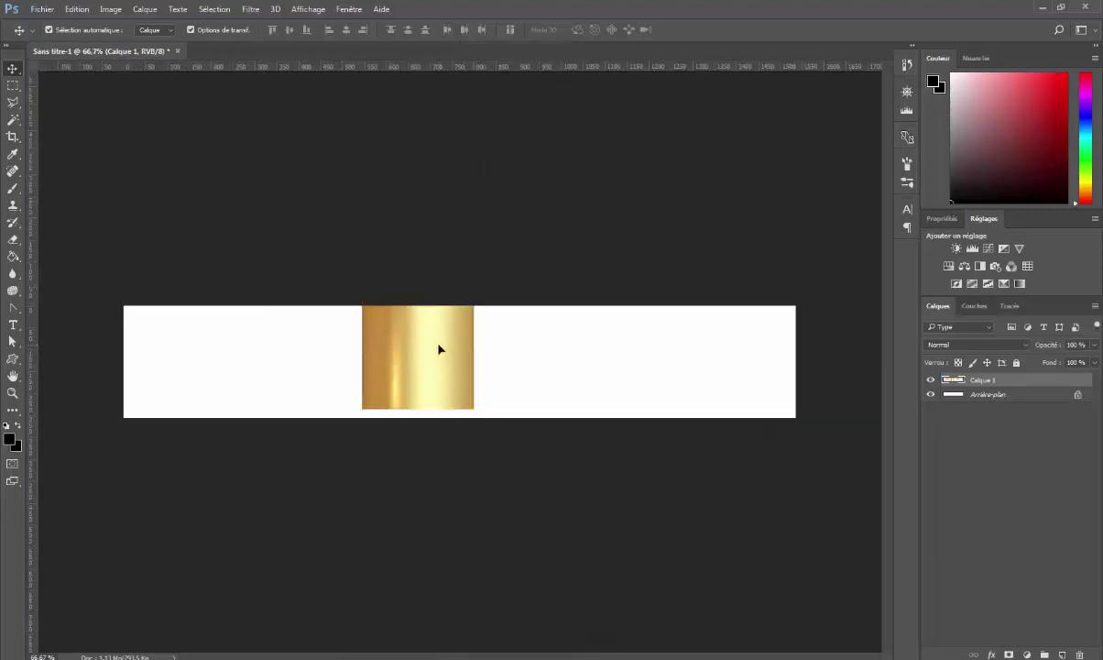
pyautogui.moveTo(438, 347); pyautogui.dragTo(201, 360)
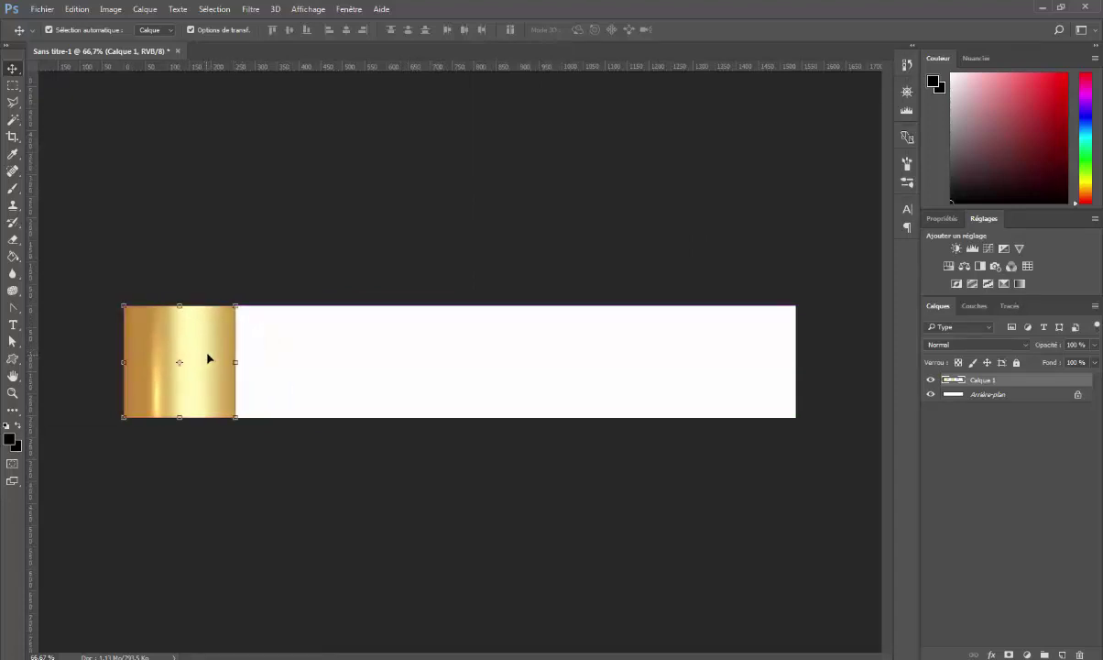
# Duplicate the gold square's layer and snap the copy against the right edge of the first square.
pyautogui.rightClick(996, 382)
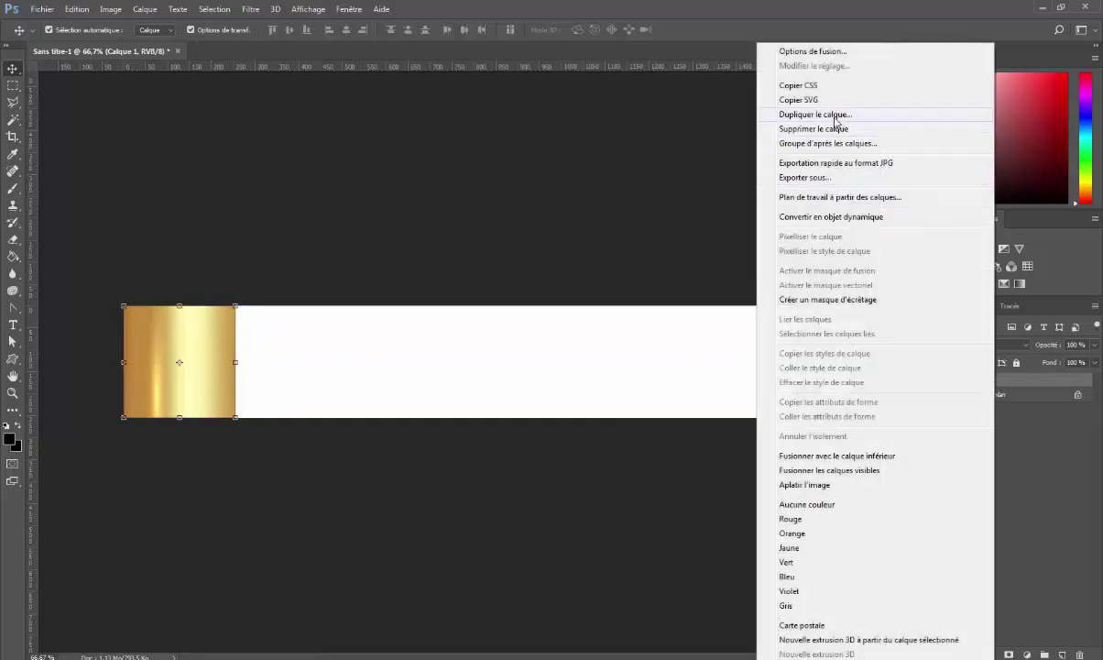
pyautogui.click(835, 116)
pyautogui.click(637, 194)
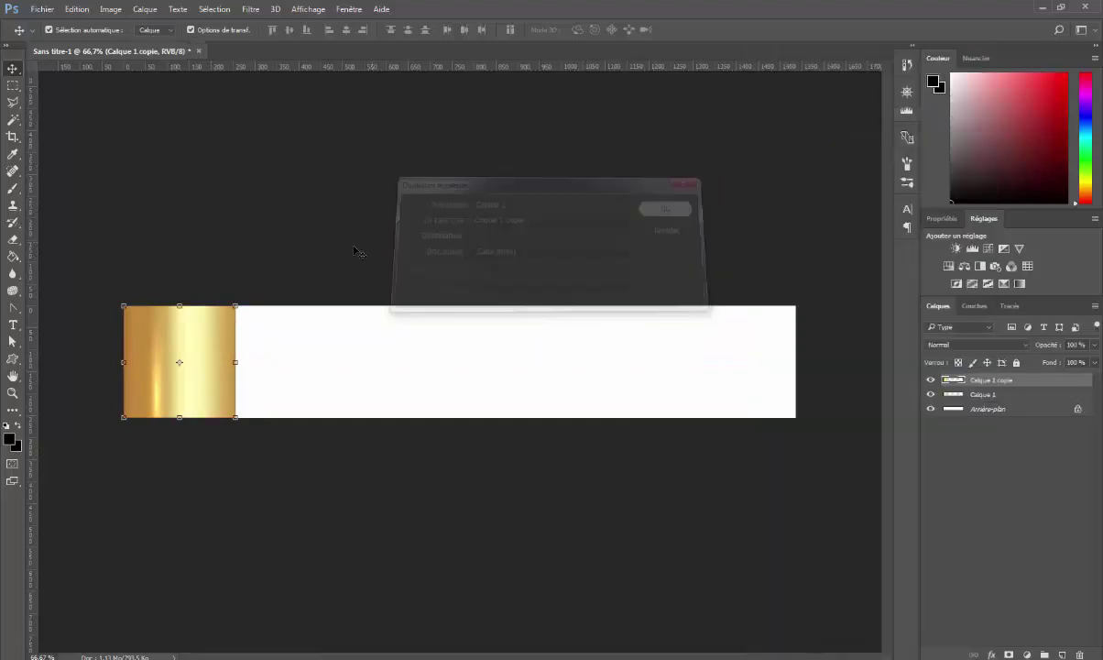
pyautogui.moveTo(203, 346); pyautogui.dragTo(316, 345)
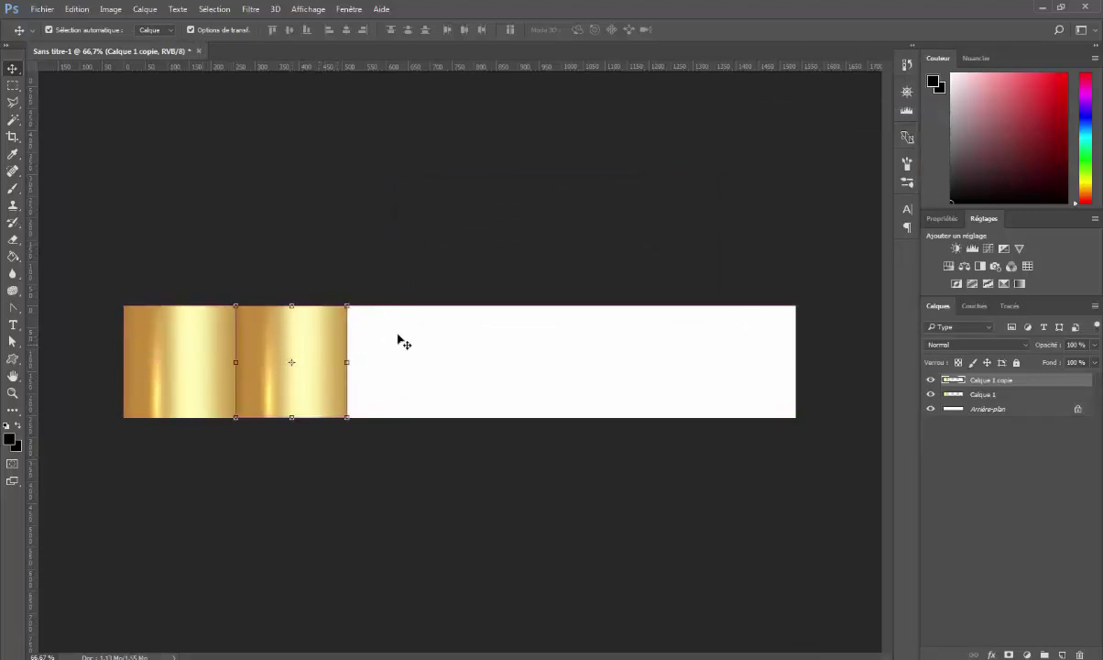
# Duplicate the second gold square's layer and snap the copy beside it as the third square in the row.
pyautogui.rightClick(1000, 385)
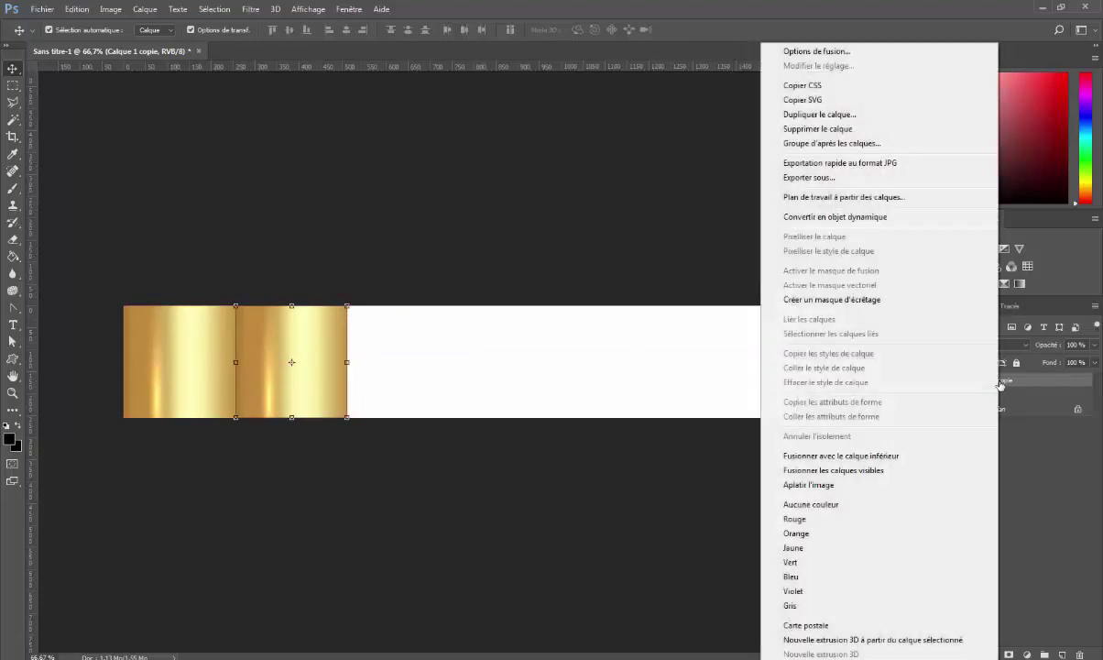
pyautogui.click(843, 116)
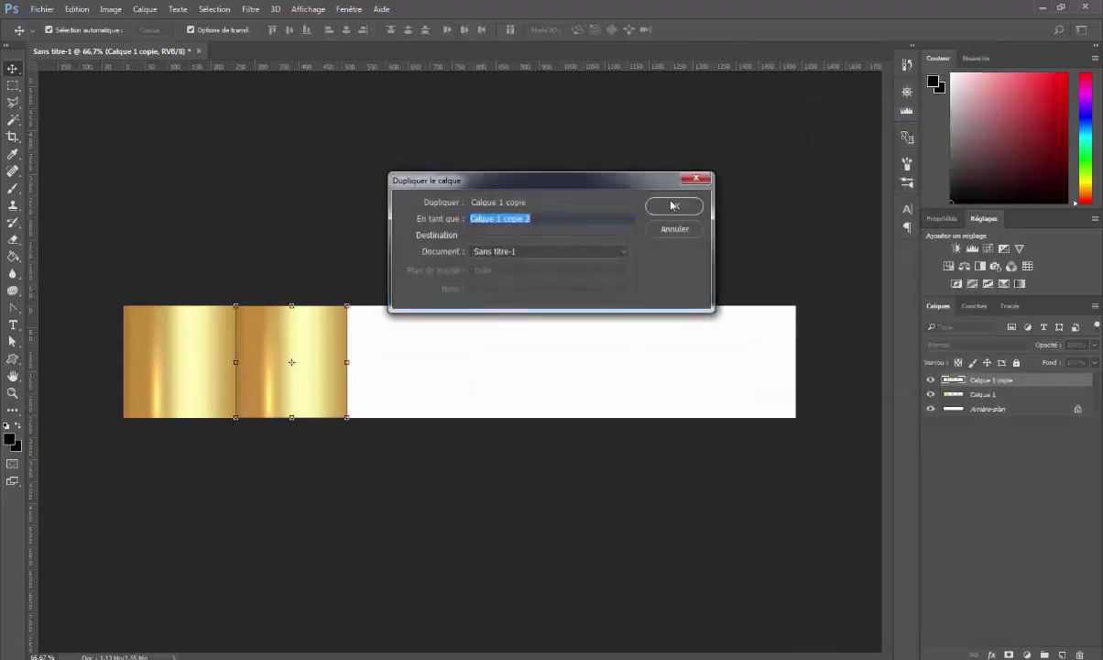
pyautogui.click(672, 205)
pyautogui.moveTo(322, 344); pyautogui.dragTo(425, 349)
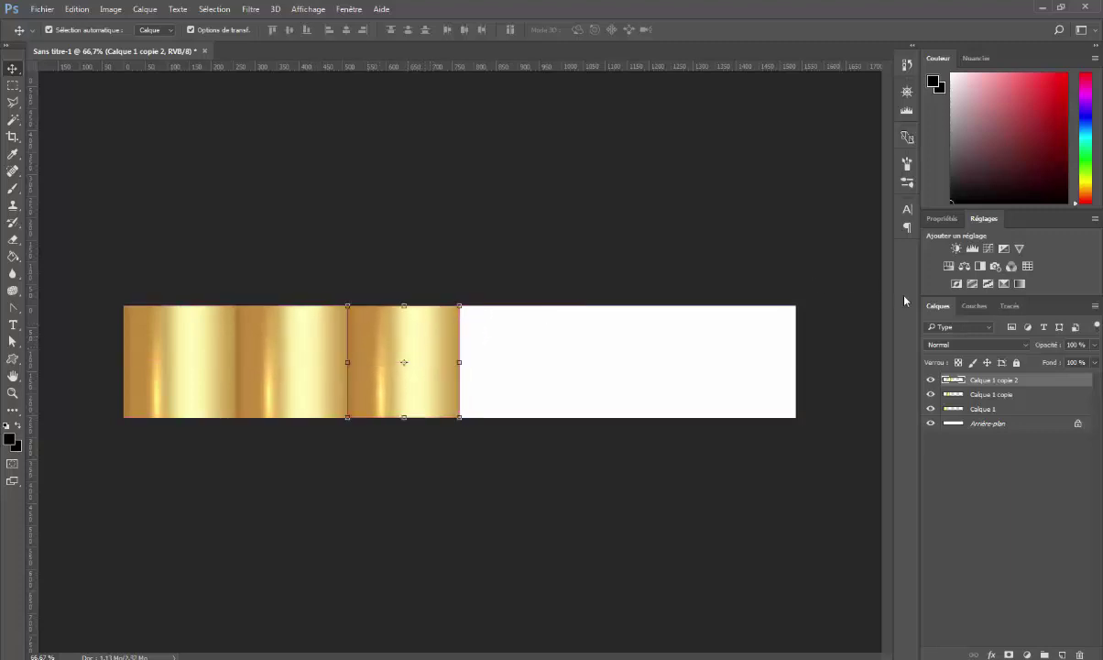
# Duplicate the third gold square's layer and snap the copy beside it as the fourth square.
pyautogui.rightClick(1001, 381)
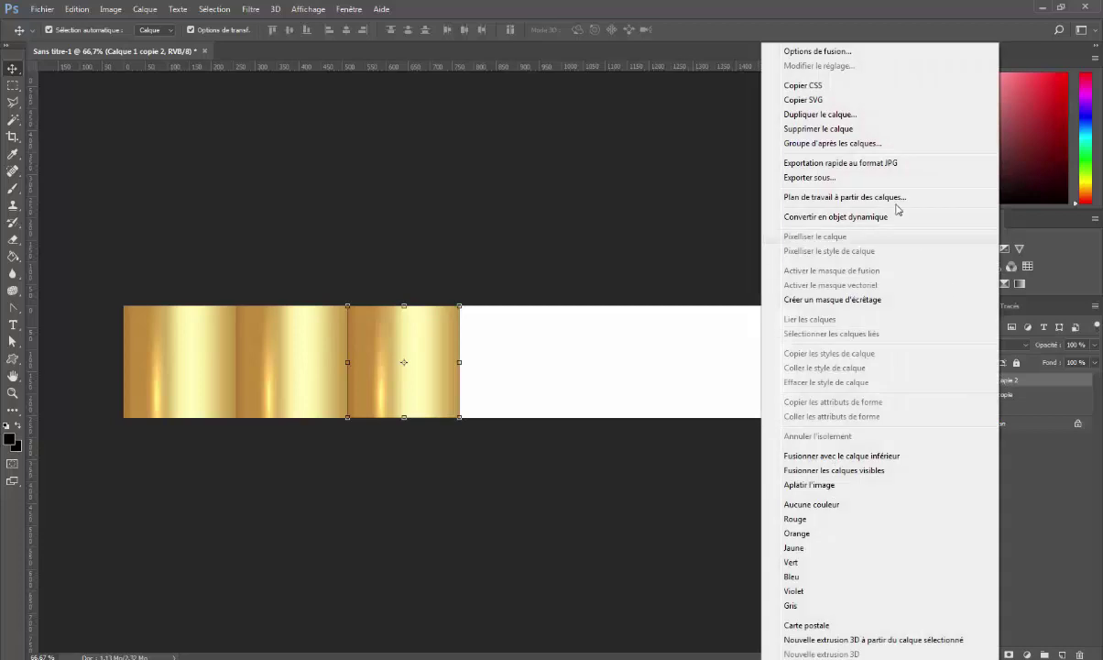
pyautogui.click(821, 117)
pyautogui.click(673, 206)
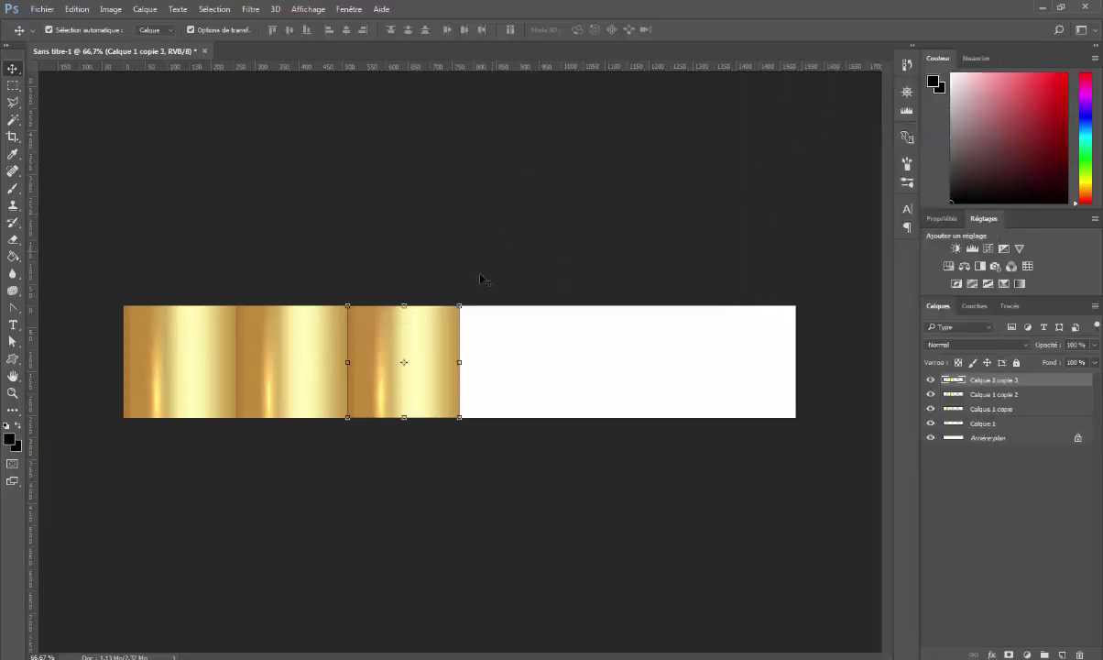
pyautogui.moveTo(442, 330); pyautogui.dragTo(555, 335)
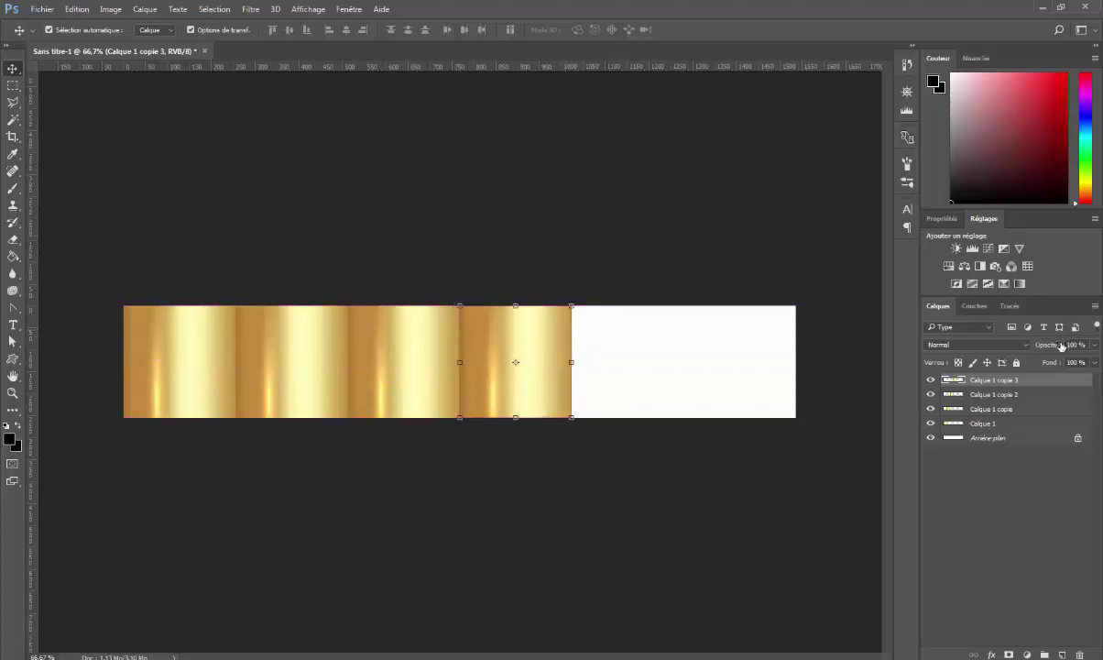
# Duplicate the fourth gold square's layer and snap the copy beside it as the fifth square.
pyautogui.rightClick(1008, 382)
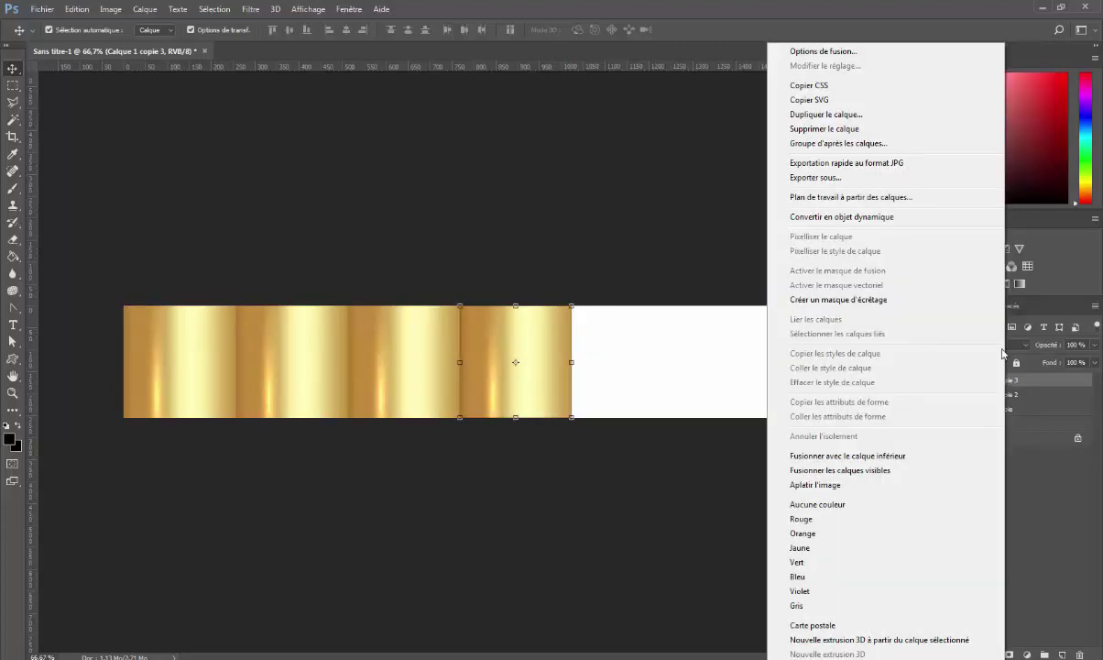
pyautogui.click(824, 115)
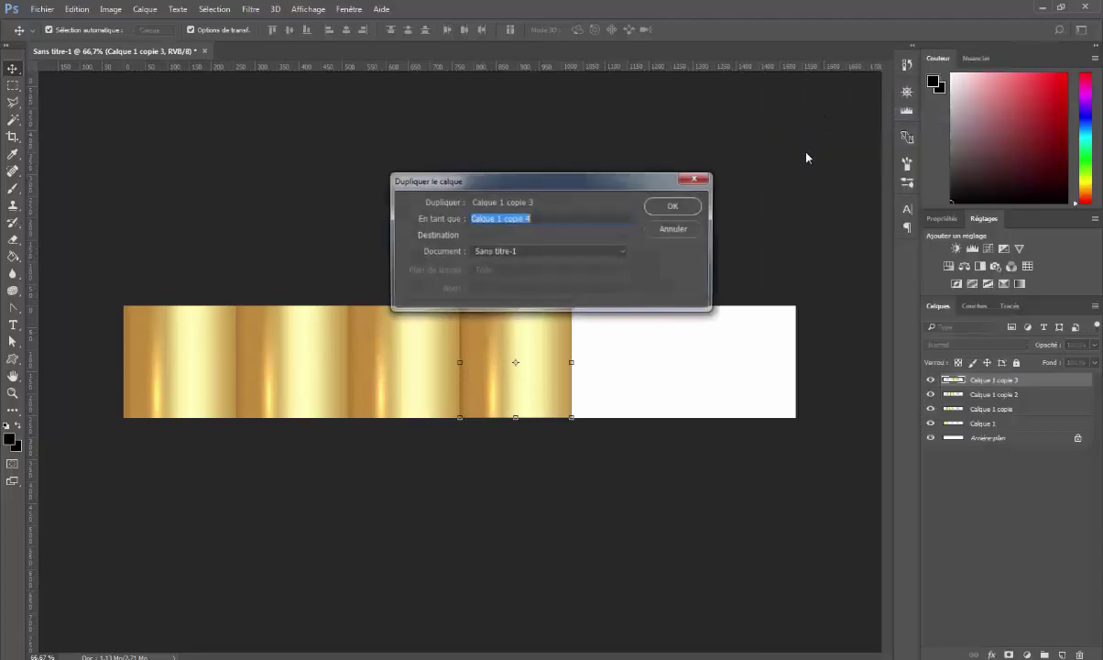
pyautogui.click(675, 206)
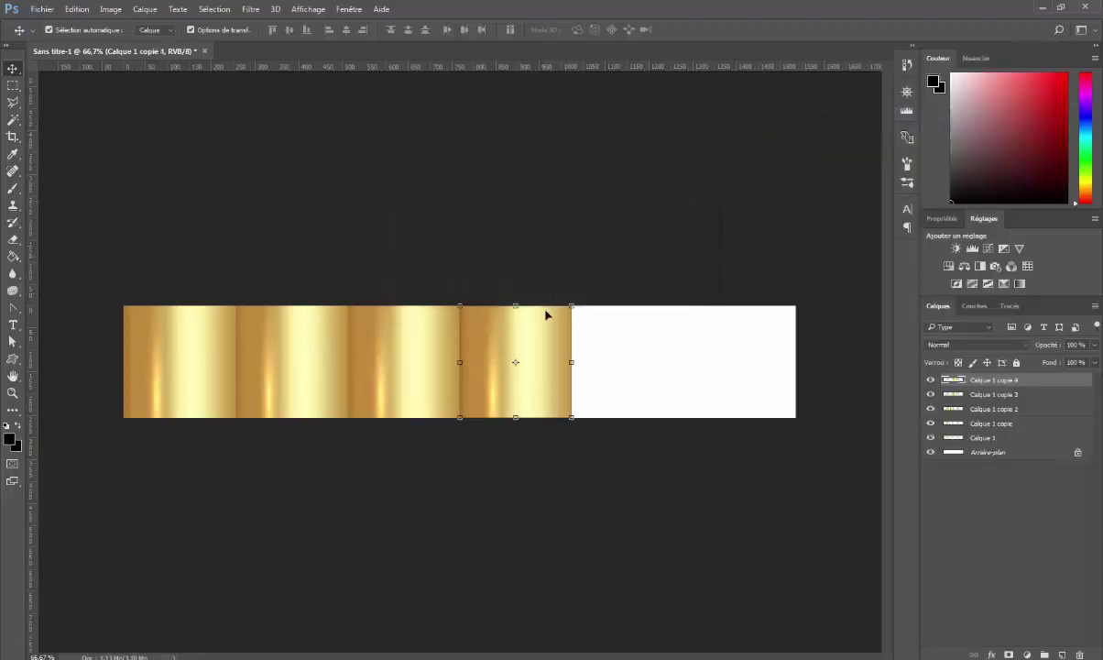
pyautogui.moveTo(543, 344); pyautogui.dragTo(653, 342)
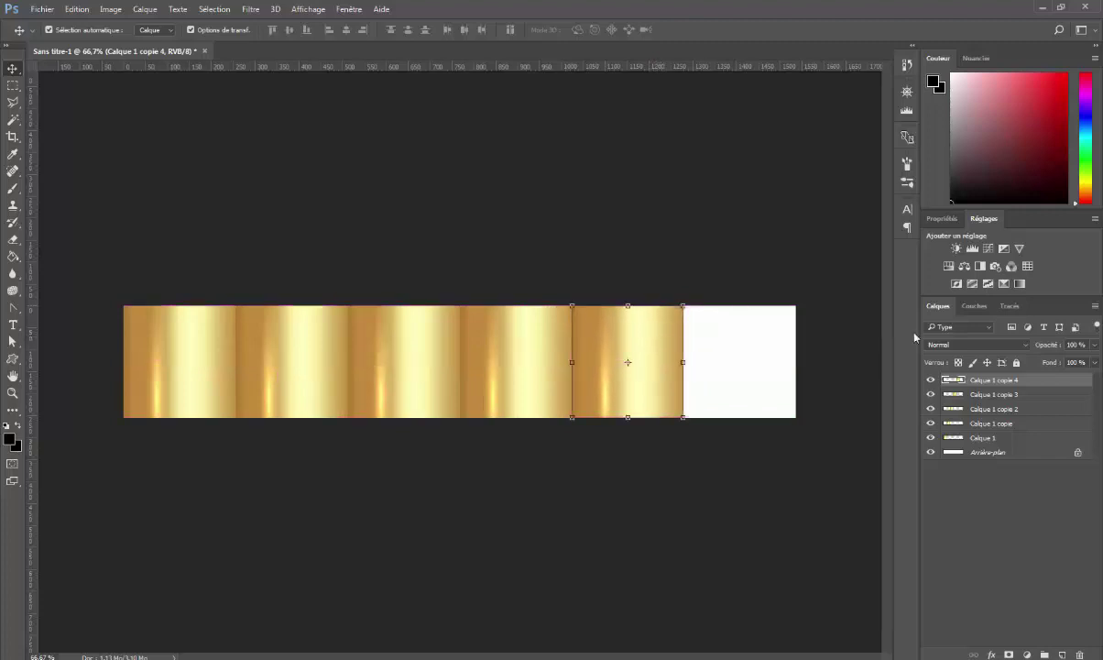
# Duplicate the fifth gold square's layer, fill the remaining space at the canvas's right end with the copy, and deselect all layers.
pyautogui.rightClick(988, 381)
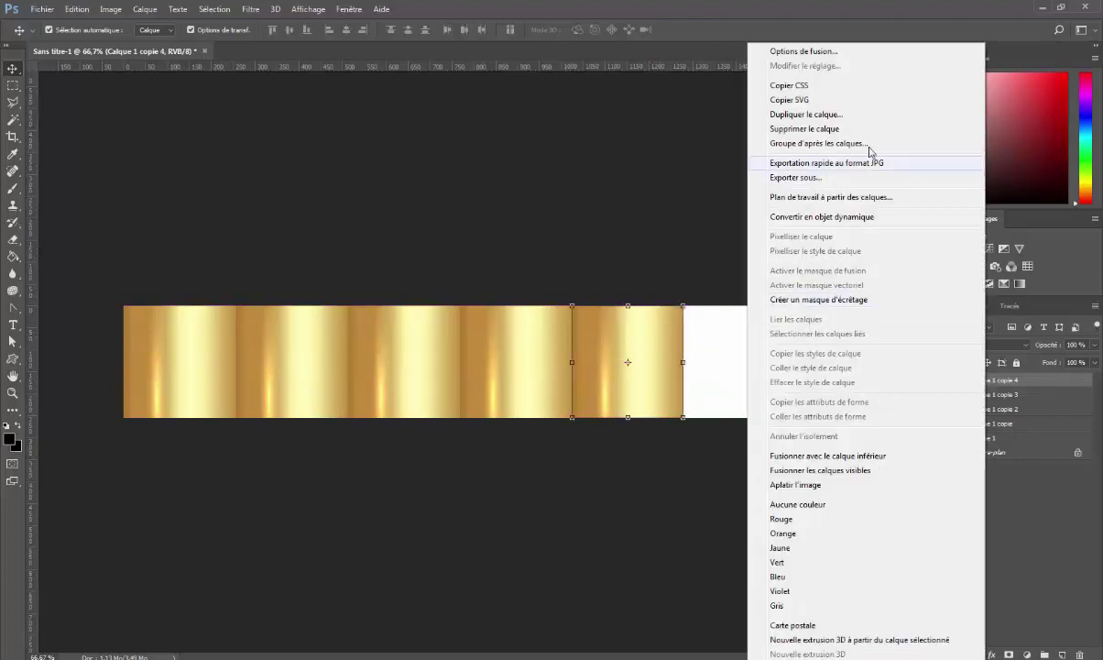
pyautogui.click(805, 115)
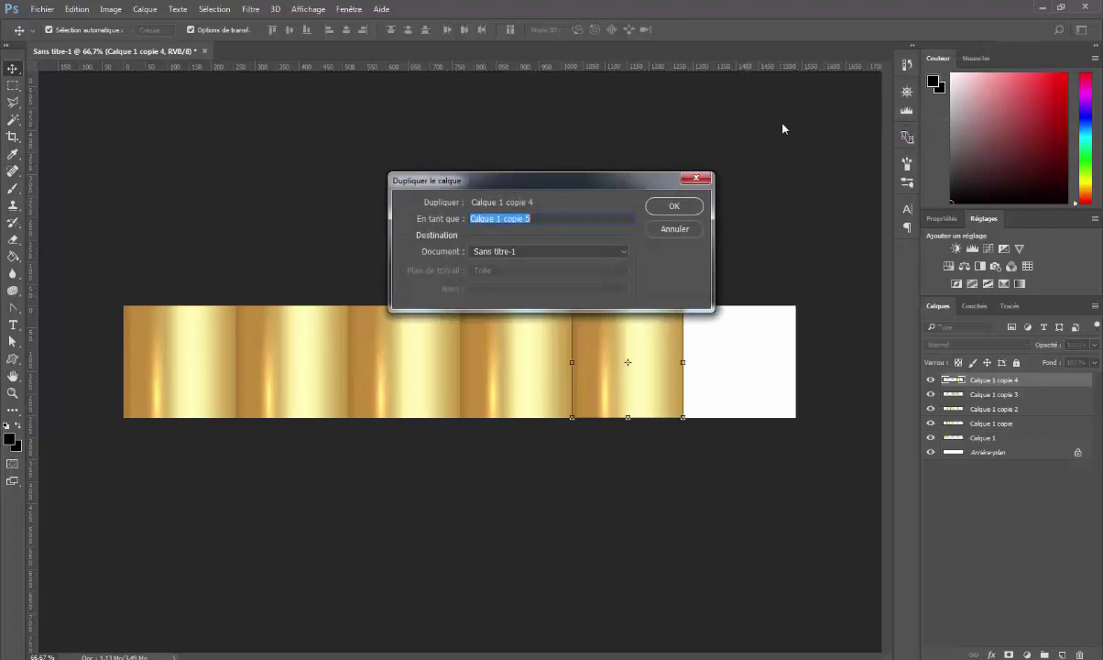
pyautogui.click(674, 206)
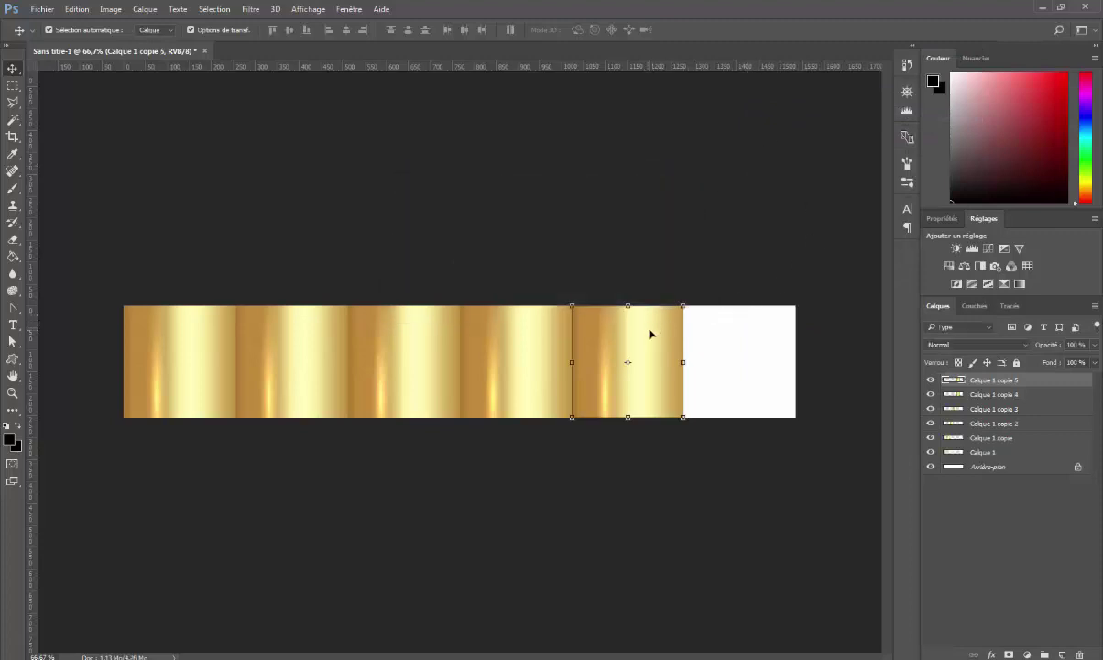
pyautogui.moveTo(649, 334); pyautogui.dragTo(761, 336)
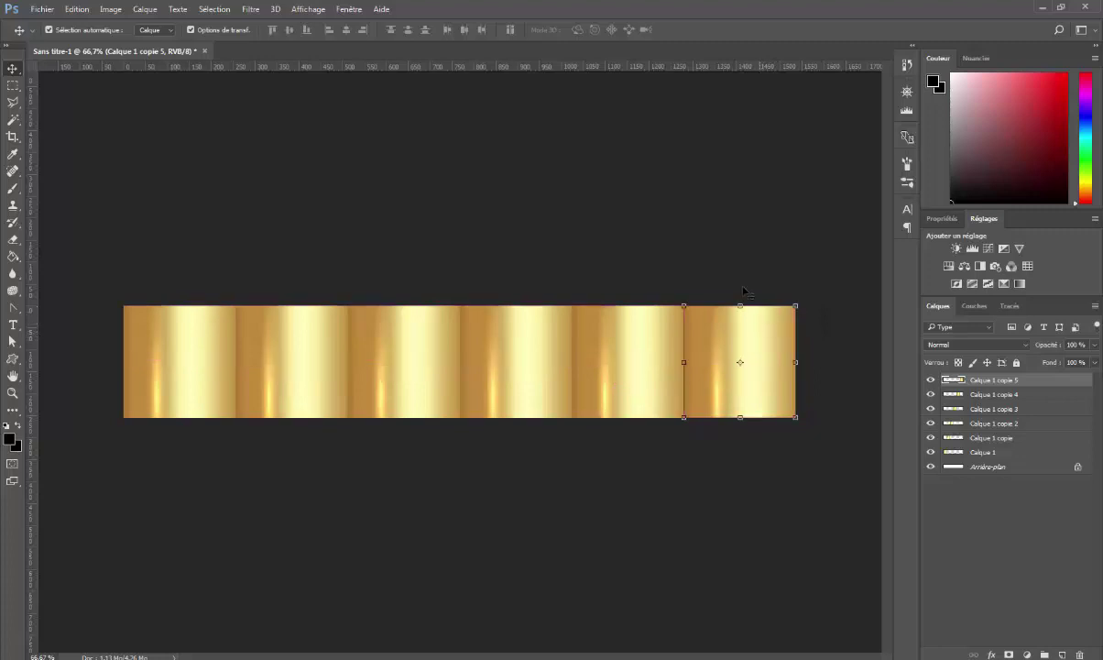
pyautogui.click(673, 238)
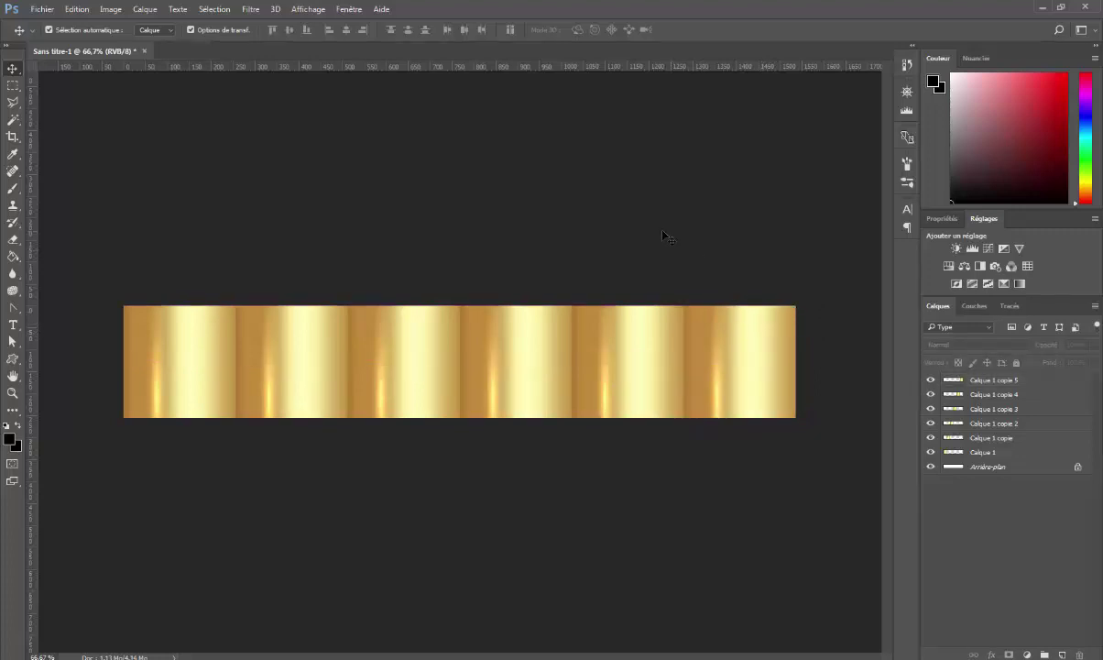
# Start saving the gold strip as a new file in the IMG subfolder of the desktop's 000-JACQUELINE folder.
pyautogui.click(43, 9)
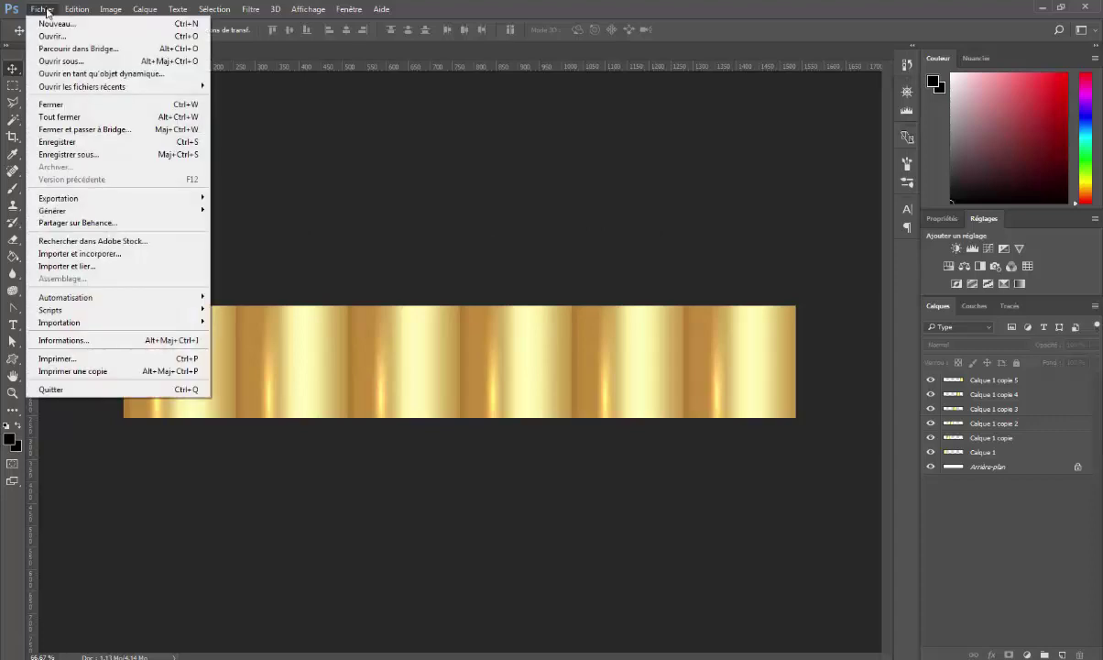
pyautogui.click(72, 156)
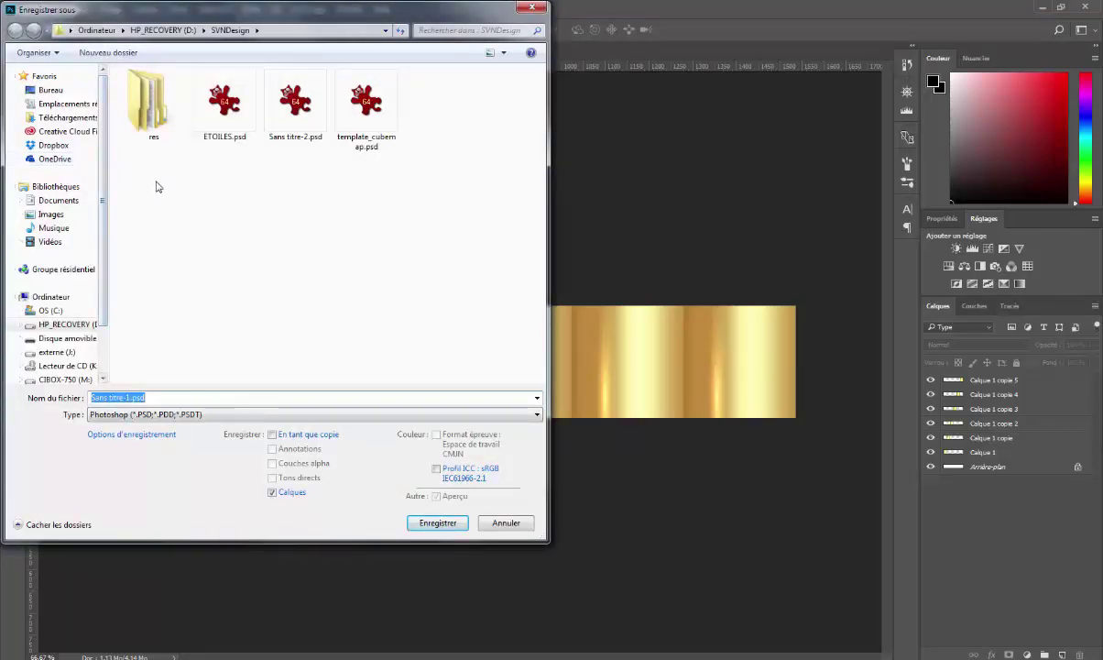
pyautogui.click(51, 92)
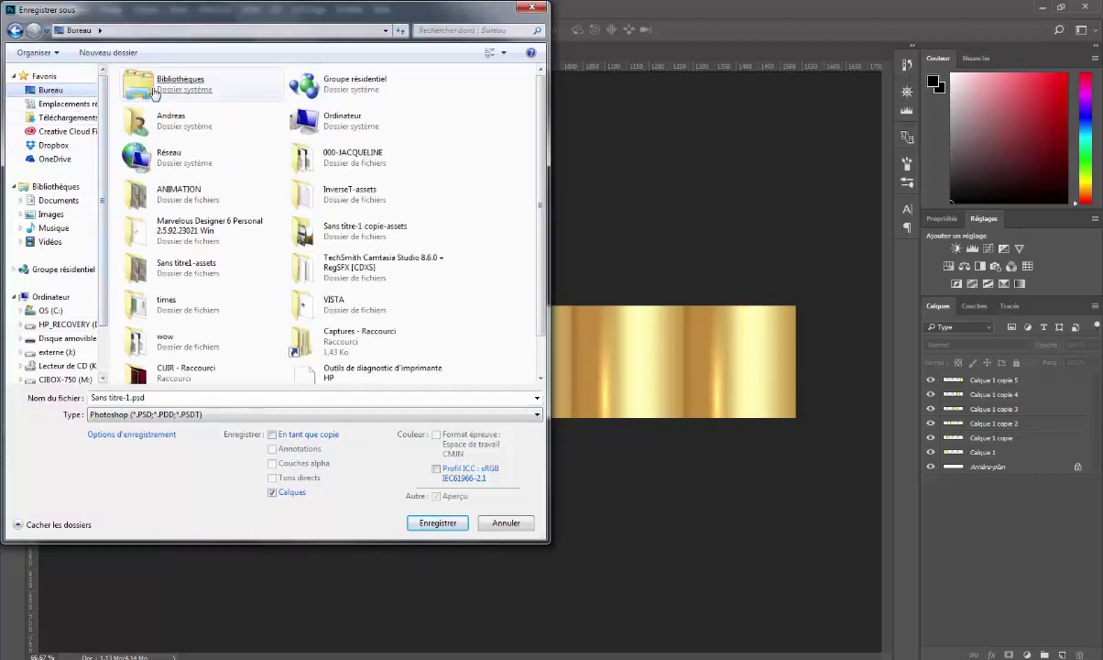
pyautogui.doubleClick(303, 160)
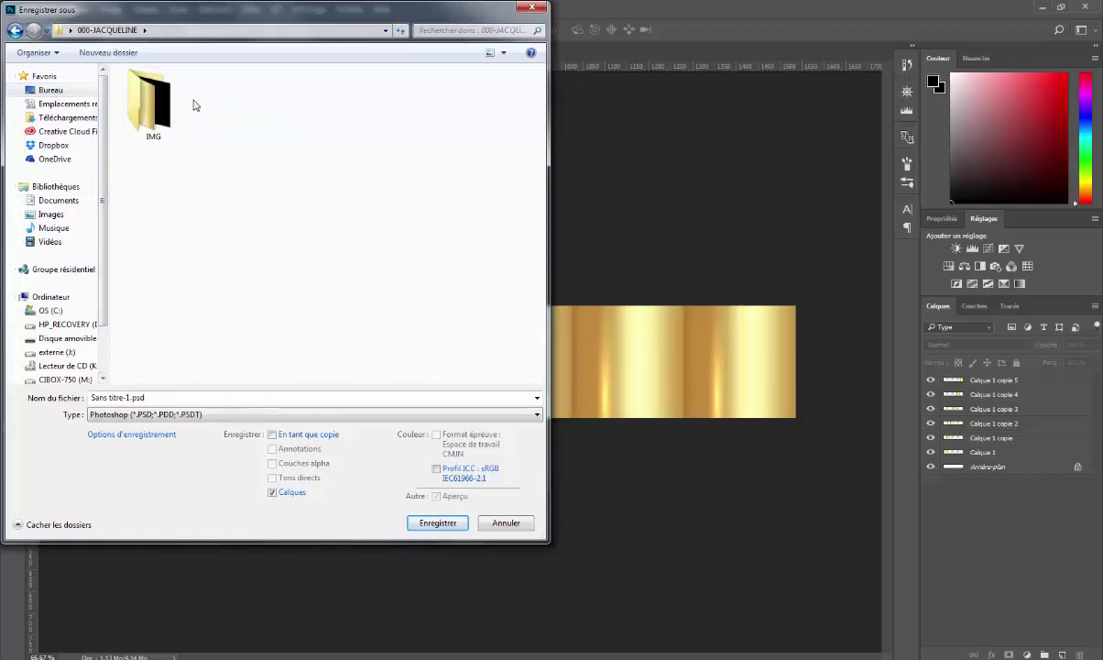
pyautogui.click(158, 99)
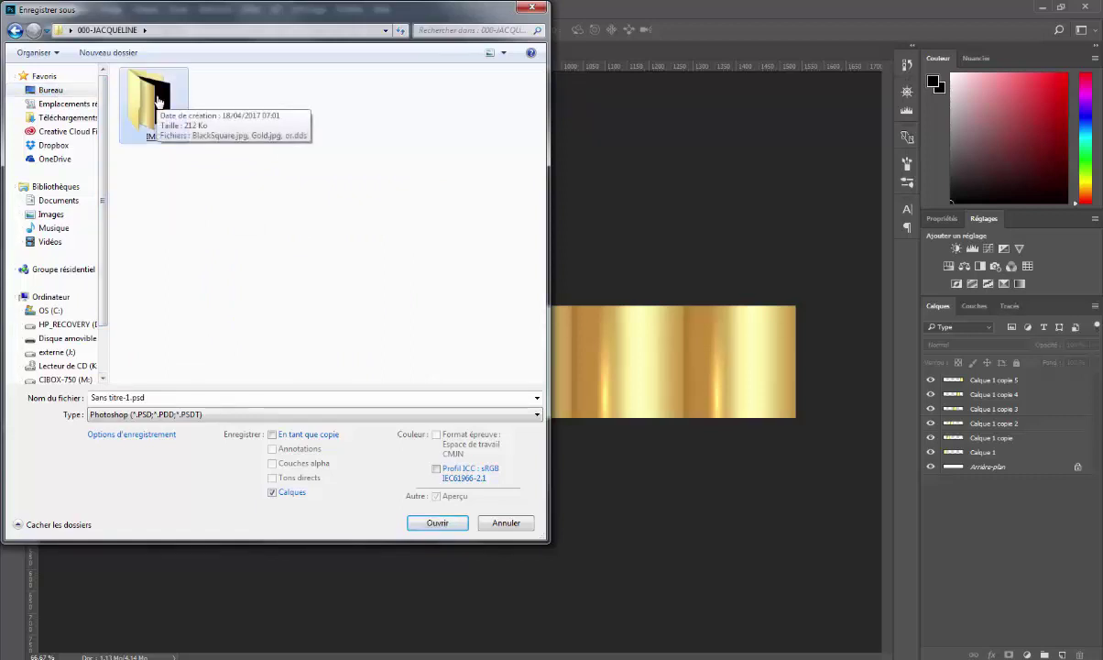
pyautogui.doubleClick(157, 99)
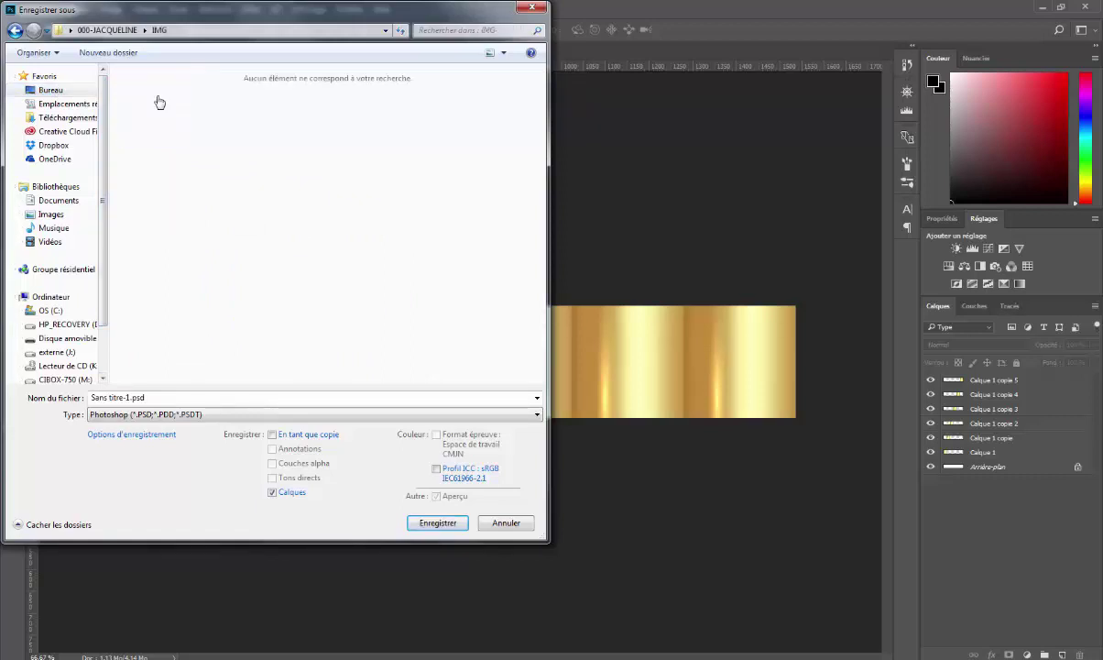
# Save the strip as gold in D3D/DDS format, using DXT1 without alpha, Cube Map and No MIP maps.
pyautogui.click(155, 397)
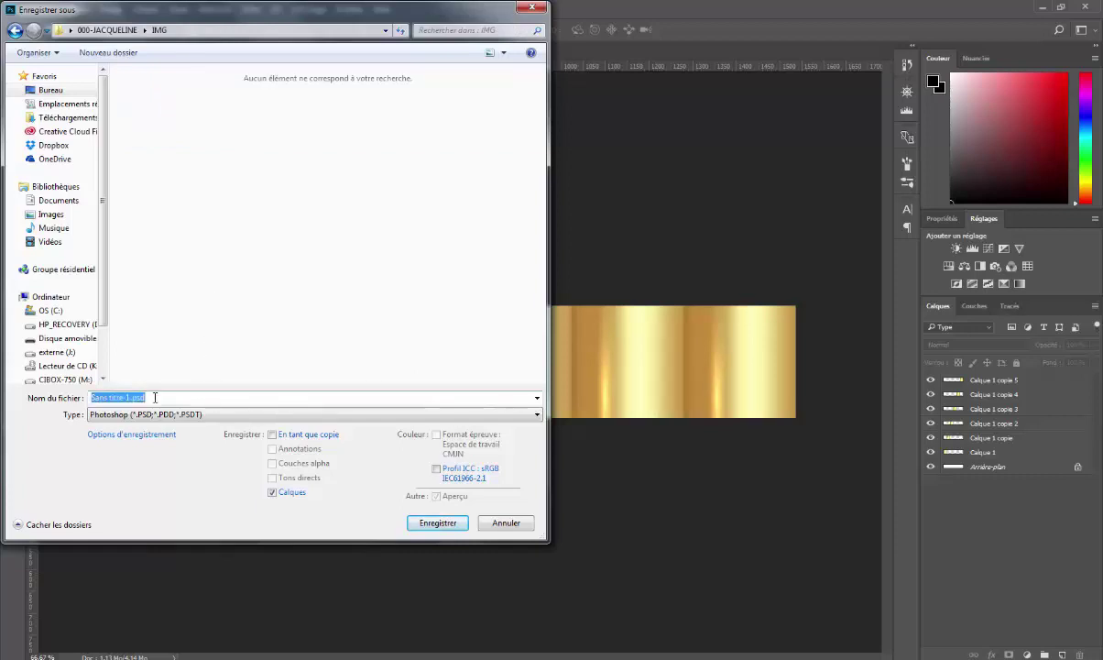
pyautogui.write('gold')
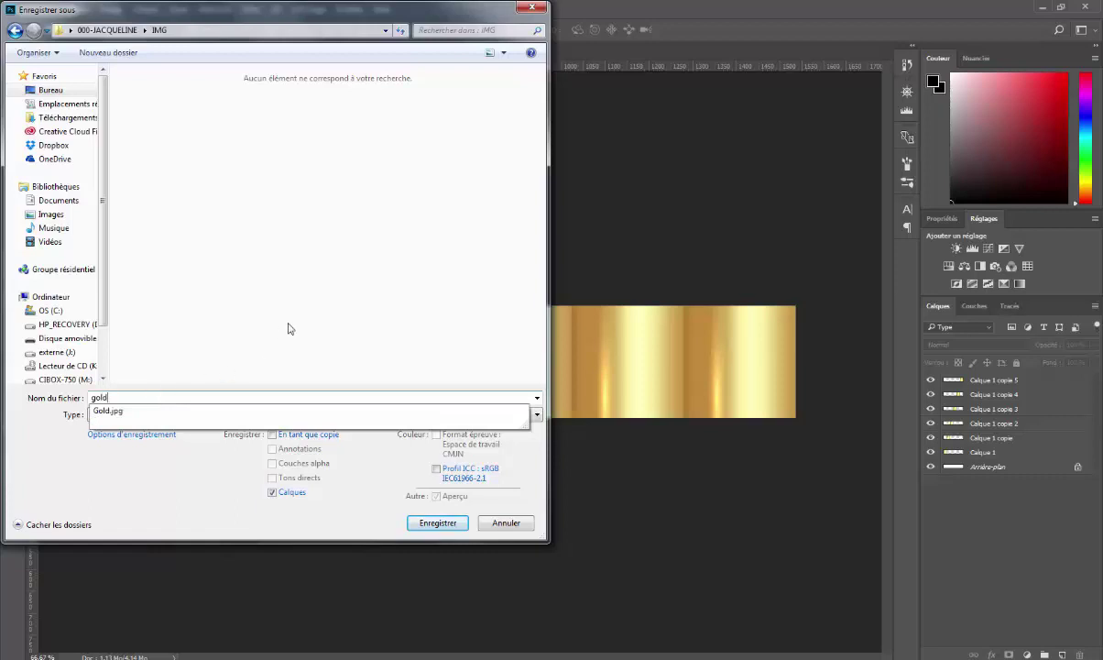
pyautogui.click(279, 316)
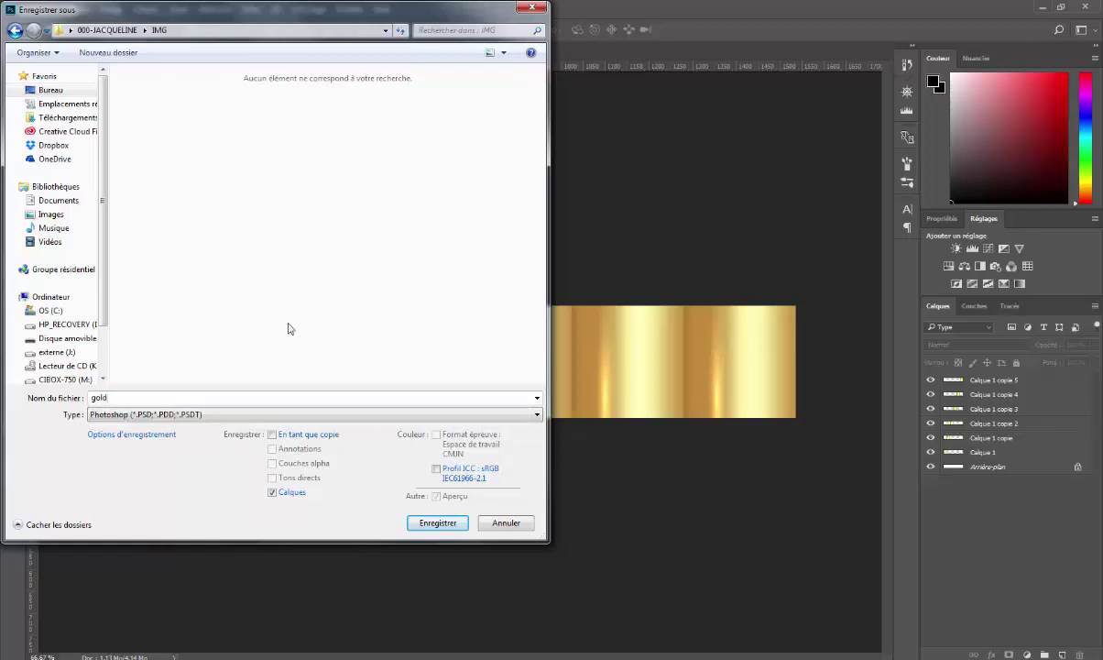
pyautogui.click(537, 415)
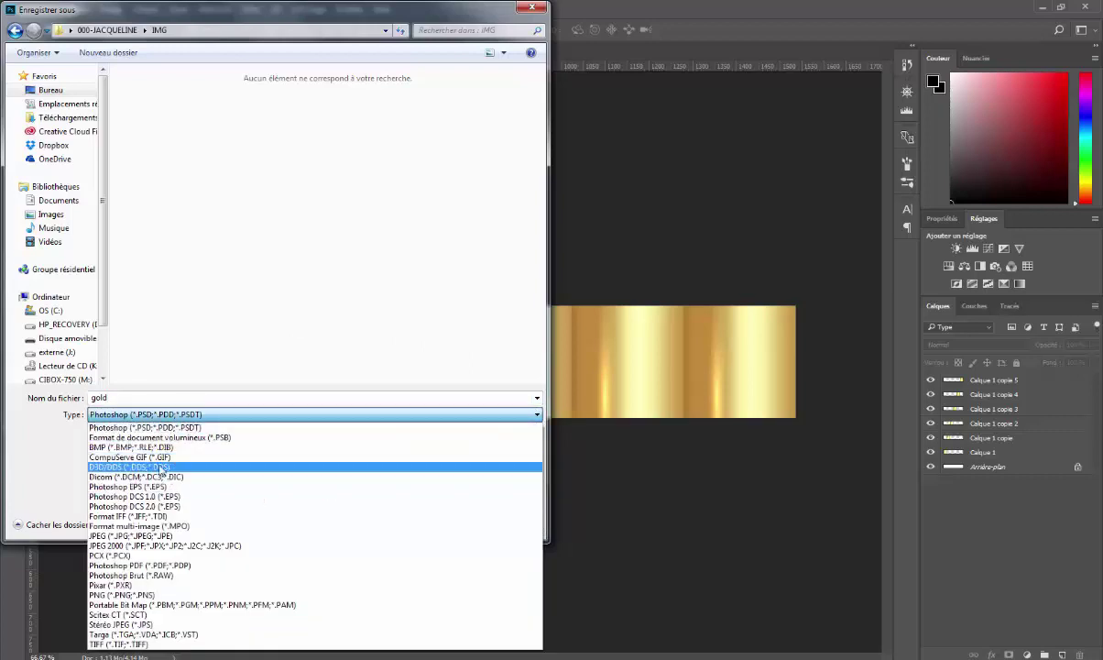
pyautogui.click(162, 468)
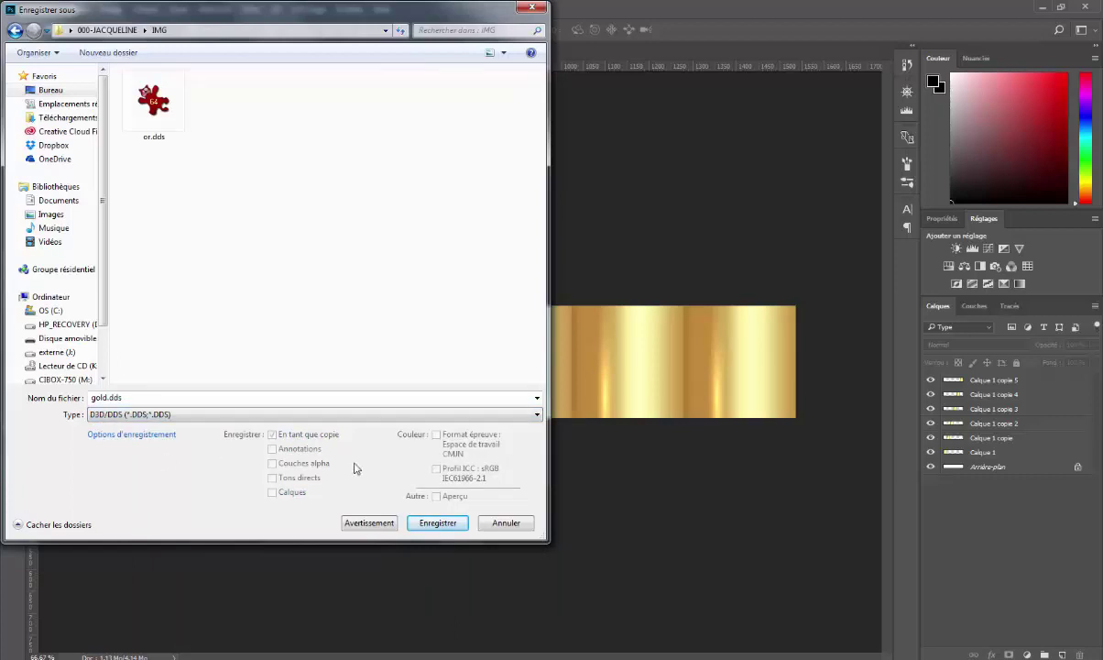
pyautogui.click(437, 523)
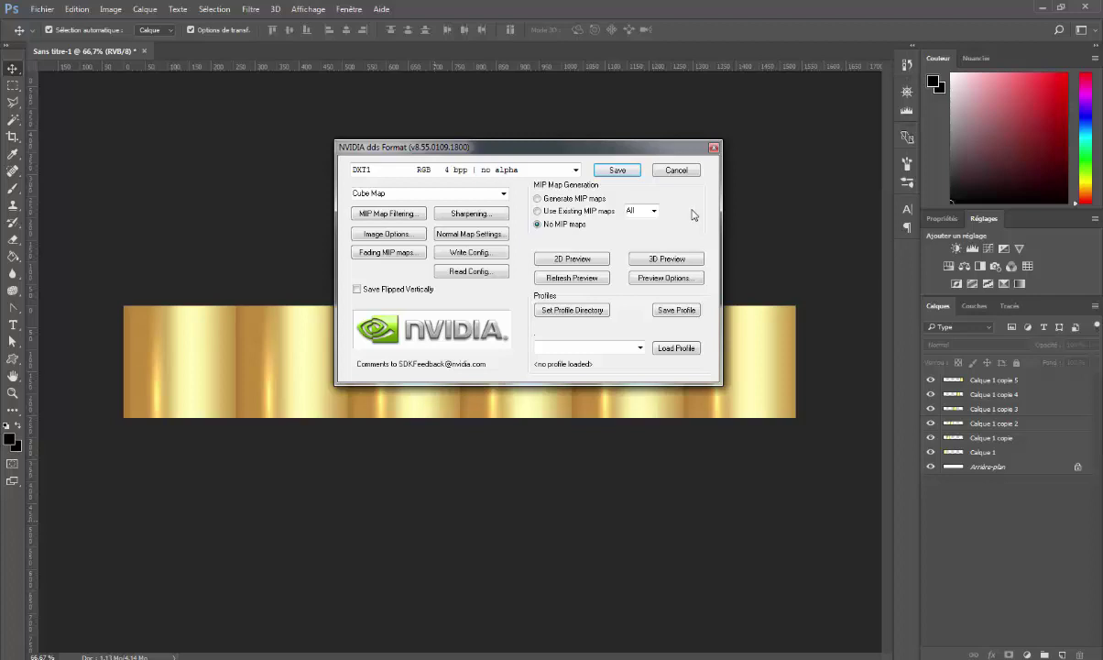
pyautogui.click(617, 171)
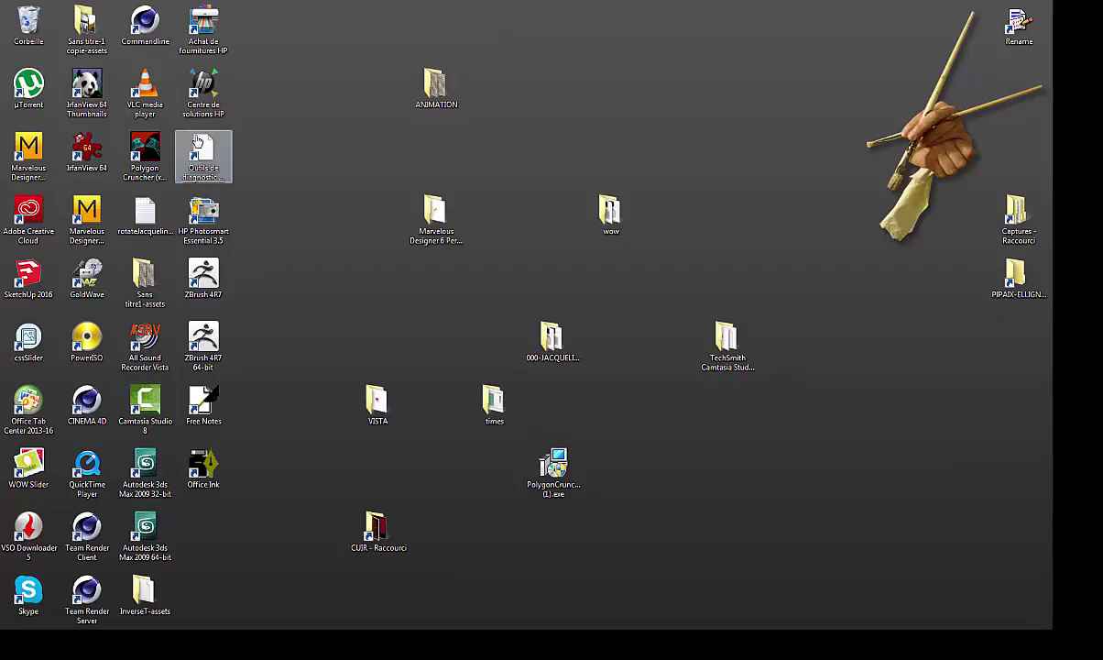
# Launch Polygon Cruncher from the desktop and open dress.obj for single-file optimisation.
pyautogui.click(150, 147)
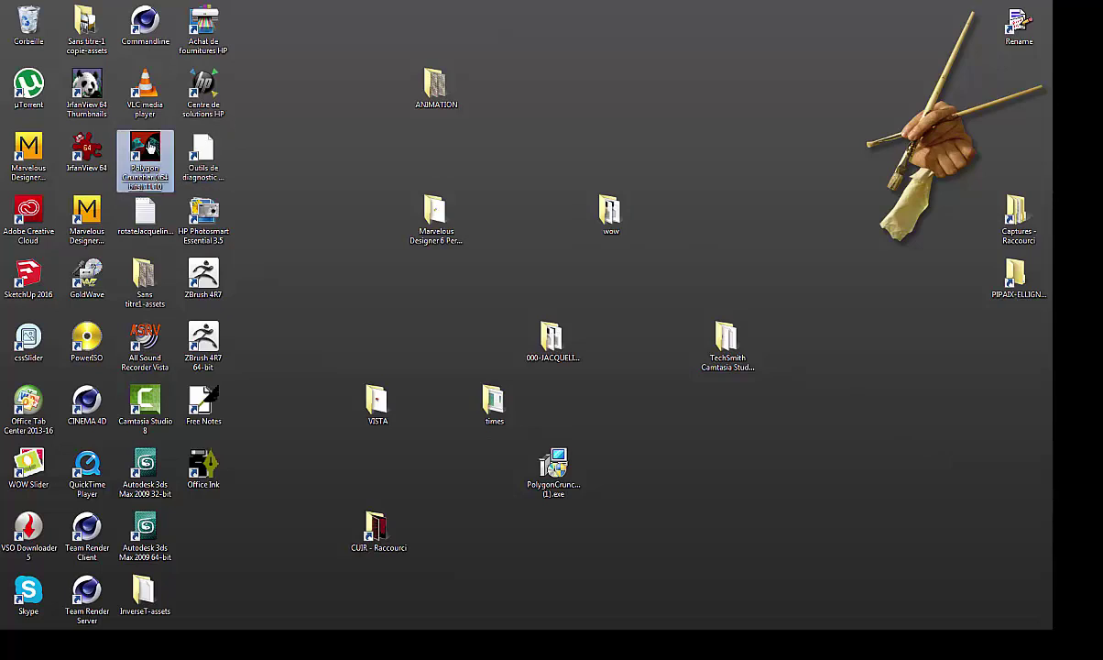
pyautogui.doubleClick(149, 146)
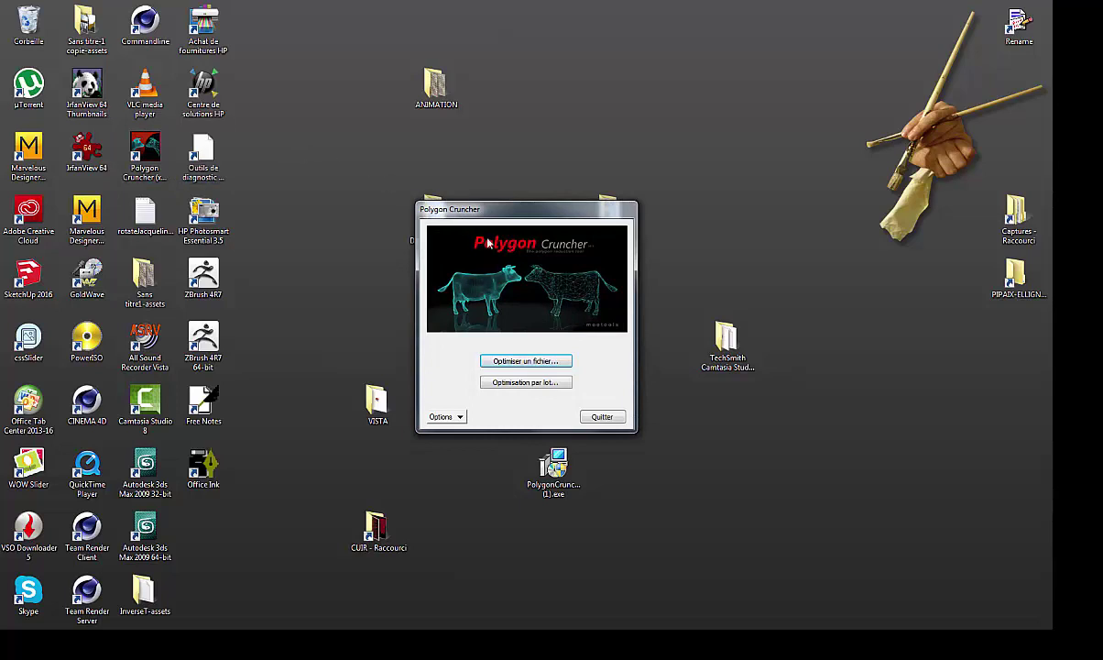
pyautogui.click(526, 363)
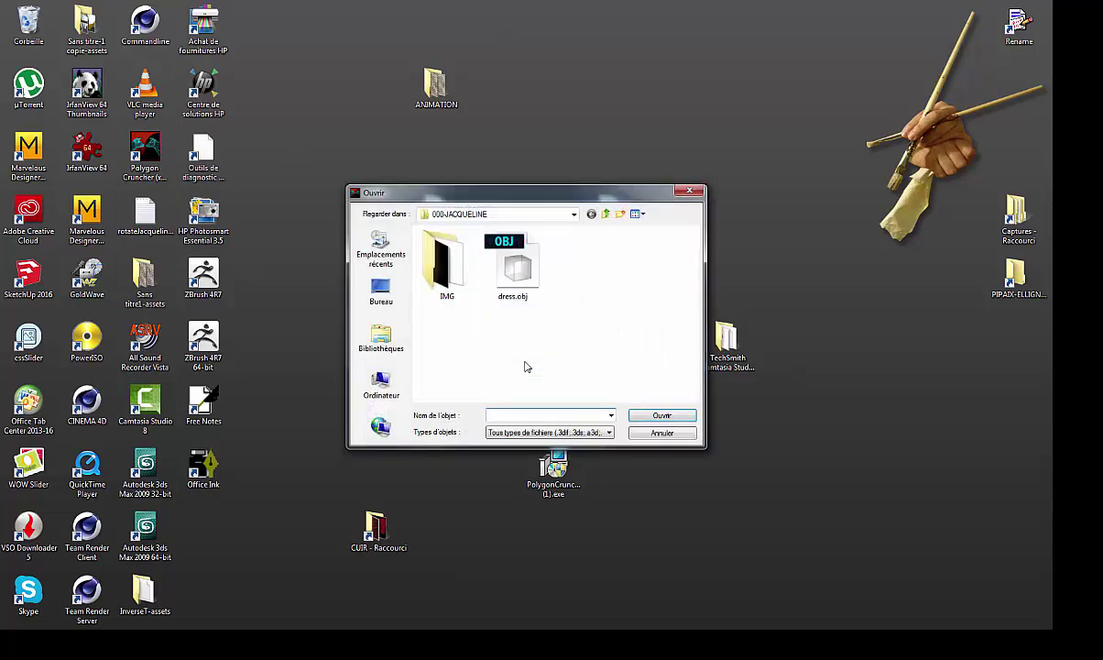
pyautogui.click(515, 272)
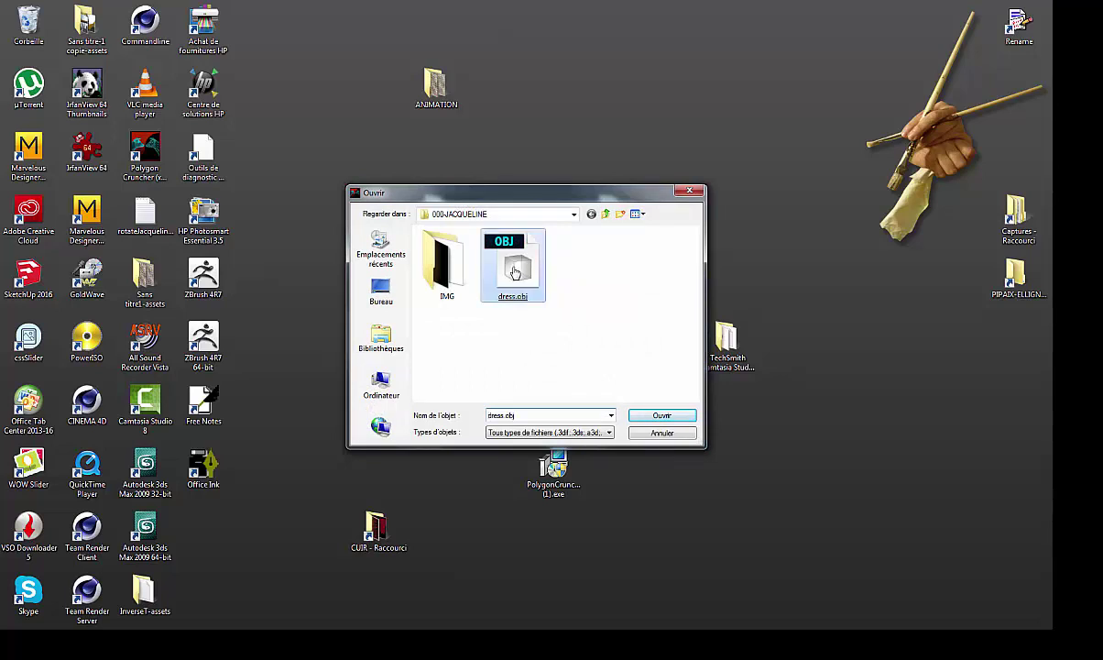
pyautogui.doubleClick(515, 272)
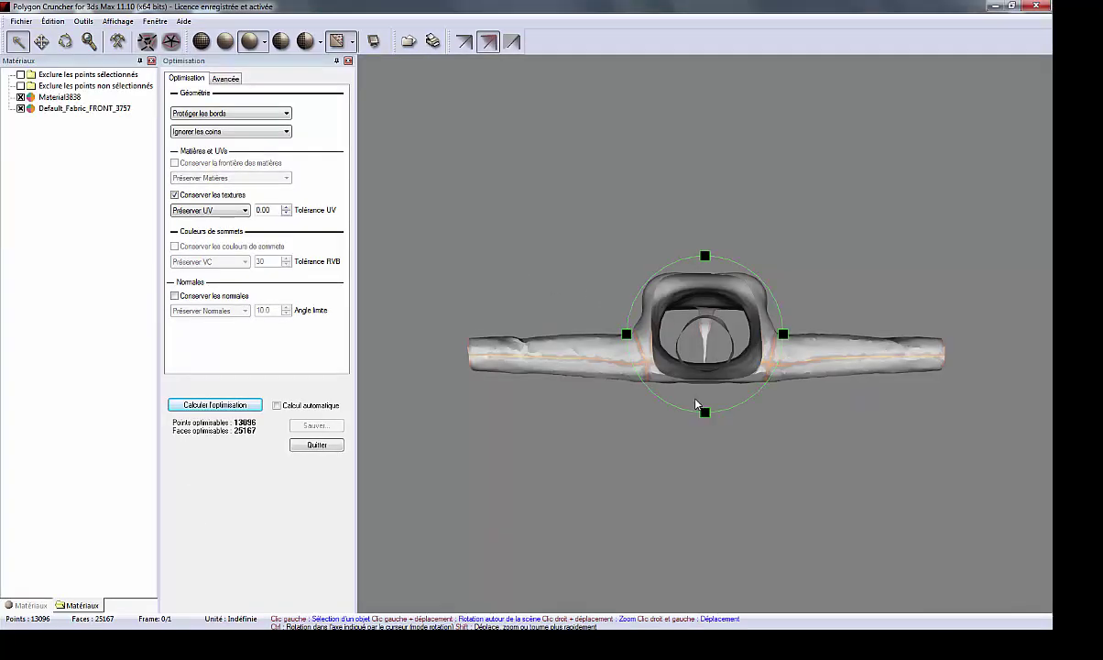
# Turn the dress to its front view, calculate the optimisation and run MagicCruncher with the Très fidèle precision.
pyautogui.moveTo(704, 413); pyautogui.dragTo(705, 328)
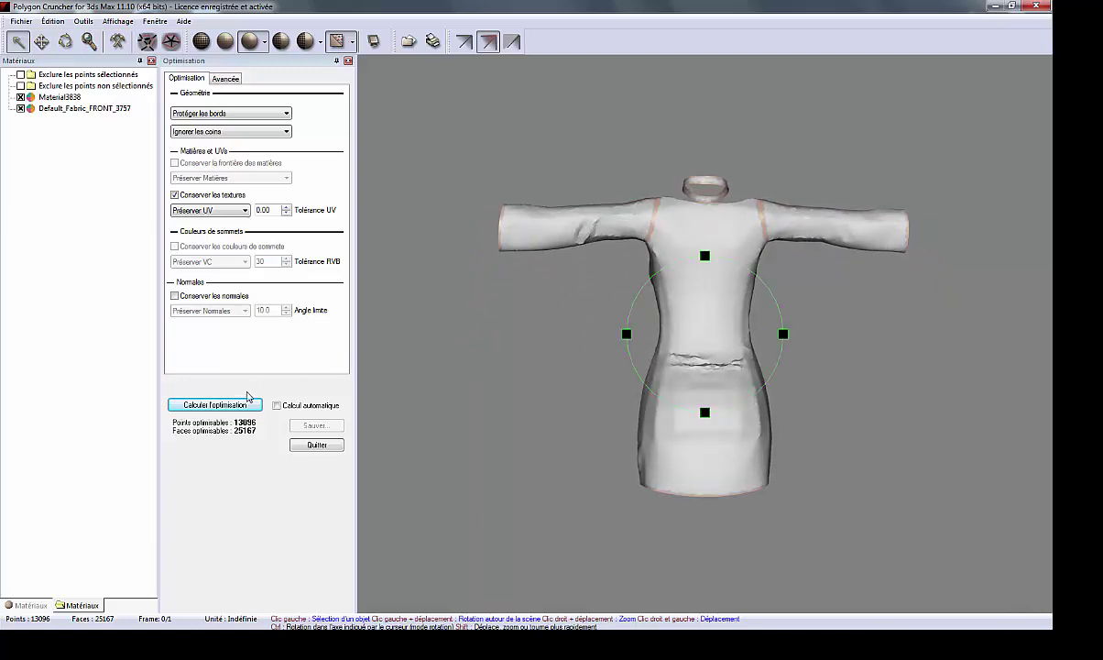
pyautogui.click(230, 404)
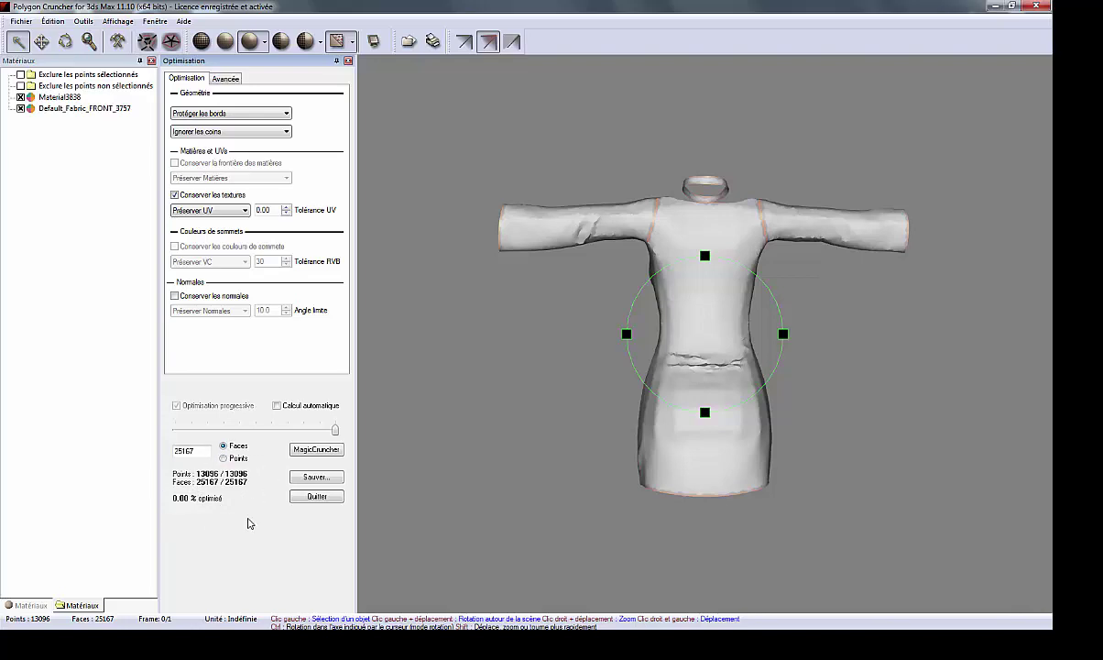
pyautogui.click(316, 450)
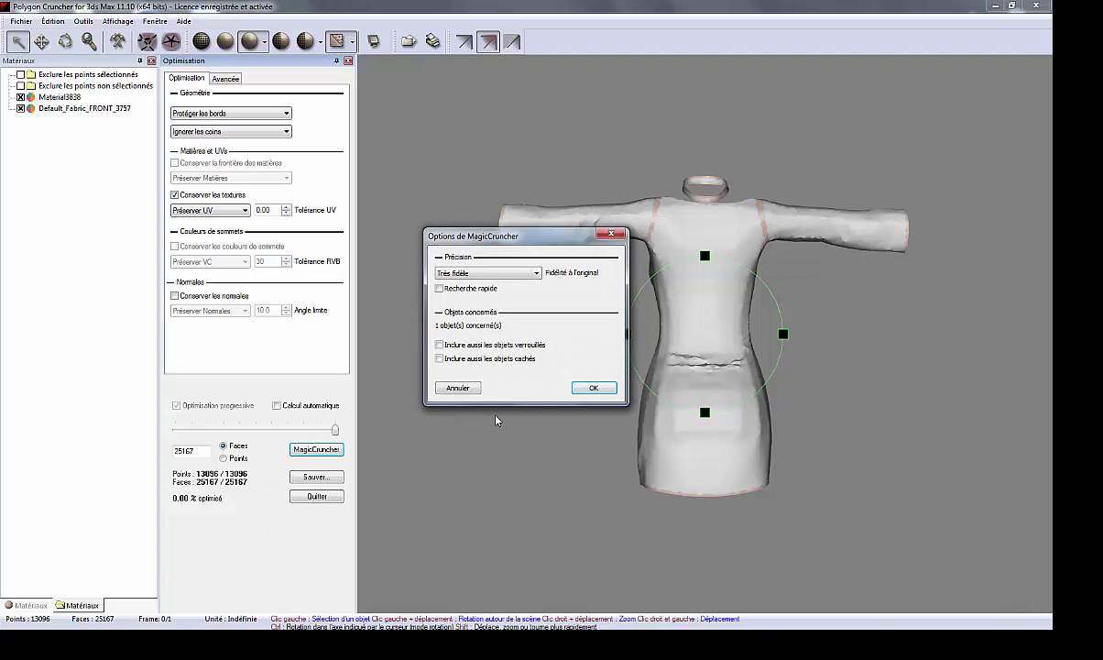
pyautogui.click(593, 388)
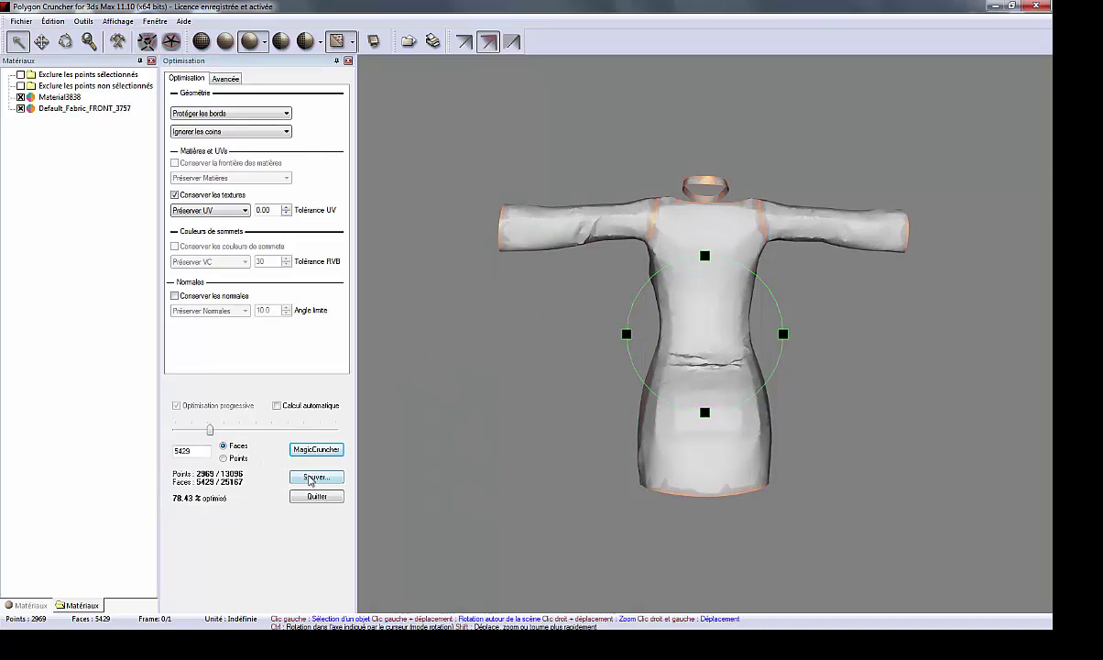
# Save the optimised dress as a Wavefront OBJ named dressCRUNCH beside the original, accepting the default export options.
pyautogui.click(310, 478)
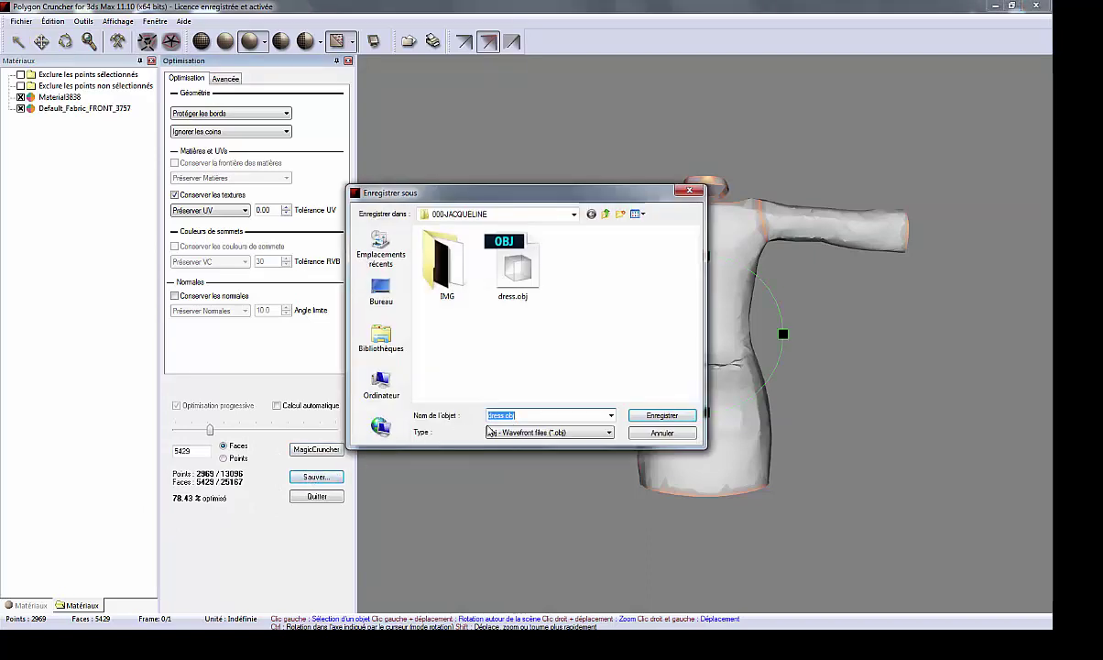
pyautogui.click(526, 415)
pyautogui.press('BackSpace')
pyautogui.press('BackSpace')
pyautogui.press('BackSpace')
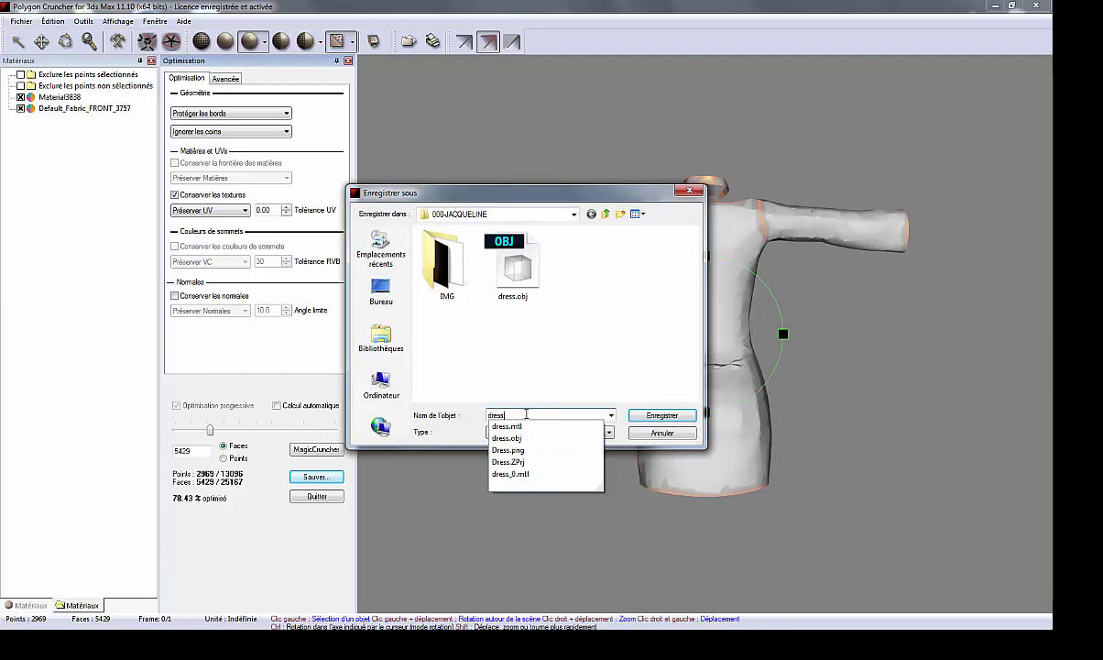
pyautogui.write('CRUNCH')
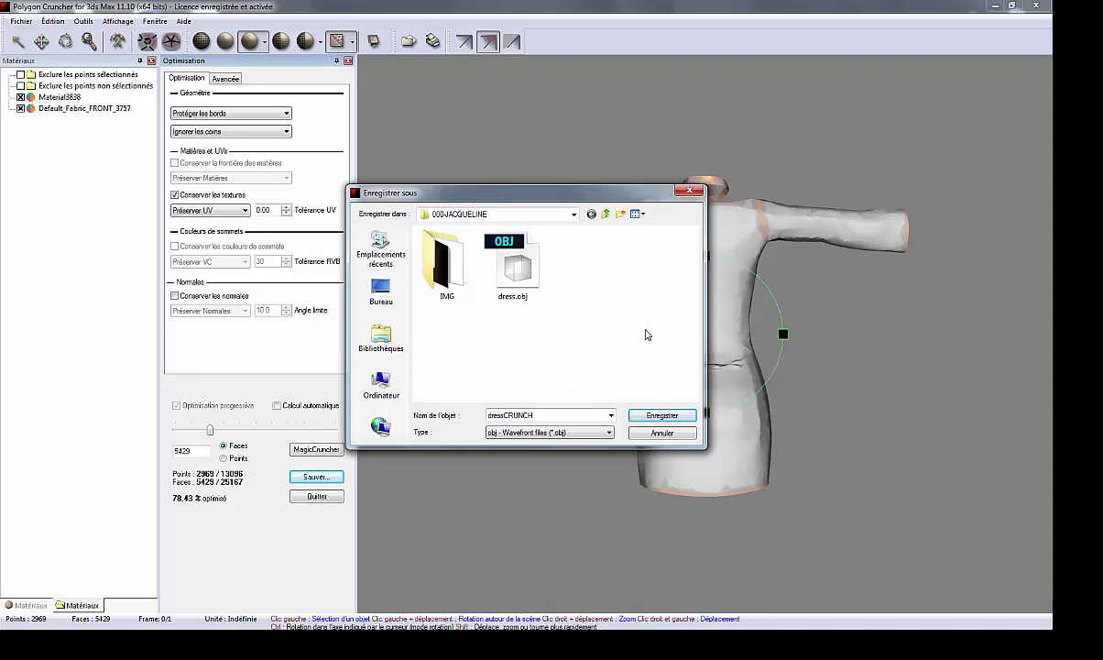
pyautogui.click(660, 417)
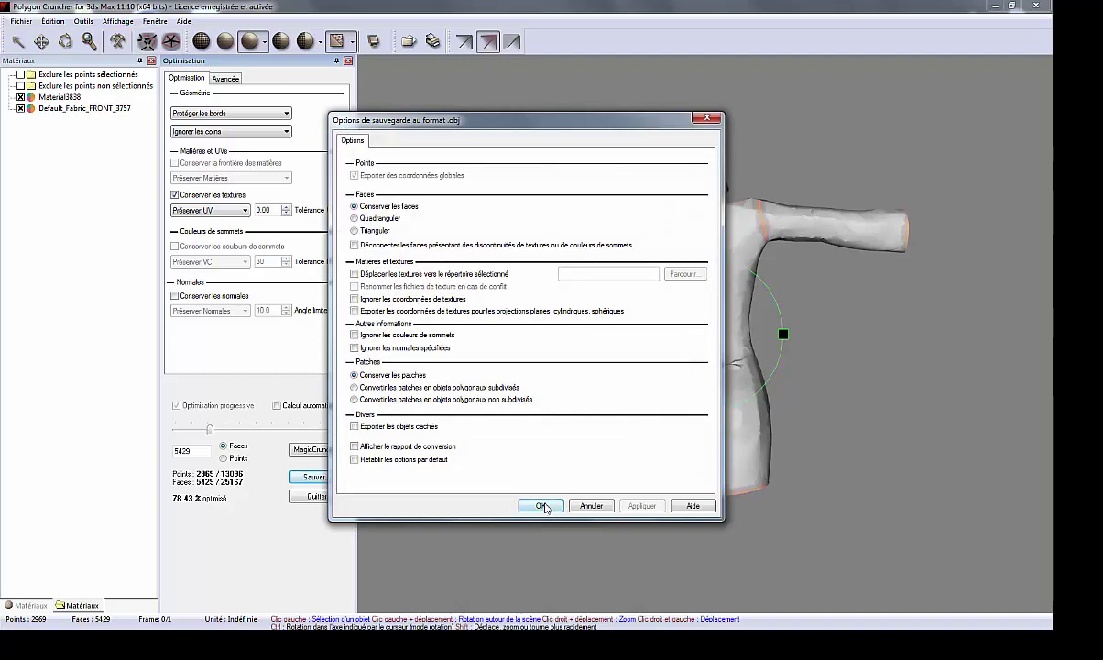
pyautogui.click(542, 506)
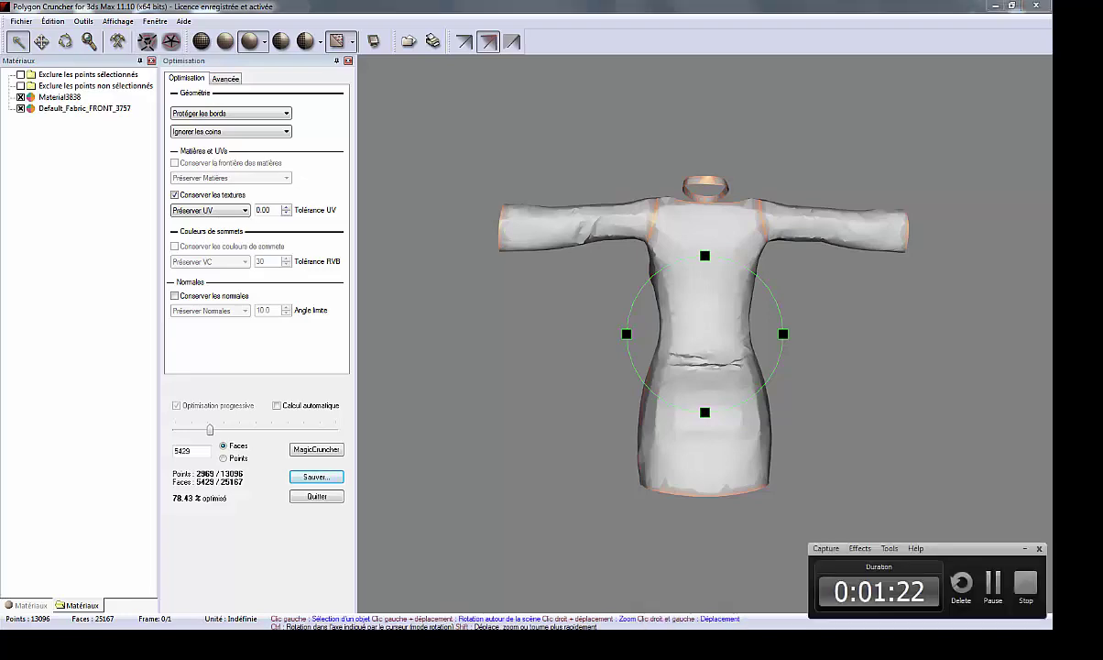
pyautogui.click(994, 585)
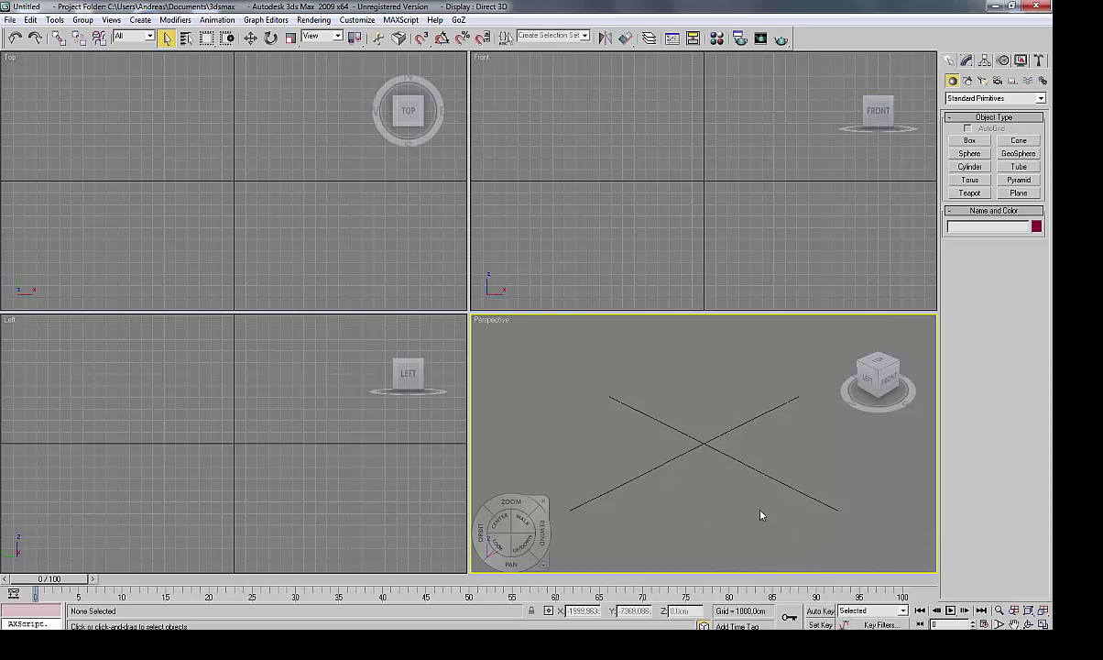
# Open the recent scene twinity_female_character.max in 3ds Max.
pyautogui.click(10, 20)
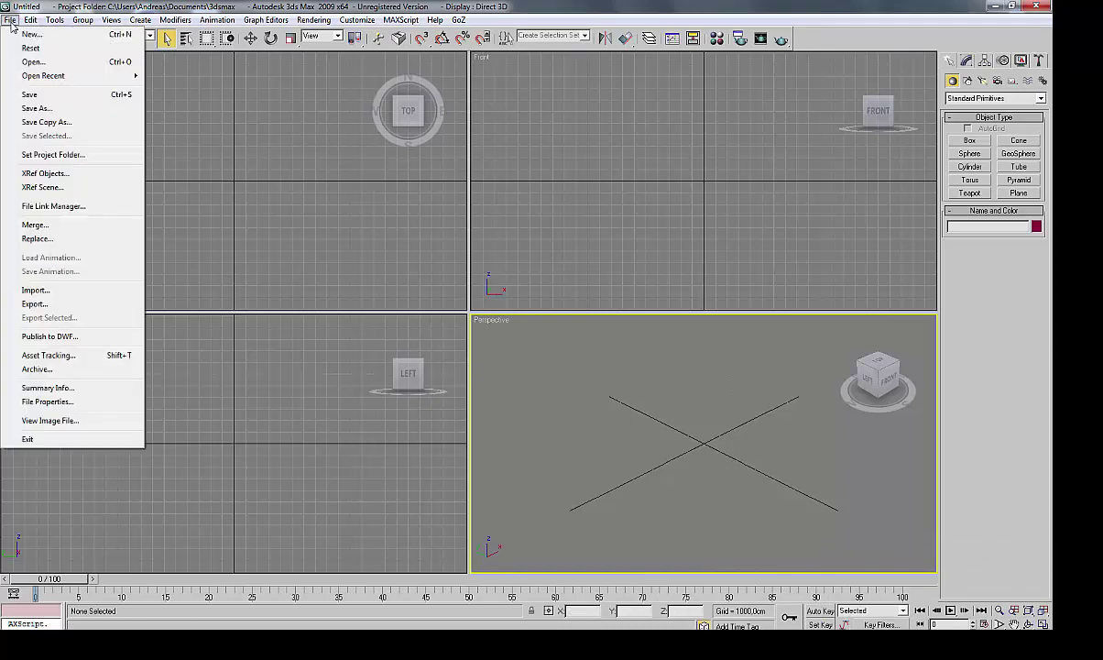
pyautogui.moveTo(39, 77)
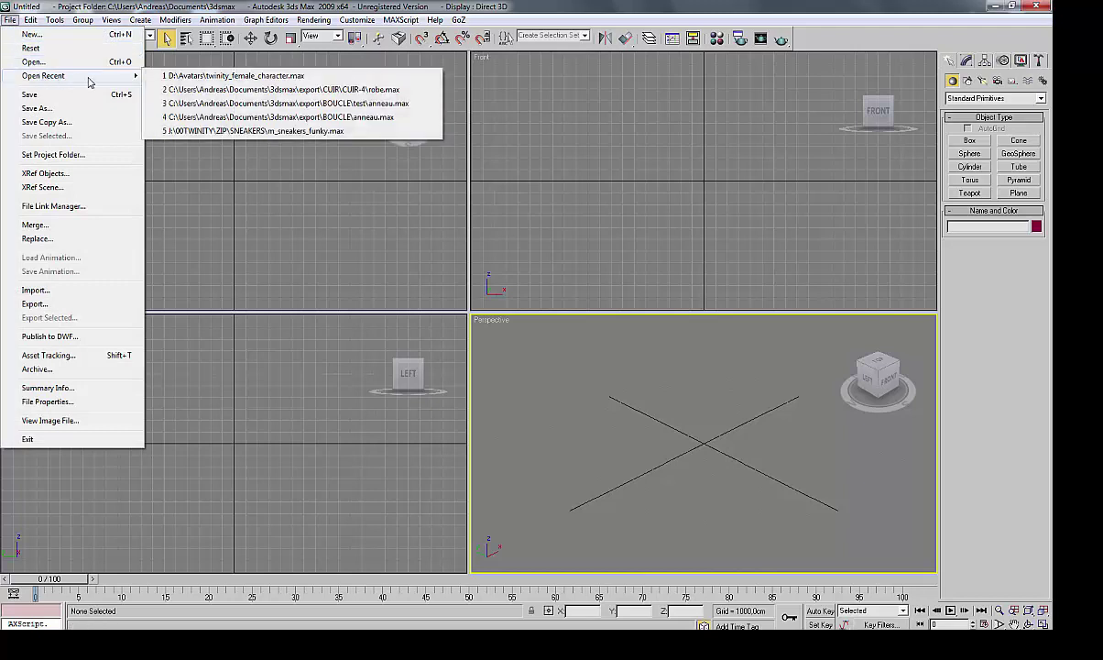
pyautogui.click(189, 81)
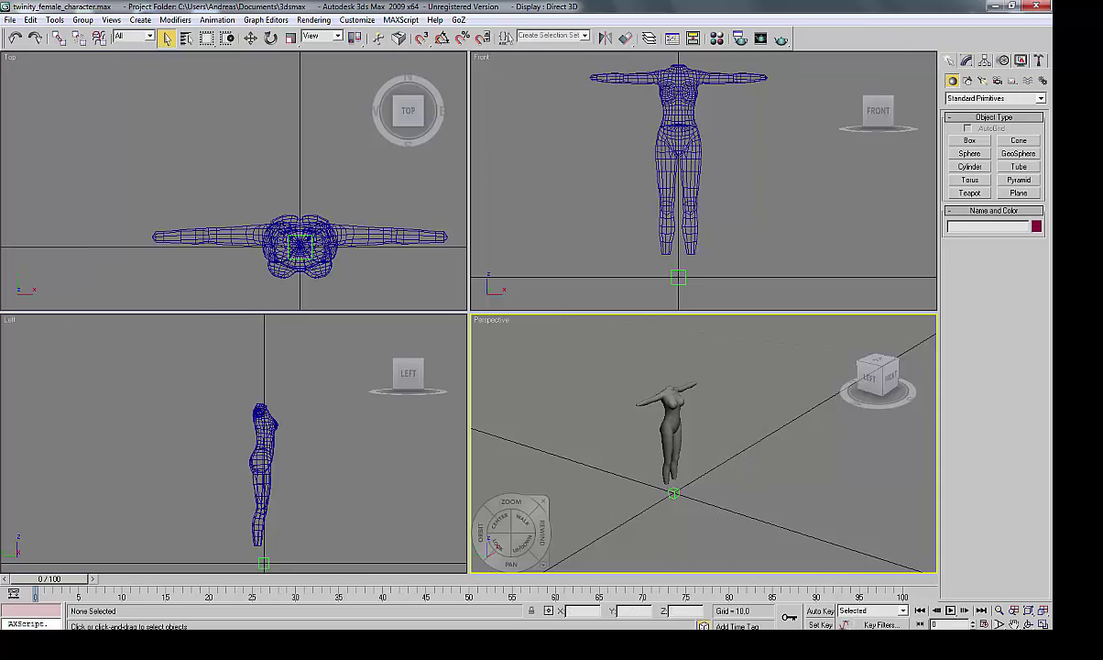
# Open a Windows Explorer window and browse to the 000-JACQUELINE folder on the desktop.
pyautogui.press('super+e')
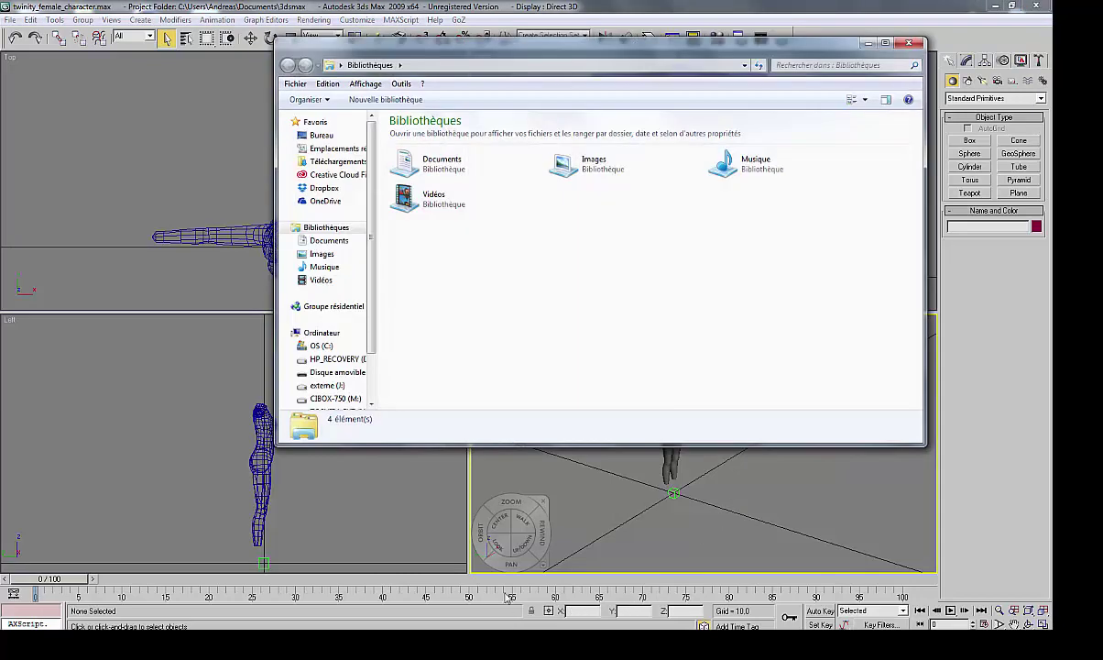
pyautogui.click(322, 136)
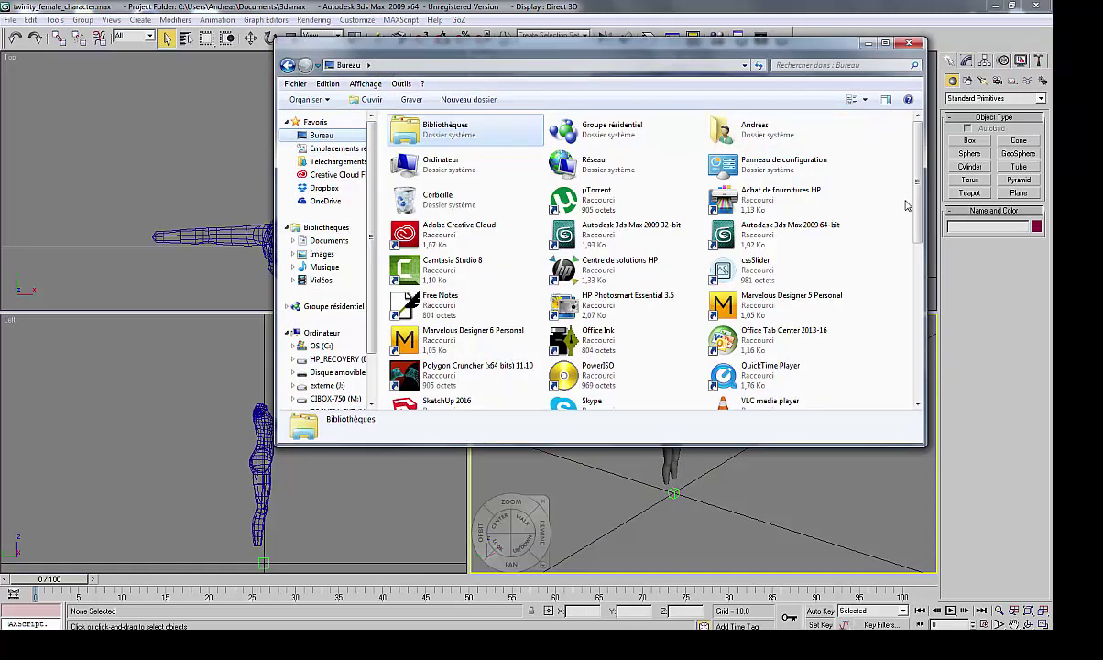
pyautogui.scroll(-5, 864, 381)
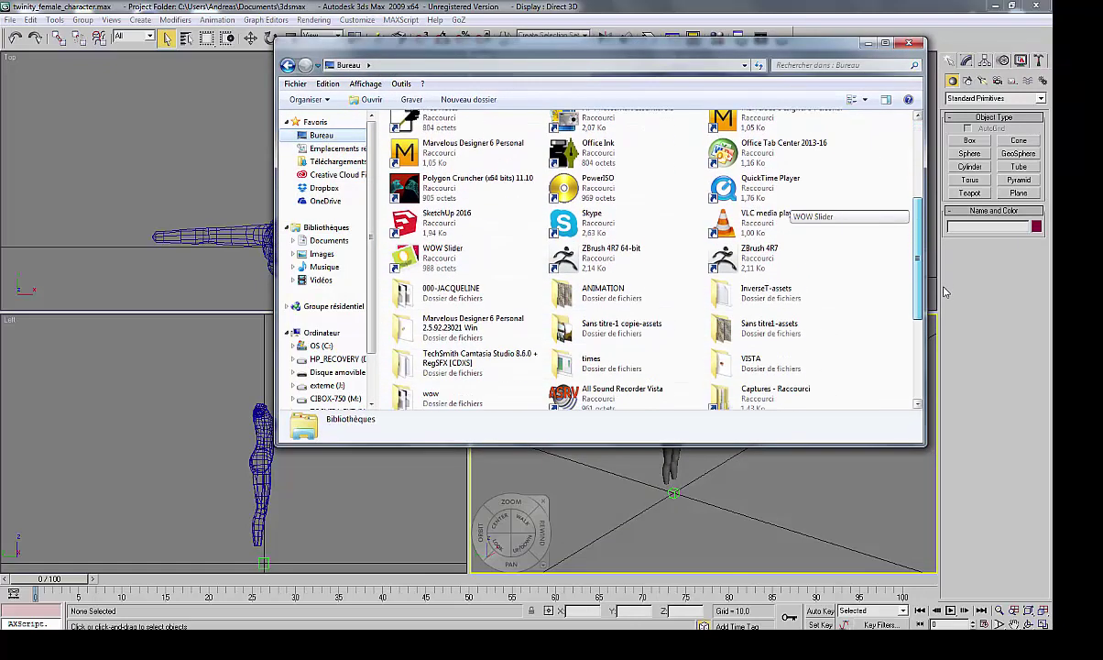
pyautogui.doubleClick(476, 296)
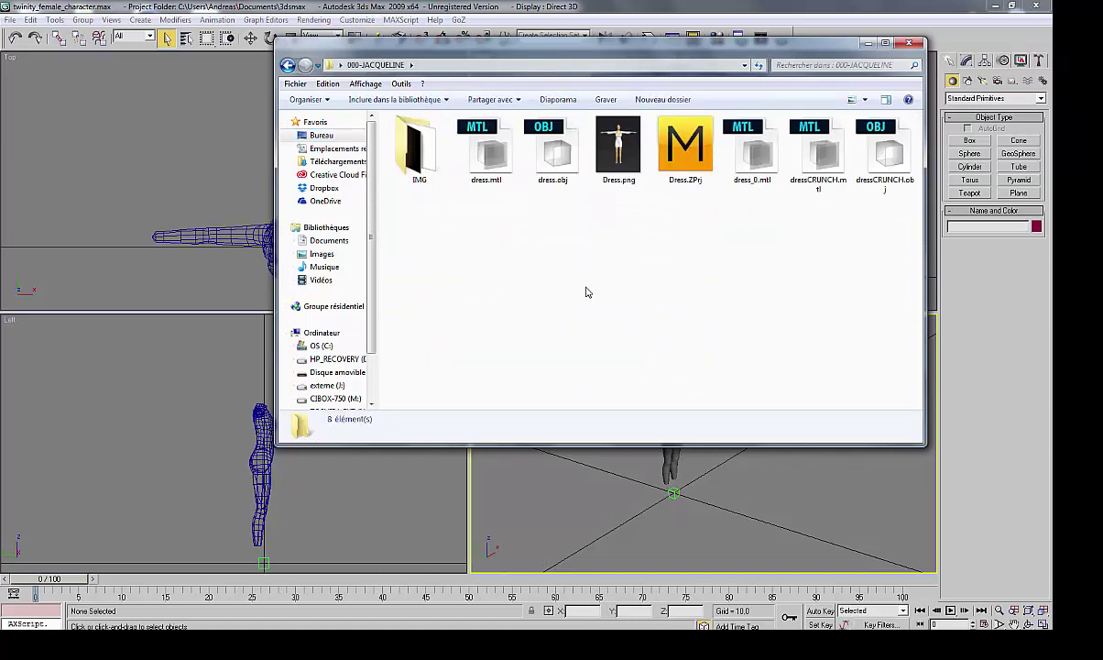
# Import dressCRUNCH.obj into the character scene and set its position to X 0, Y 0, Z 0.
pyautogui.click(889, 162)
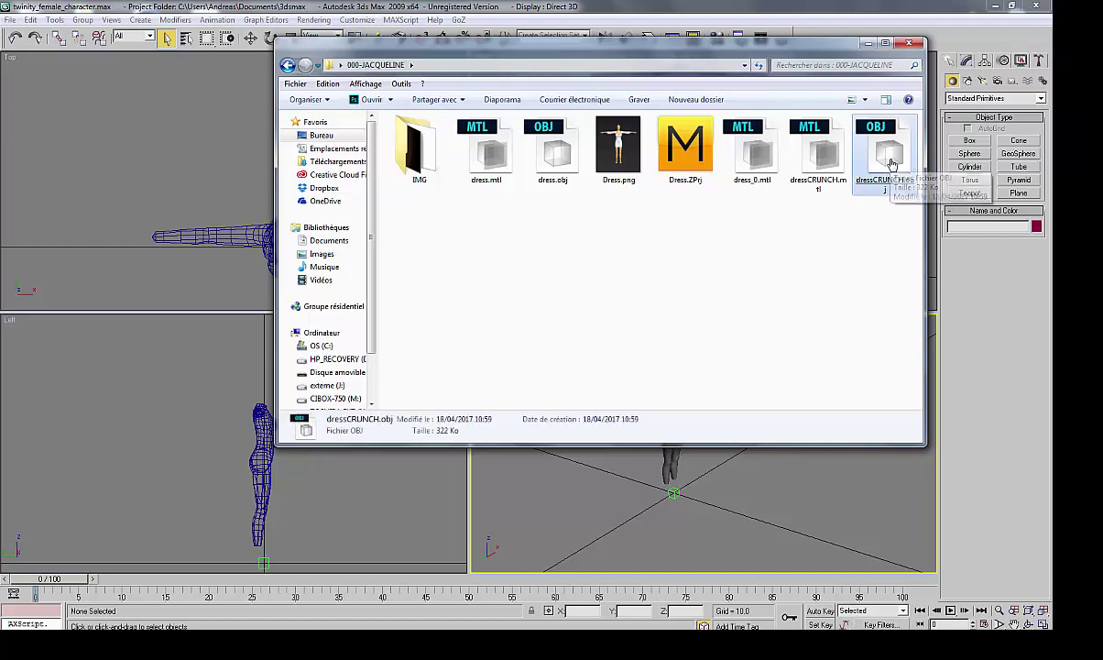
pyautogui.moveTo(889, 161); pyautogui.dragTo(731, 507)
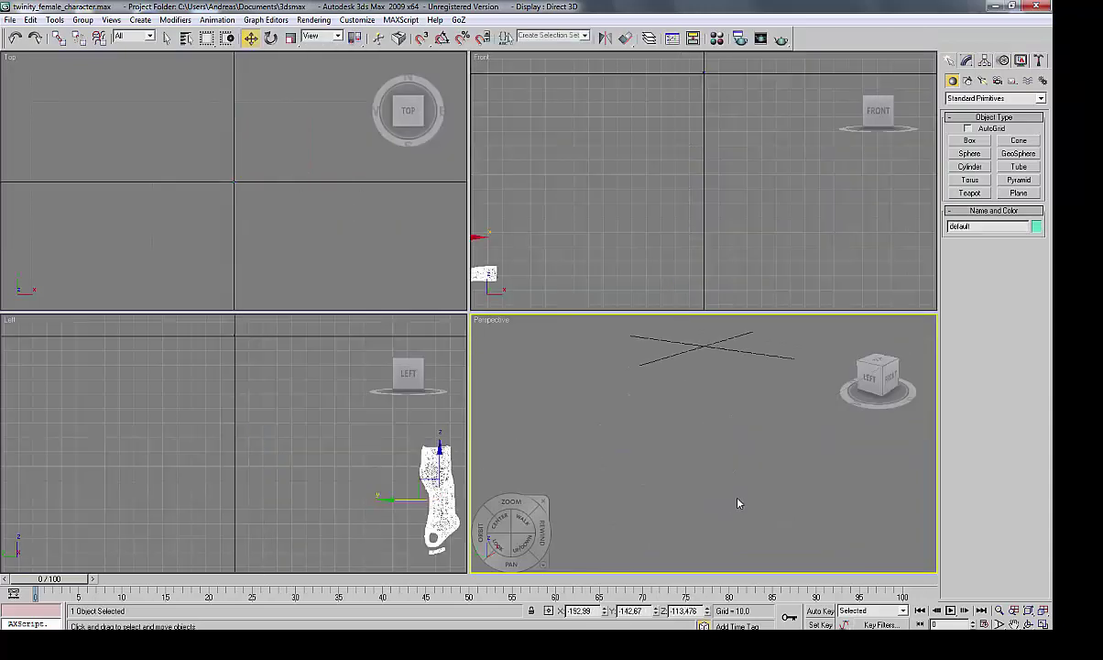
pyautogui.doubleClick(598, 612)
pyautogui.write('0')
pyautogui.press('Return')
pyautogui.doubleClick(644, 610)
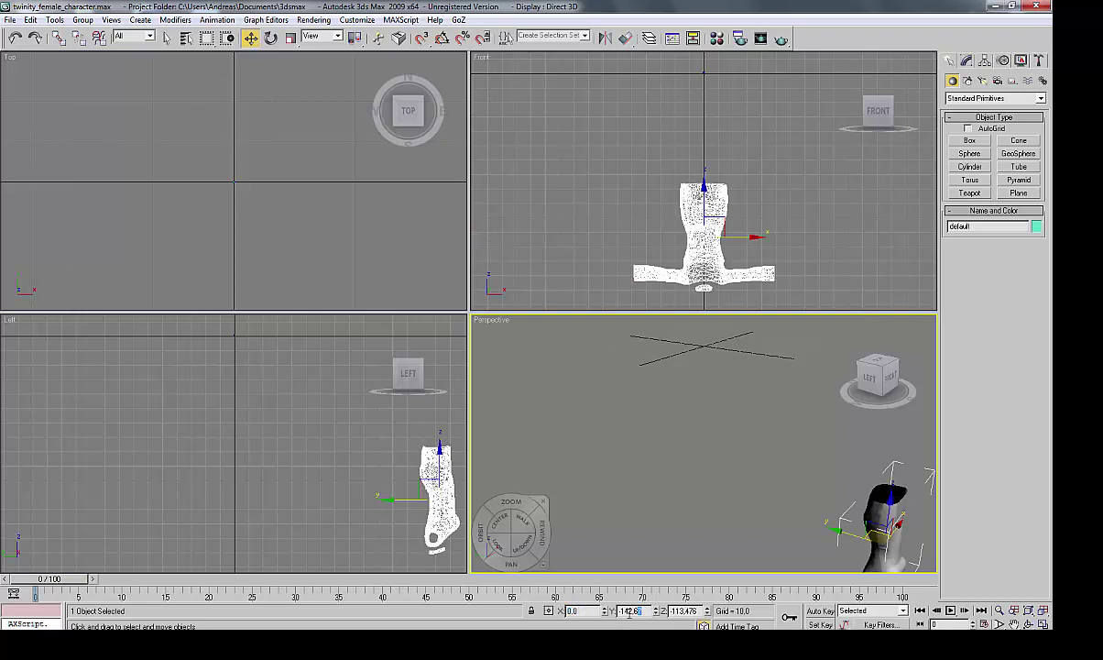
pyautogui.write('0')
pyautogui.press('Return')
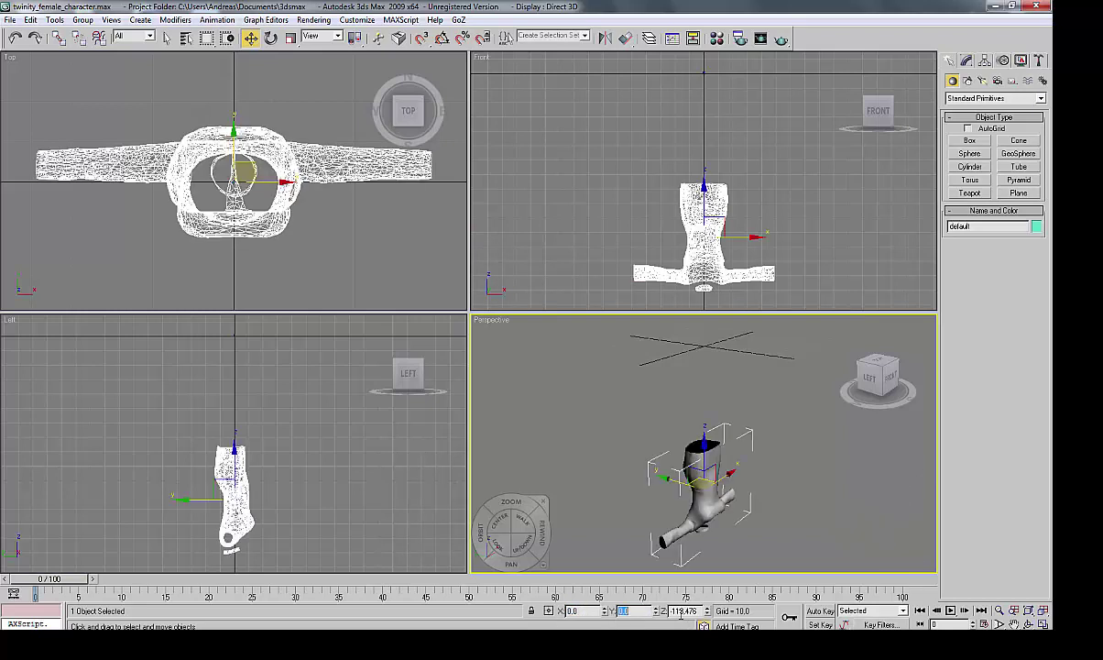
pyautogui.doubleClick(683, 611)
pyautogui.write('0')
pyautogui.press('Return')
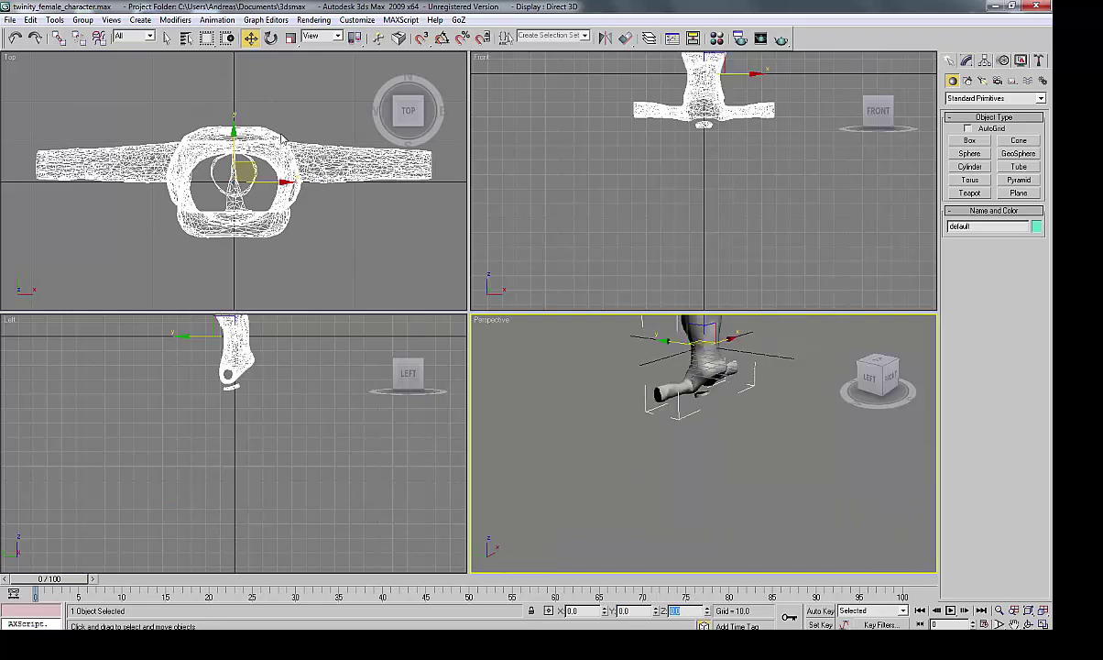
# Apply a Mirror modifier to the imported dress with Z as the mirror axis.
pyautogui.click(179, 20)
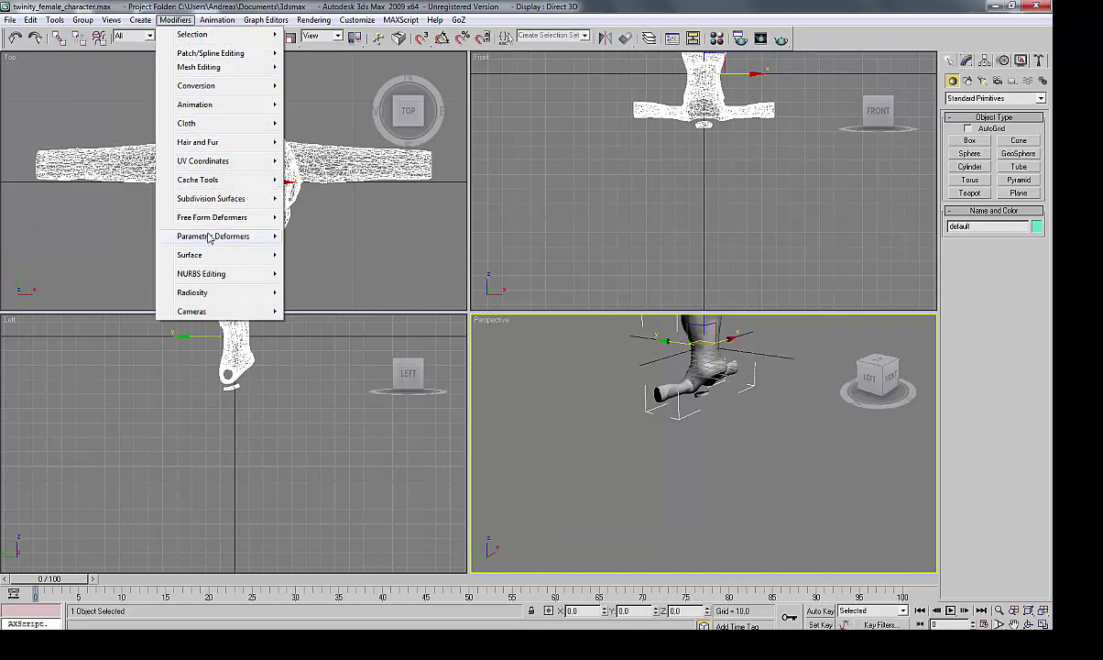
pyautogui.moveTo(211, 238)
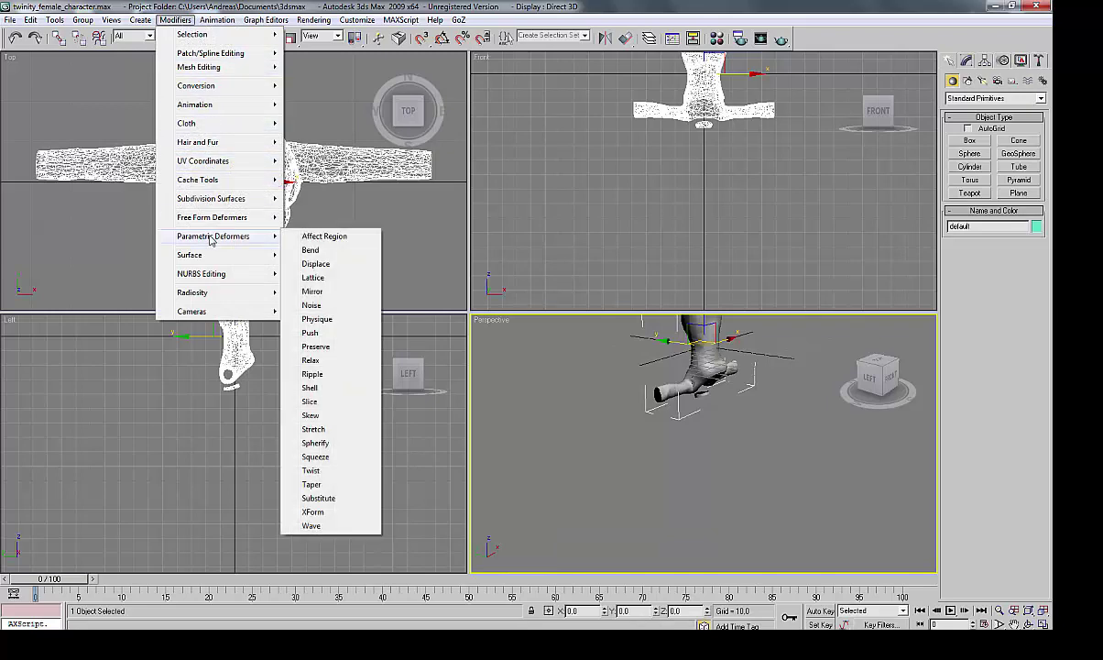
pyautogui.click(313, 291)
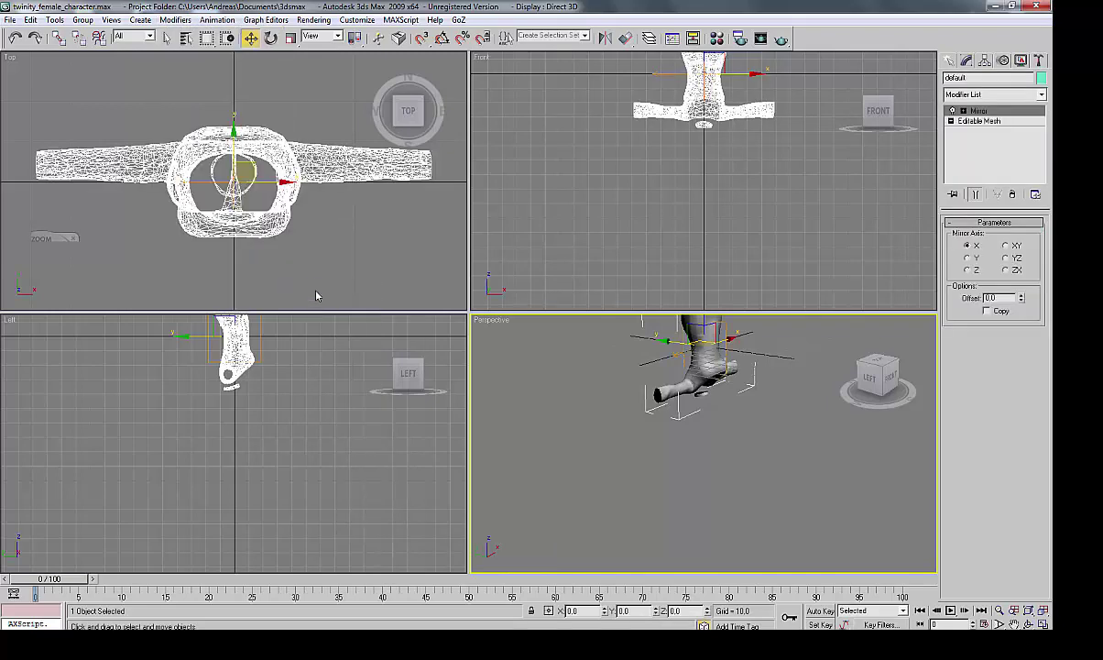
pyautogui.click(968, 270)
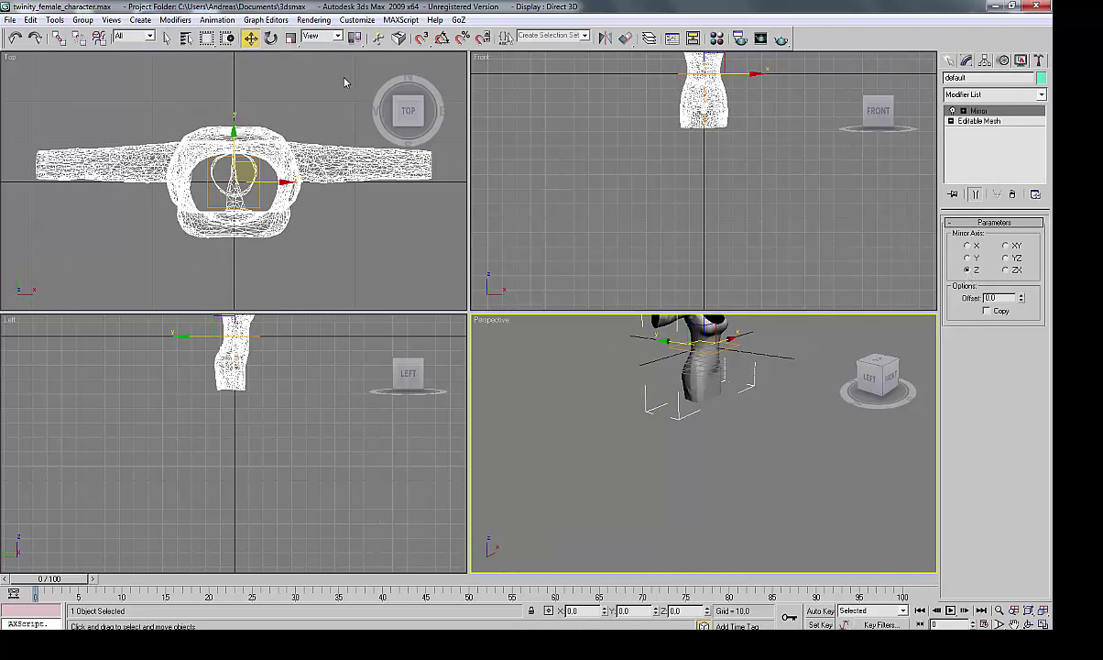
# Scale the dress uniformly to 1 percent, deselect it and fit the whole scene in all viewports.
pyautogui.click(291, 38)
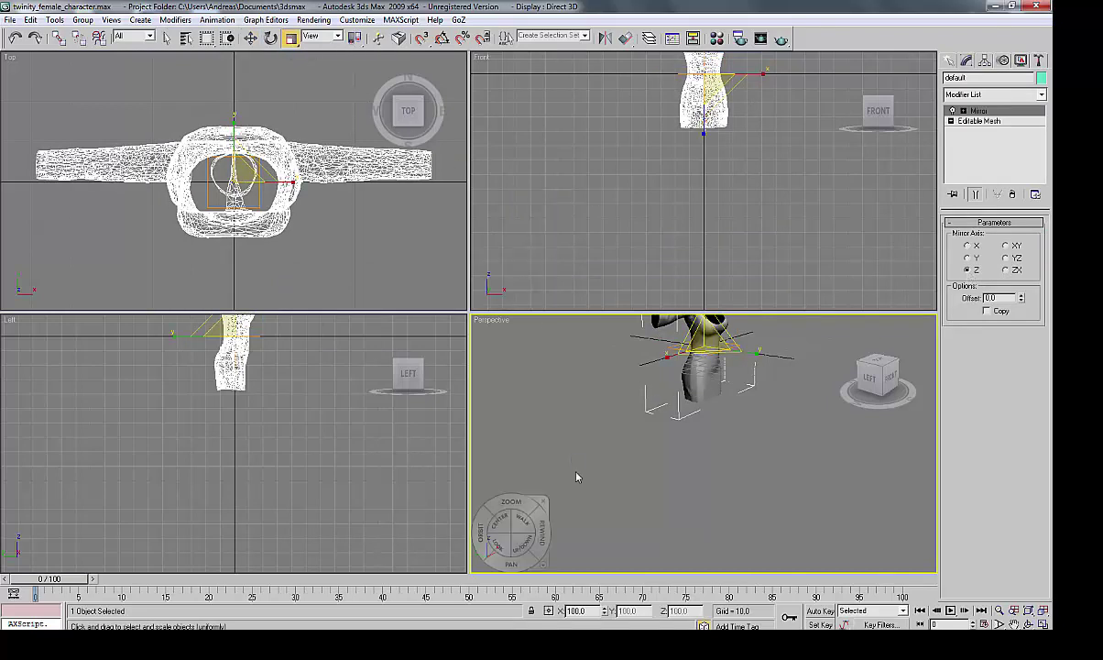
pyautogui.moveTo(594, 610); pyautogui.dragTo(544, 617)
pyautogui.write('1')
pyautogui.press('Return')
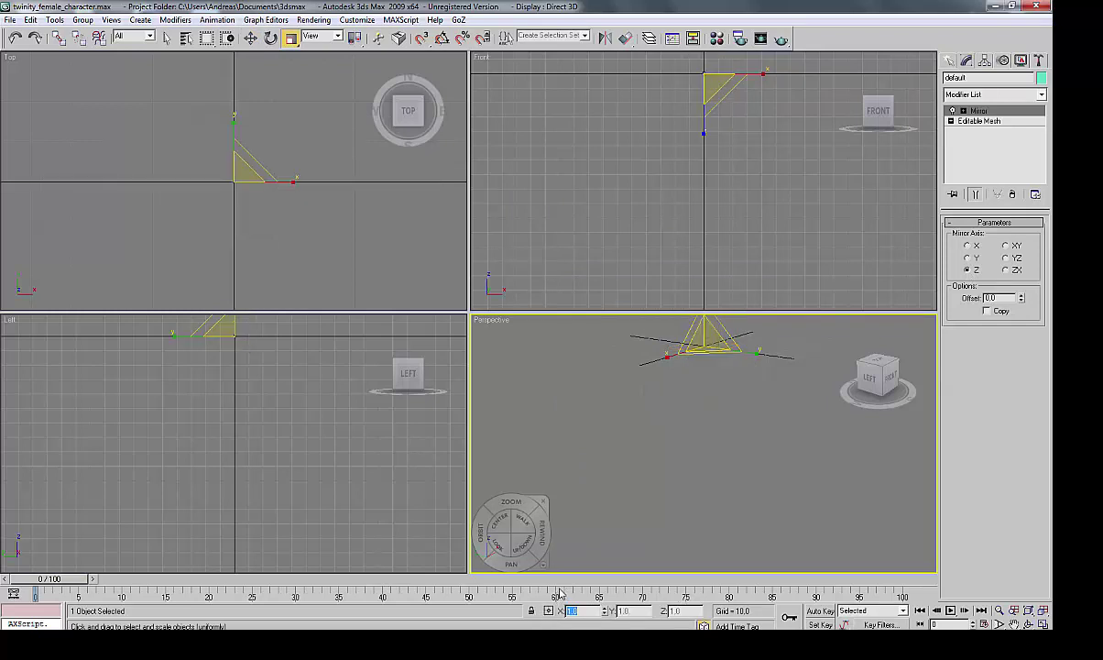
pyautogui.press('Delete')
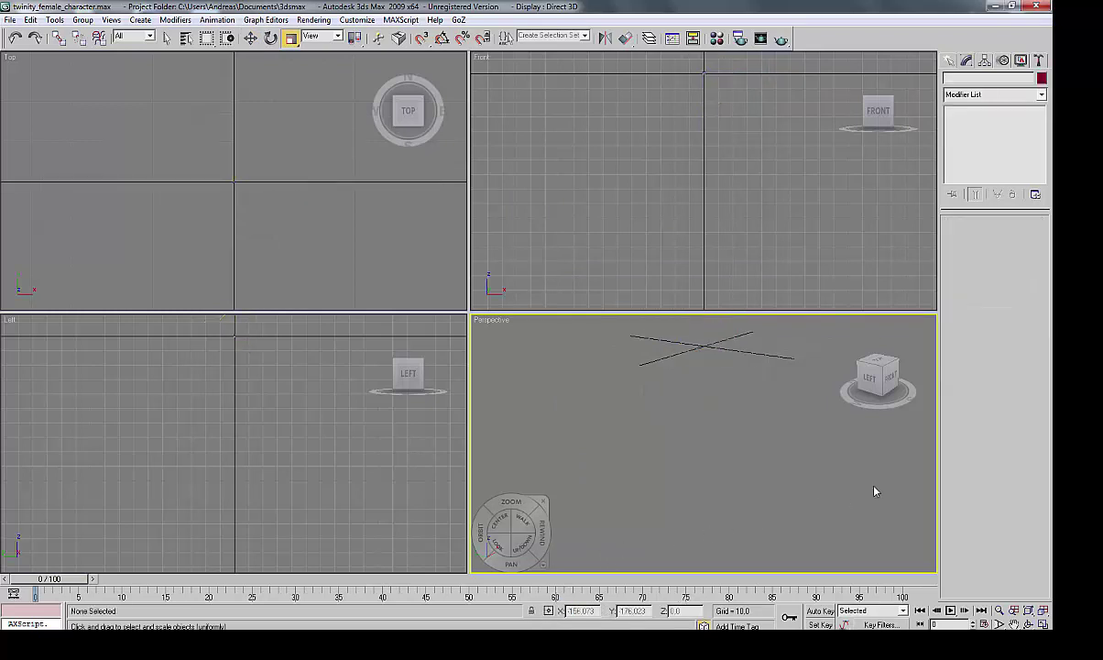
pyautogui.hotkey('shift', 'ctrl', 'z')
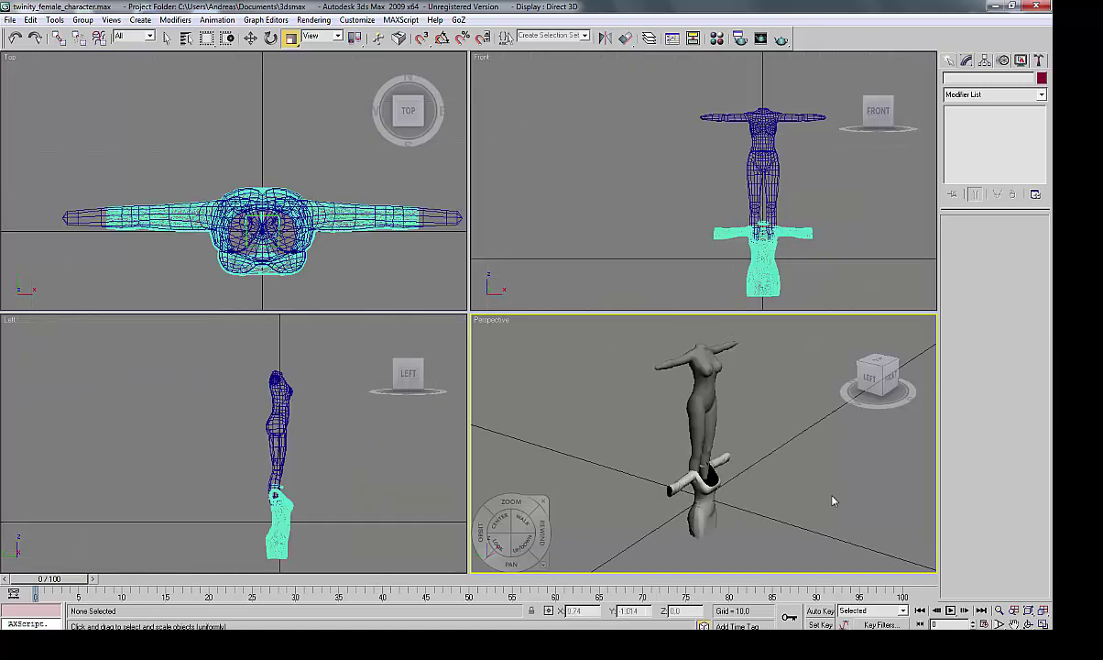
# Move the dress straight up by about 1.136 so that it sits on the character's torso, and deselect it.
pyautogui.click(629, 270)
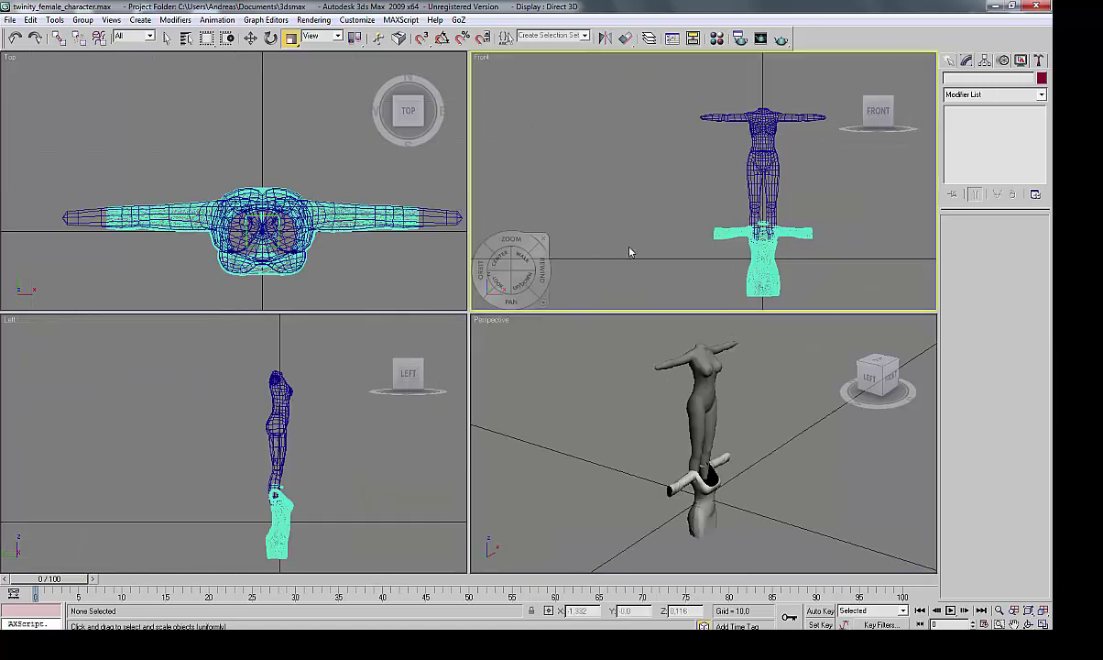
pyautogui.click(250, 38)
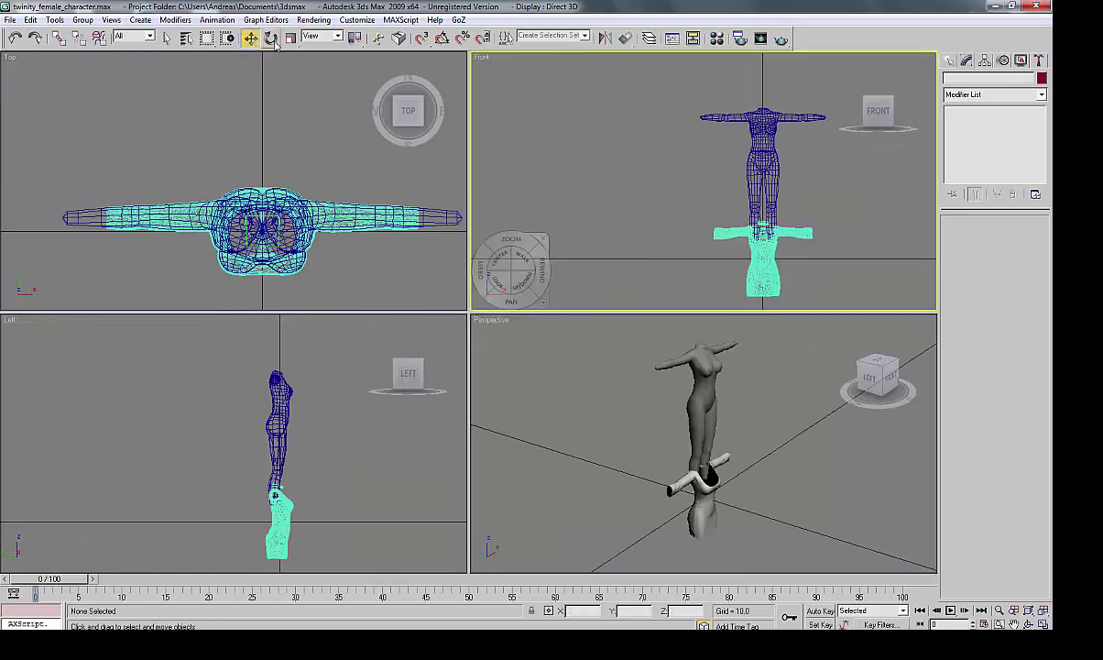
pyautogui.click(769, 293)
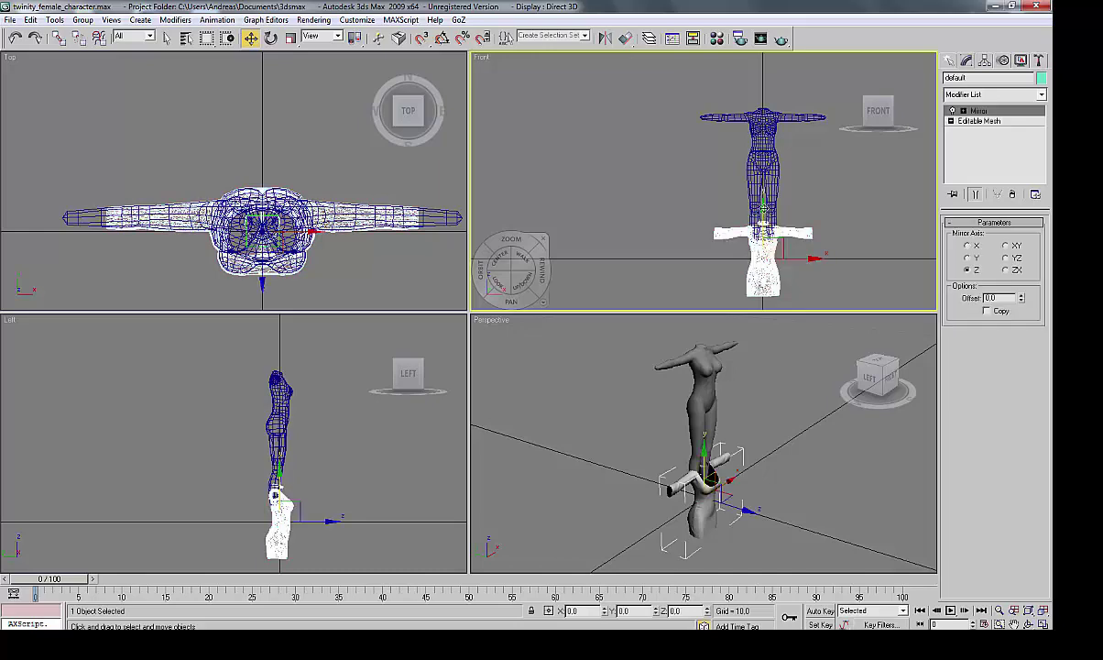
pyautogui.moveTo(762, 213); pyautogui.dragTo(769, 93)
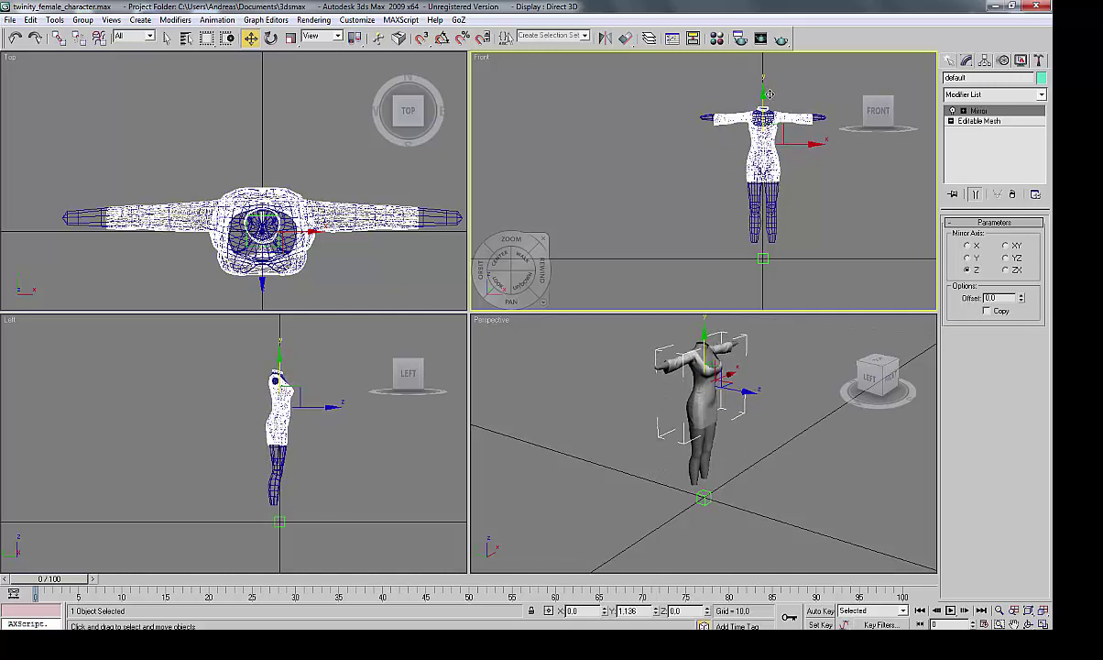
pyautogui.click(846, 499)
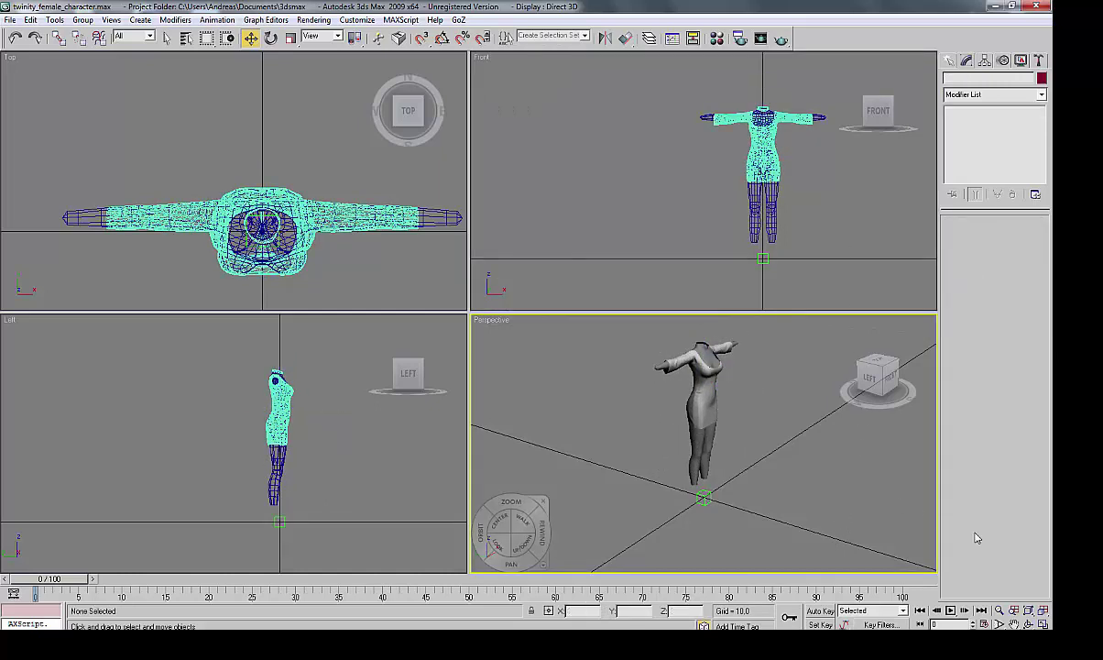
# Convert the mirrored dress to an Editable Poly.
pyautogui.click(1043, 623)
pyautogui.moveTo(675, 346); pyautogui.dragTo(699, 457, button='middle')
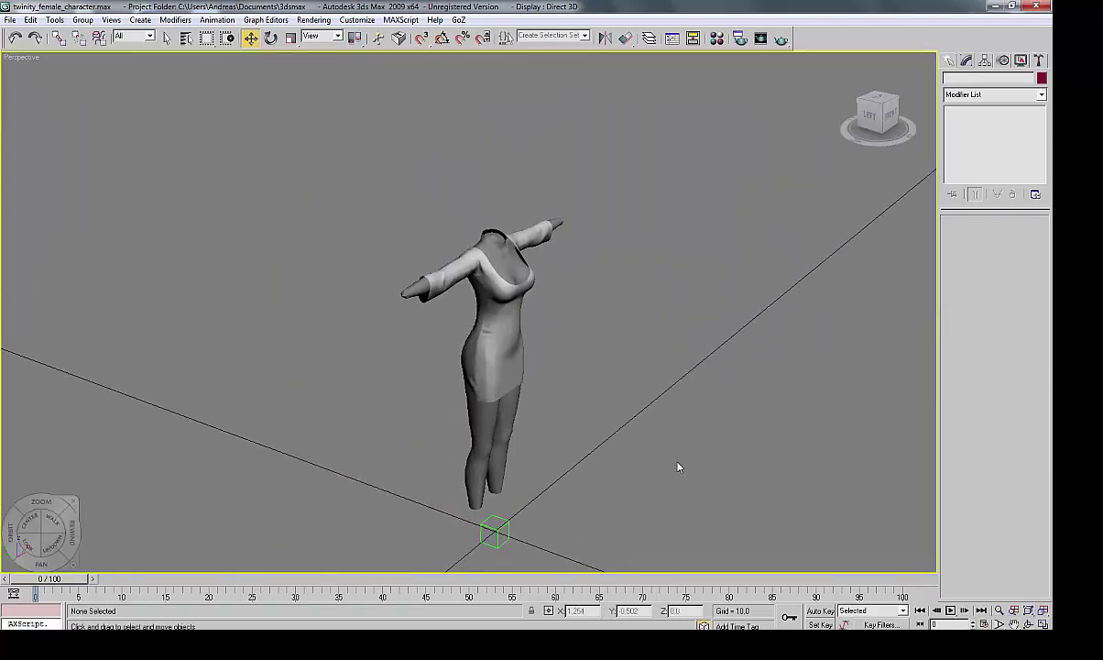
pyautogui.keyDown('alt'); pyautogui.moveTo(350, 488); pyautogui.dragTo(419, 422, button='middle'); pyautogui.keyUp('alt')
pyautogui.scroll(3, 374, 435)
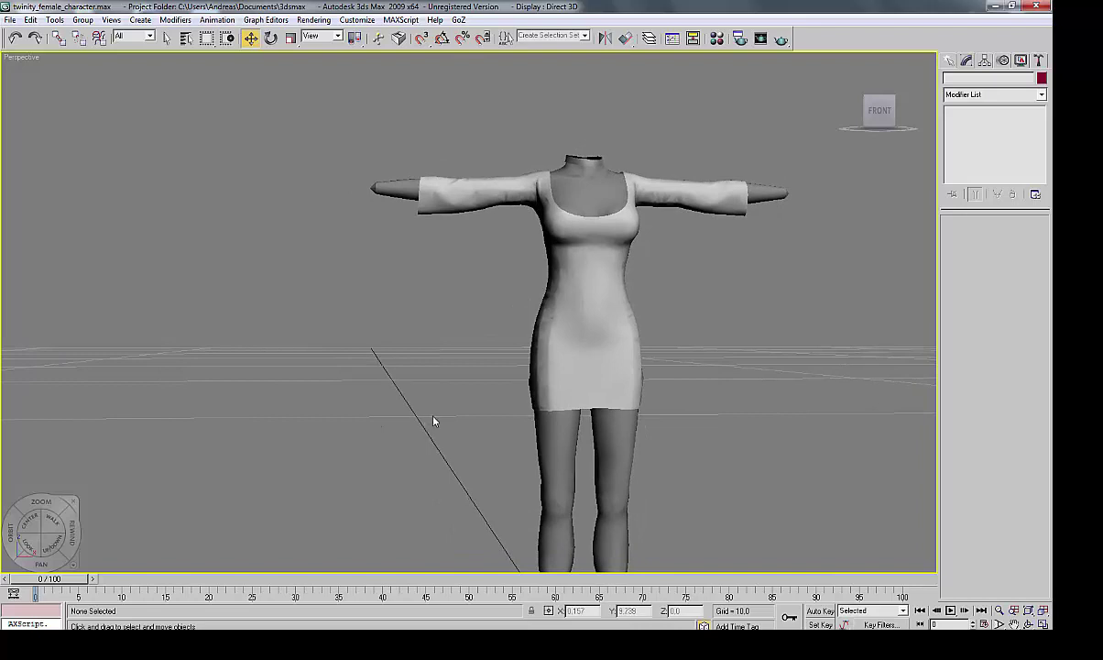
pyautogui.click(585, 393)
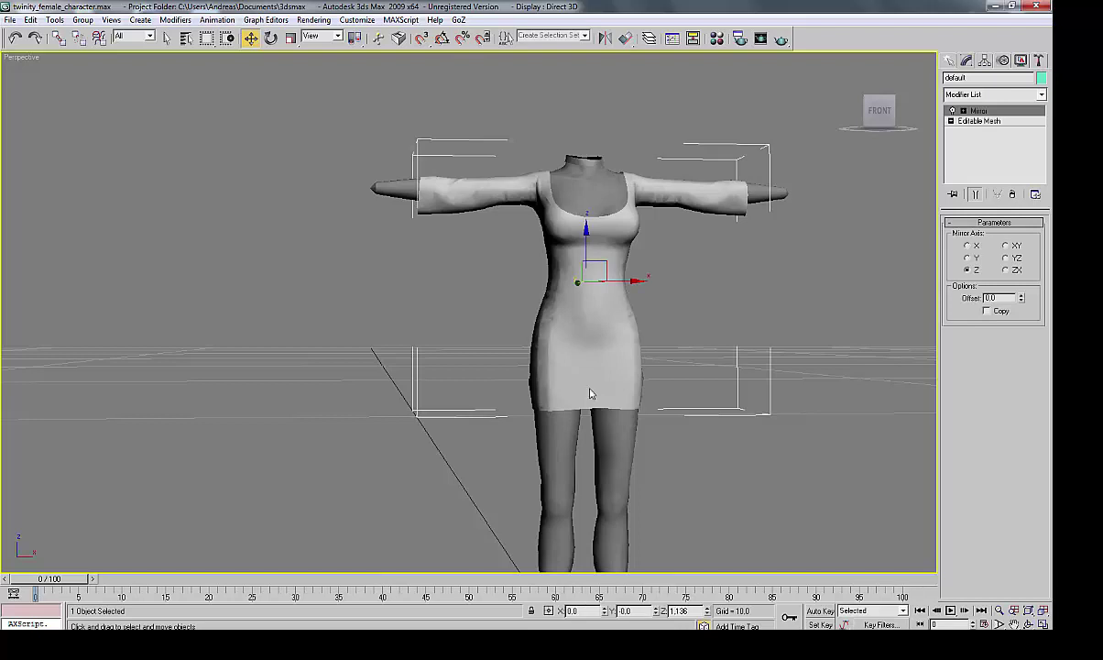
pyautogui.rightClick(587, 387)
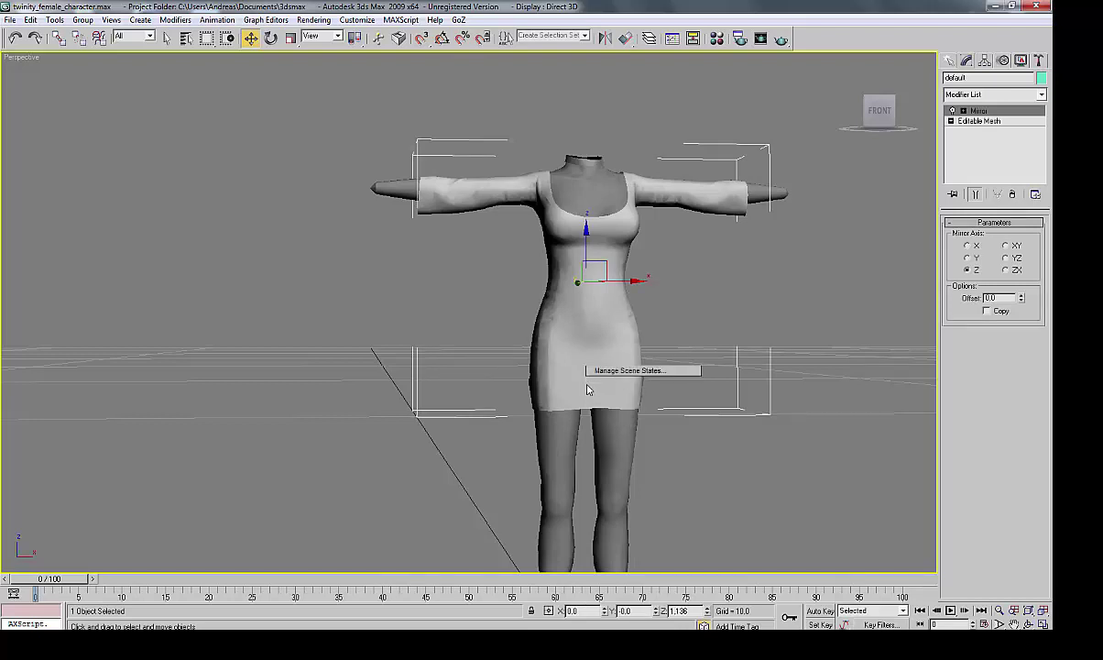
pyautogui.click(400, 457)
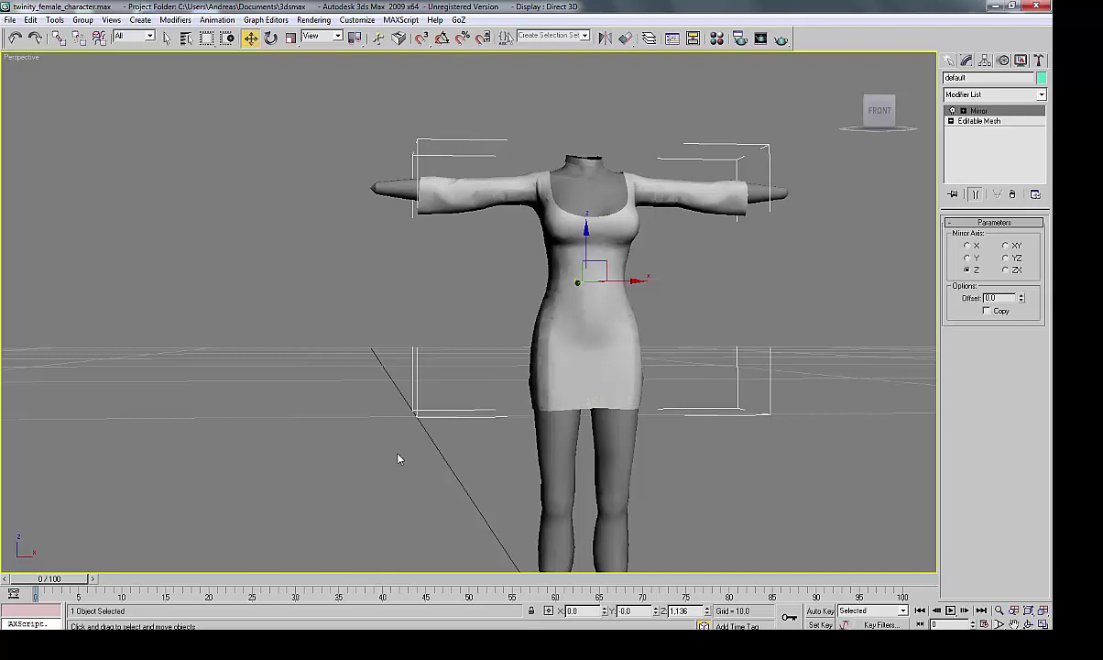
pyautogui.rightClick(584, 401)
pyautogui.moveTo(608, 512)
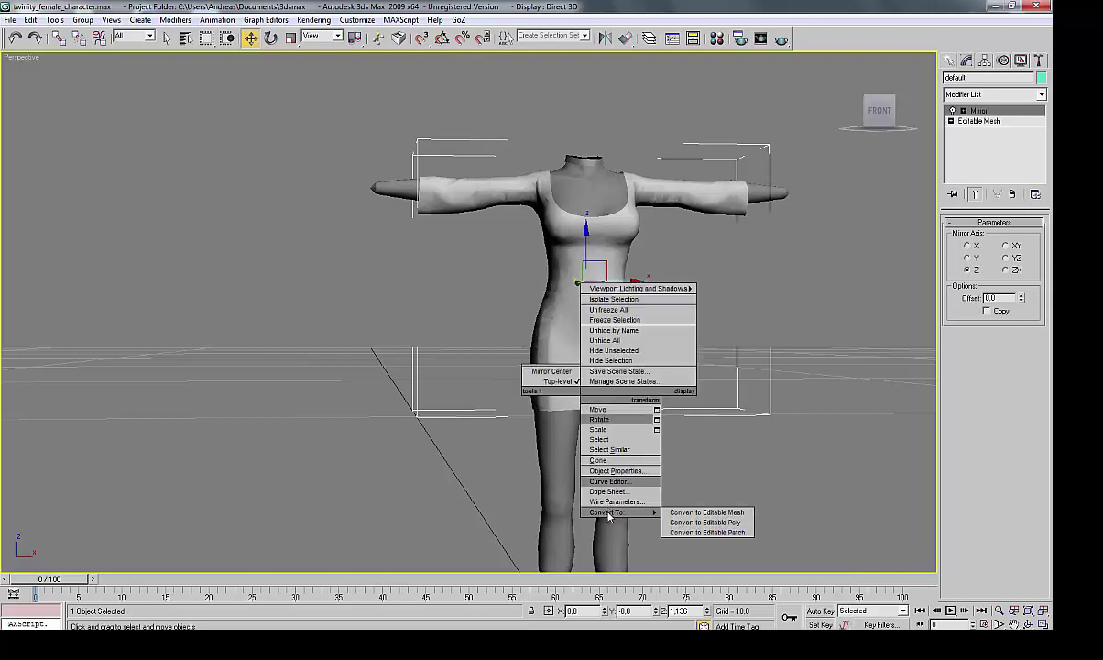
pyautogui.click(689, 522)
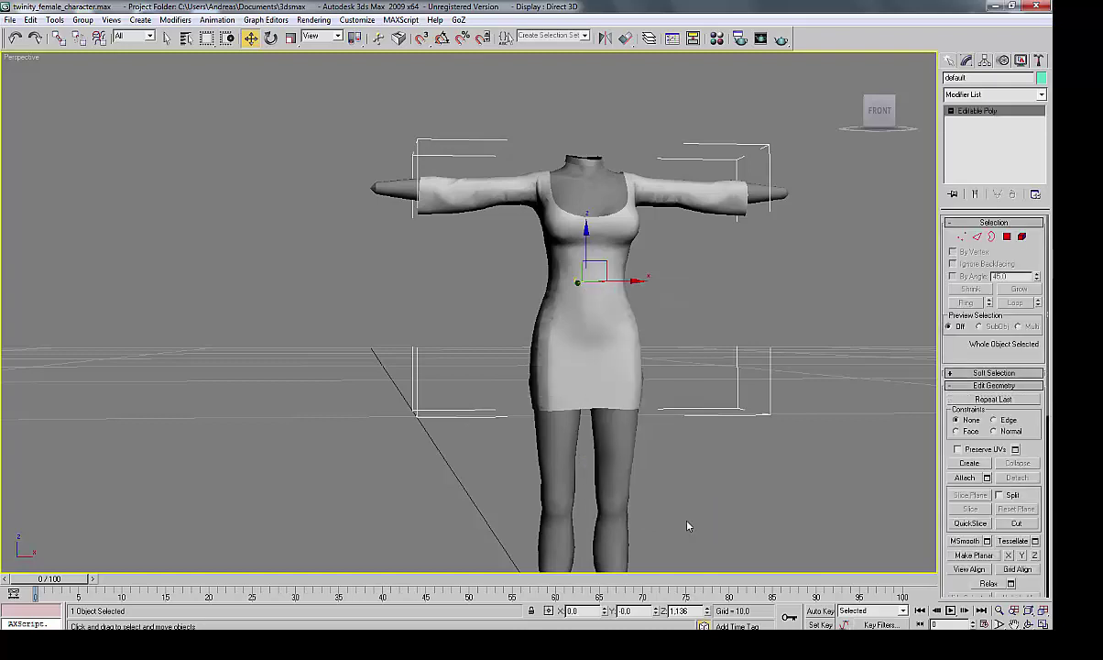
# Change the first sub-material of the dress's Multi/Sub-Object material to a DirectX Shader, discarding the old material.
pyautogui.click(718, 39)
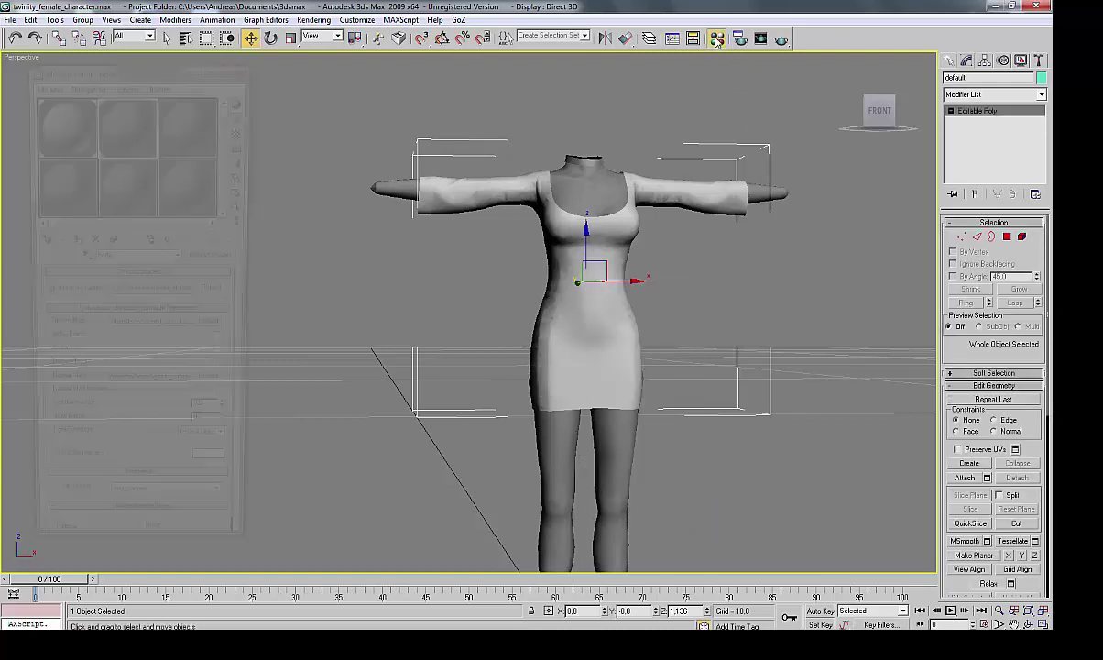
pyautogui.click(50, 117)
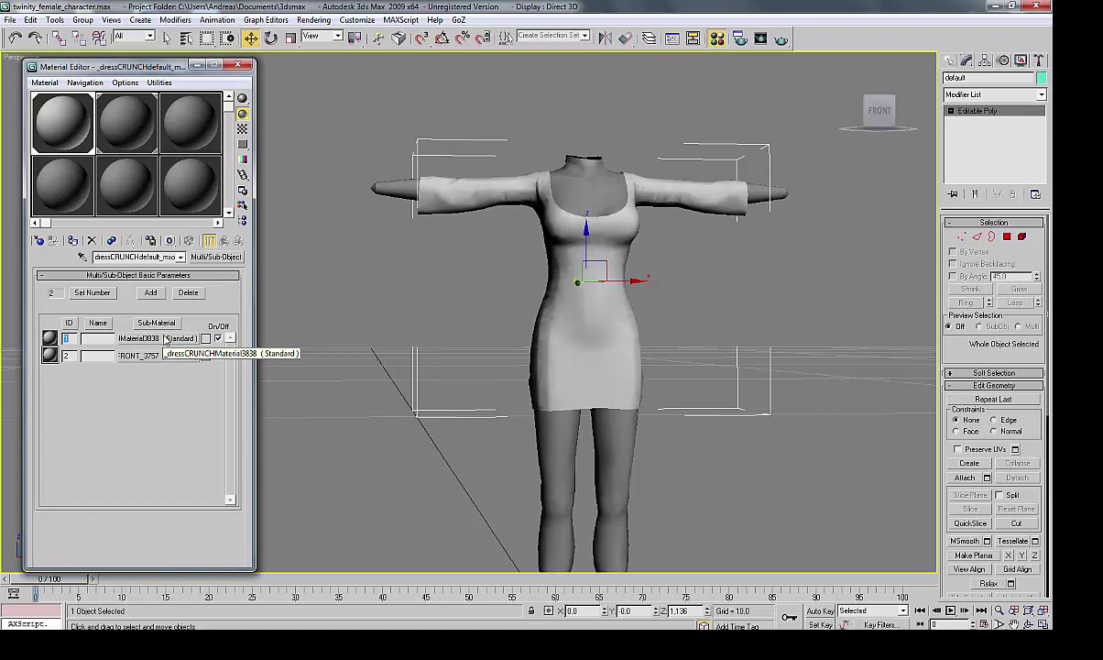
pyautogui.click(165, 338)
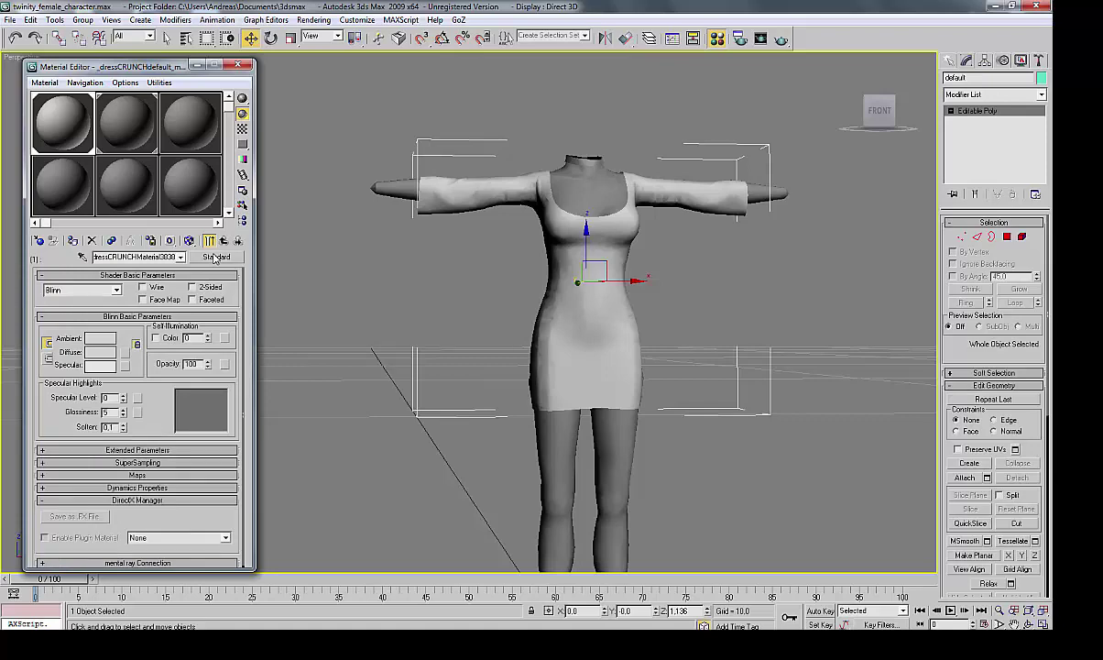
pyautogui.click(215, 257)
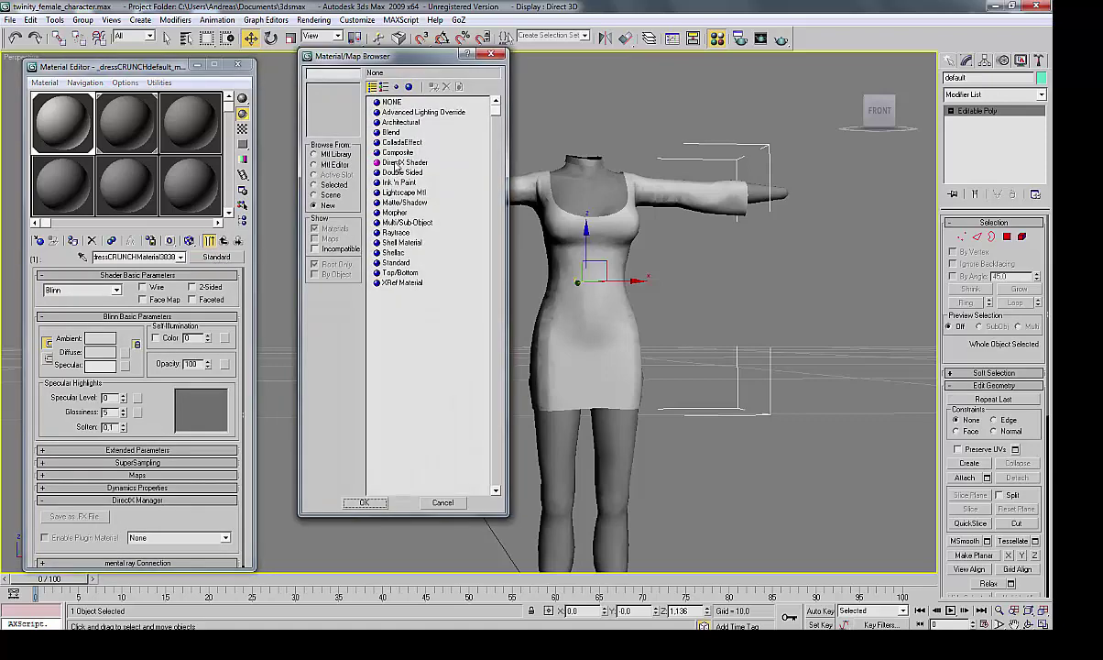
pyautogui.click(397, 164)
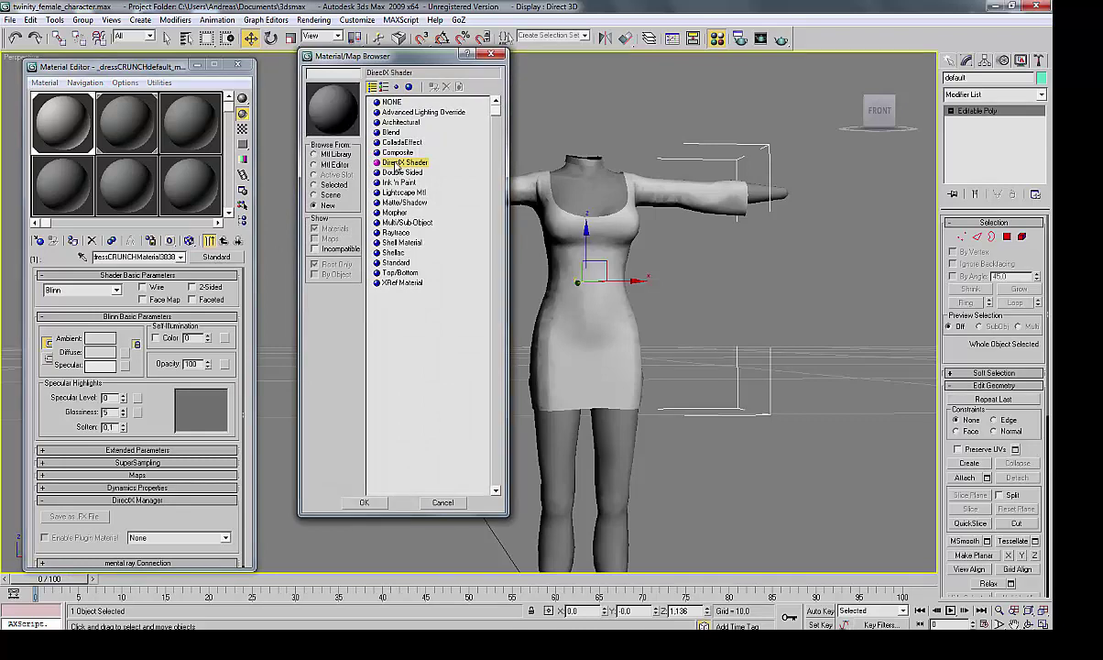
pyautogui.click(364, 503)
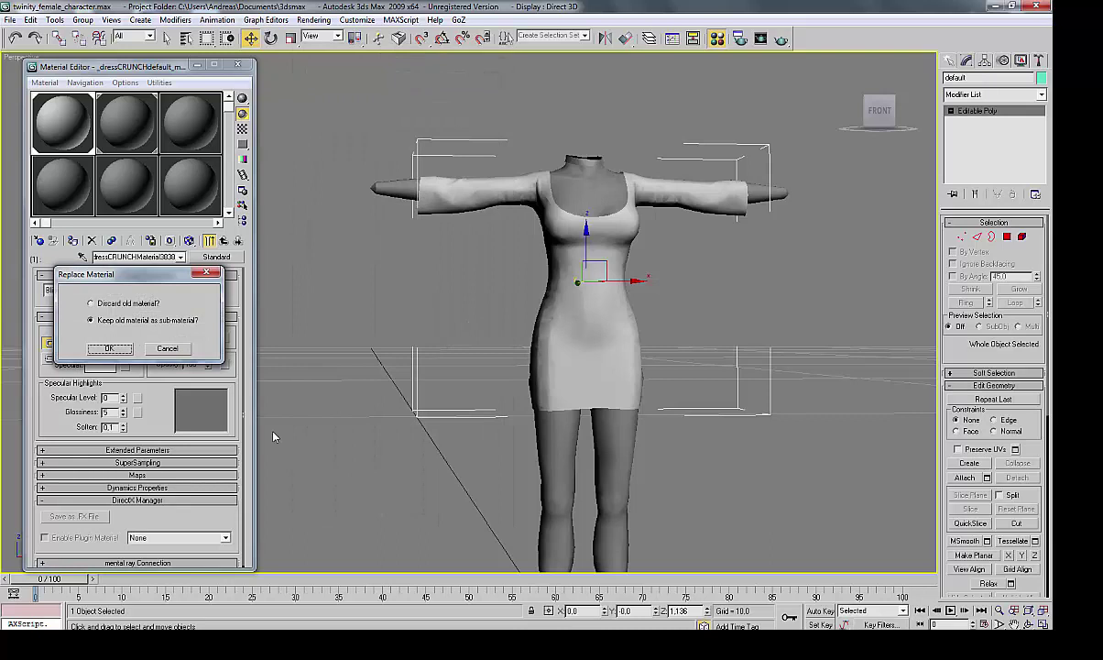
pyautogui.click(92, 303)
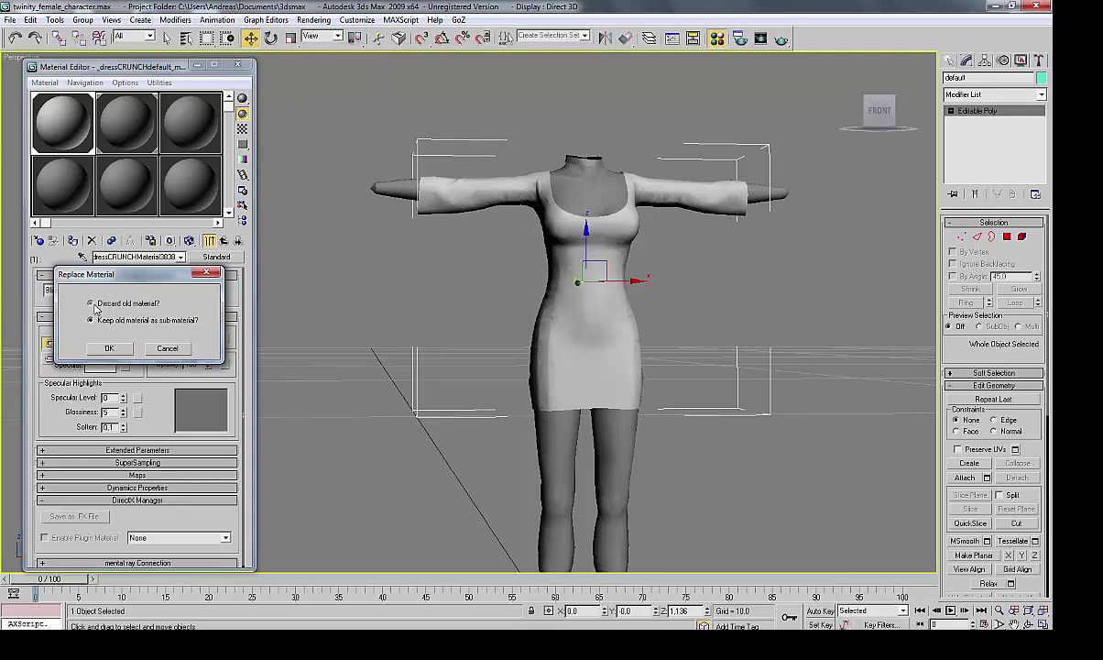
pyautogui.click(109, 348)
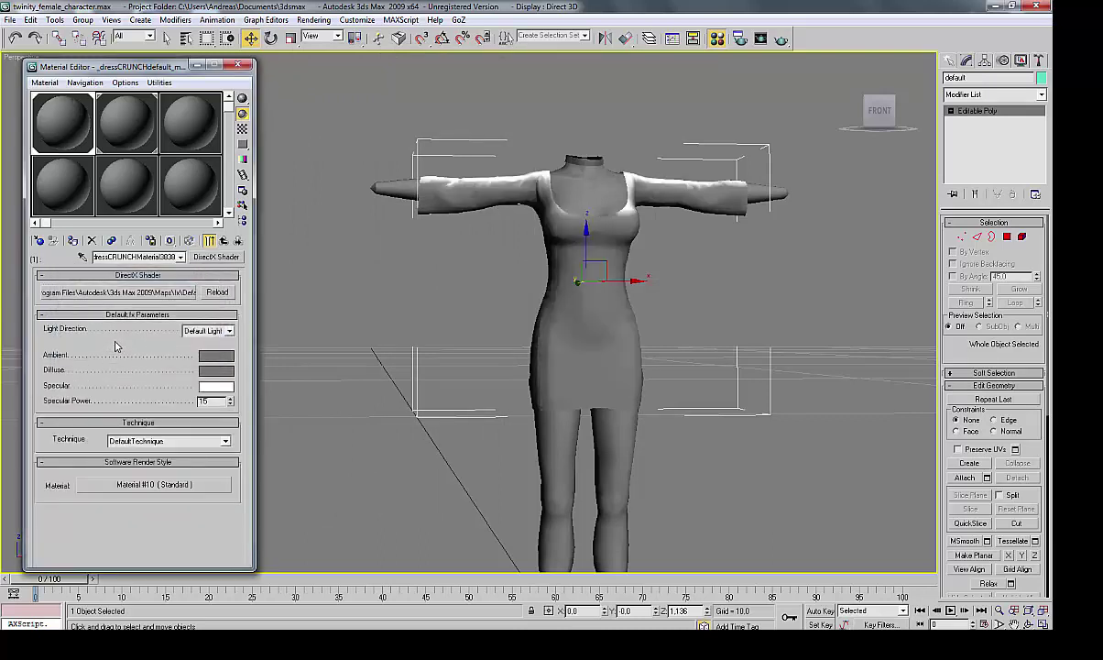
# Start choosing a new effect file for the DirectX shader and browse to Program Files (x86)\Metaversum\Twinity on drive C.
pyautogui.click(126, 292)
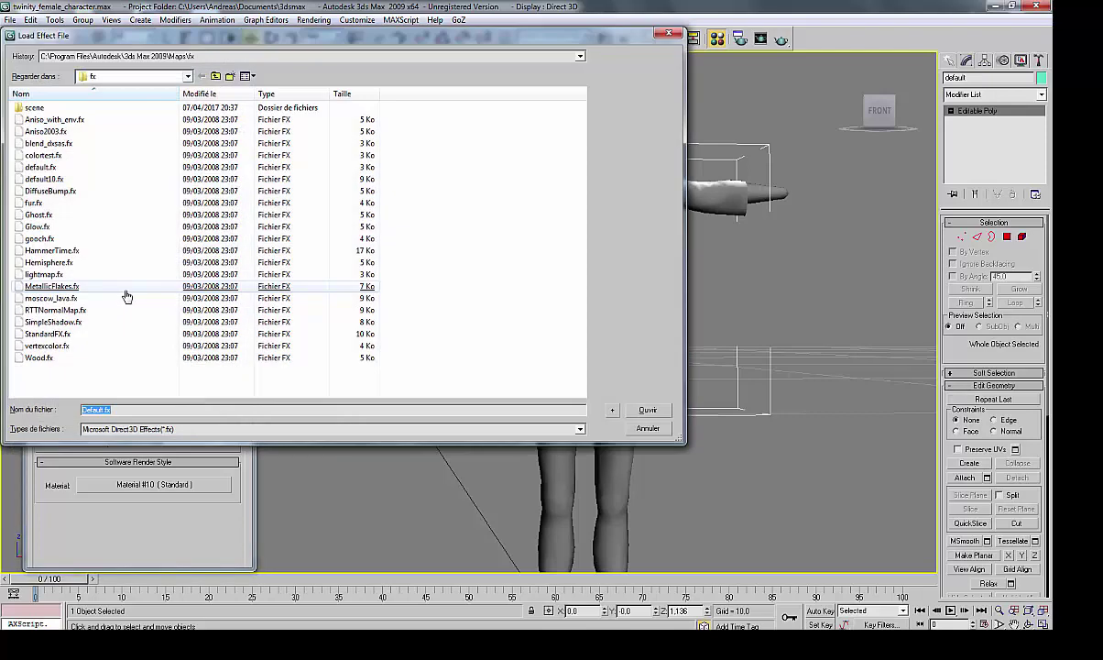
pyautogui.click(188, 77)
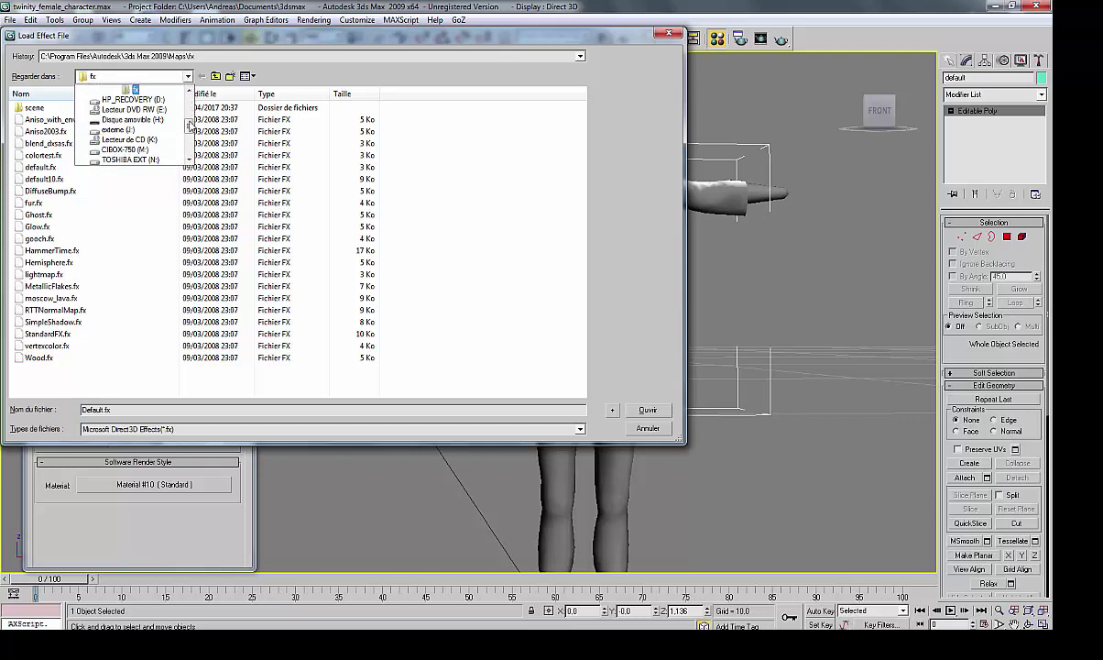
pyautogui.moveTo(189, 126); pyautogui.dragTo(188, 92)
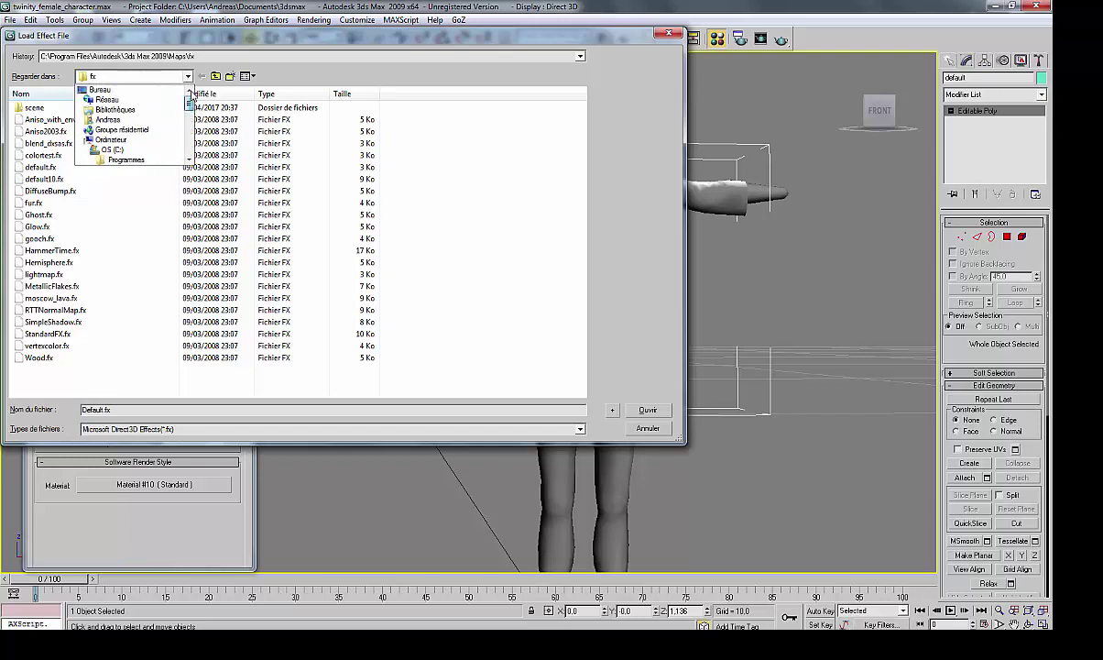
pyautogui.click(120, 151)
pyautogui.click(121, 145)
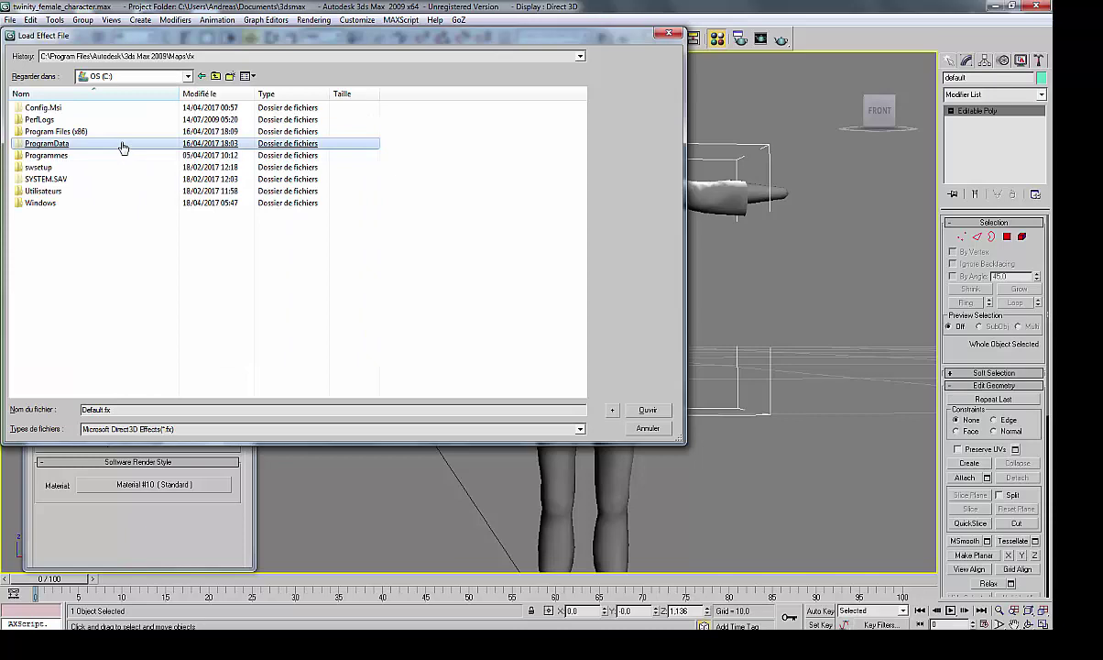
pyautogui.click(77, 133)
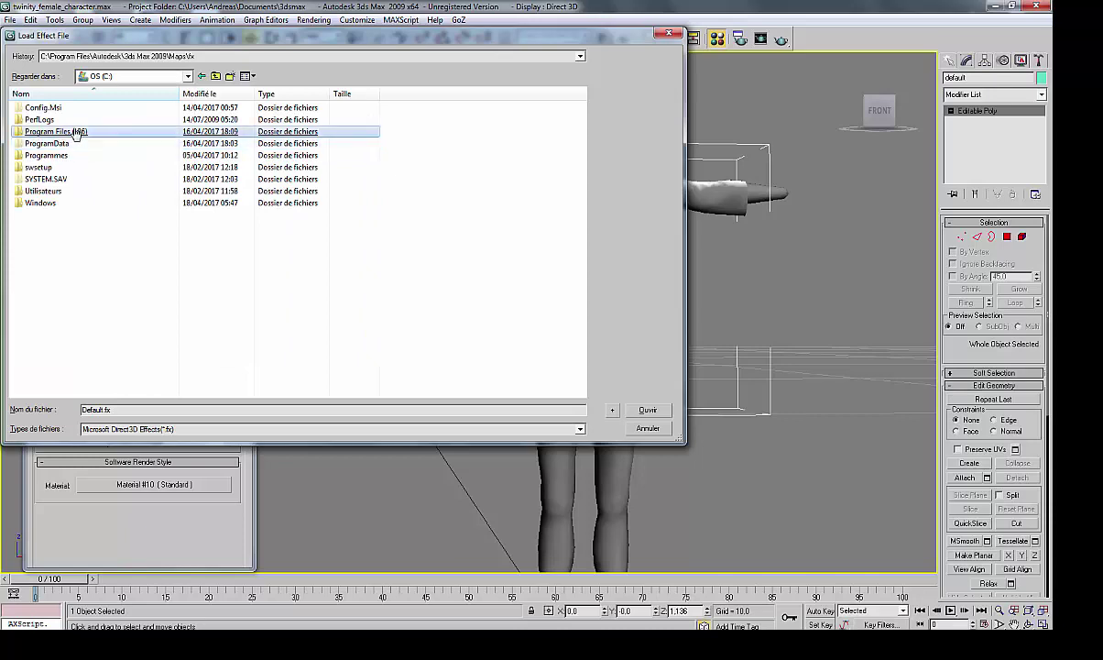
pyautogui.doubleClick(77, 133)
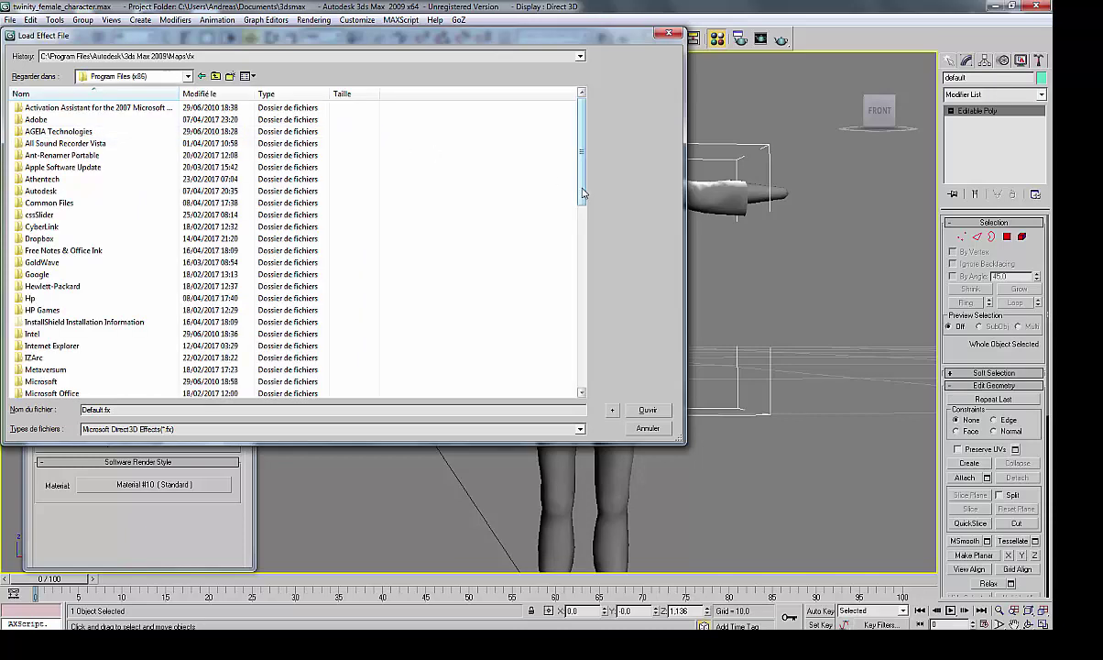
pyautogui.moveTo(583, 193); pyautogui.dragTo(579, 225)
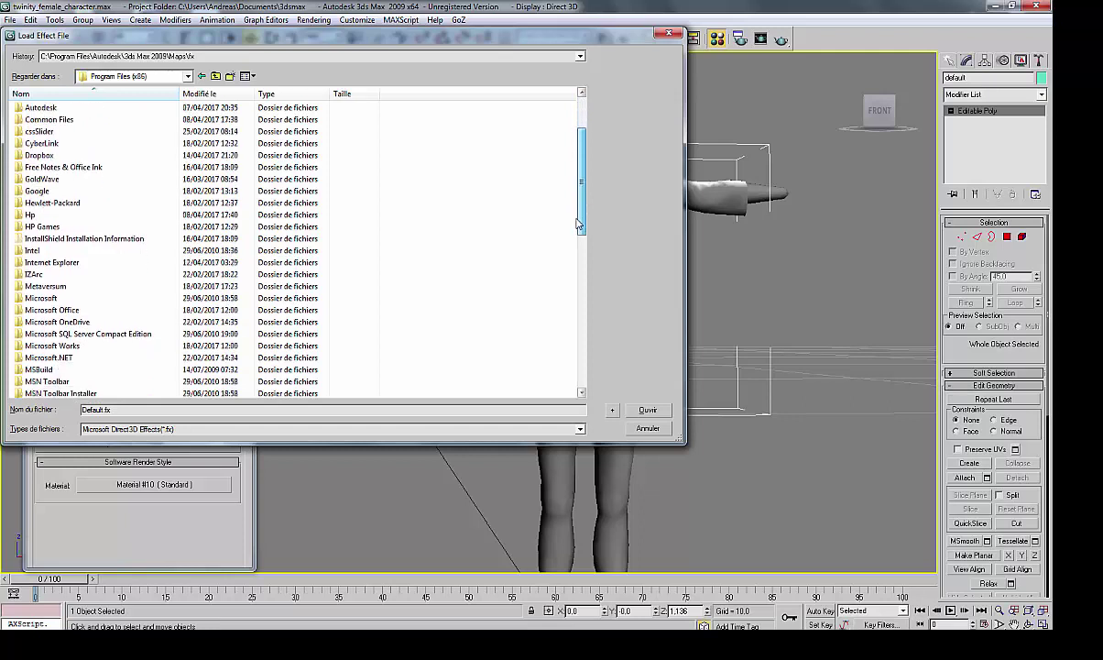
pyautogui.click(62, 292)
pyautogui.doubleClick(60, 291)
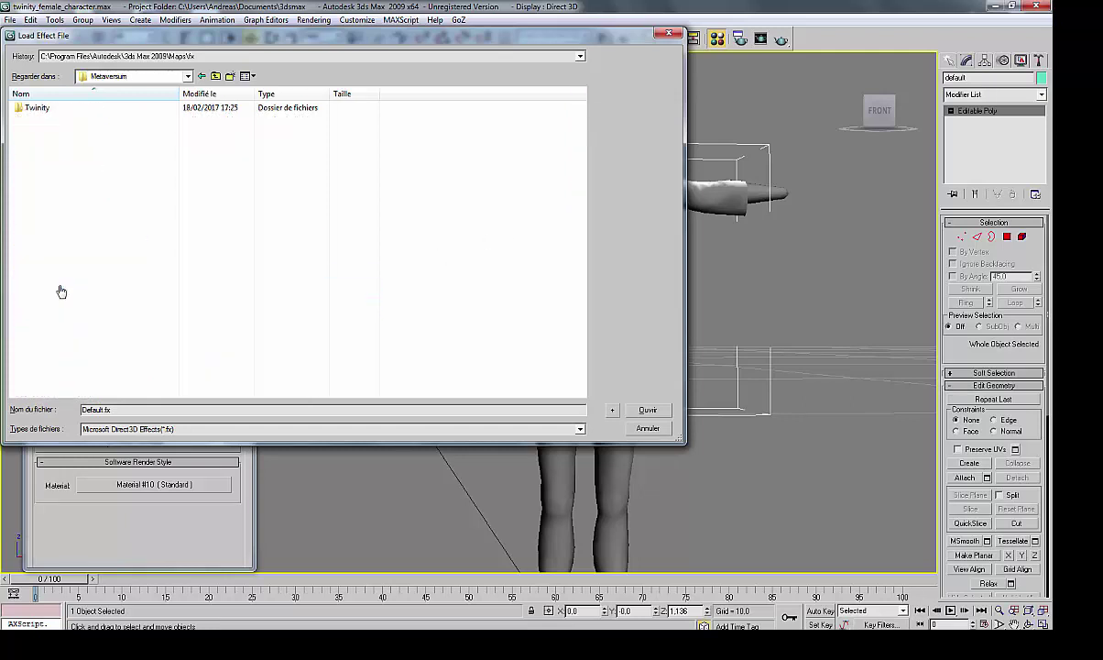
pyautogui.click(41, 112)
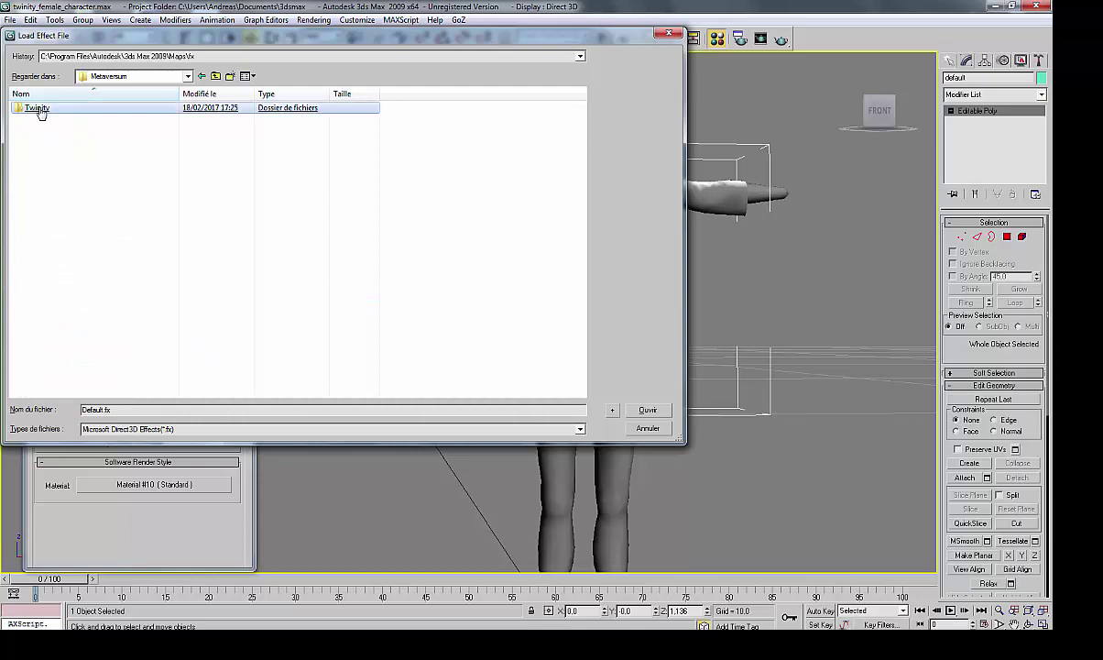
pyautogui.doubleClick(40, 112)
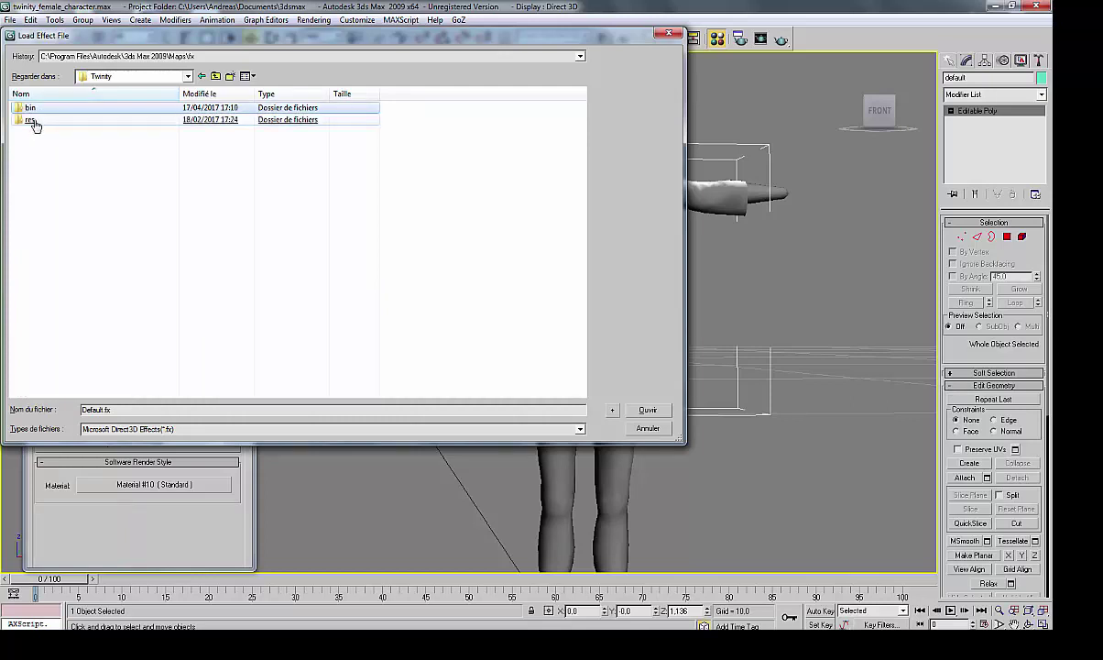
# Go to the res\bw\shaders\std_effects subfolder of the Twinity folder.
pyautogui.click(30, 123)
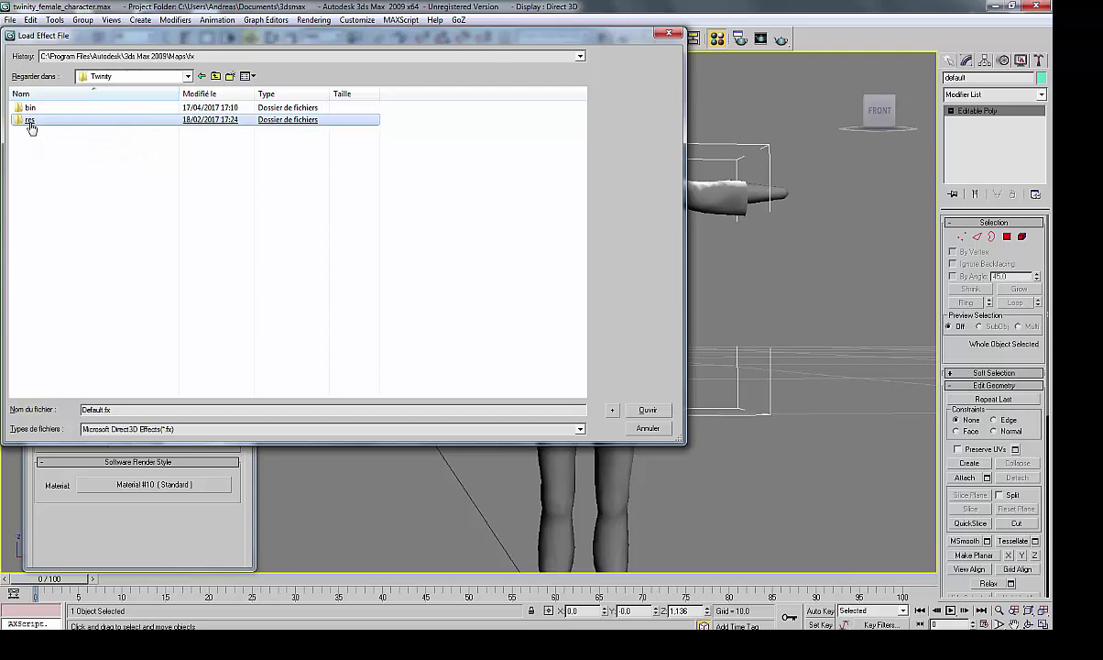
pyautogui.doubleClick(30, 122)
pyautogui.click(33, 131)
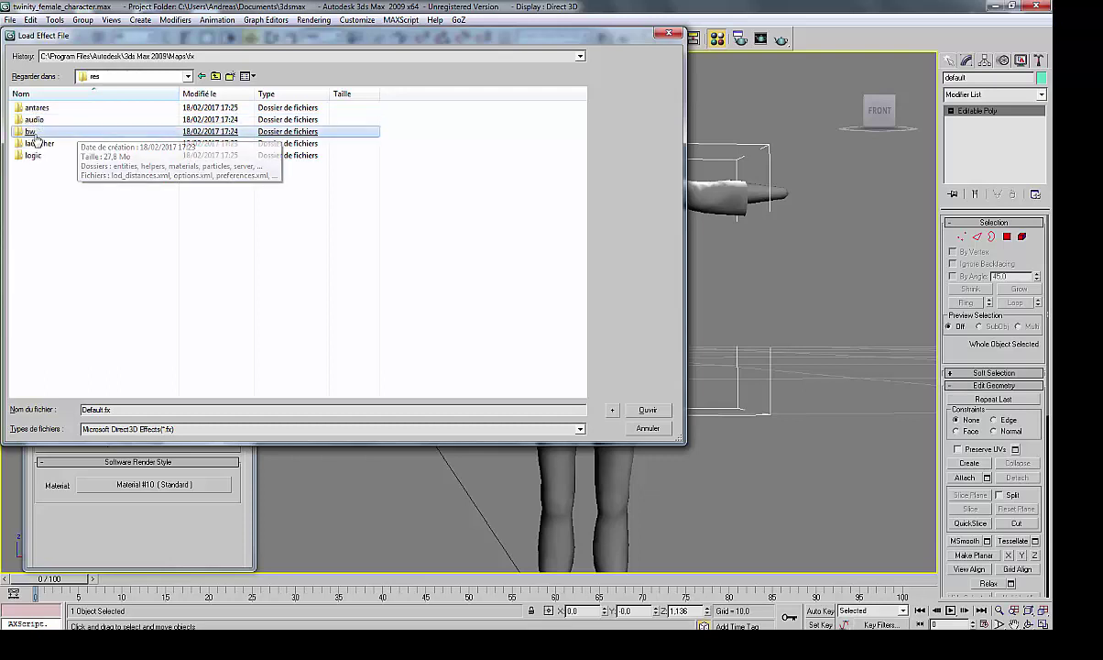
pyautogui.doubleClick(33, 133)
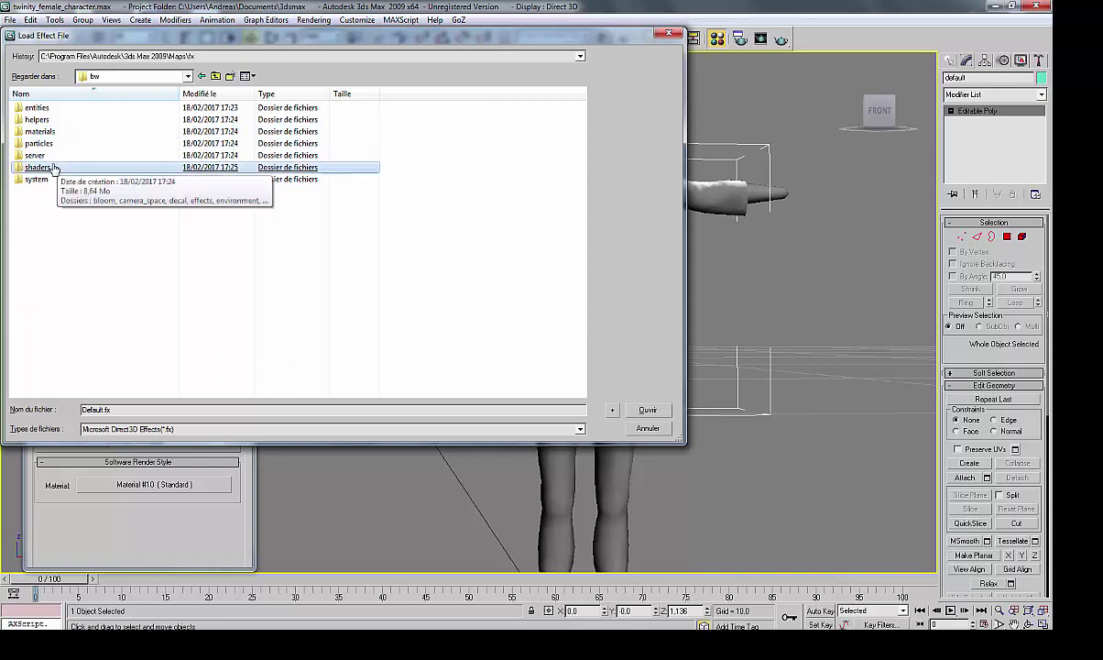
pyautogui.doubleClick(48, 169)
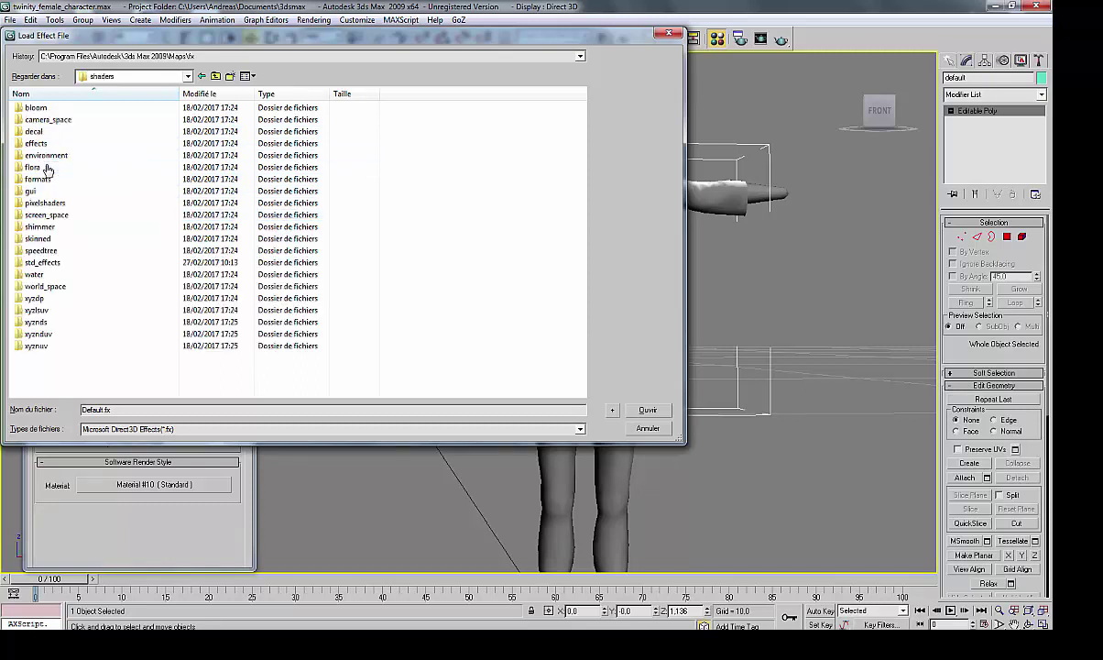
pyautogui.click(48, 168)
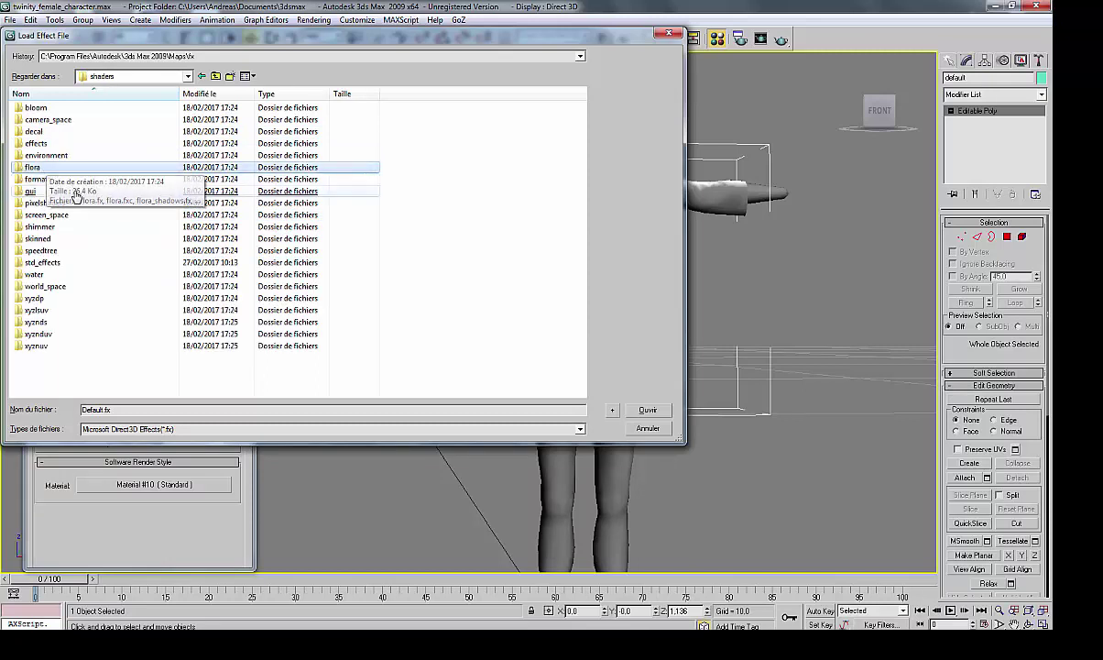
pyautogui.click(57, 264)
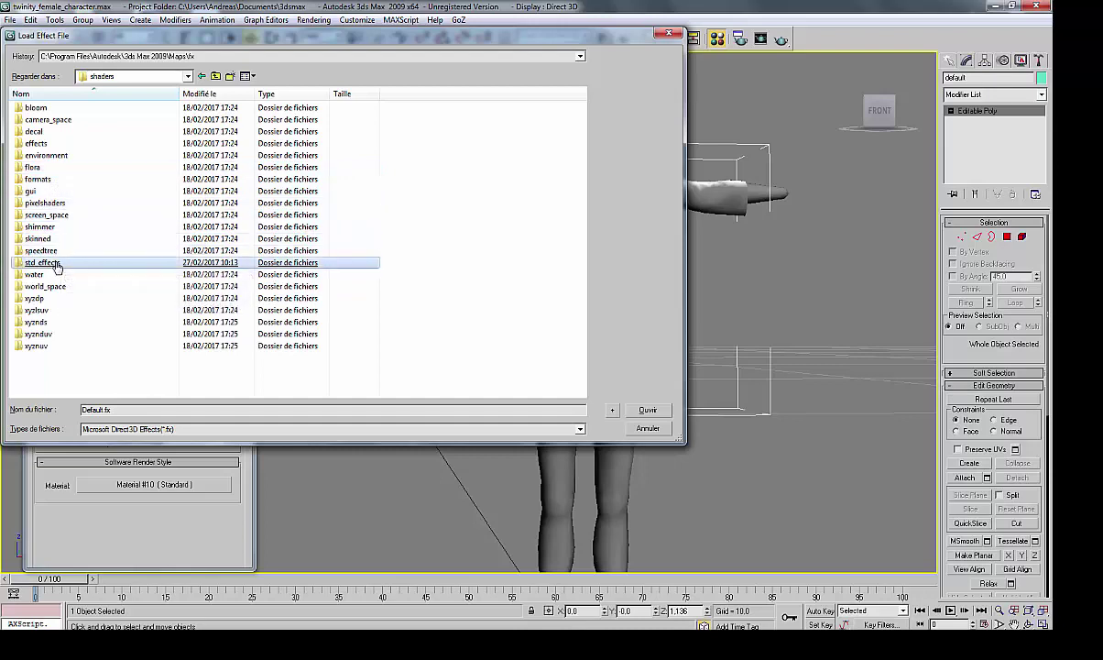
pyautogui.doubleClick(57, 264)
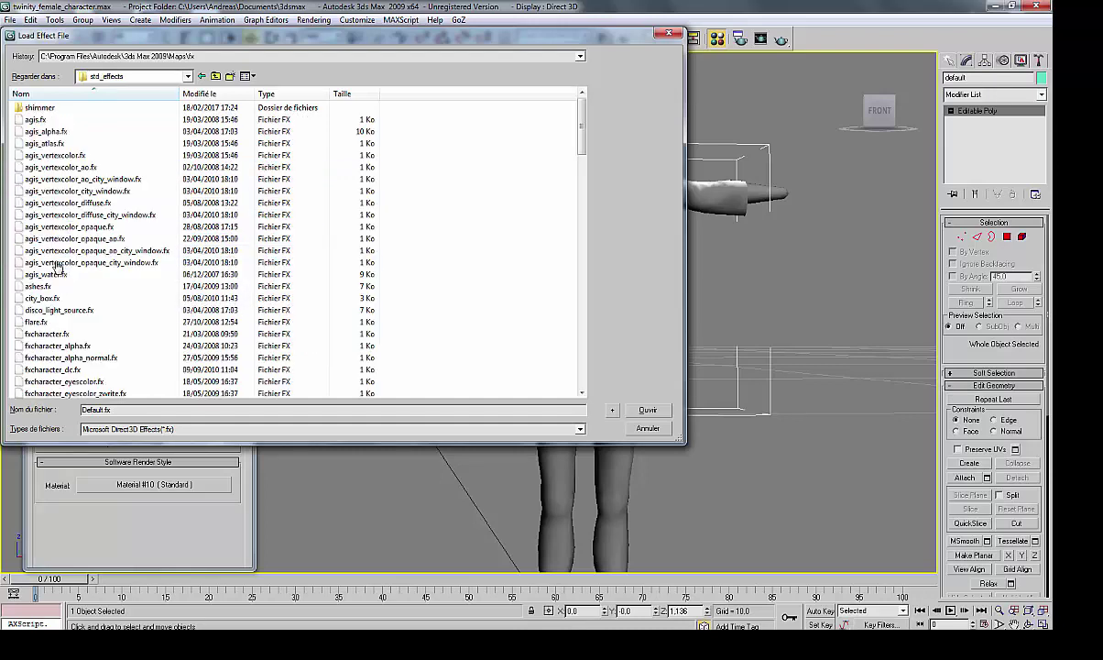
# Load fxcharacter_reflection.fx from the std_effects folder as the shader's effect file.
pyautogui.click(59, 263)
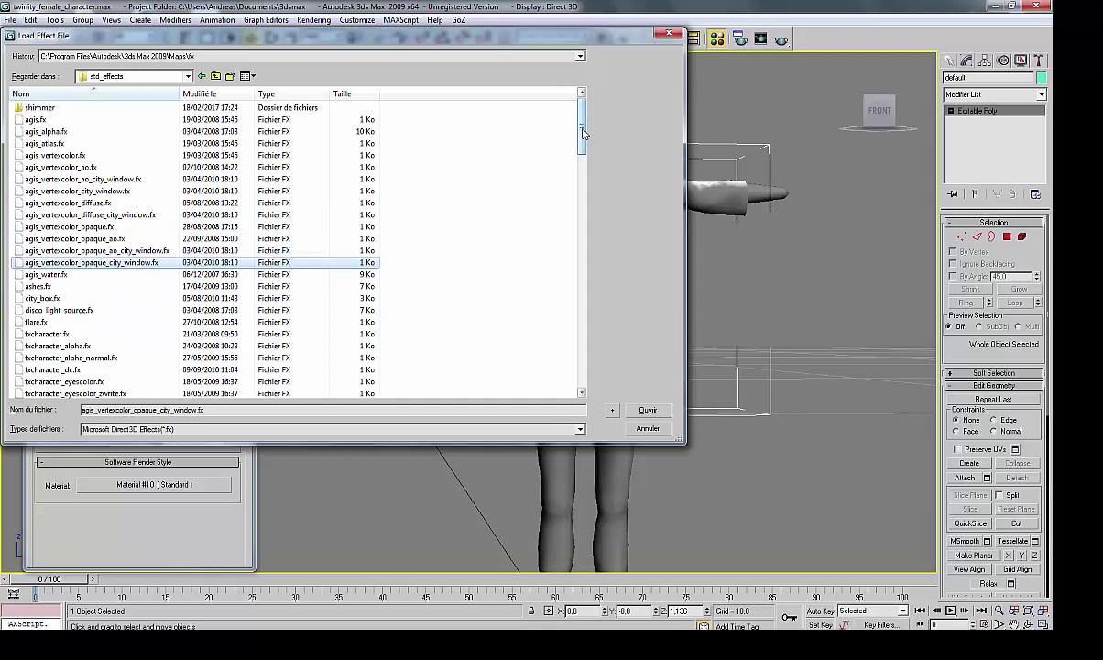
pyautogui.moveTo(583, 134); pyautogui.dragTo(580, 199)
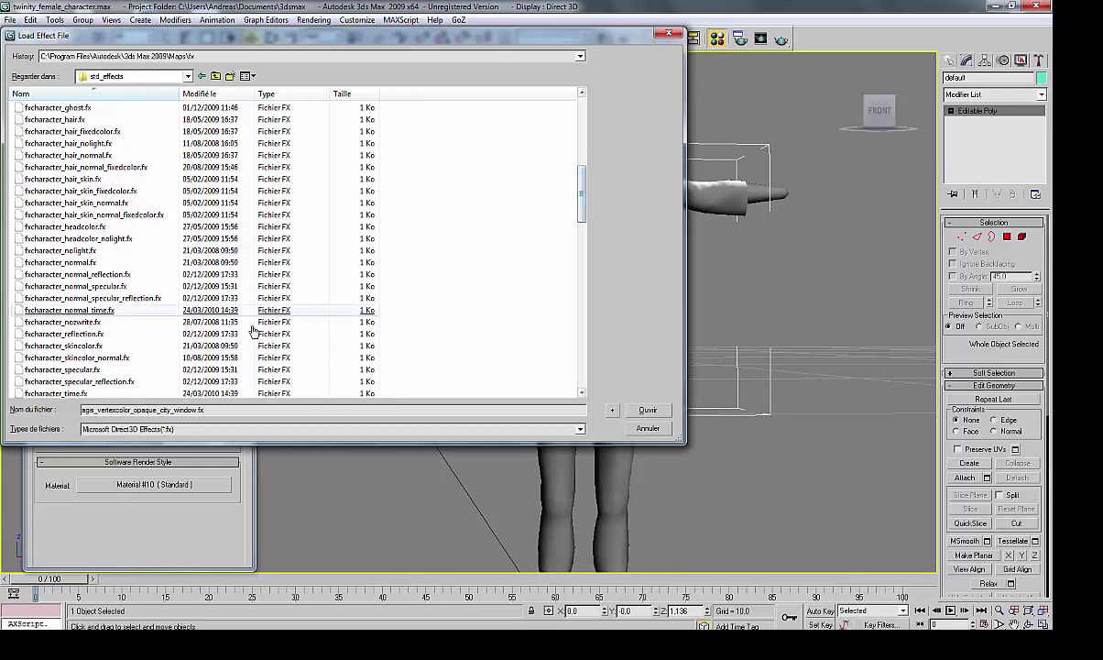
pyautogui.click(97, 336)
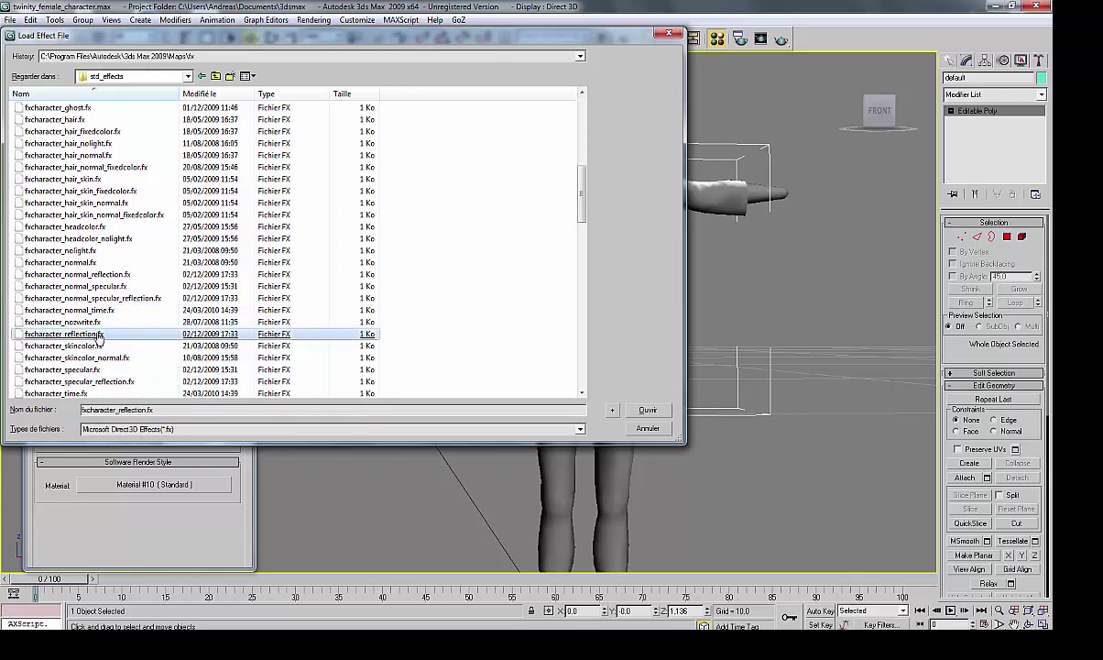
pyautogui.doubleClick(101, 335)
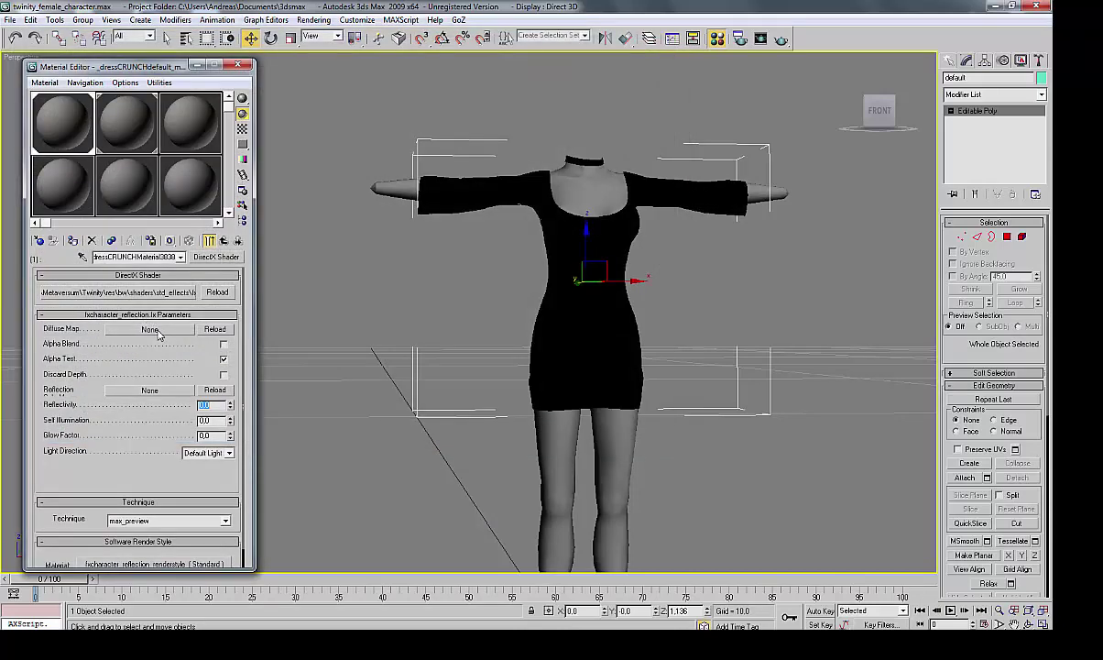
# Assign BlackSquare.jpg from the IMG subfolder of the dress project folder on the desktop as the shader's diffuse map.
pyautogui.click(156, 330)
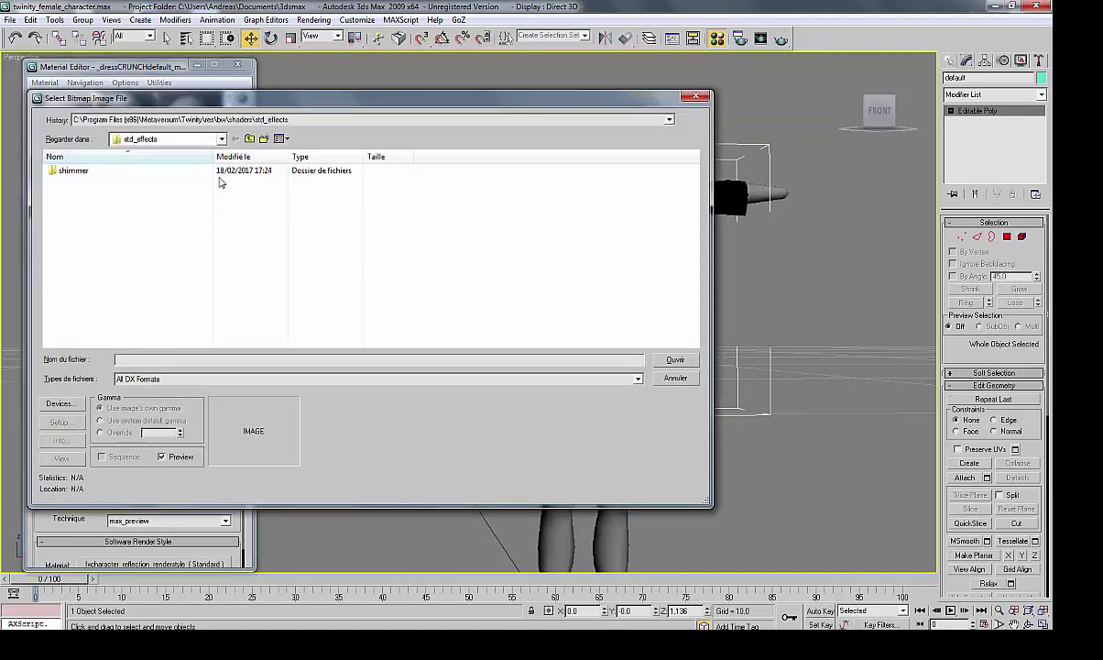
pyautogui.click(222, 140)
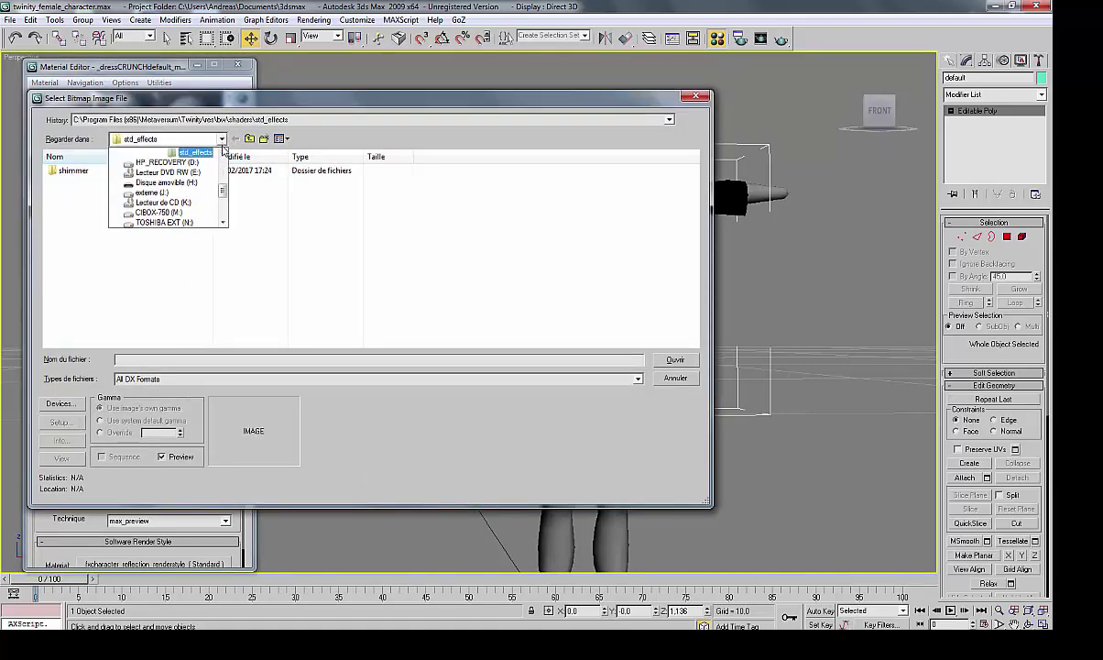
pyautogui.moveTo(223, 189); pyautogui.dragTo(223, 161)
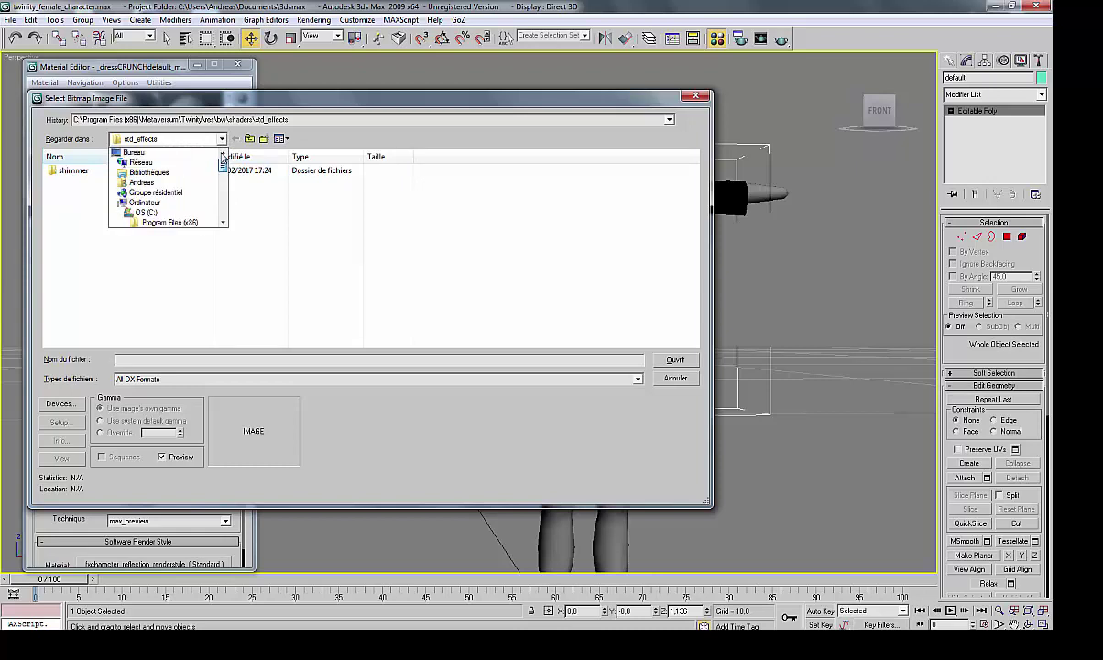
pyautogui.click(137, 154)
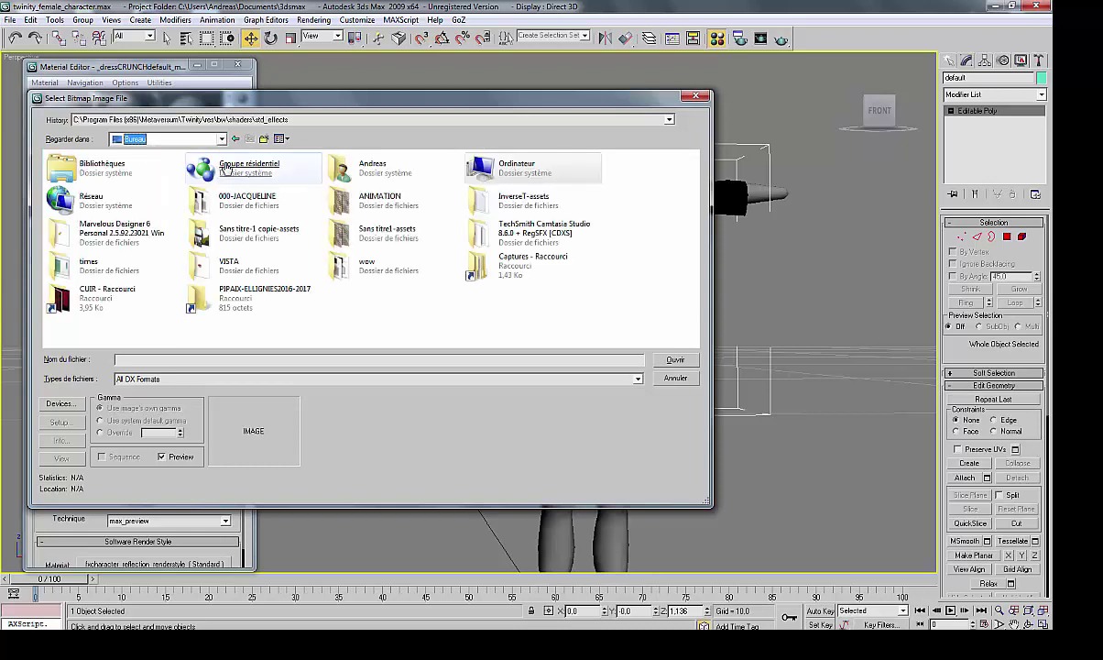
pyautogui.click(255, 198)
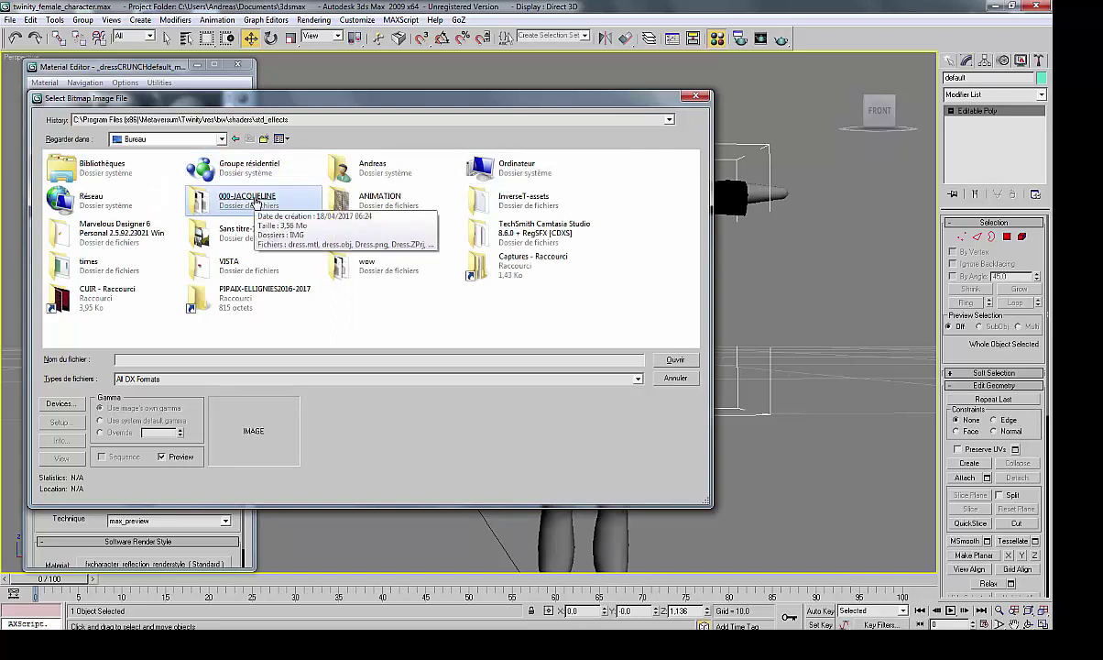
pyautogui.doubleClick(255, 198)
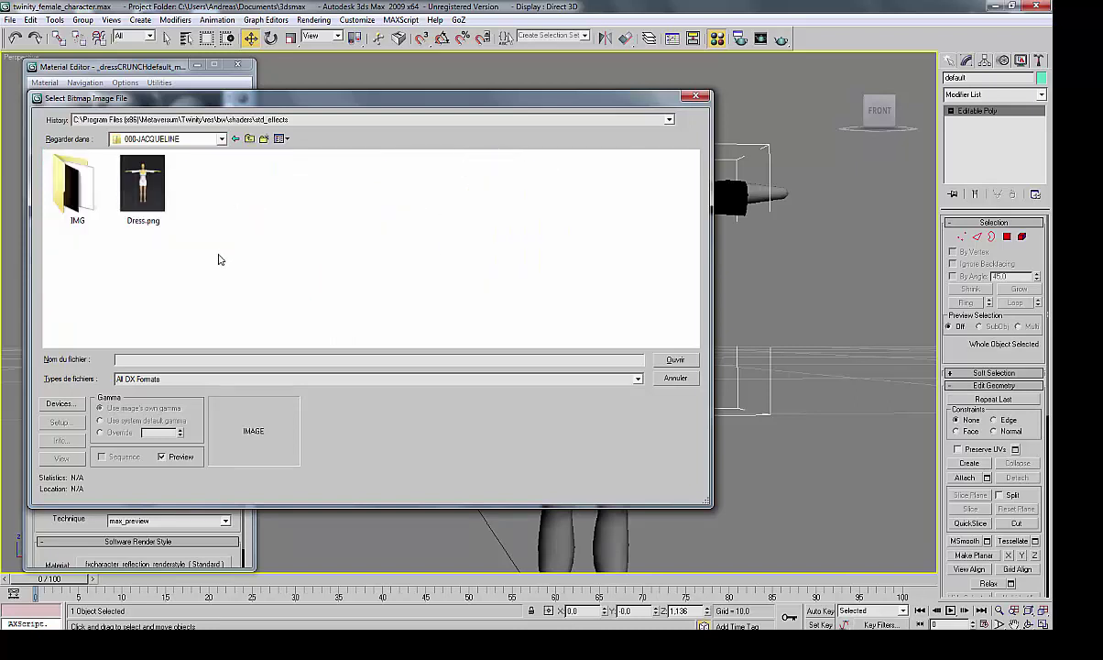
pyautogui.click(78, 201)
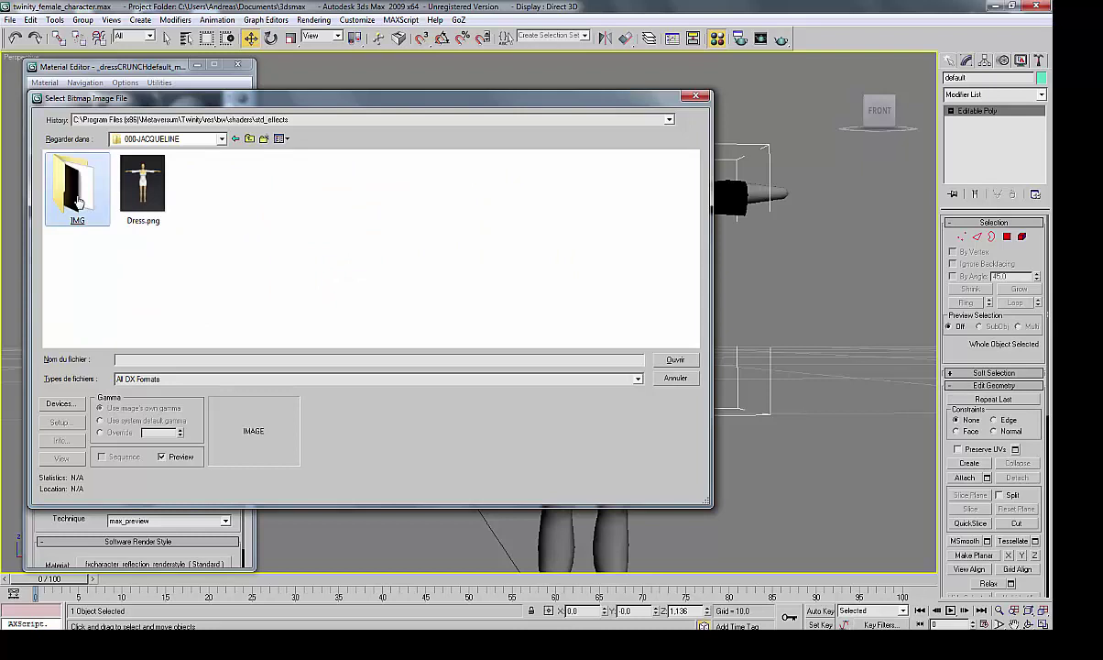
pyautogui.doubleClick(78, 202)
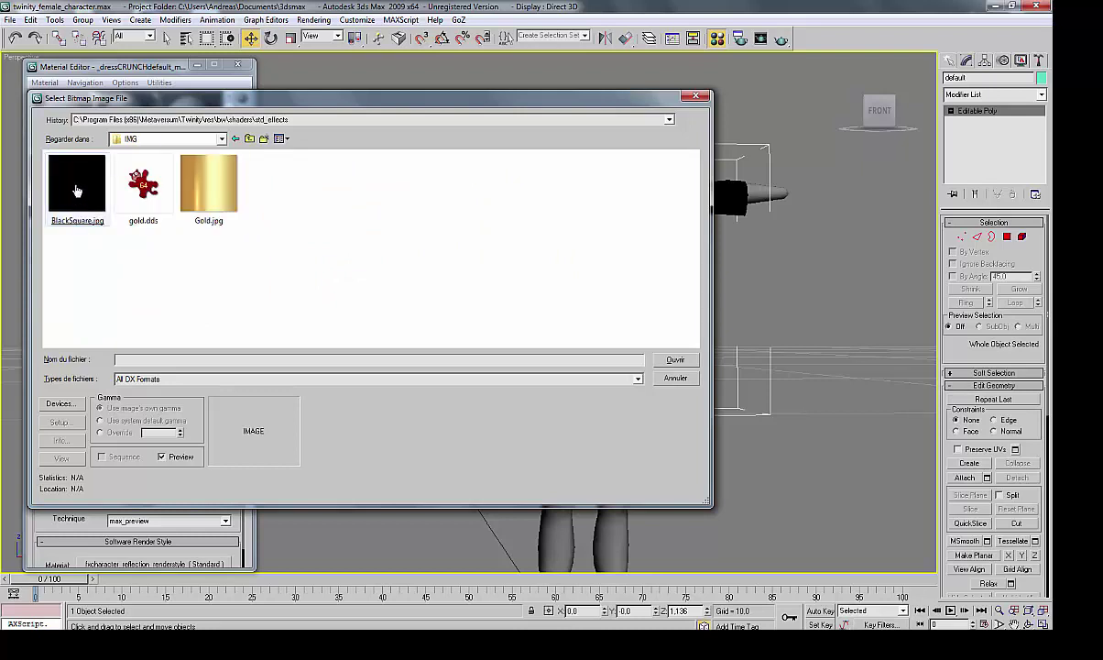
pyautogui.click(77, 191)
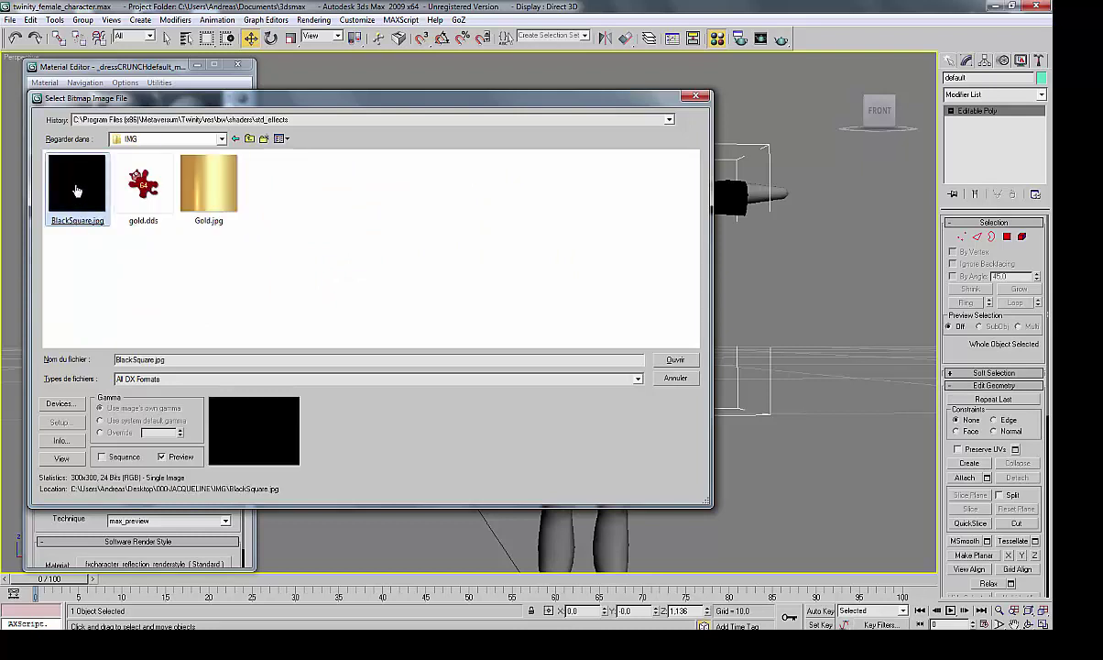
pyautogui.doubleClick(77, 191)
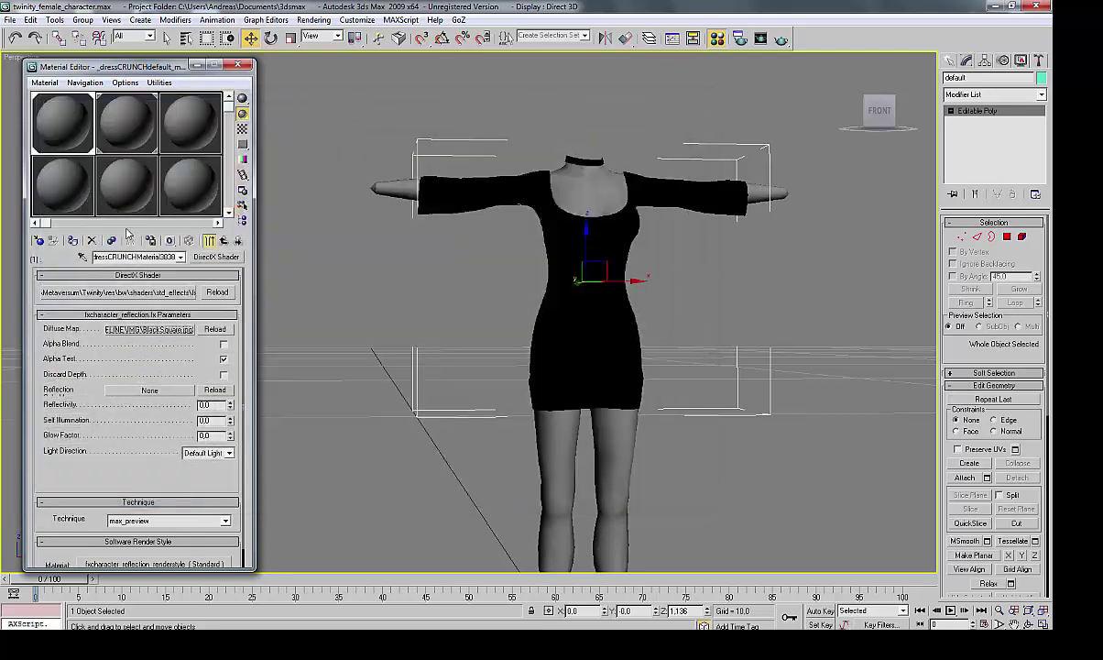
# Assign gold.dds from the IMG folder as the shader's reflection map and set the reflectivity to 1.
pyautogui.click(152, 392)
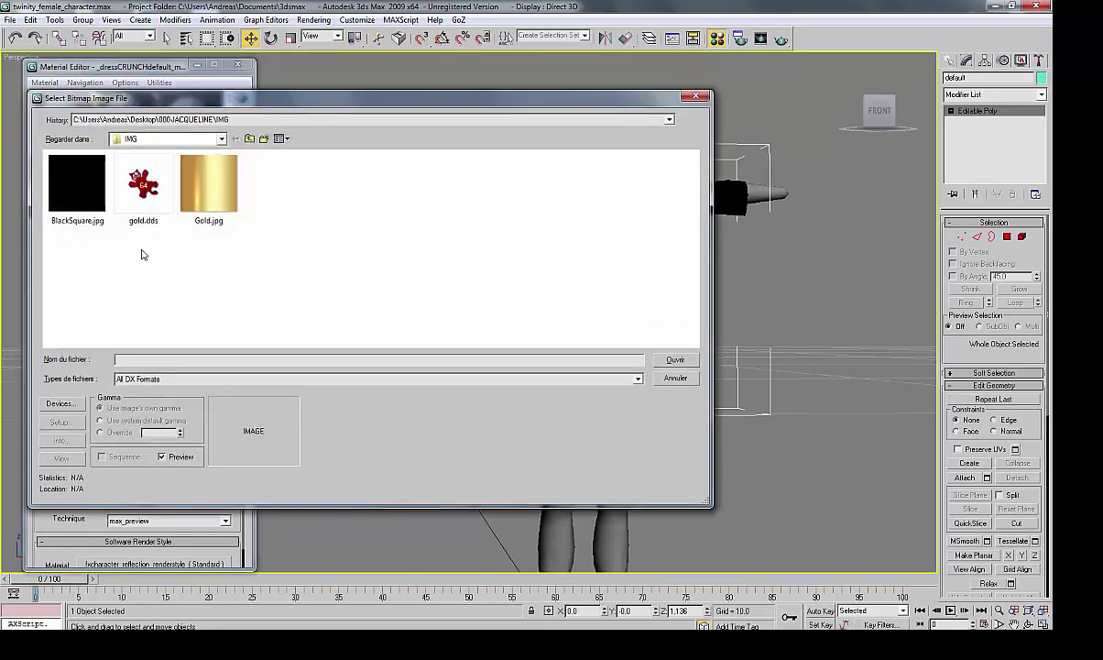
pyautogui.click(141, 192)
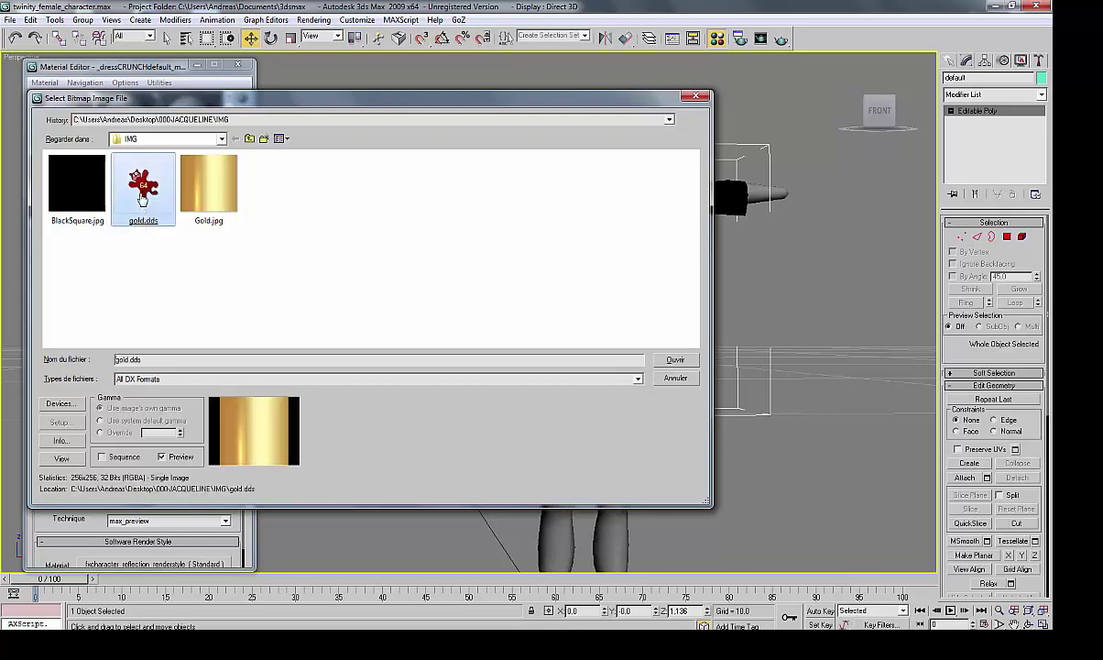
pyautogui.doubleClick(140, 192)
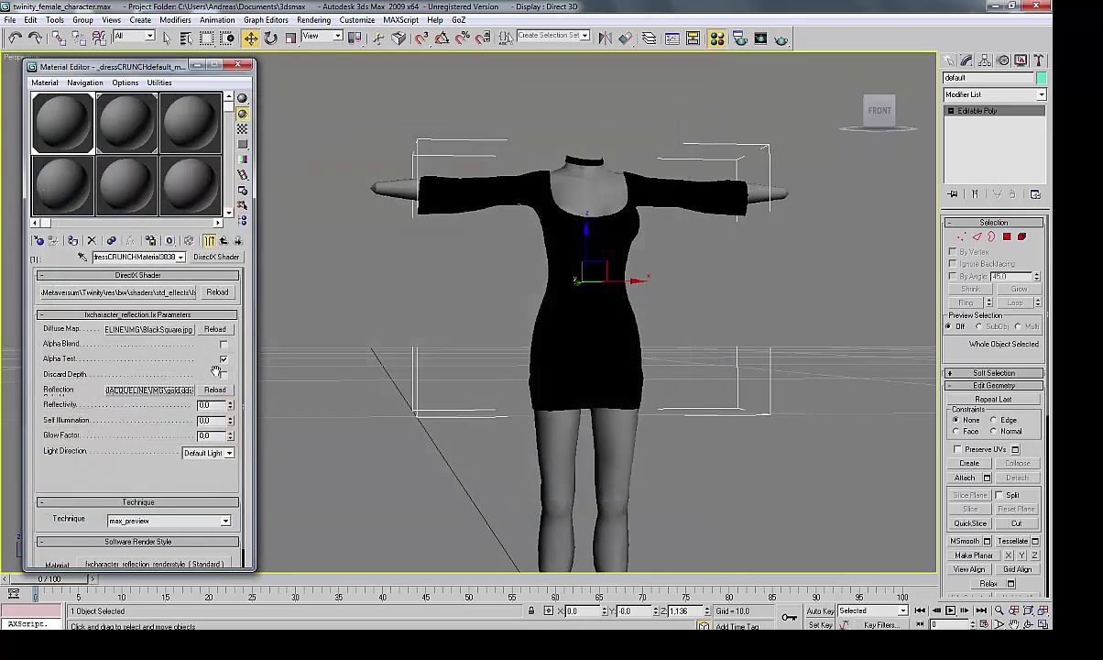
pyautogui.moveTo(217, 404); pyautogui.dragTo(195, 406)
pyautogui.write('1')
pyautogui.press('Return')
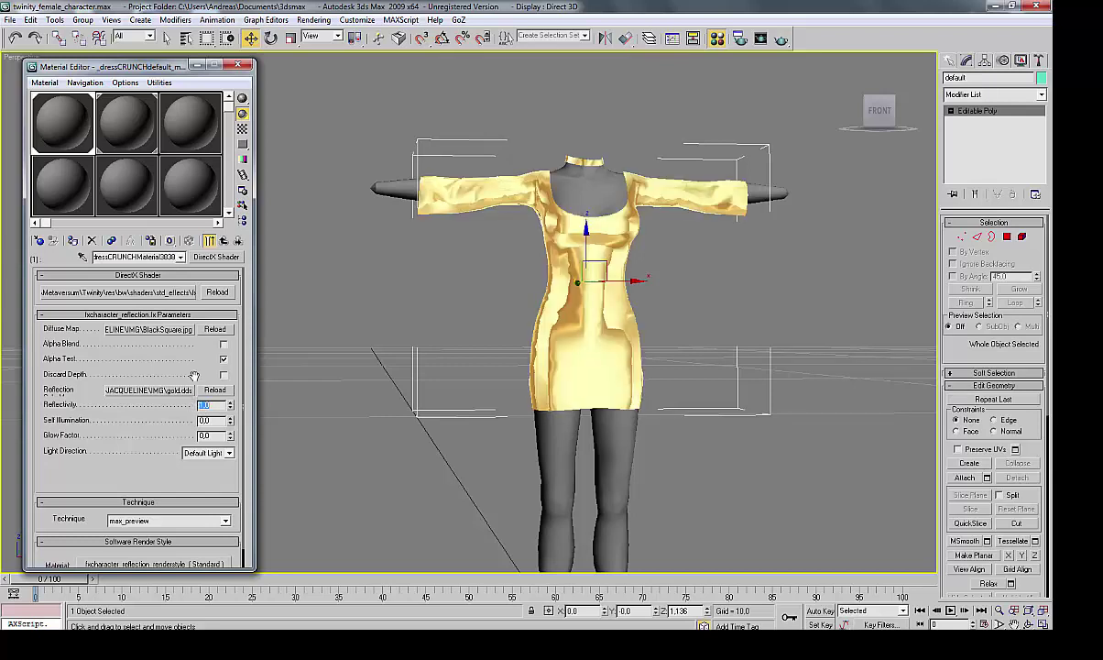
# Close the Material Editor and unhide the _animator layer through the layer manager.
pyautogui.click(238, 65)
pyautogui.click(321, 233)
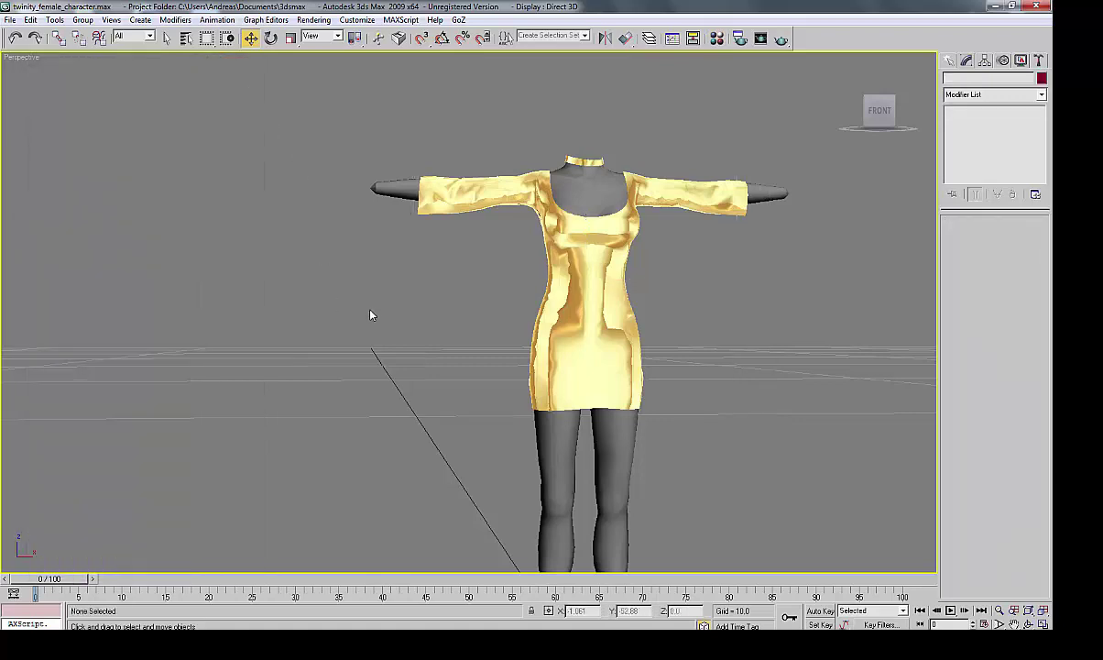
pyautogui.moveTo(372, 315); pyautogui.dragTo(286, 357, button='middle')
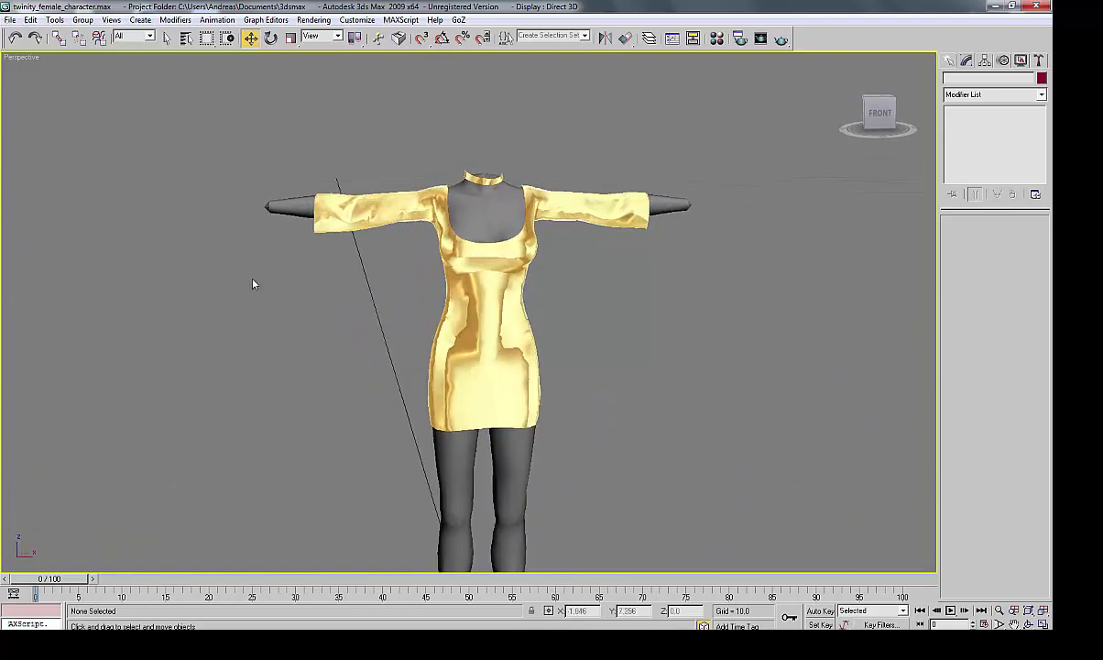
pyautogui.click(54, 22)
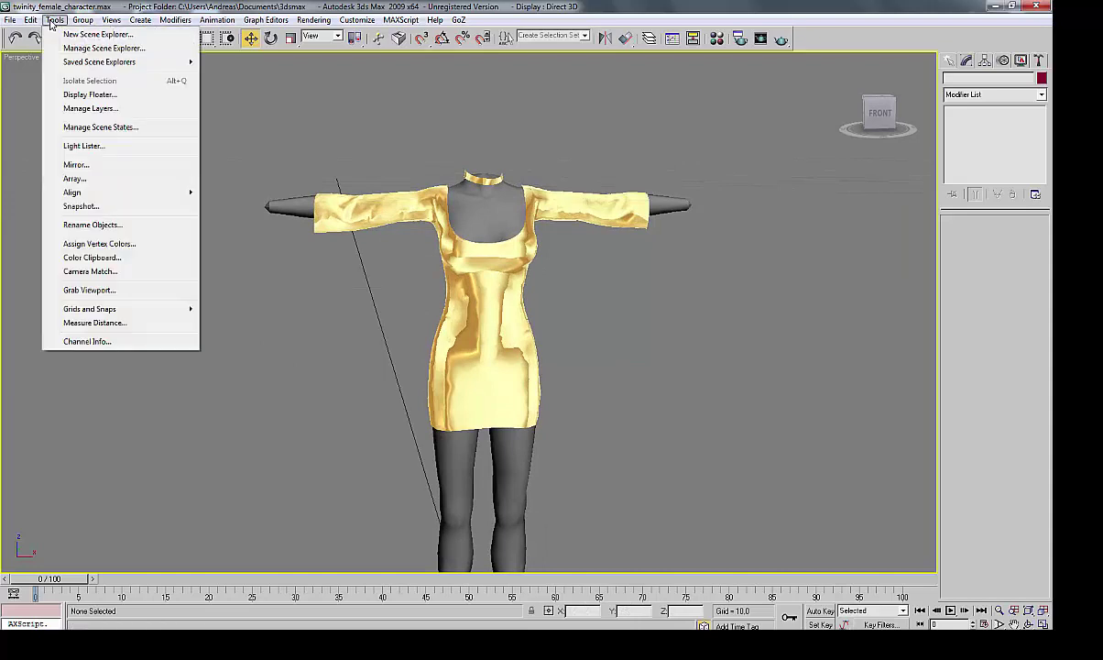
pyautogui.click(91, 108)
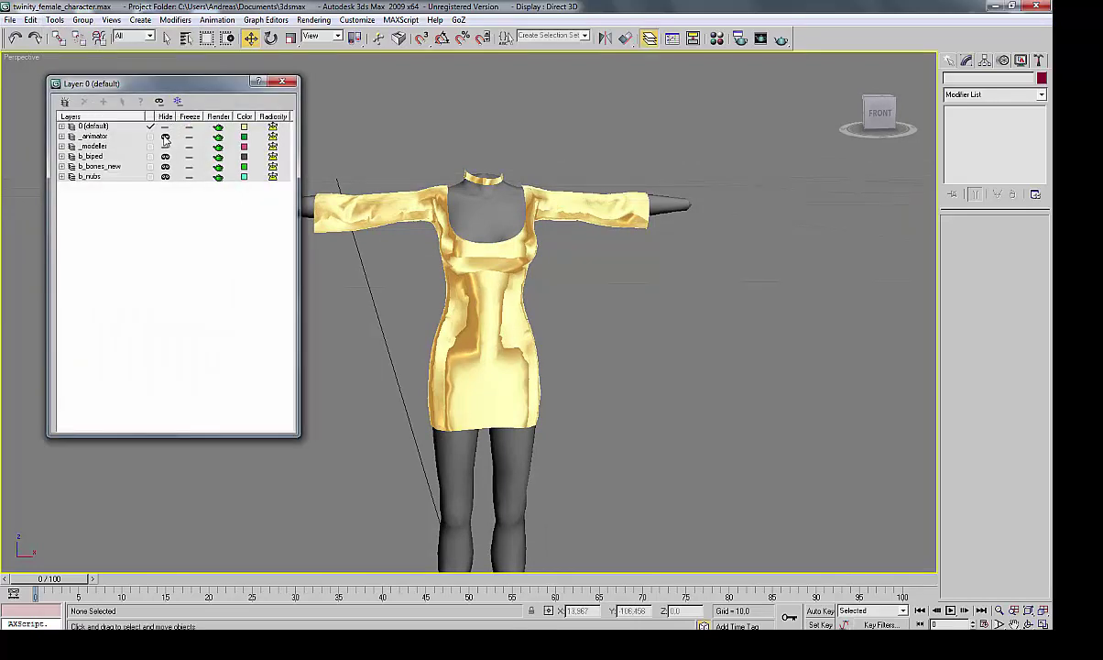
pyautogui.click(165, 137)
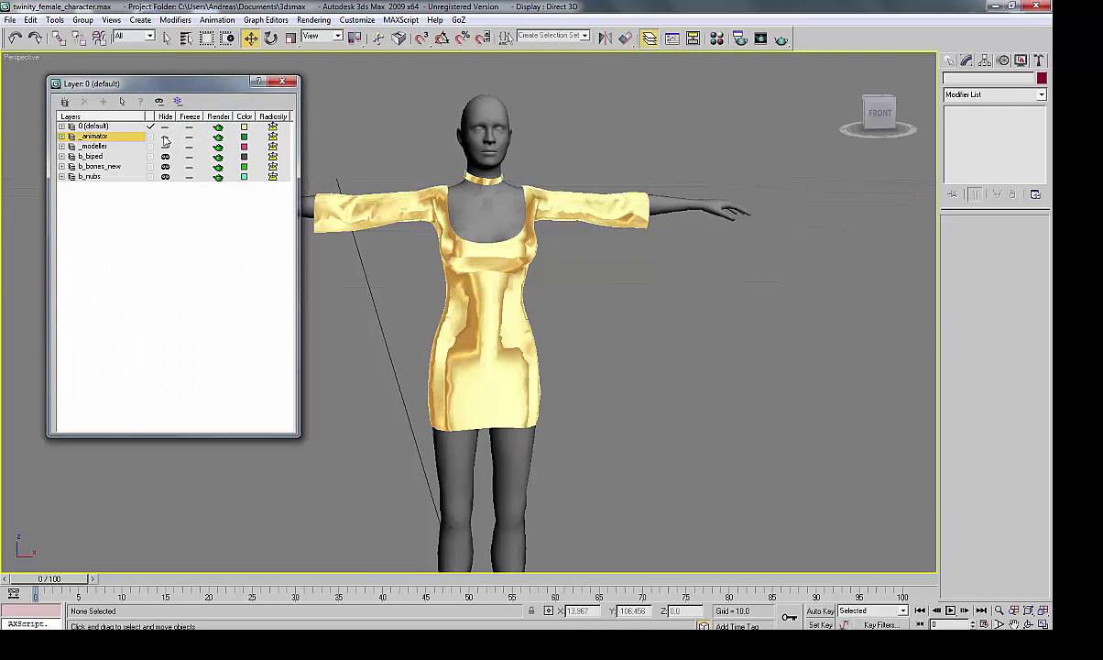
# Apply a Skin Wrap modifier to the gold dress.
pyautogui.click(488, 410)
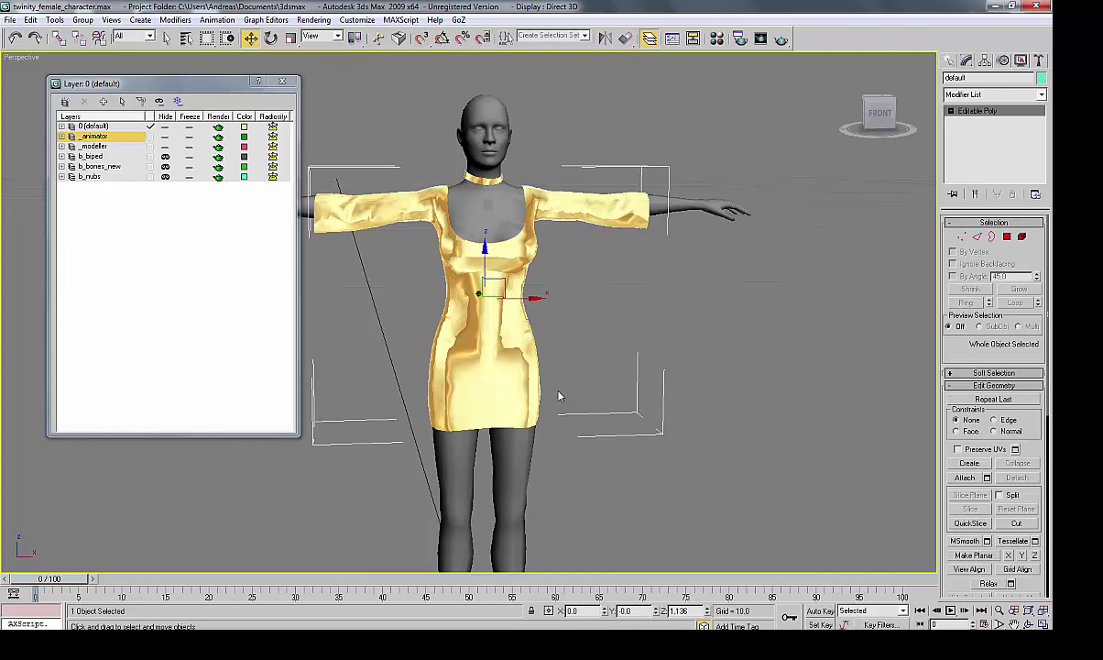
pyautogui.click(969, 96)
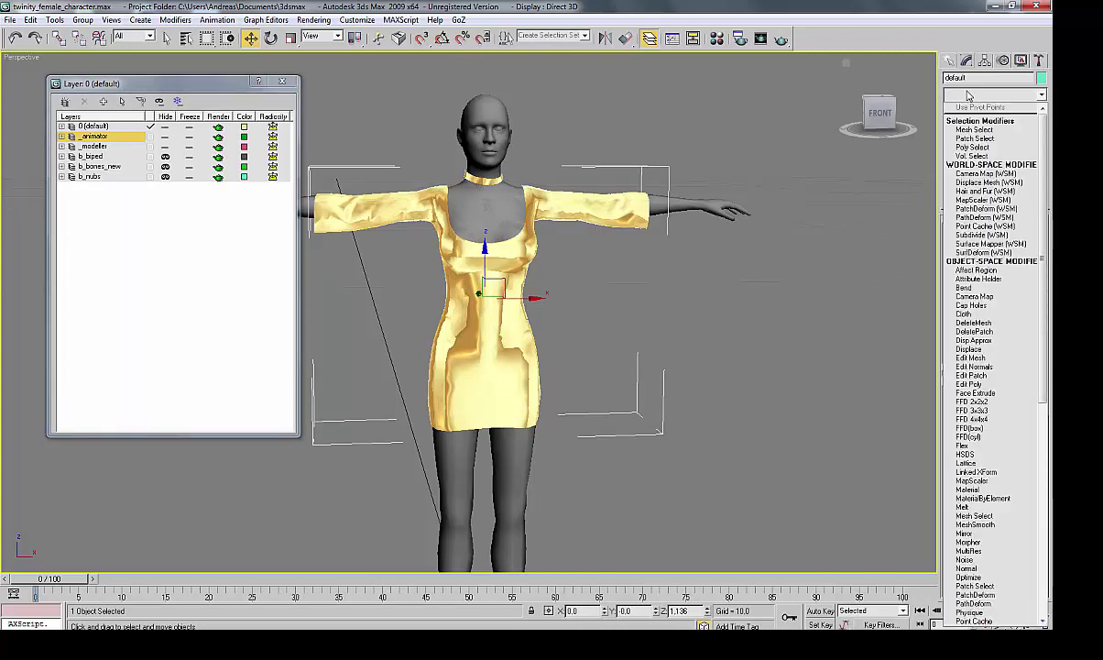
pyautogui.scroll(-7, 986, 266)
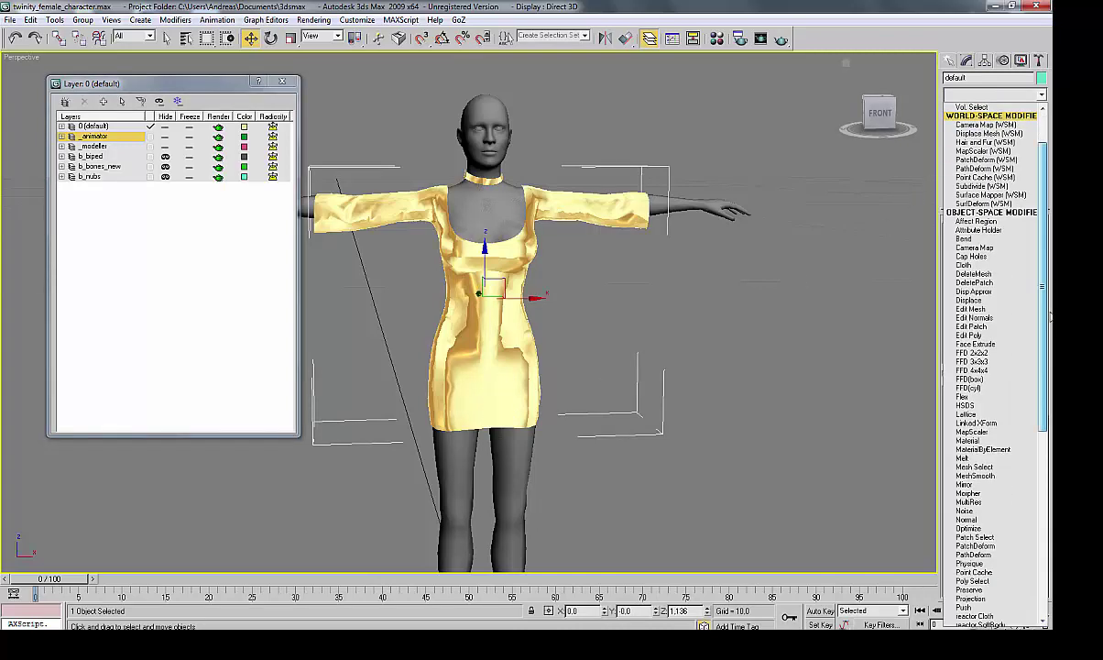
pyautogui.scroll(-2, 987, 275)
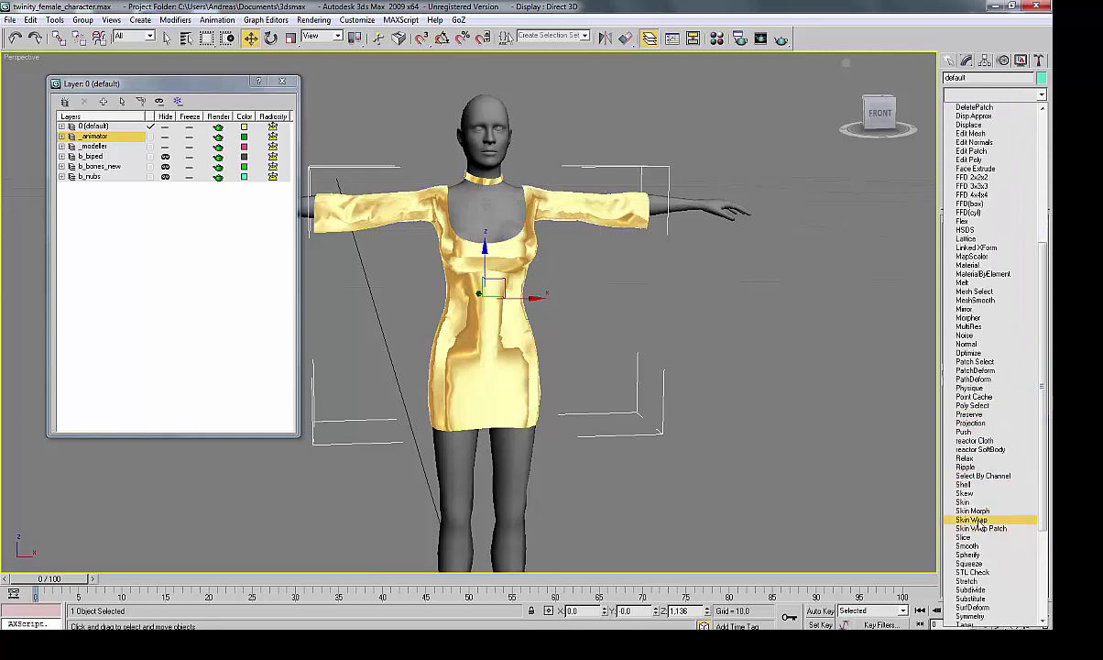
pyautogui.click(977, 521)
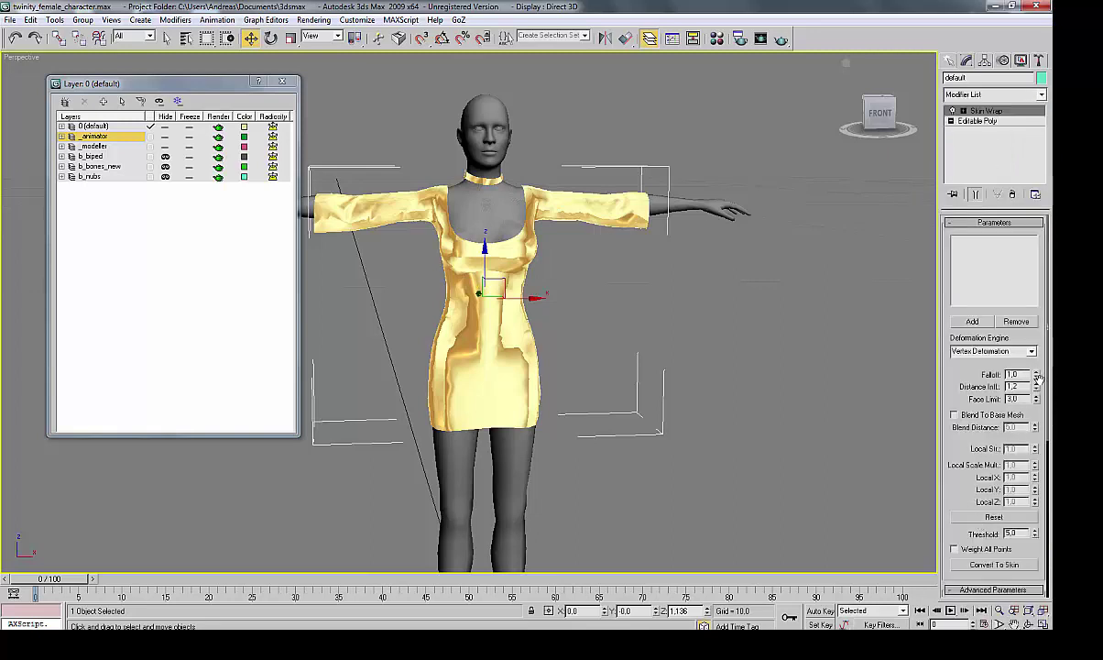
# Set the Skin Wrap falloff to 10, distance influence to 0.001 and face limit to 0, and enable Weight All Points.
pyautogui.moveTo(1038, 377); pyautogui.dragTo(1043, 302)
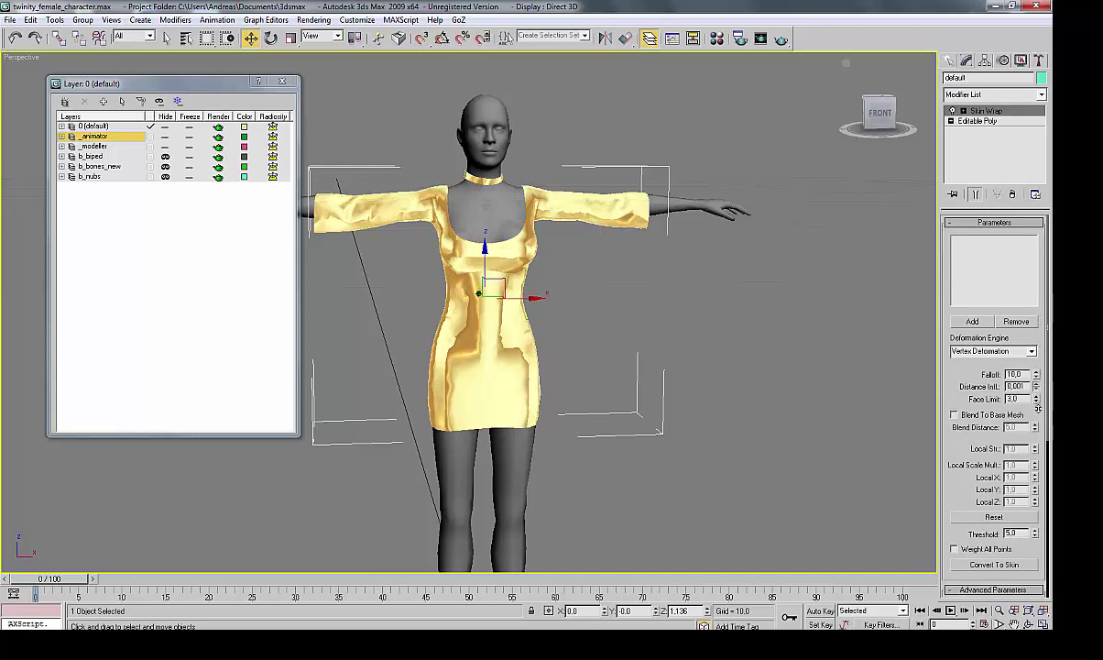
pyautogui.rightClick(1036, 389)
pyautogui.click(1036, 401)
pyautogui.rightClick(1037, 402)
pyautogui.click(954, 549)
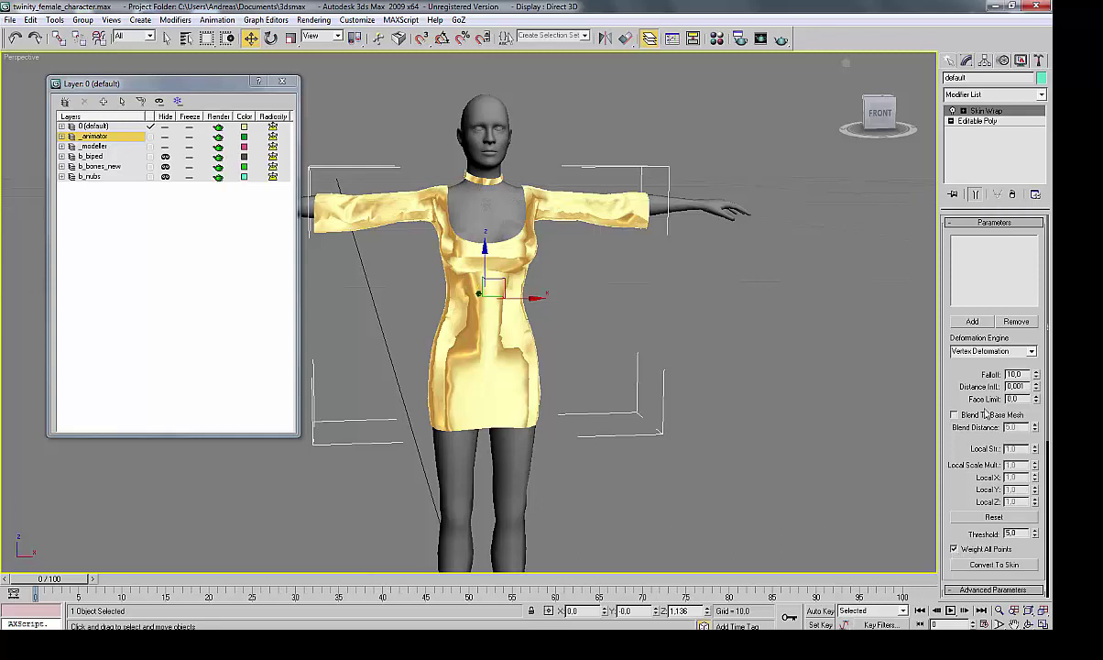
# Add the solid_body mesh as the dress's Skin Wrap control object and convert the wrap to a Skin modifier.
pyautogui.click(973, 322)
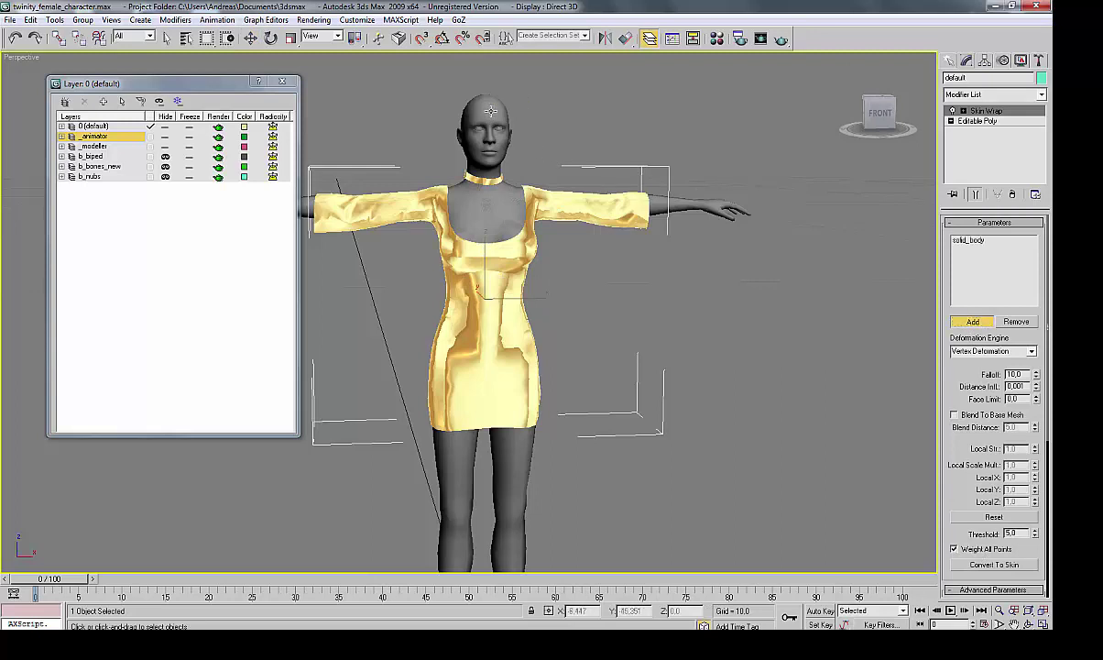
pyautogui.click(490, 108)
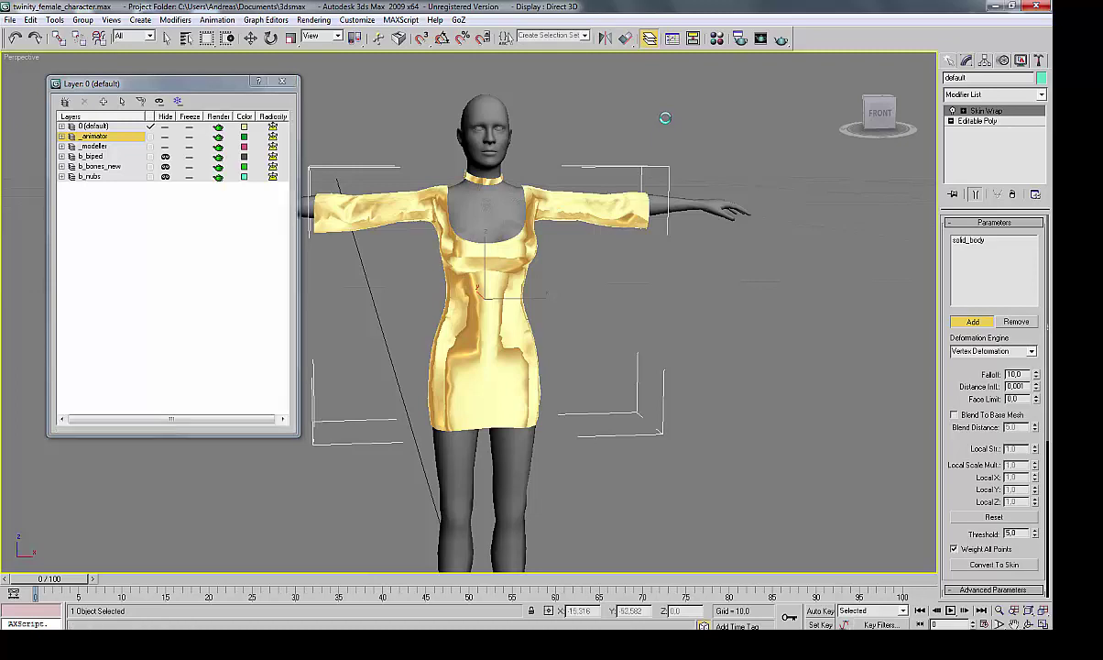
pyautogui.click(980, 567)
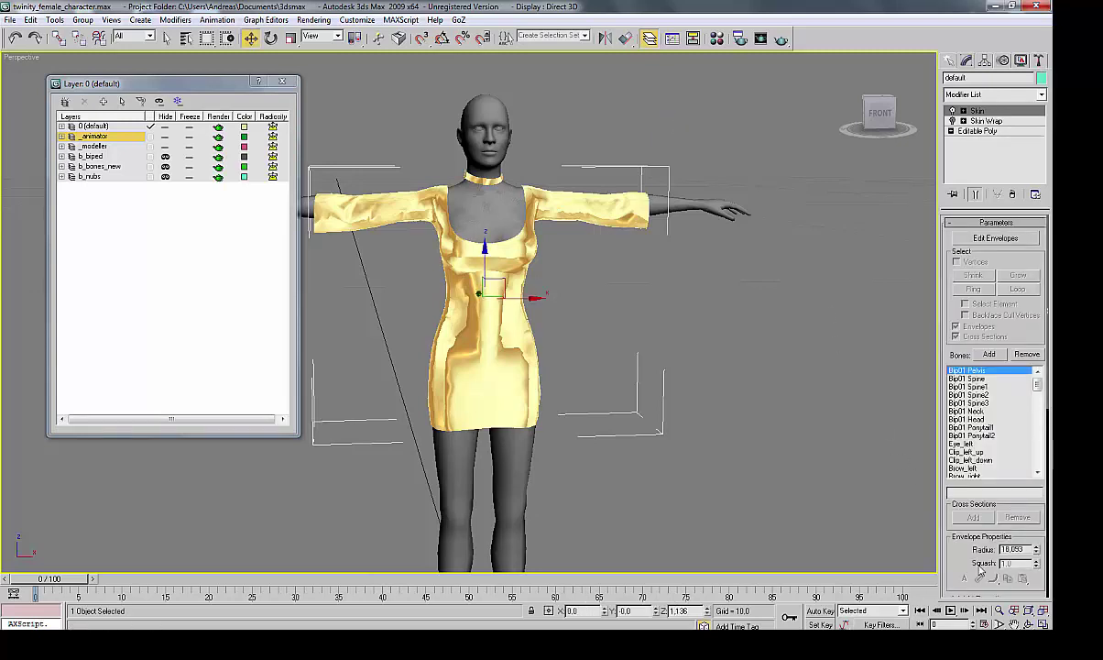
# Hide the _animator layer and show the dressed character in a maximized Front viewport.
pyautogui.click(165, 138)
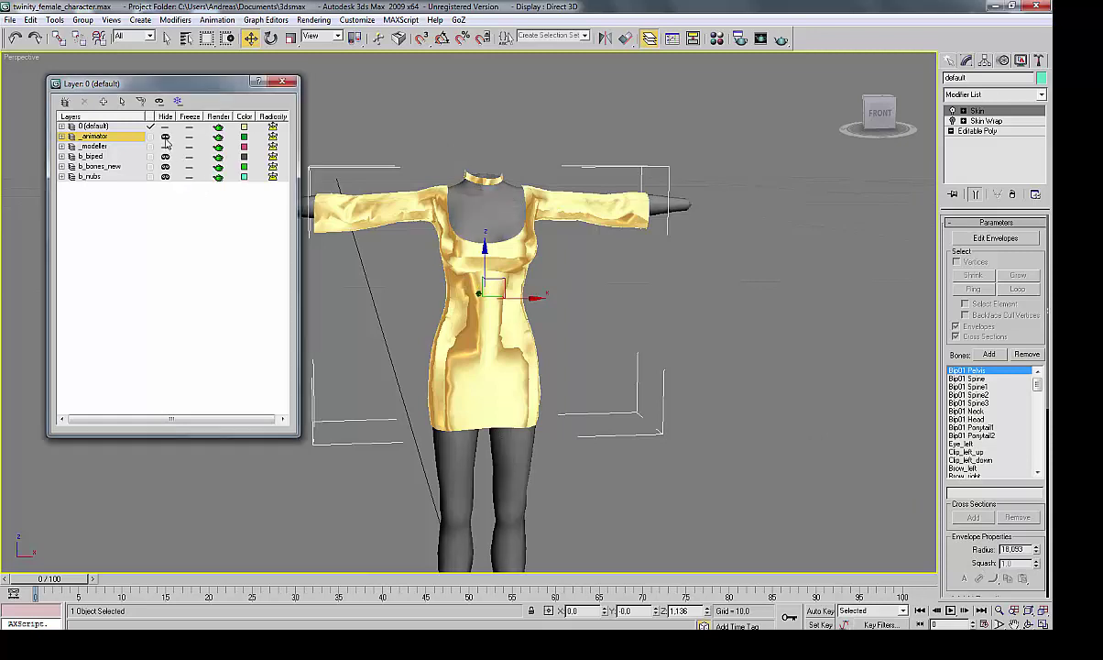
pyautogui.click(705, 107)
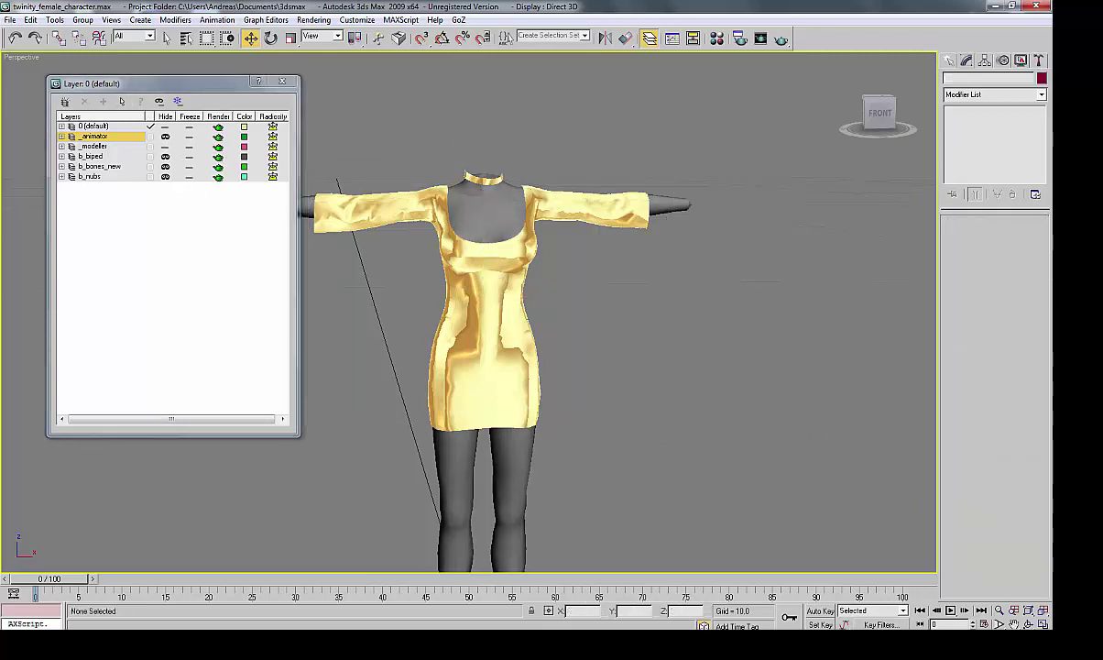
pyautogui.hotkey('alt', 'w')
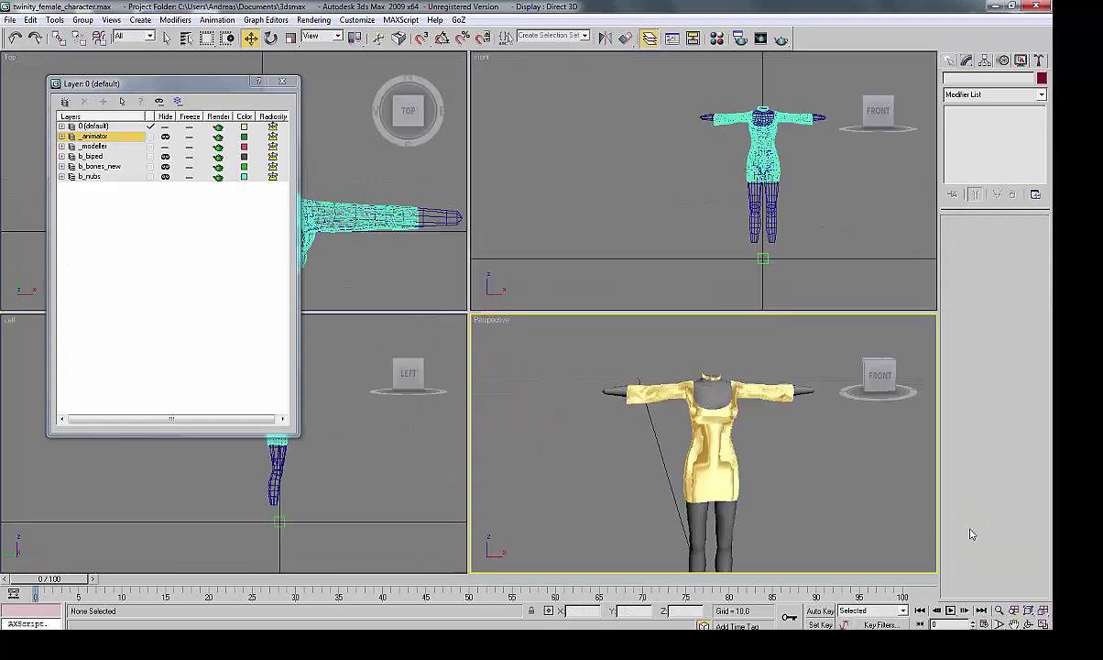
pyautogui.click(831, 209)
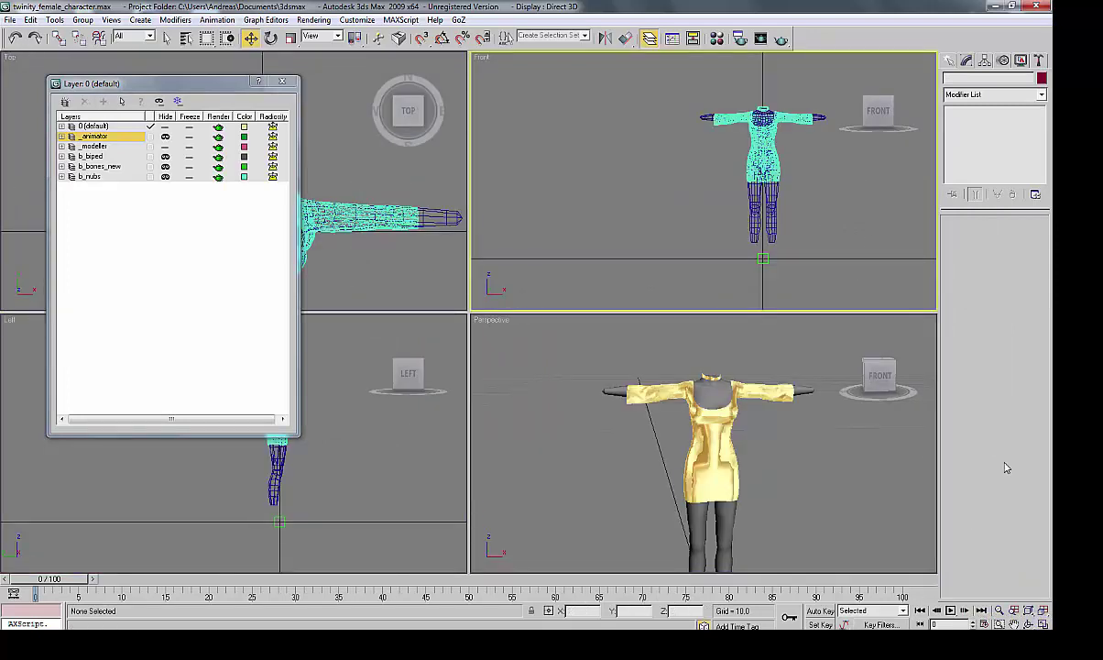
pyautogui.hotkey('alt', 'w')
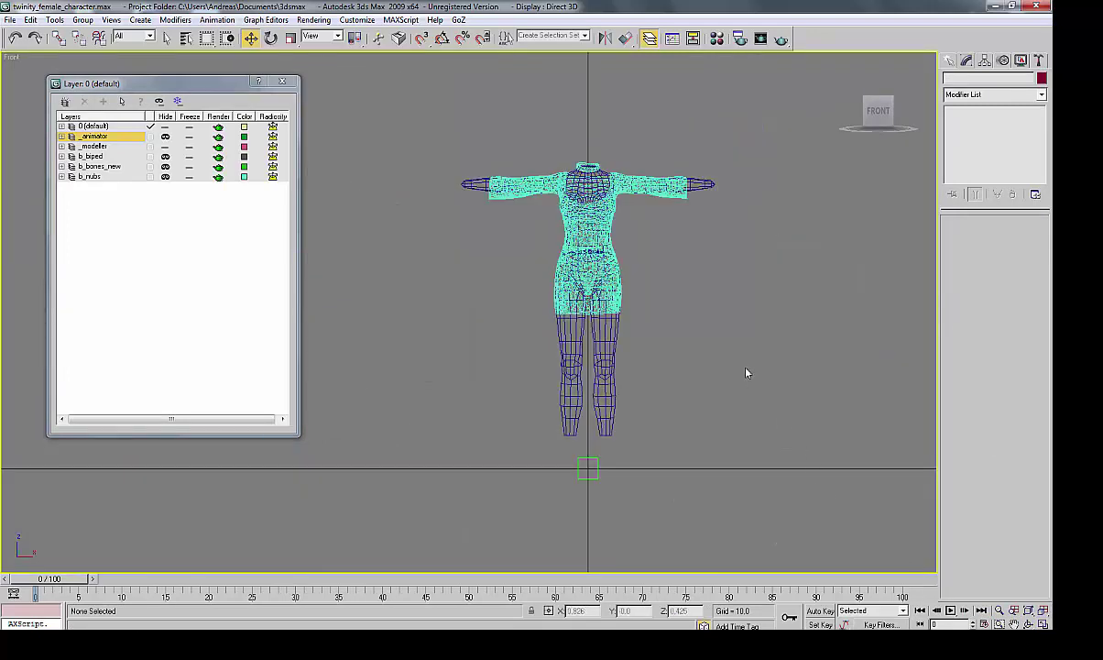
pyautogui.moveTo(701, 345); pyautogui.dragTo(680, 364, button='middle')
pyautogui.scroll(2, 696, 330)
pyautogui.scroll(-2, 699, 333)
pyautogui.scroll(2, 692, 339)
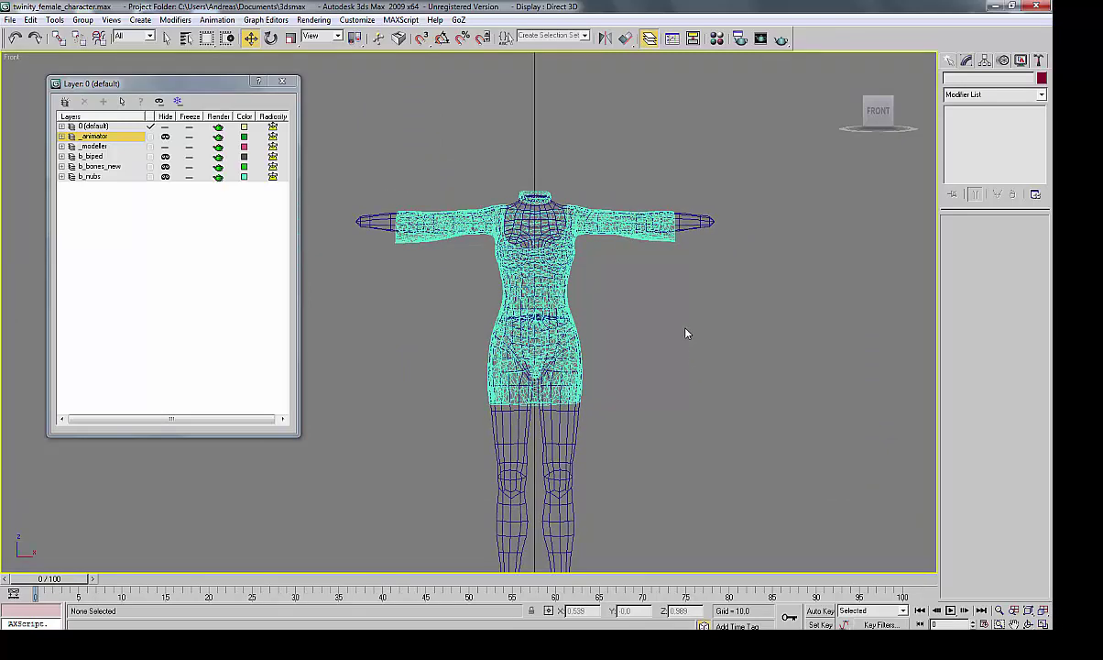
# Delete the torso_lod0 polygons between bust and waist that the dress covers, working on the Editable Poly below Skin.
pyautogui.click(695, 213)
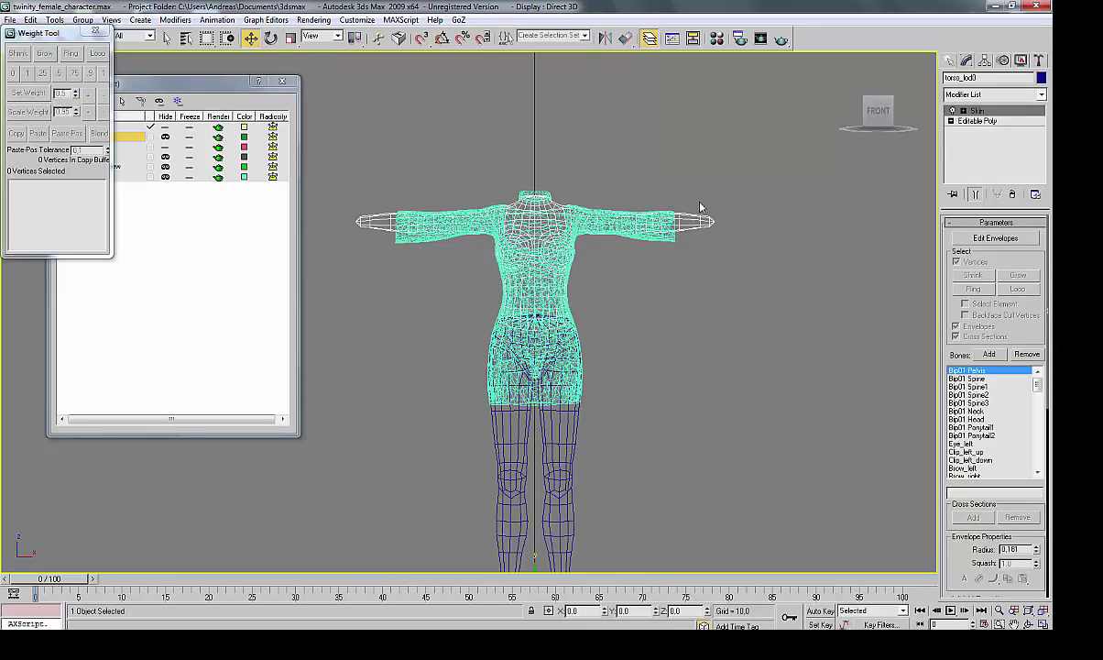
pyautogui.click(970, 121)
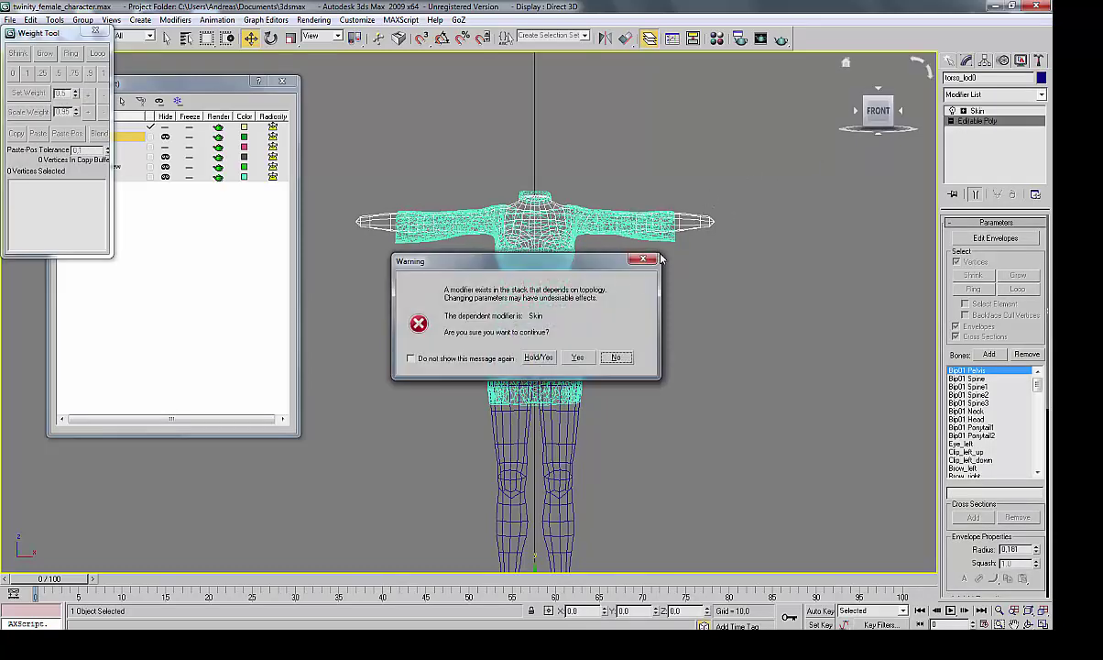
pyautogui.click(578, 358)
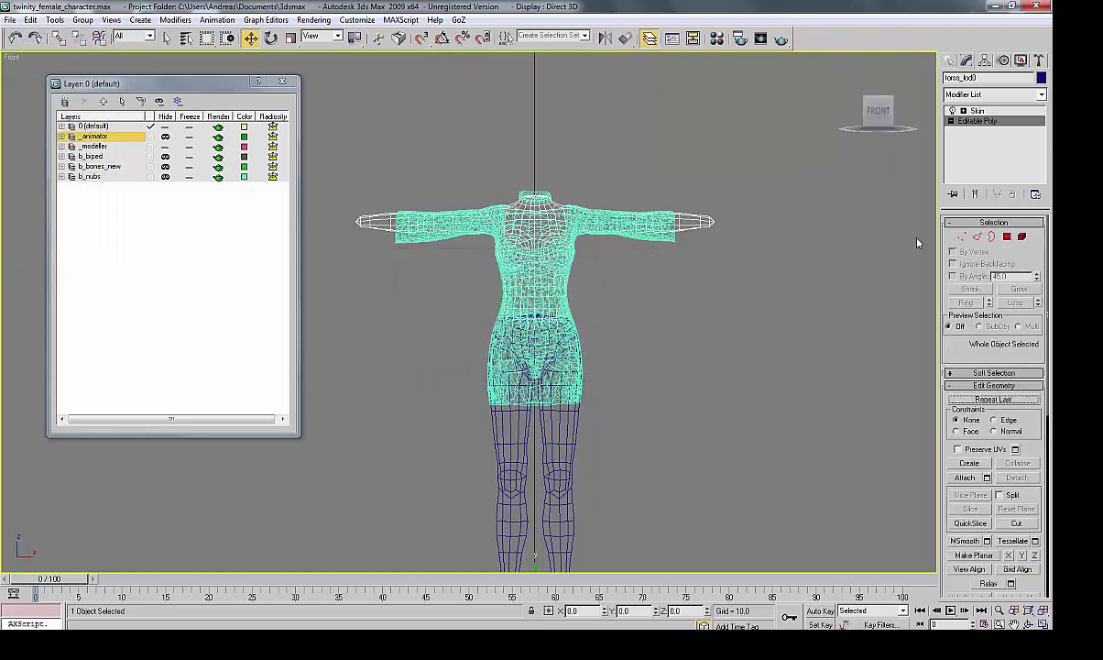
pyautogui.click(1006, 237)
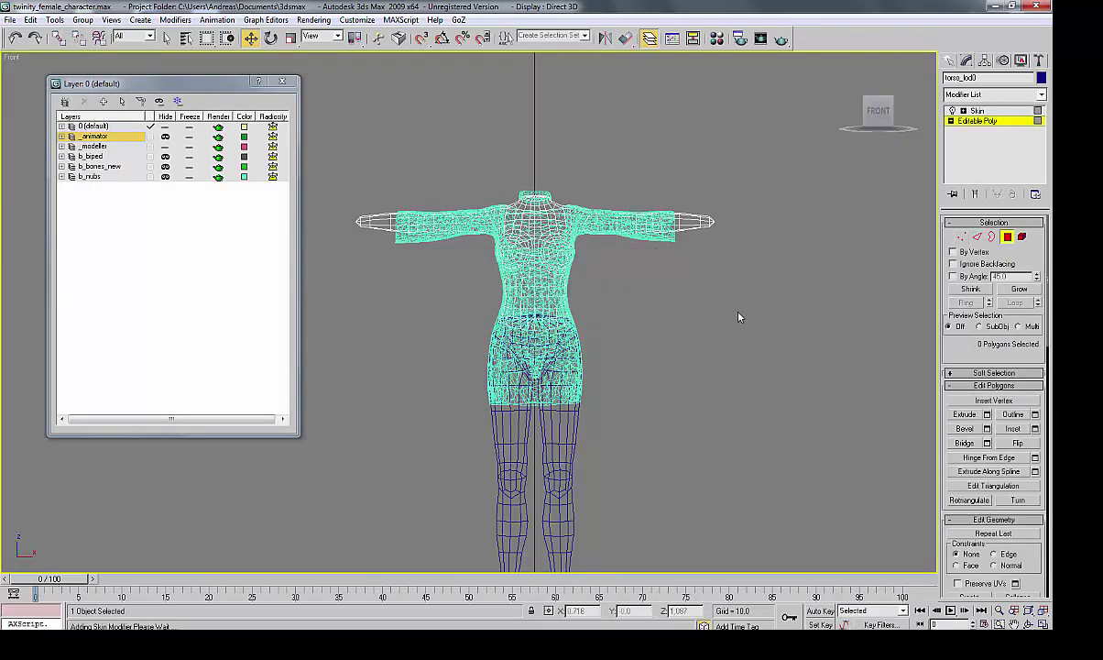
pyautogui.scroll(4, 739, 316)
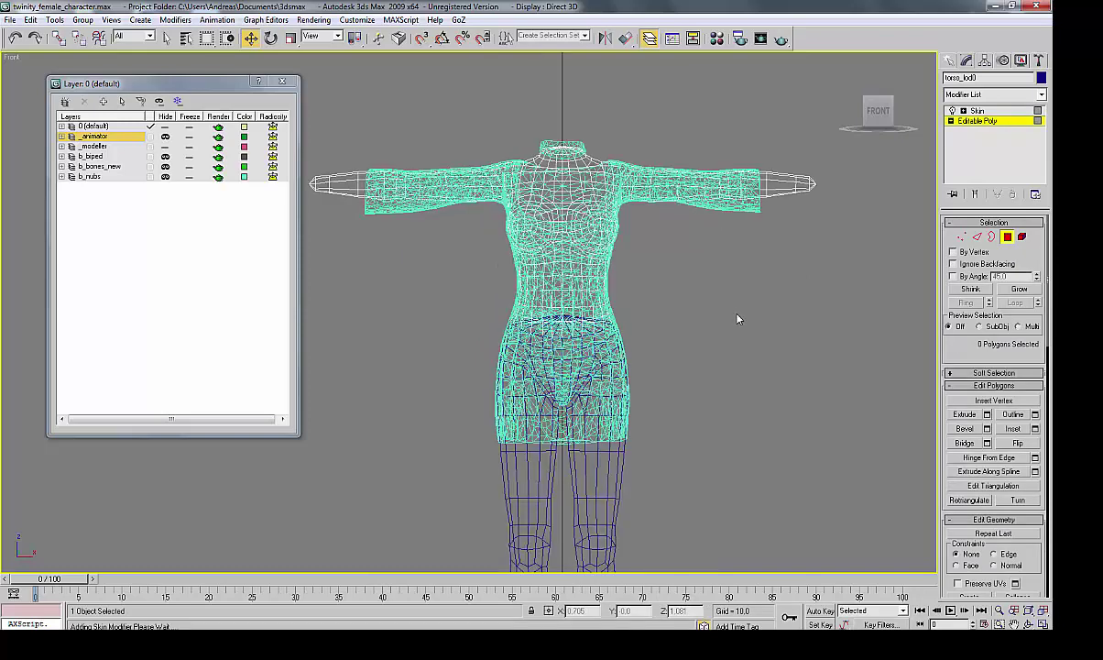
pyautogui.moveTo(740, 322); pyautogui.dragTo(718, 361, button='middle')
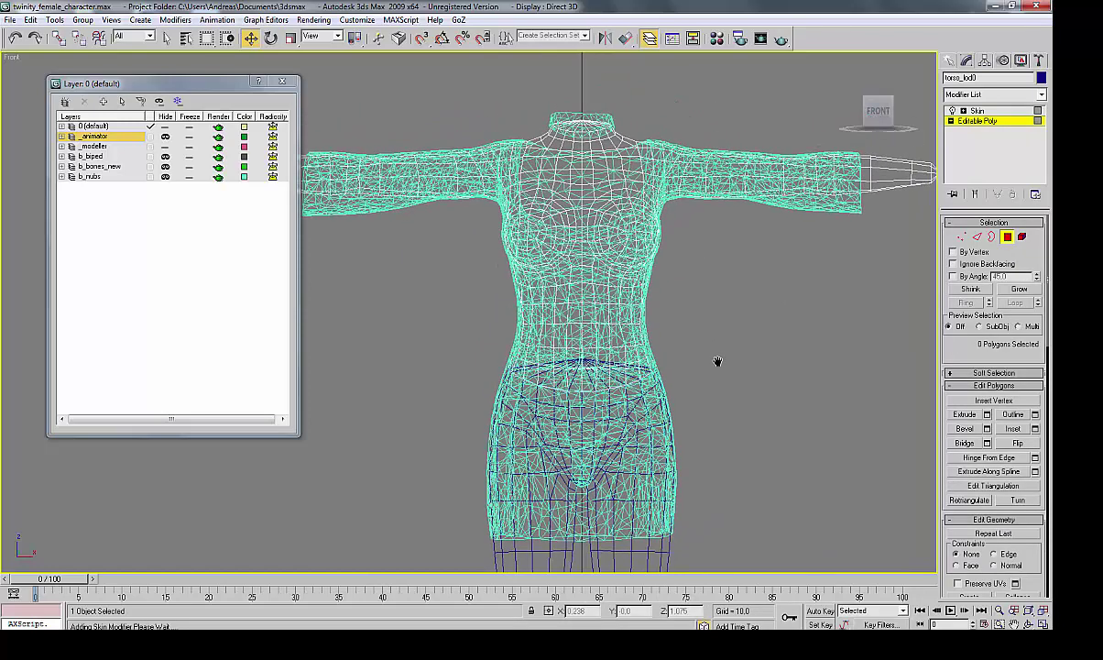
pyautogui.moveTo(457, 425); pyautogui.dragTo(720, 263)
pyautogui.click(719, 263)
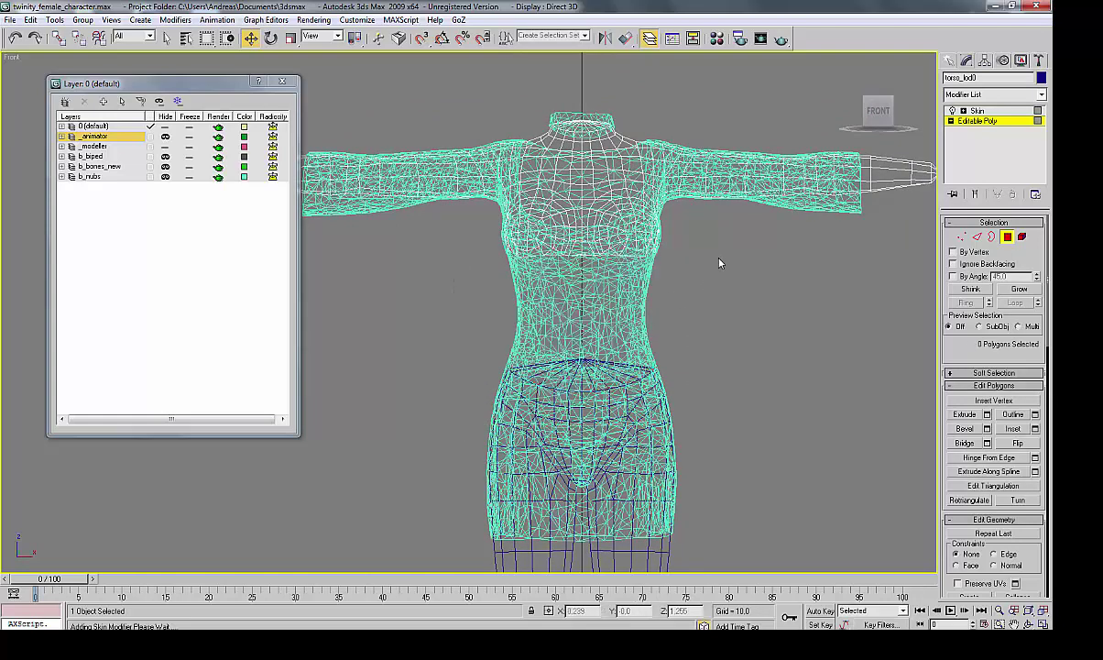
# Delete the torso_lod0 arm polygons hidden under both sleeves, keeping those near the cuffs and shoulders.
pyautogui.moveTo(775, 273); pyautogui.dragTo(695, 298, button='middle')
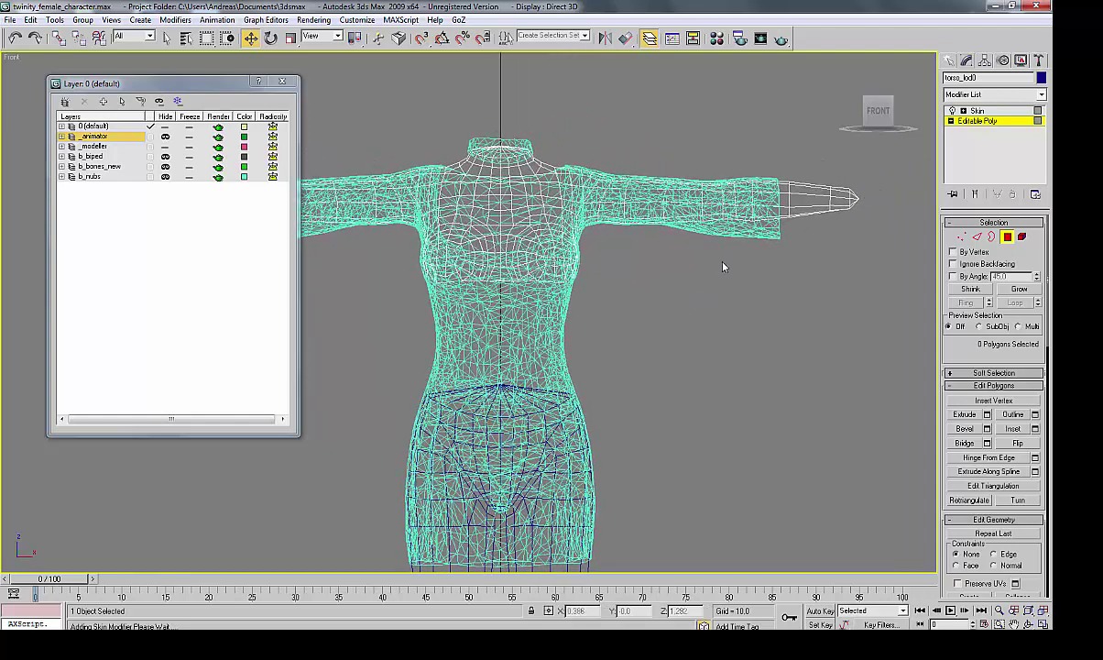
pyautogui.moveTo(744, 264); pyautogui.dragTo(593, 135)
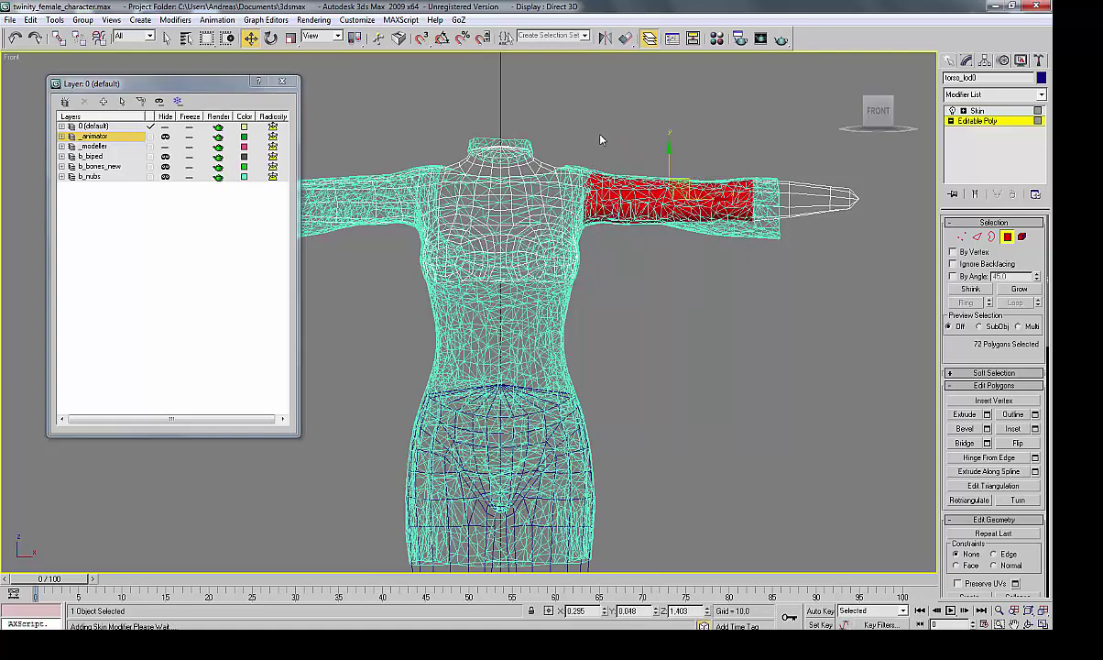
pyautogui.click(595, 135)
pyautogui.moveTo(372, 367); pyautogui.dragTo(567, 364, button='middle')
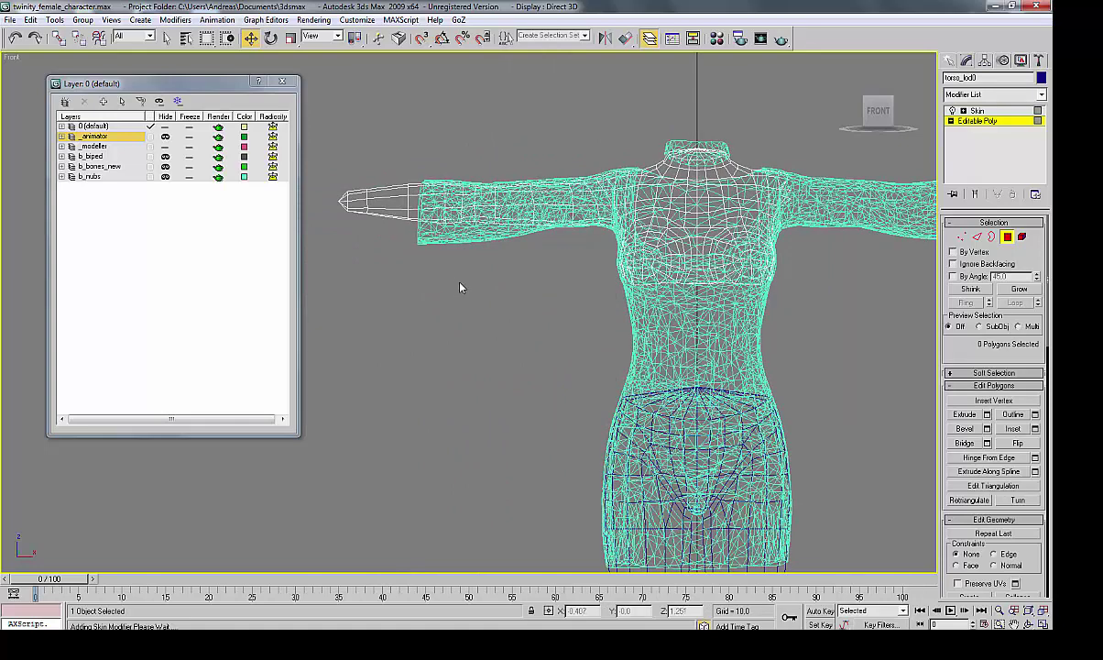
pyautogui.moveTo(457, 276); pyautogui.dragTo(573, 113)
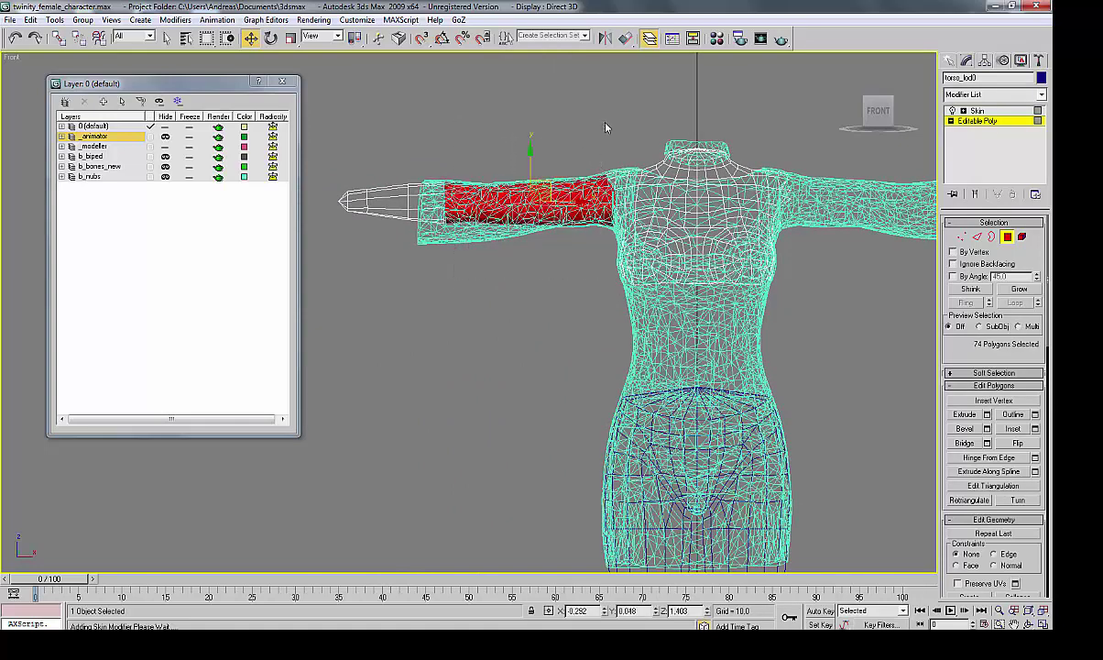
pyautogui.click(605, 128)
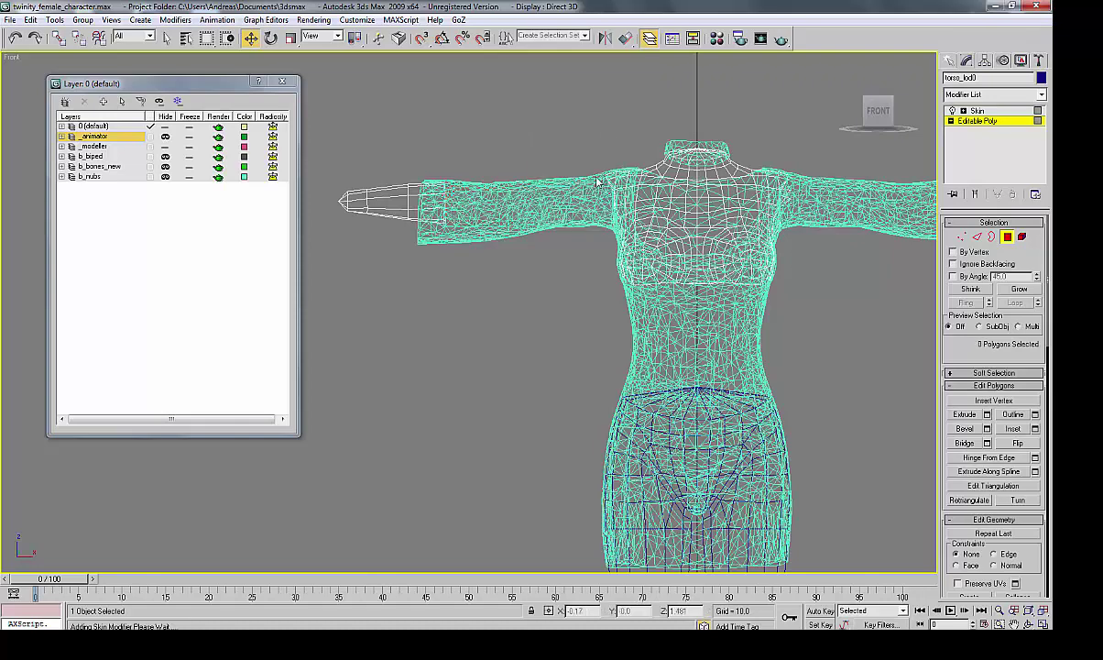
# Delete the lowerbody_lod0 polygons between waist and crotch that the dress covers, working on the Editable Poly below Skin.
pyautogui.click(1008, 237)
pyautogui.click(471, 432)
pyautogui.moveTo(507, 444); pyautogui.dragTo(451, 331, button='middle')
pyautogui.click(553, 497)
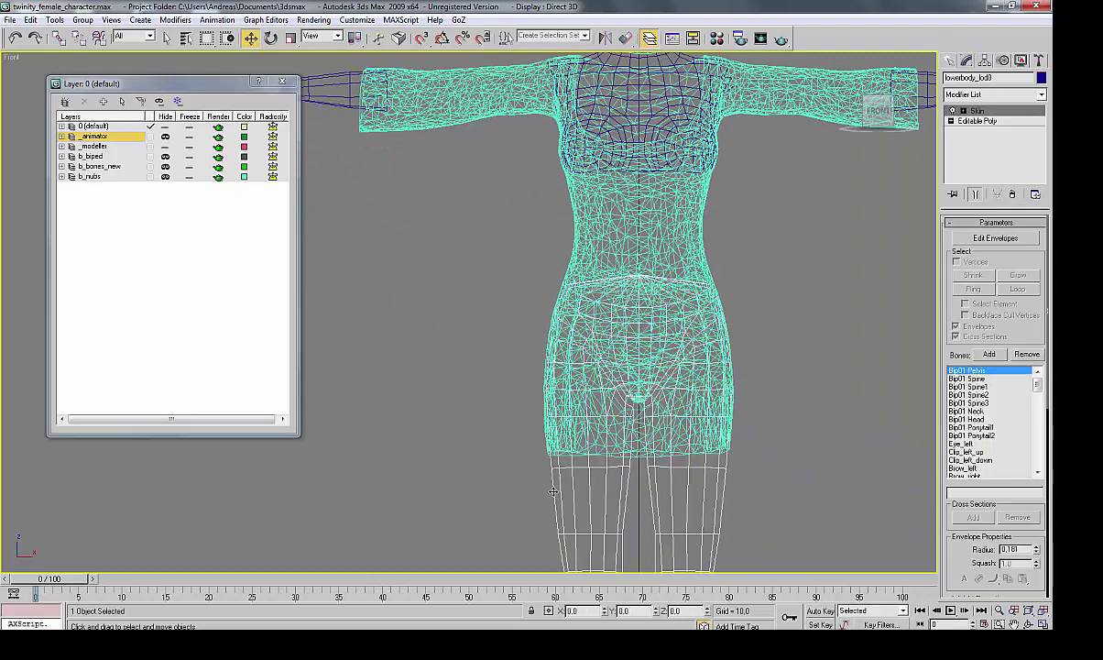
pyautogui.click(975, 120)
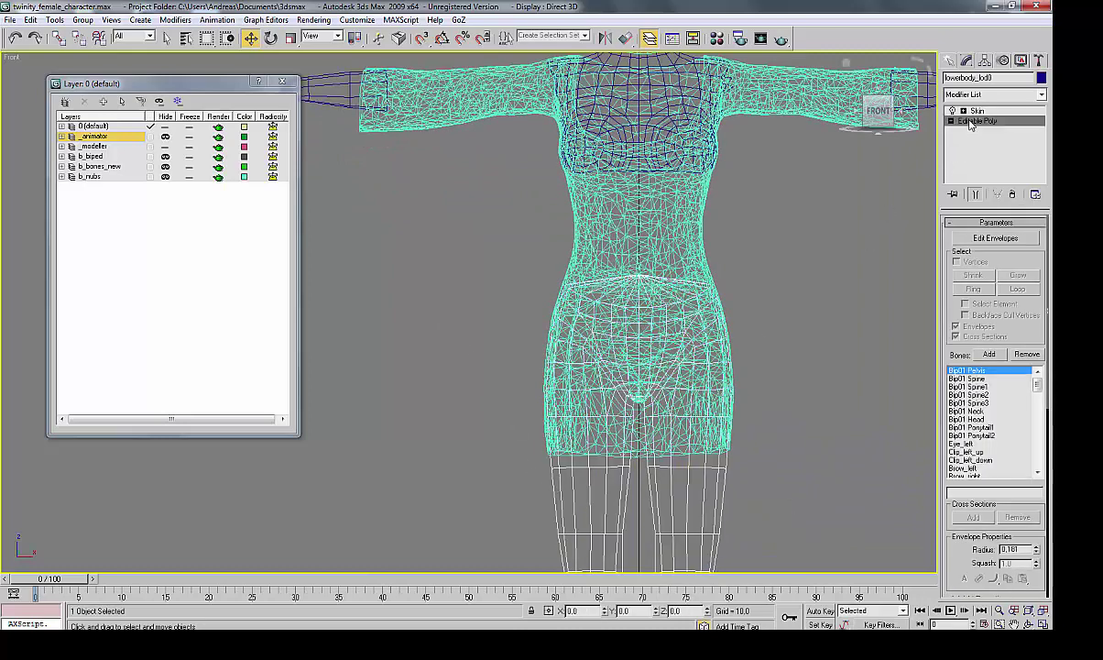
pyautogui.click(577, 357)
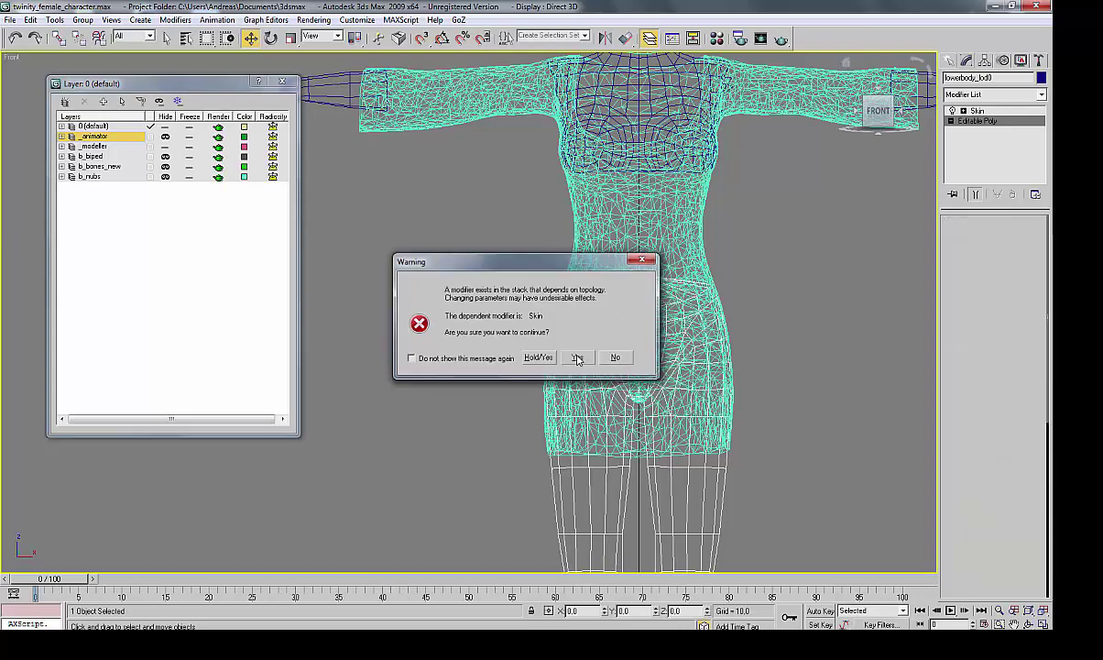
pyautogui.click(1008, 236)
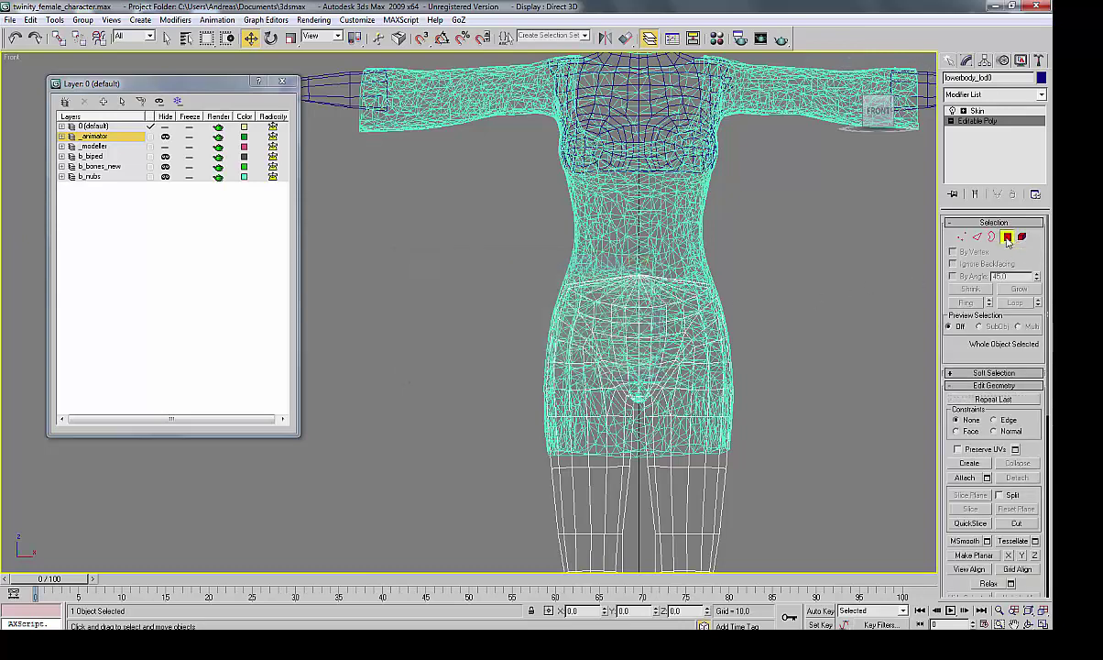
pyautogui.moveTo(867, 308); pyautogui.dragTo(671, 315, button='middle')
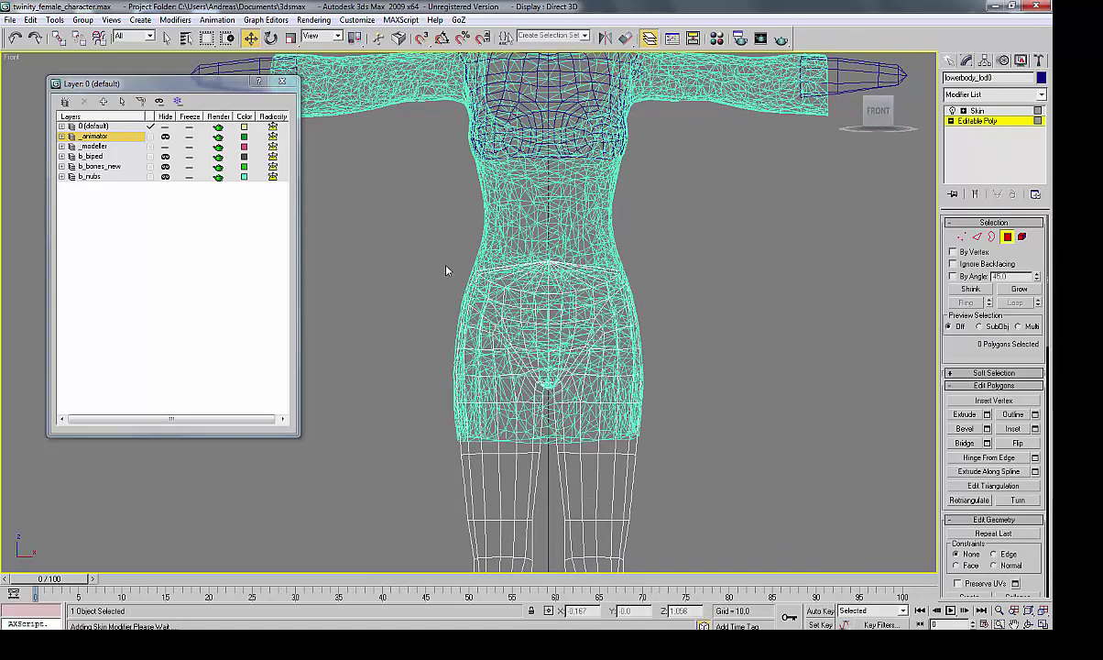
pyautogui.moveTo(417, 242); pyautogui.dragTo(686, 340)
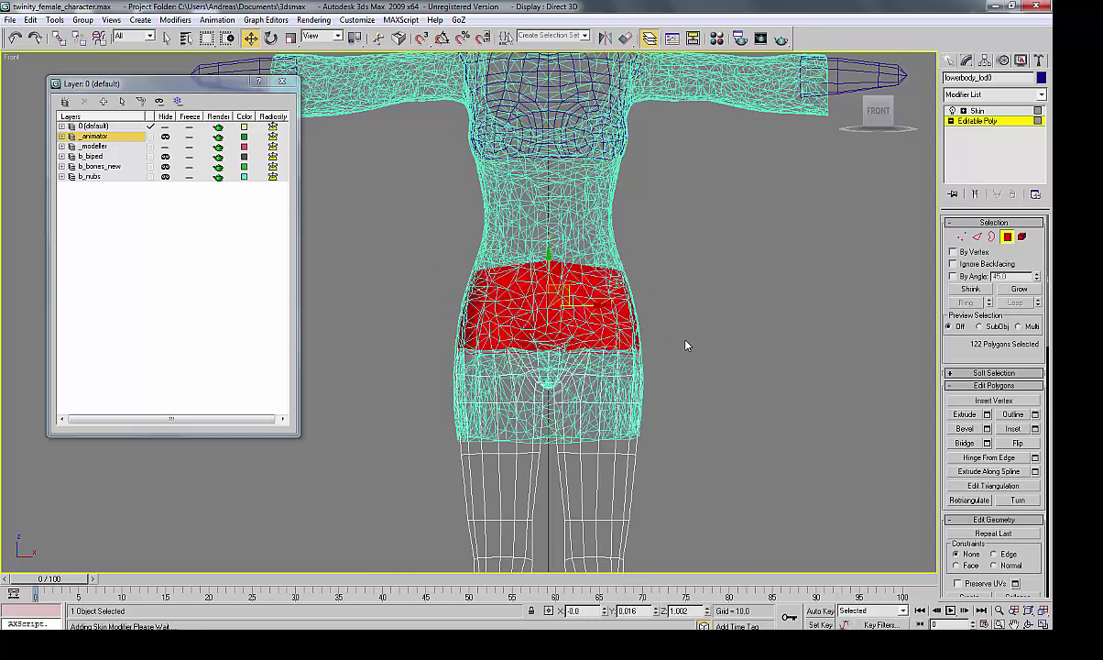
pyautogui.click(686, 345)
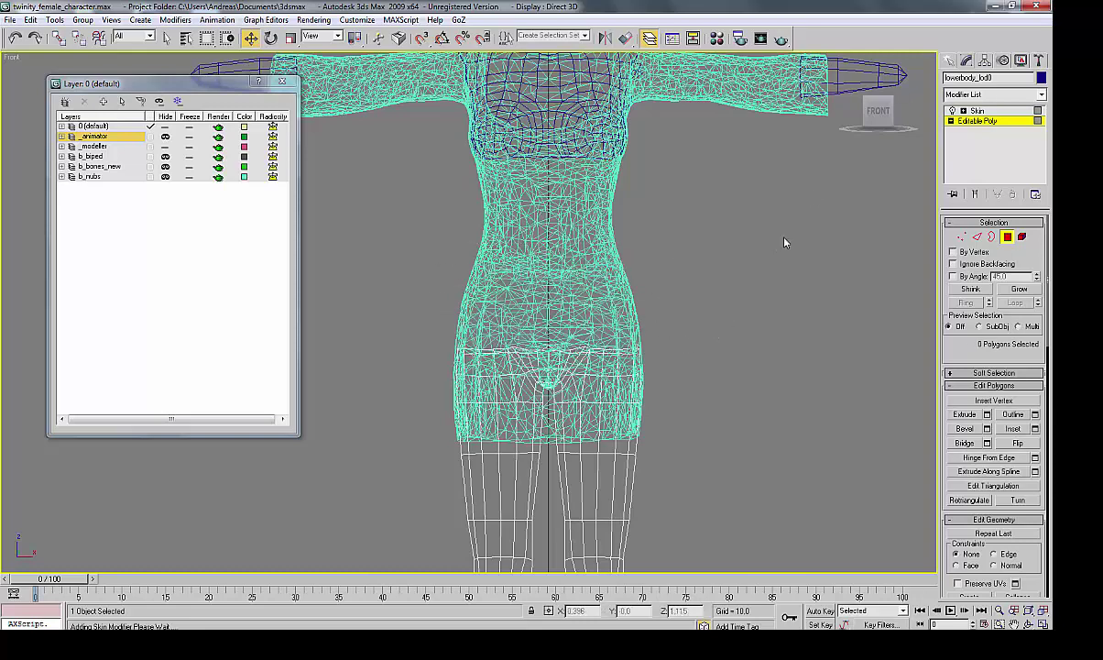
# In the Right view, delete the remaining lowerbody_lod0 polygons at the buttocks and at the front of the hips under the dress.
pyautogui.click(904, 112)
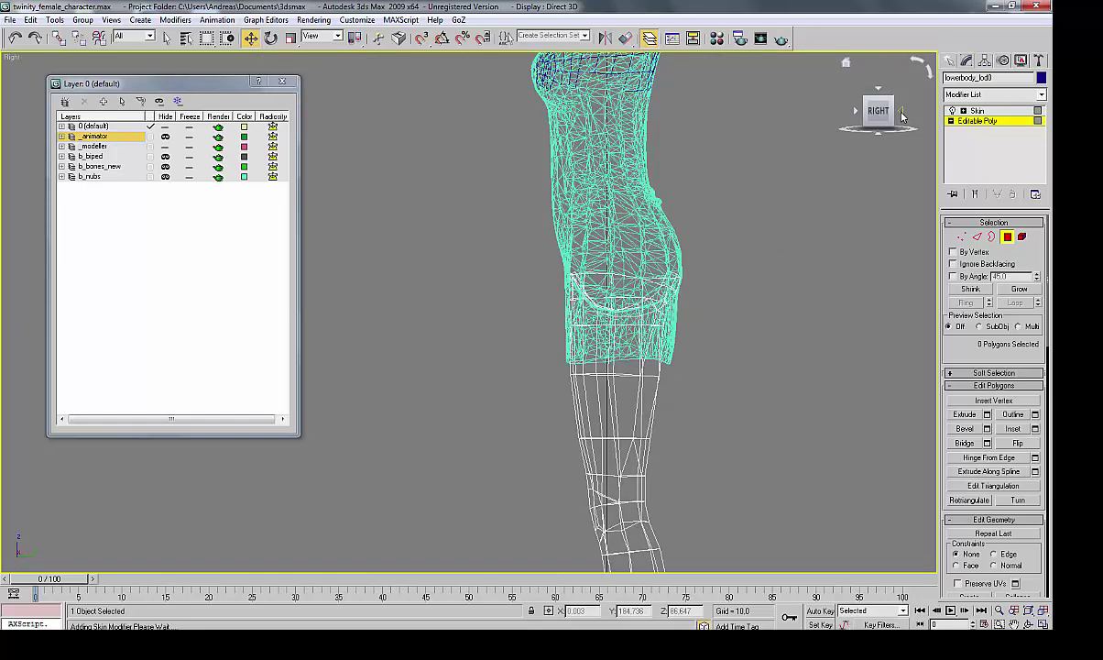
pyautogui.scroll(3, 746, 276)
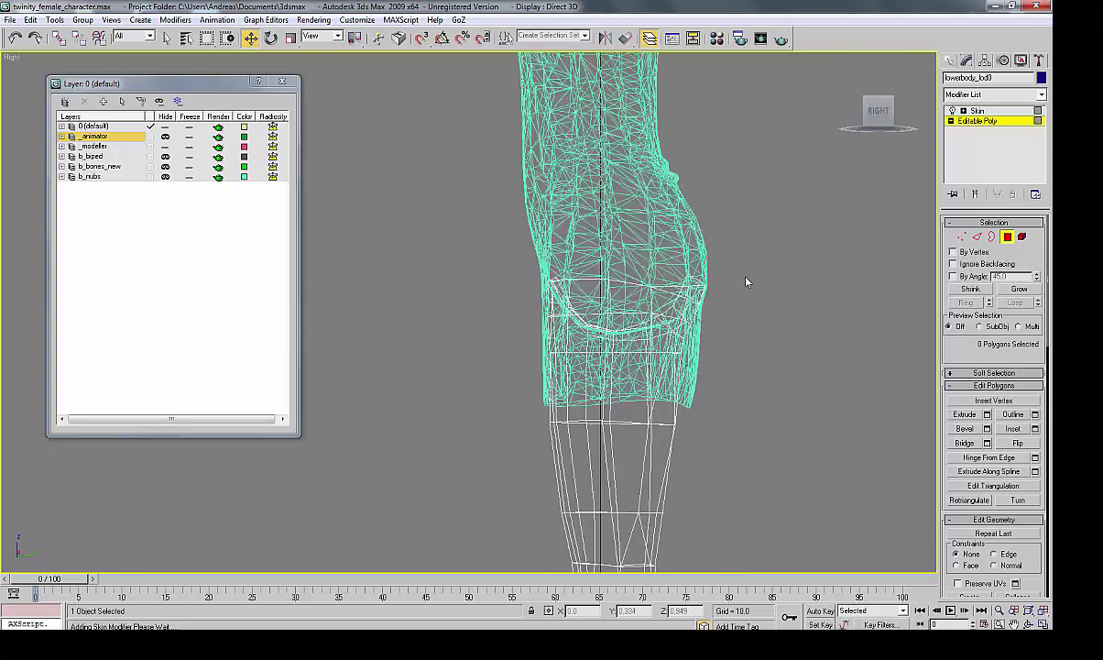
pyautogui.scroll(1, 746, 282)
pyautogui.scroll(2, 669, 328)
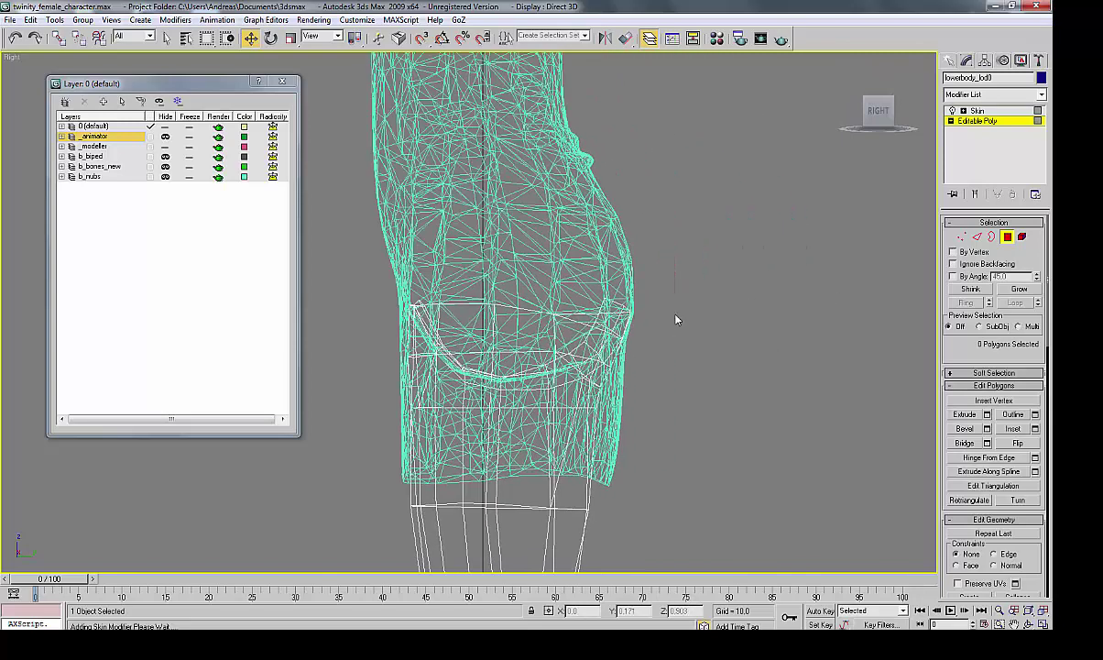
pyautogui.moveTo(679, 259); pyautogui.dragTo(585, 376)
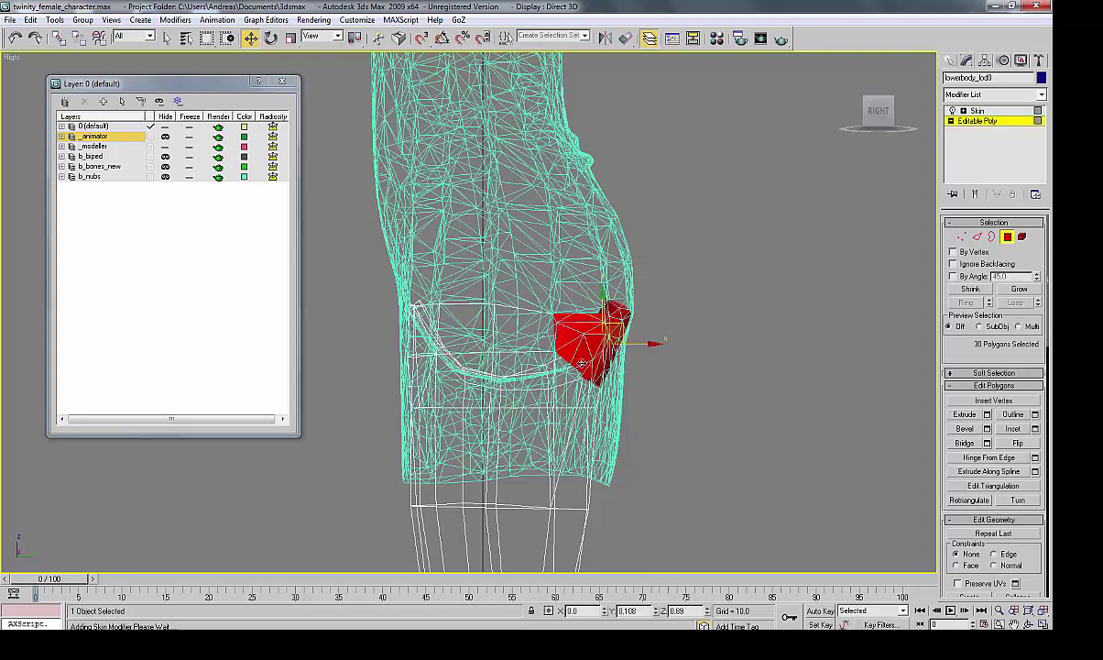
pyautogui.hotkey('ctrl', 'd')
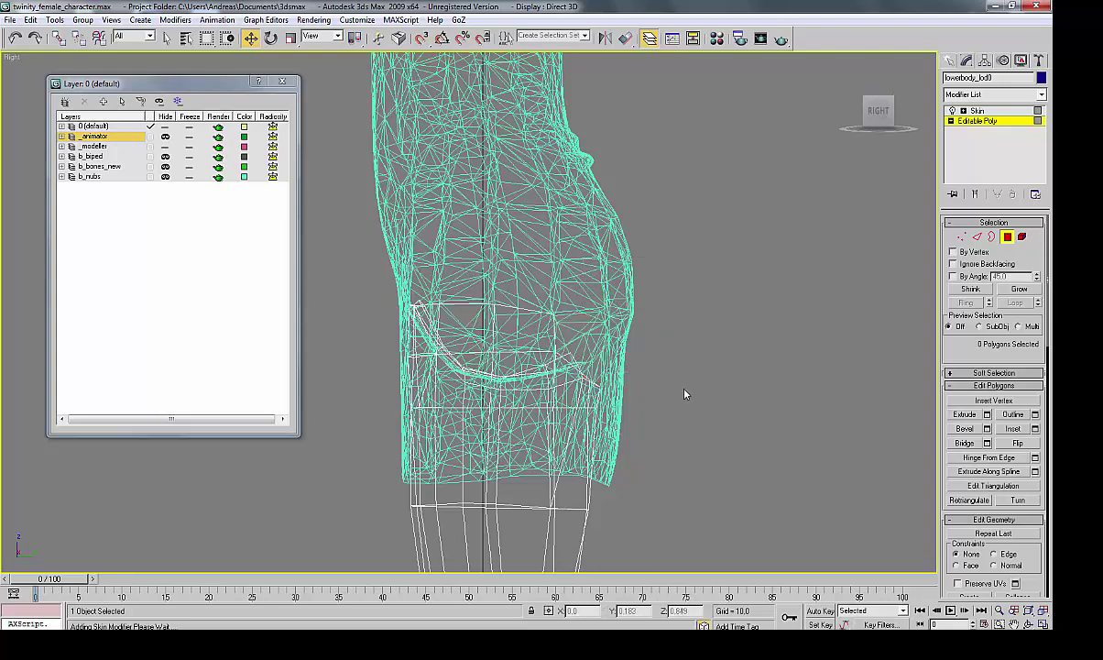
pyautogui.moveTo(685, 394); pyautogui.dragTo(731, 272, button='middle')
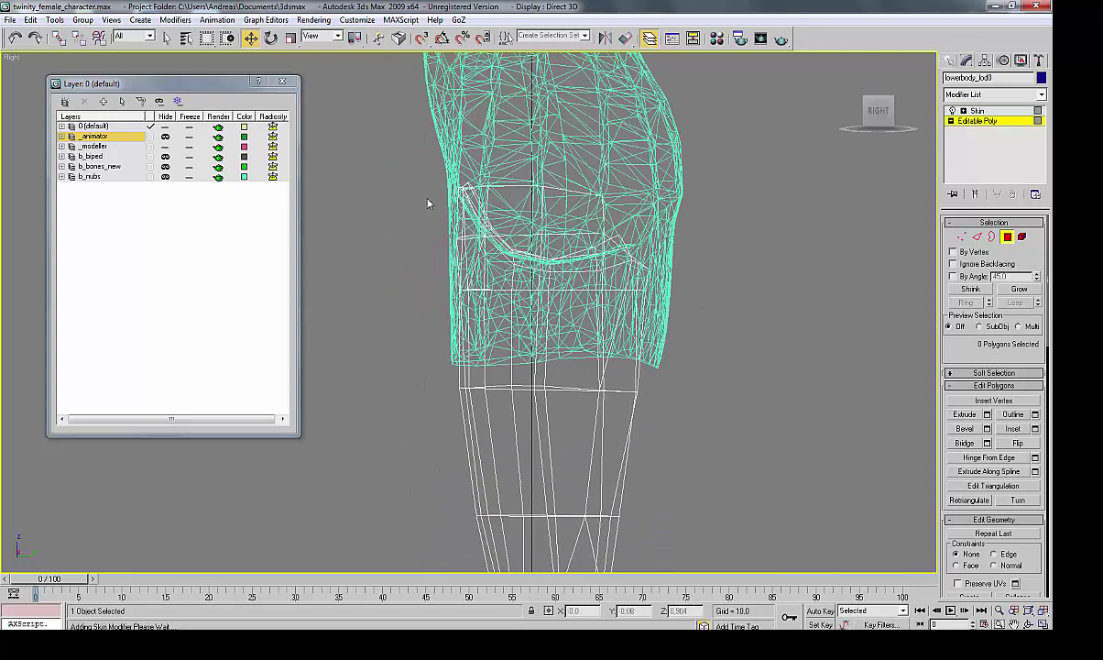
pyautogui.moveTo(406, 151); pyautogui.dragTo(483, 212)
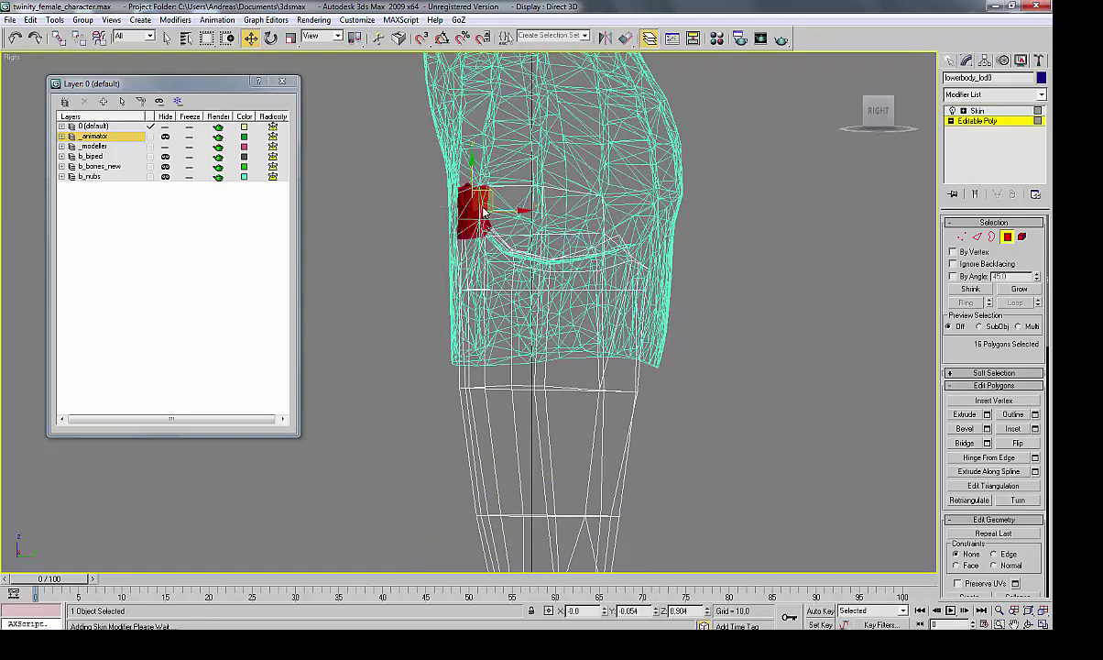
pyautogui.hotkey('ctrl', 'd')
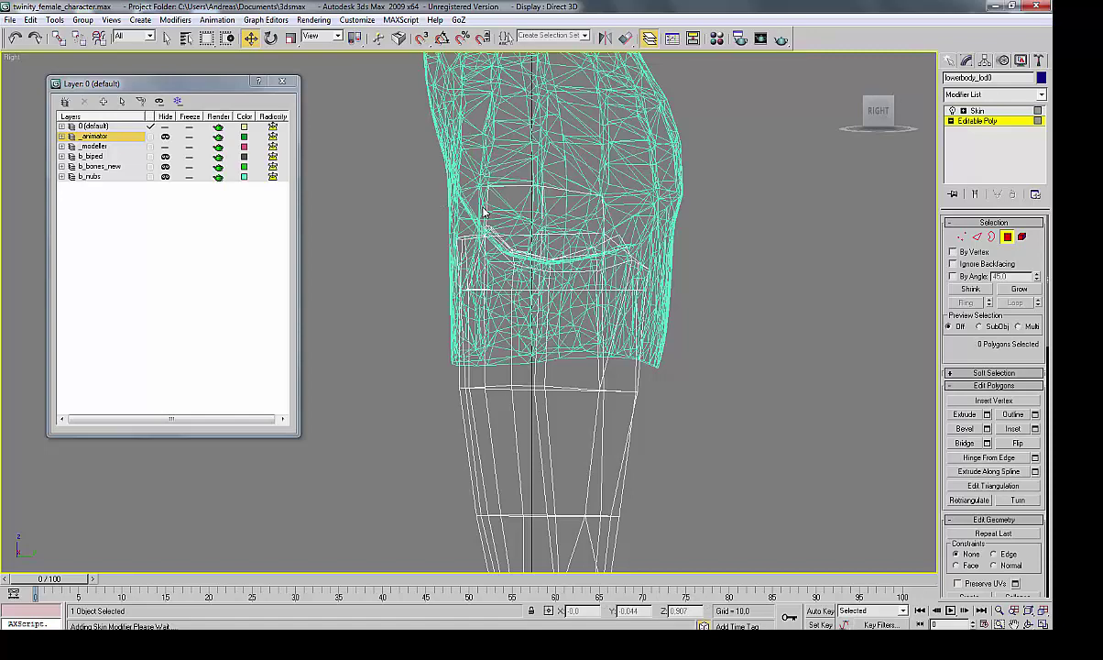
# Move the front and rear upper-thigh vertices of lowerbody_lod0 slightly inward, away from the dress surface.
pyautogui.click(961, 238)
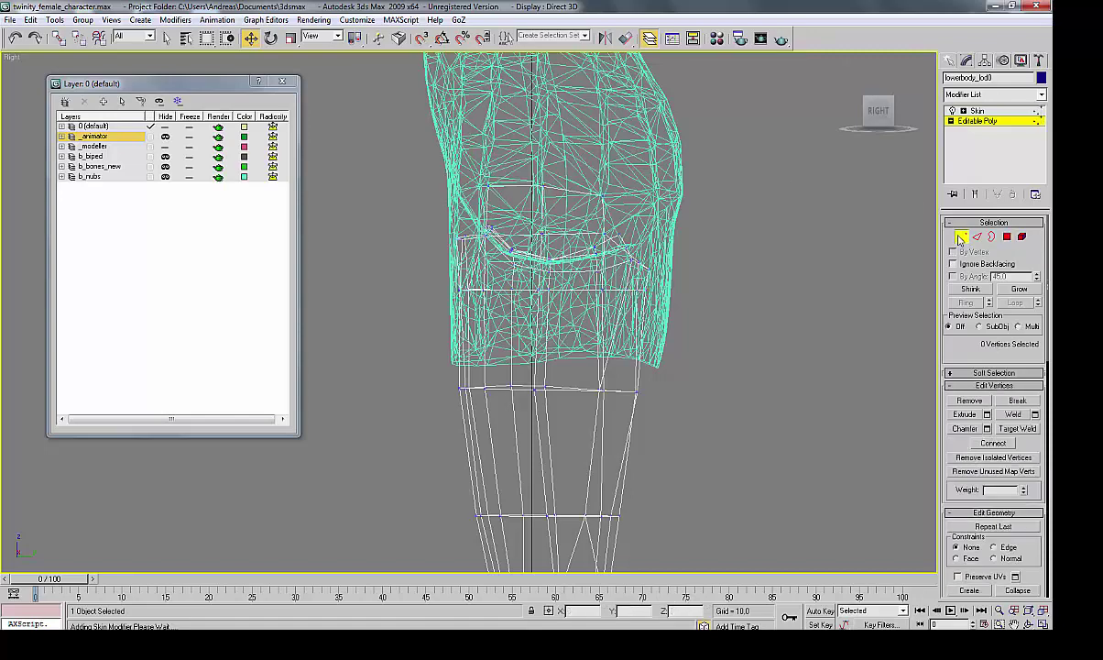
pyautogui.moveTo(425, 226); pyautogui.dragTo(478, 331)
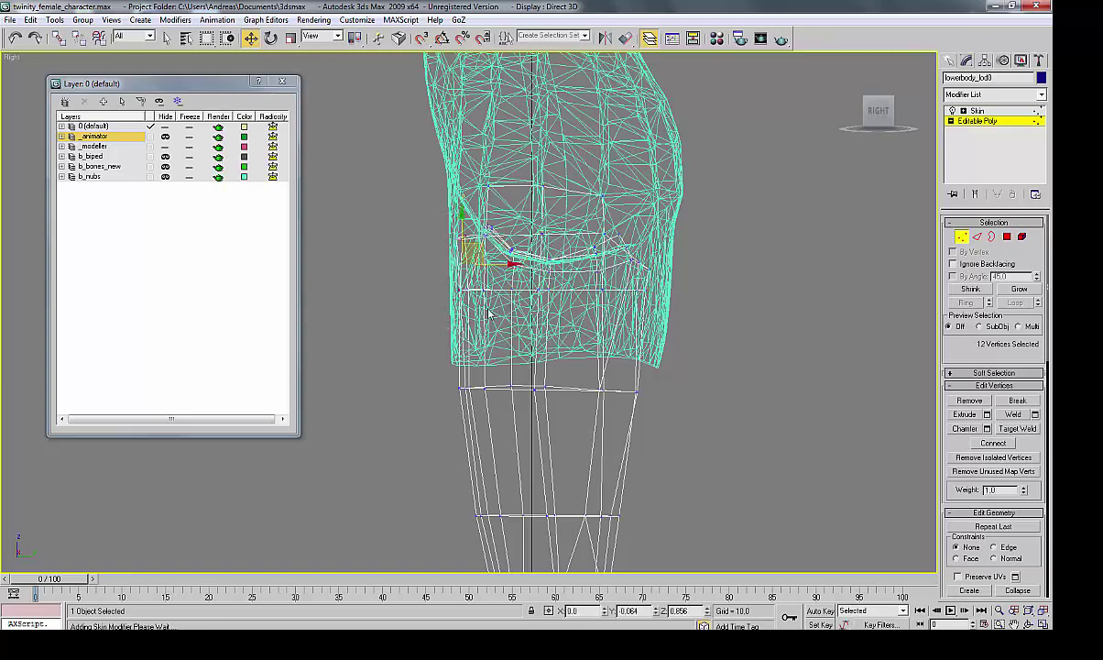
pyautogui.moveTo(513, 263); pyautogui.dragTo(518, 264)
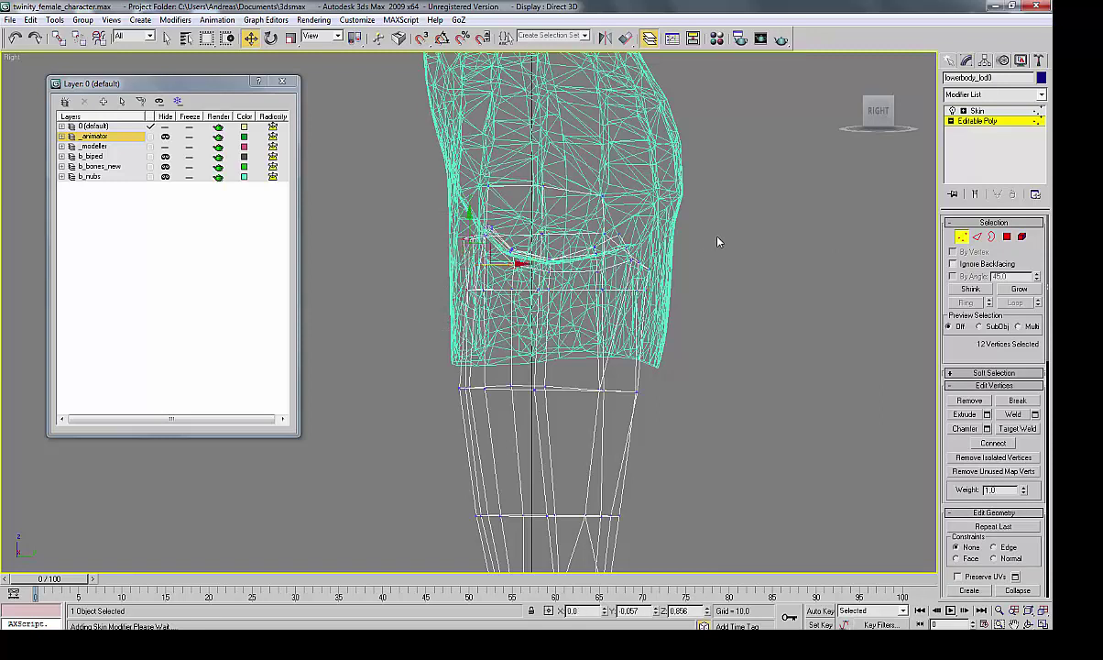
pyautogui.moveTo(719, 242); pyautogui.dragTo(643, 306)
pyautogui.moveTo(694, 274); pyautogui.dragTo(687, 283)
pyautogui.click(767, 267)
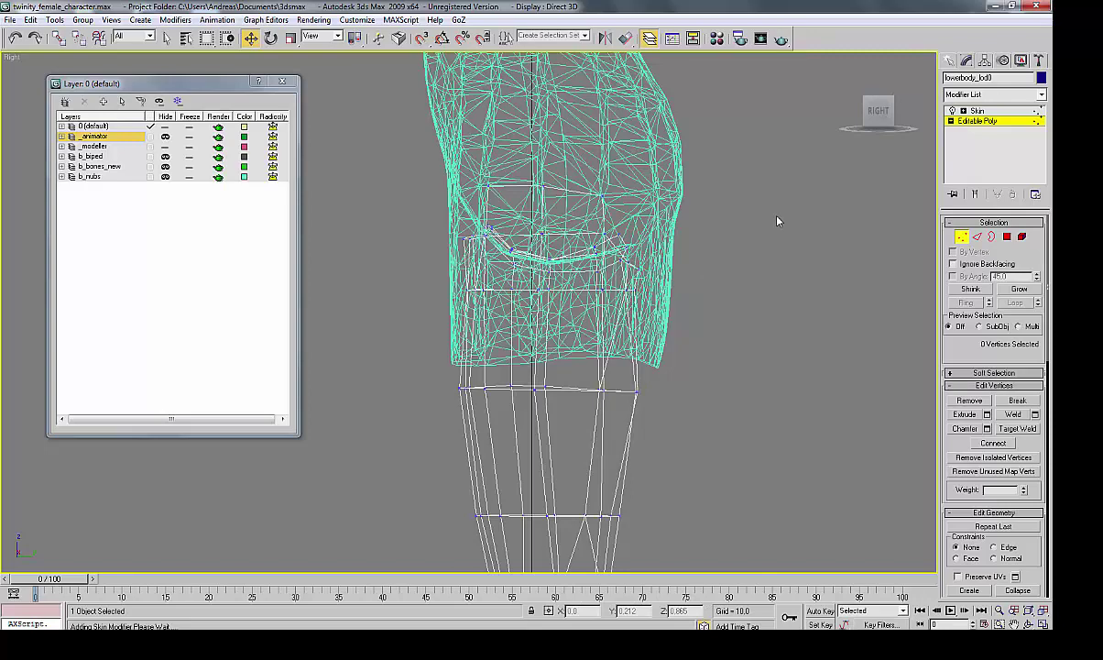
# In the Front view, delete the protruding lowerbody_lod0 polygons at the outer side of both hips.
pyautogui.click(854, 113)
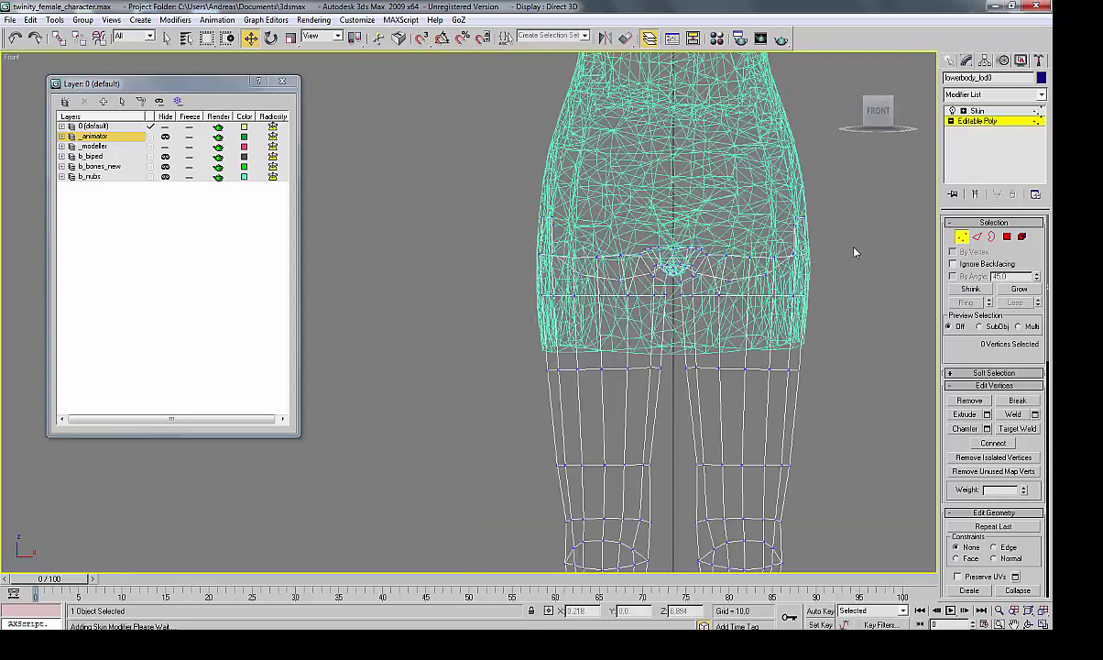
pyautogui.scroll(3, 839, 276)
pyautogui.moveTo(702, 283); pyautogui.dragTo(664, 296, button='middle')
pyautogui.scroll(-2, 718, 241)
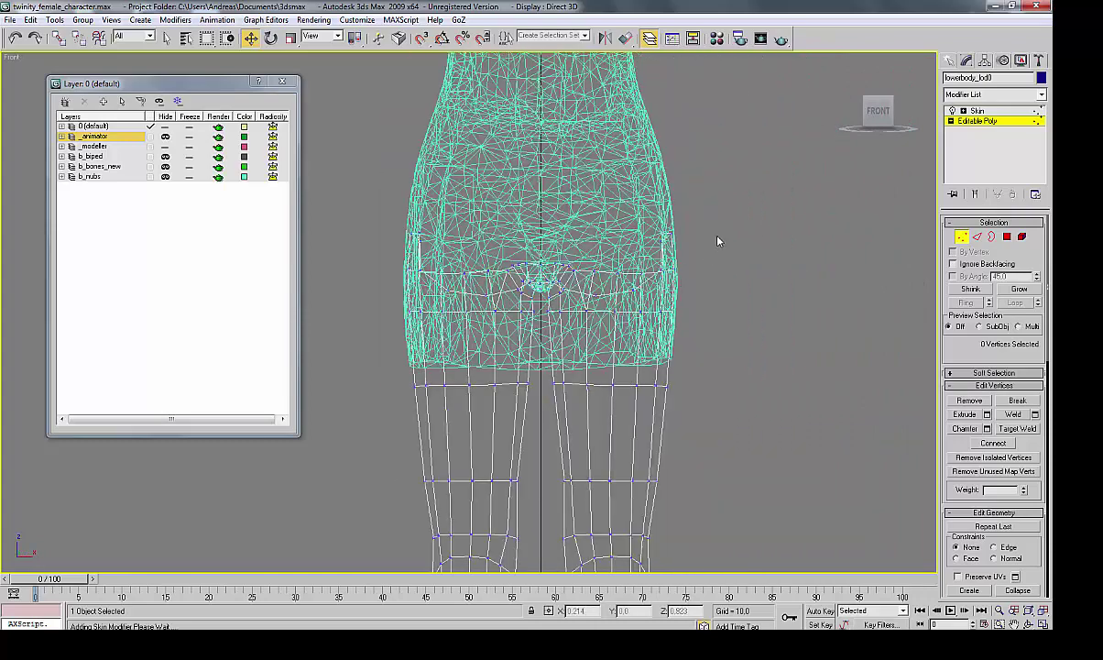
pyautogui.moveTo(719, 217); pyautogui.dragTo(654, 256)
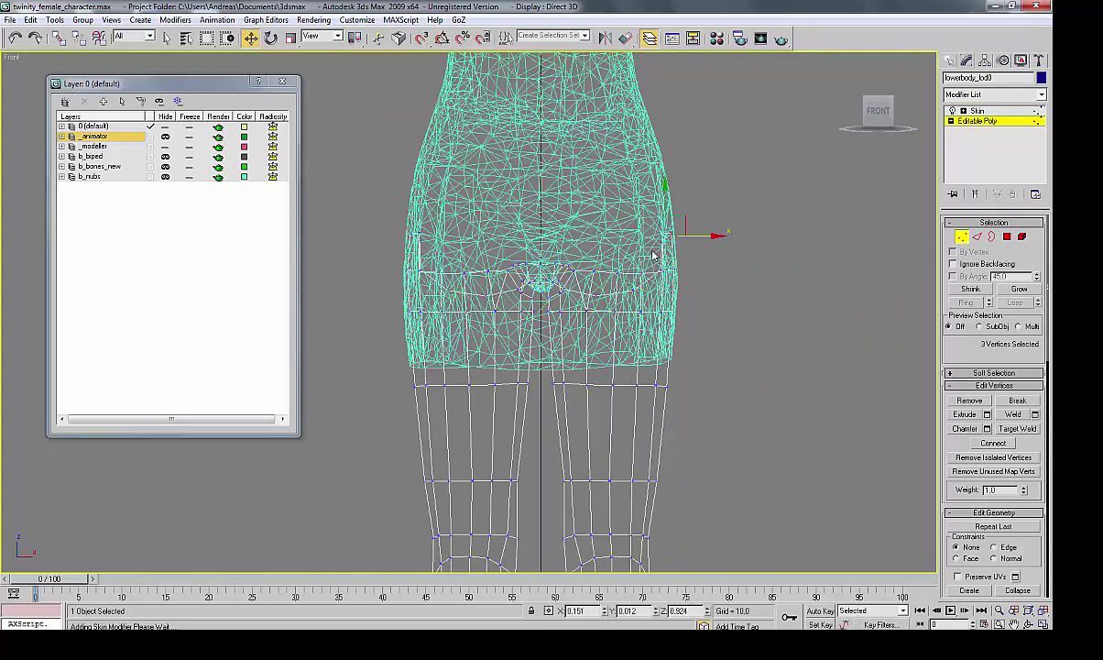
pyautogui.press('4')
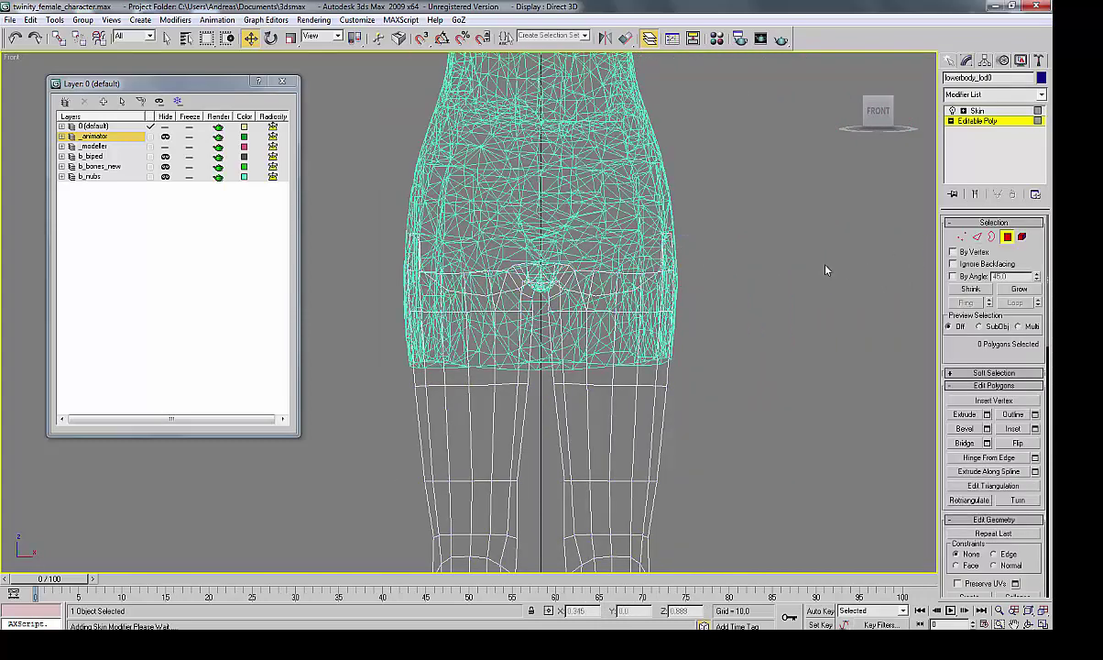
pyautogui.moveTo(728, 222); pyautogui.dragTo(647, 263)
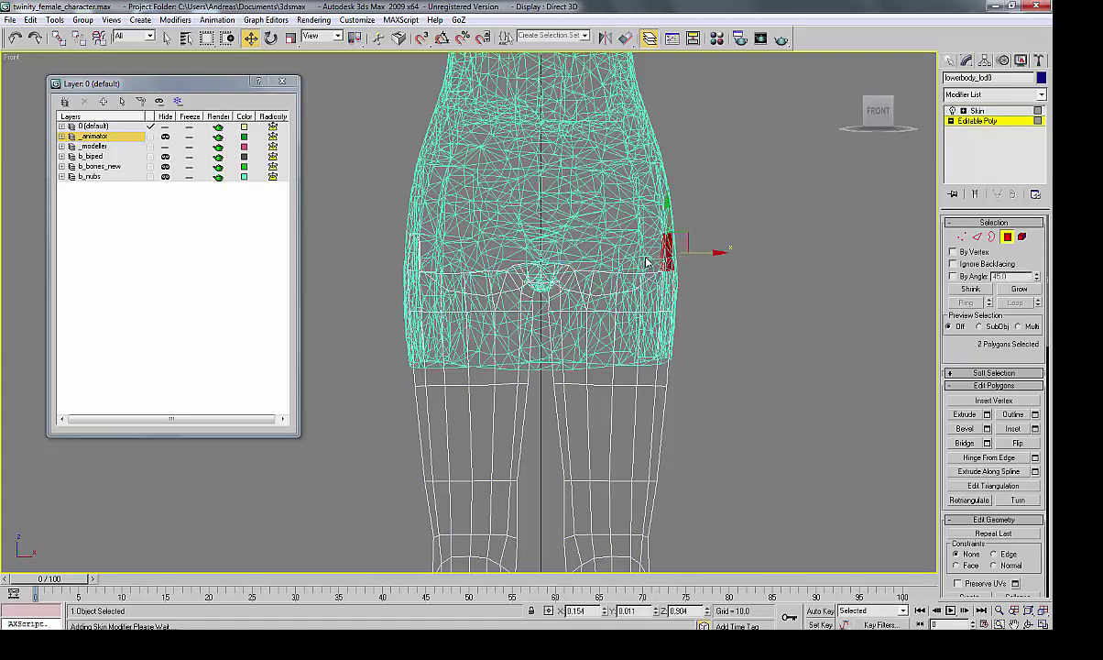
pyautogui.moveTo(343, 200); pyautogui.dragTo(456, 261)
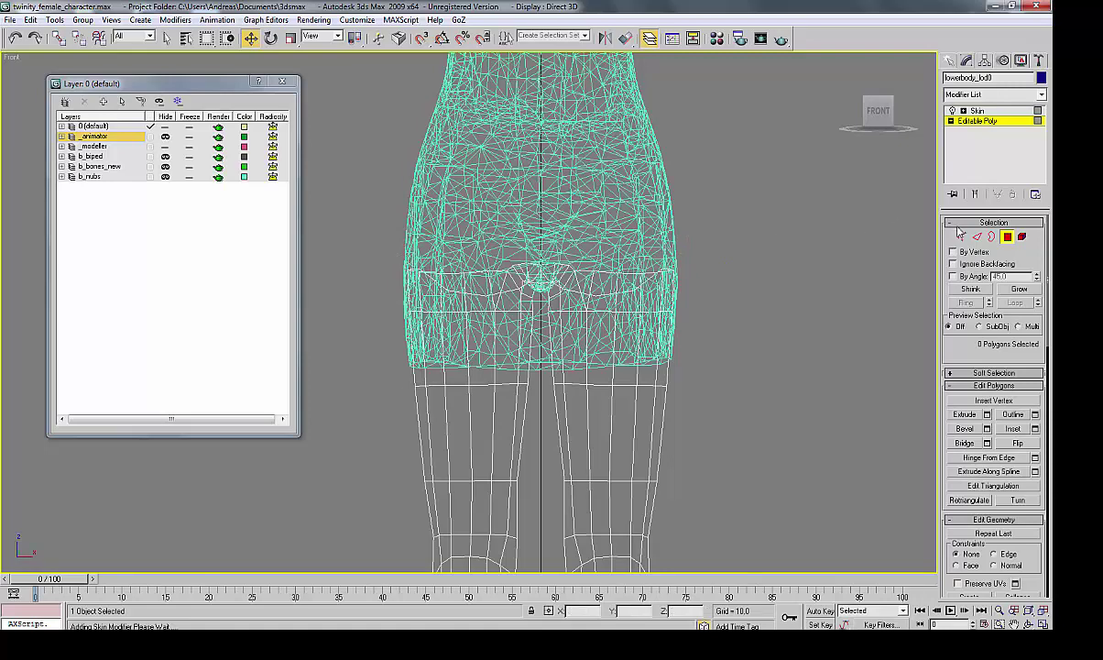
# Move the outer upper-thigh vertices on both sides of lowerbody_lod0 slightly inward, and deselect the mesh.
pyautogui.press('1')
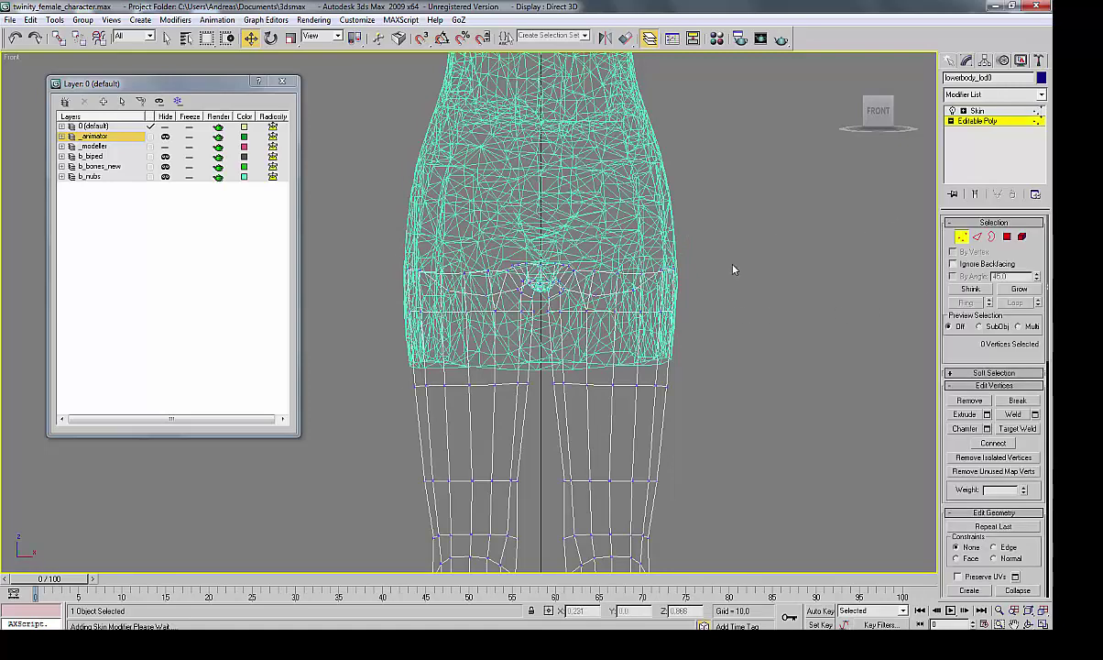
pyautogui.moveTo(700, 265); pyautogui.dragTo(654, 338)
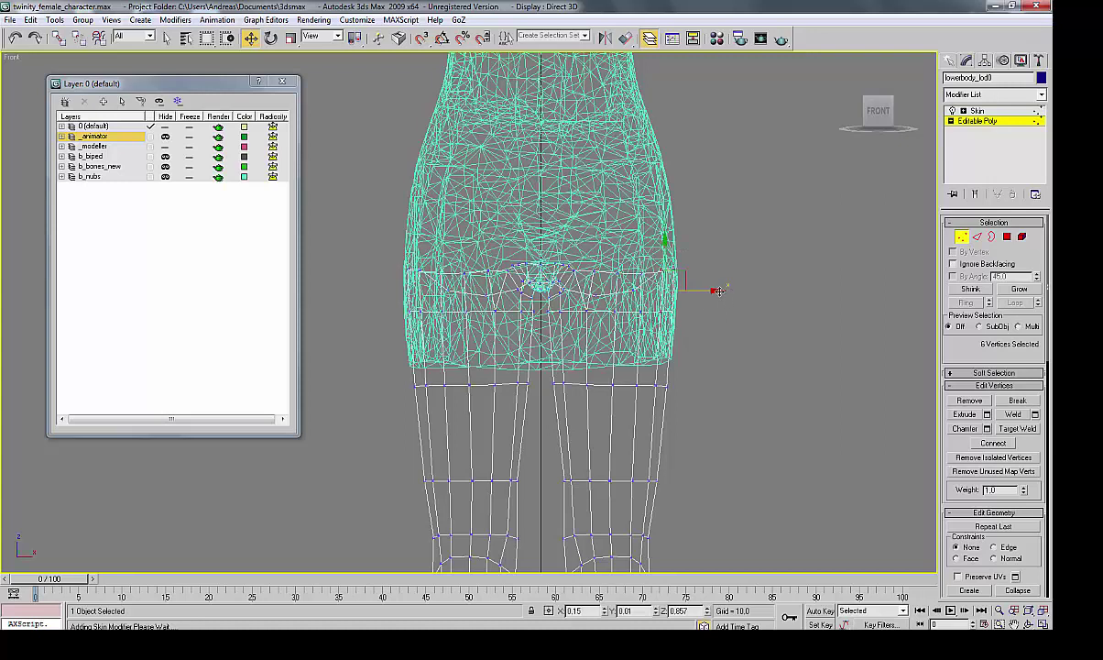
pyautogui.moveTo(717, 291); pyautogui.dragTo(707, 291)
pyautogui.moveTo(383, 263); pyautogui.dragTo(414, 330)
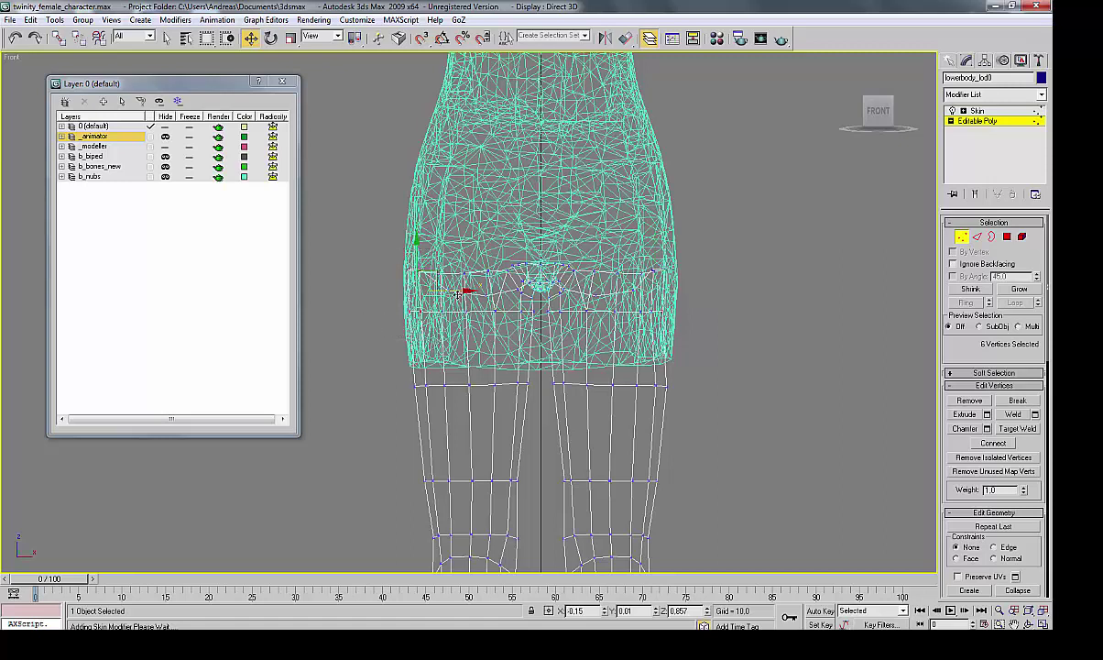
pyautogui.moveTo(467, 291); pyautogui.dragTo(477, 290)
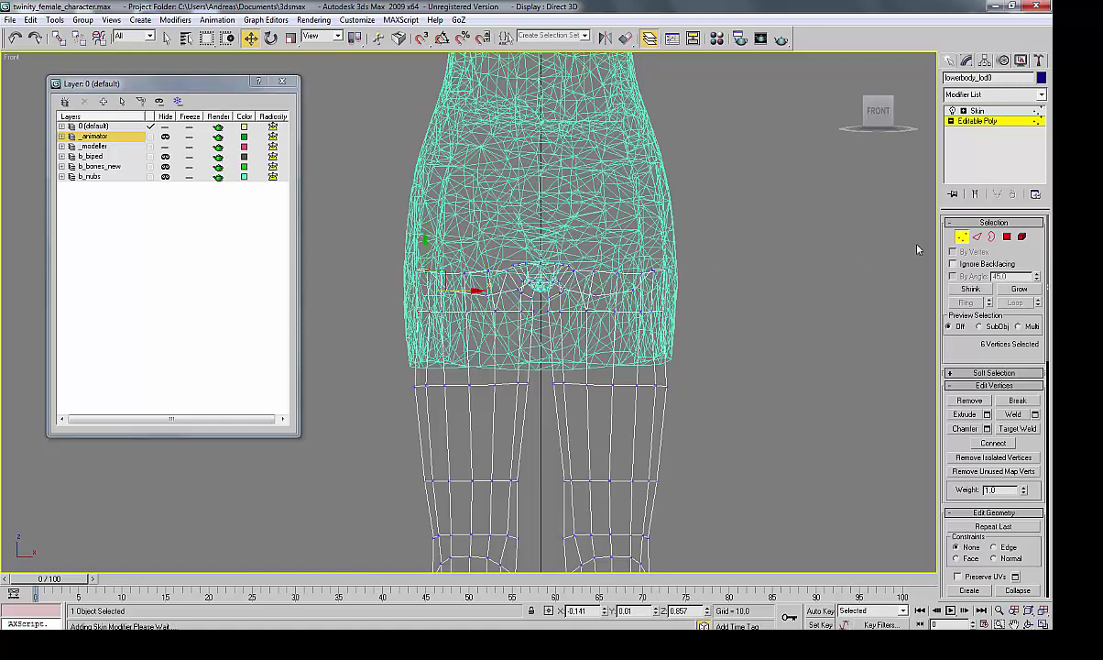
pyautogui.click(850, 306)
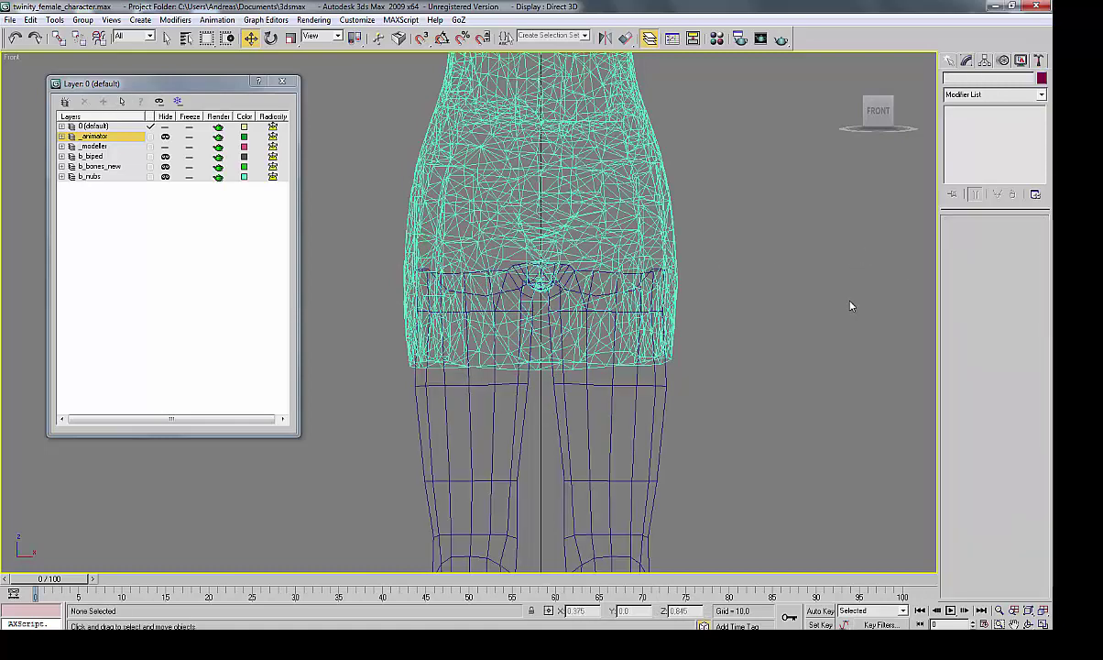
# Unhide the b_bones_new layer and return to the four-viewport layout with the Perspective view active.
pyautogui.click(166, 167)
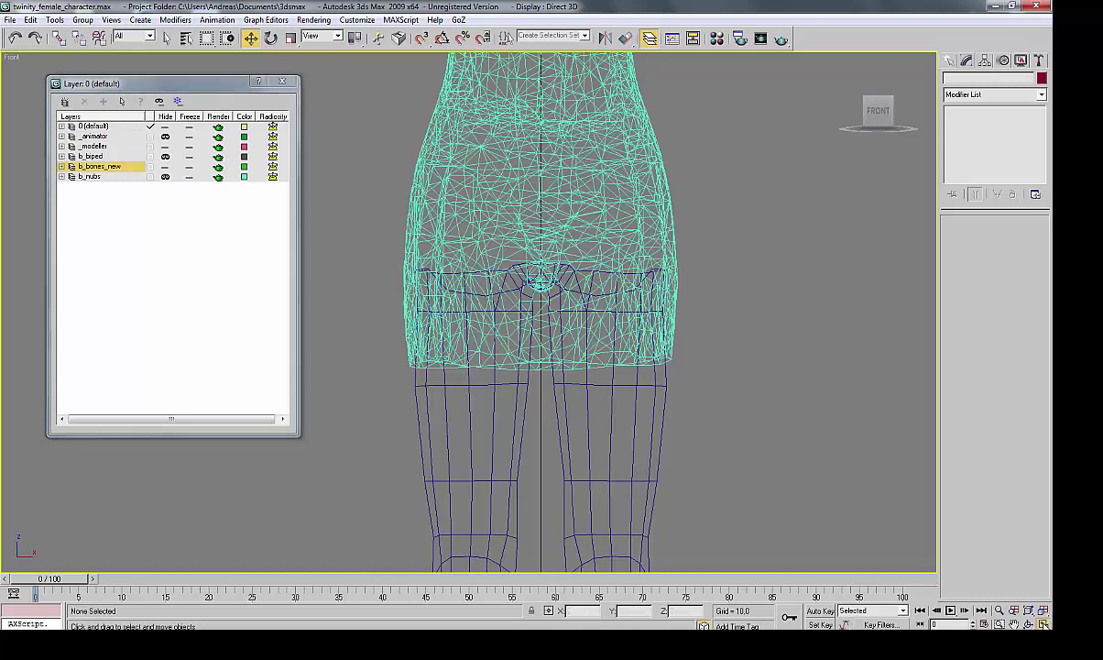
pyautogui.hotkey('alt', 'w')
pyautogui.click(792, 455)
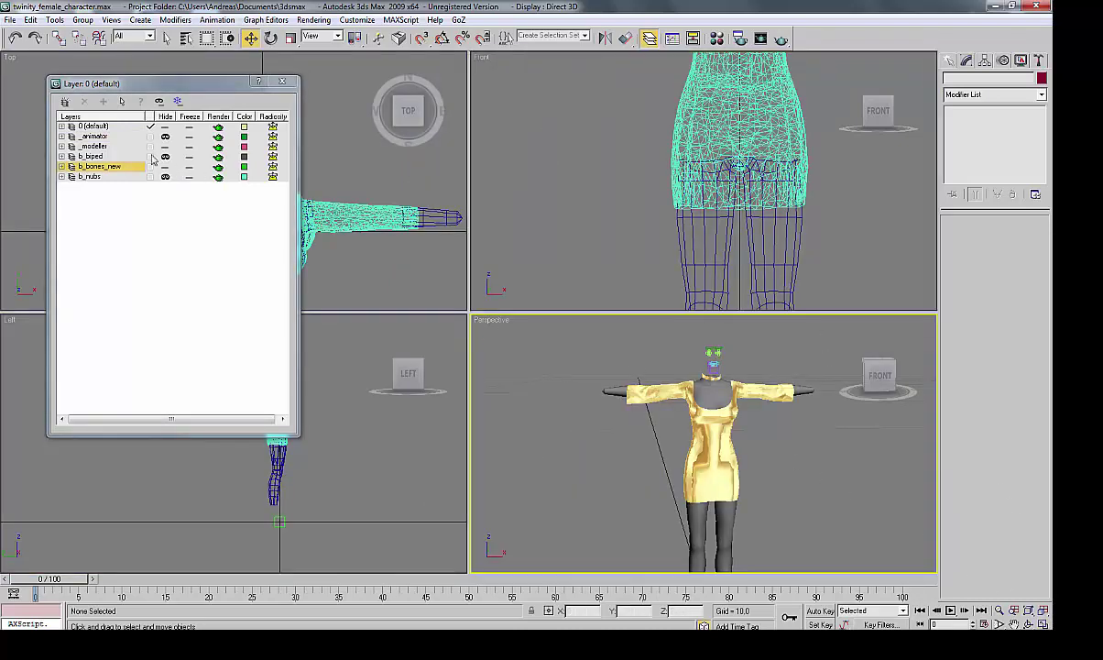
# Start a scene export and choose the desktop project folder whose name begins with 000 as the destination.
pyautogui.click(11, 20)
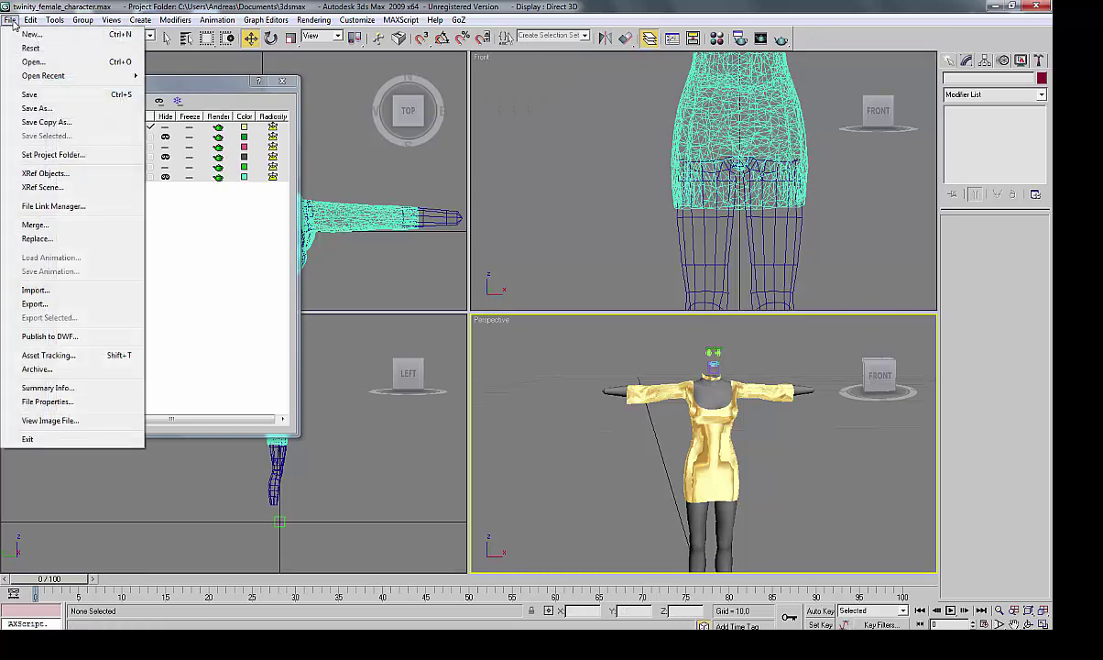
pyautogui.click(34, 304)
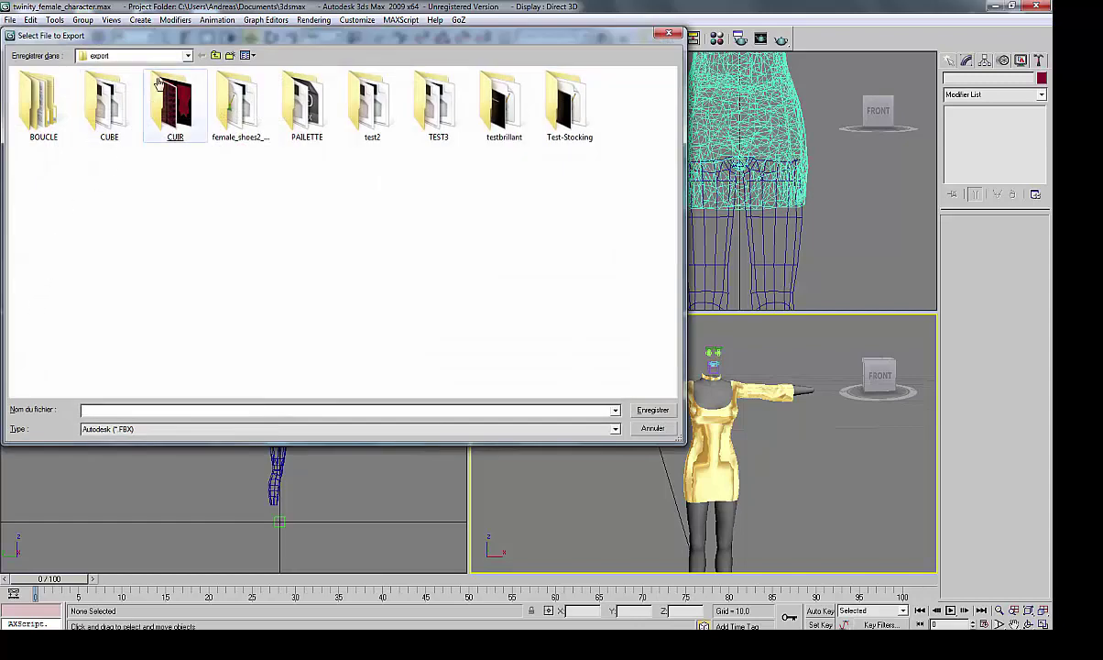
pyautogui.click(189, 56)
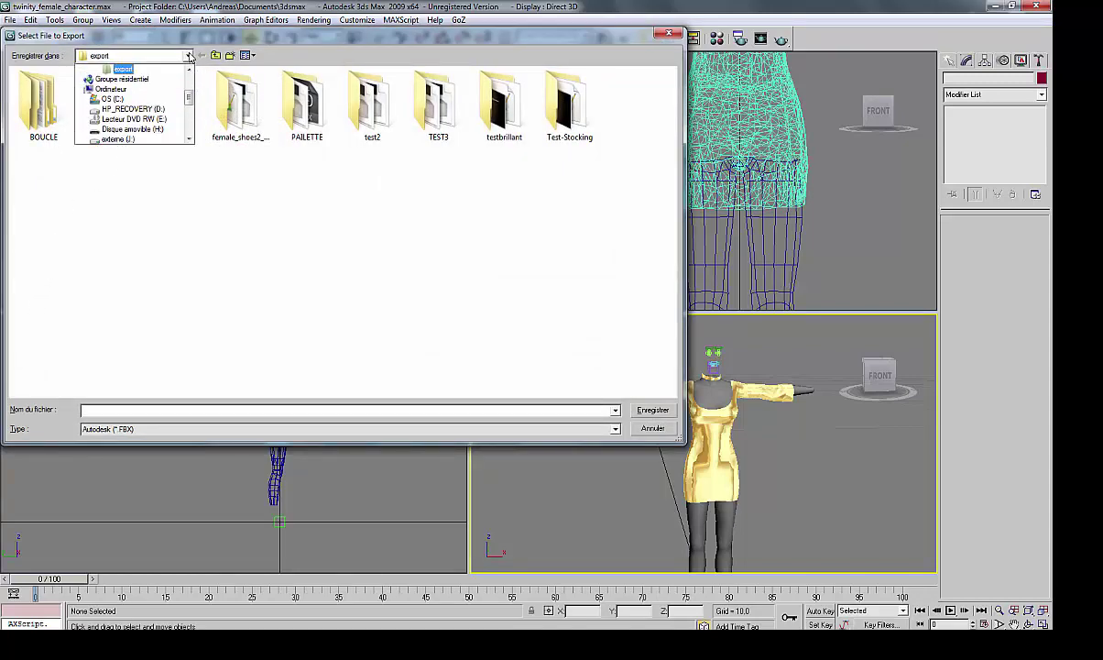
pyautogui.moveTo(189, 99); pyautogui.dragTo(188, 79)
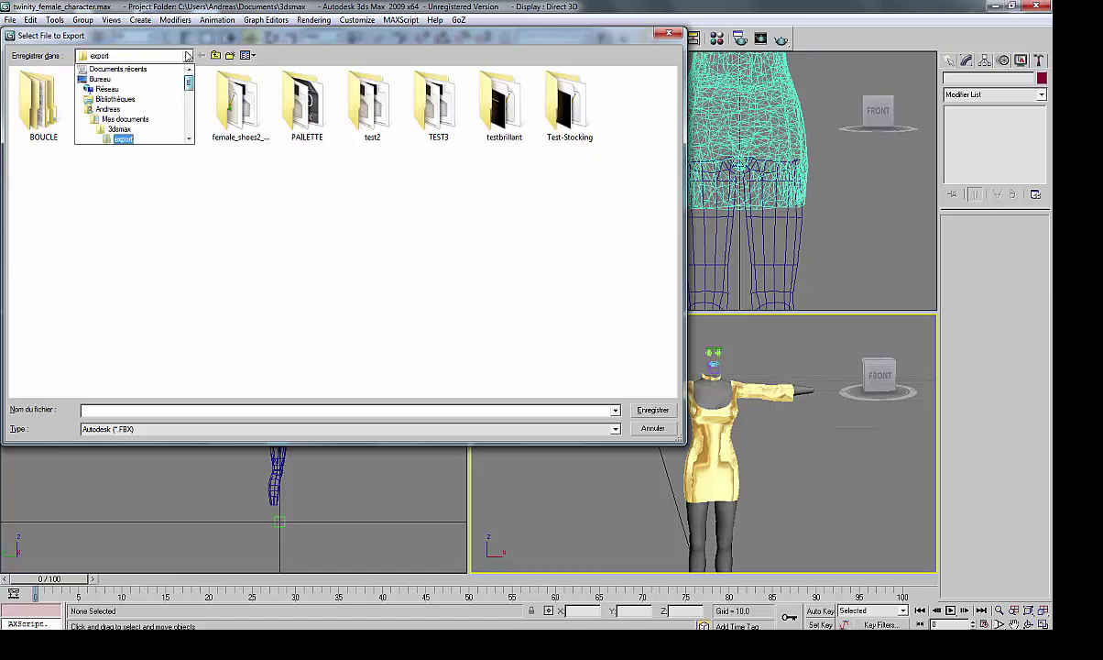
pyautogui.click(101, 79)
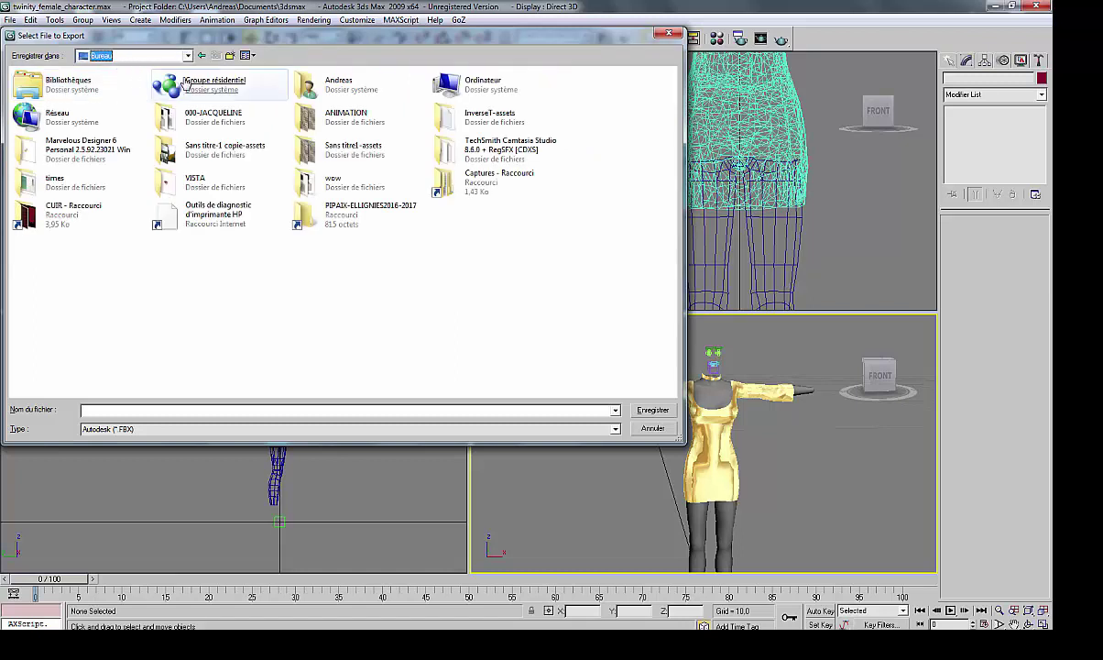
pyautogui.doubleClick(212, 114)
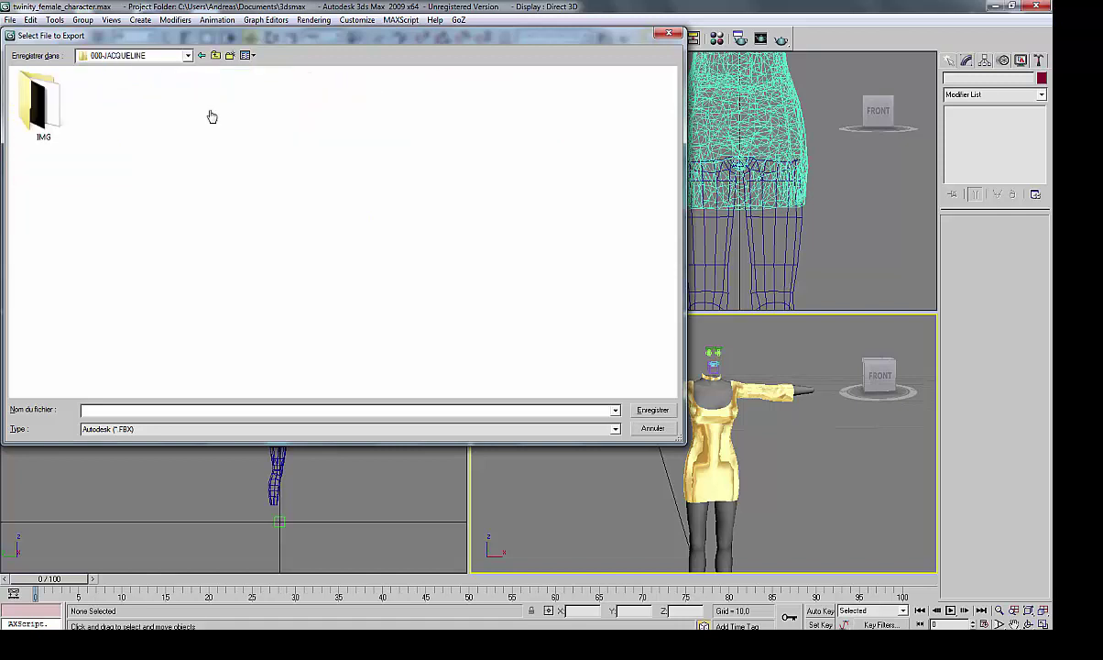
# Create a subfolder named TEST in the project folder and open it as the export location.
pyautogui.rightClick(158, 179)
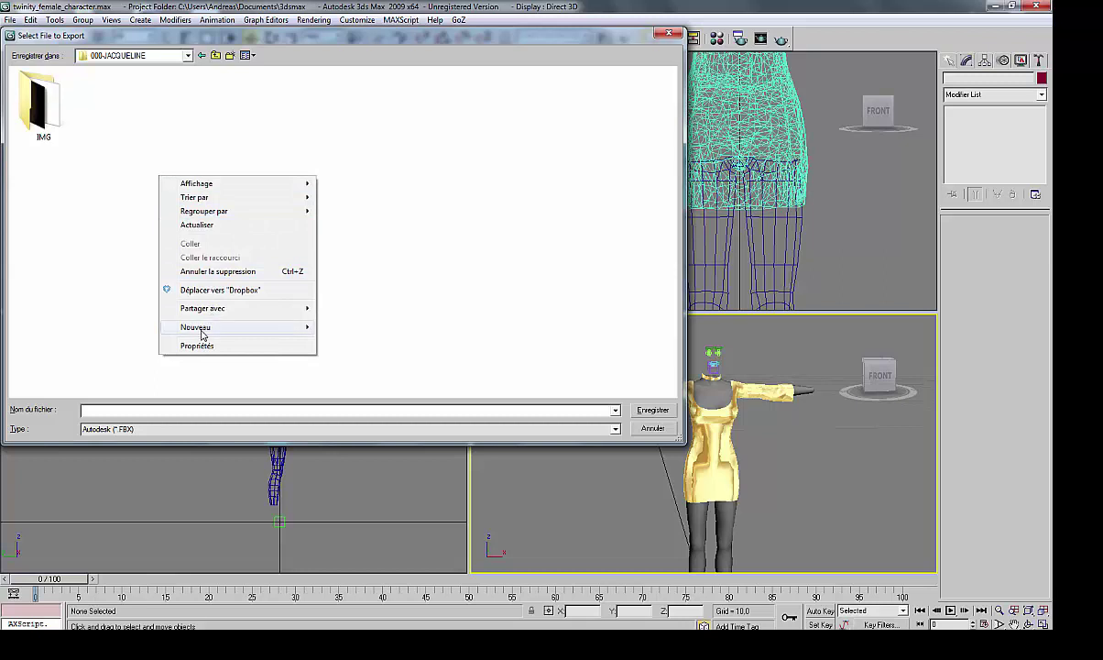
pyautogui.moveTo(202, 334)
pyautogui.click(346, 328)
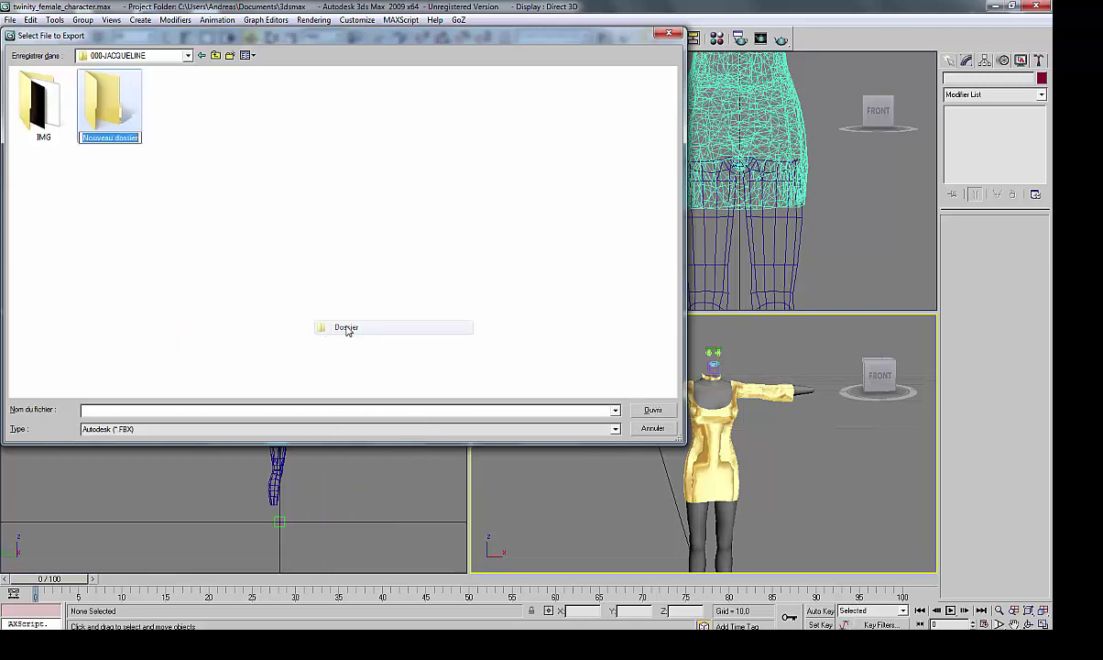
pyautogui.write('TEST')
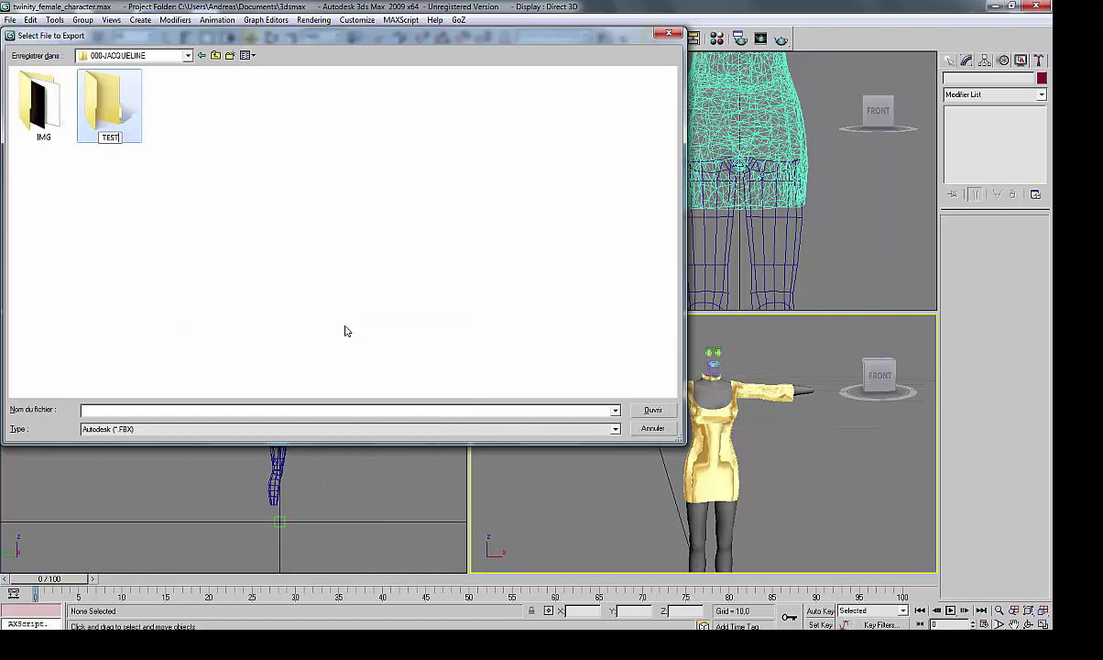
pyautogui.click(108, 121)
pyautogui.doubleClick(108, 121)
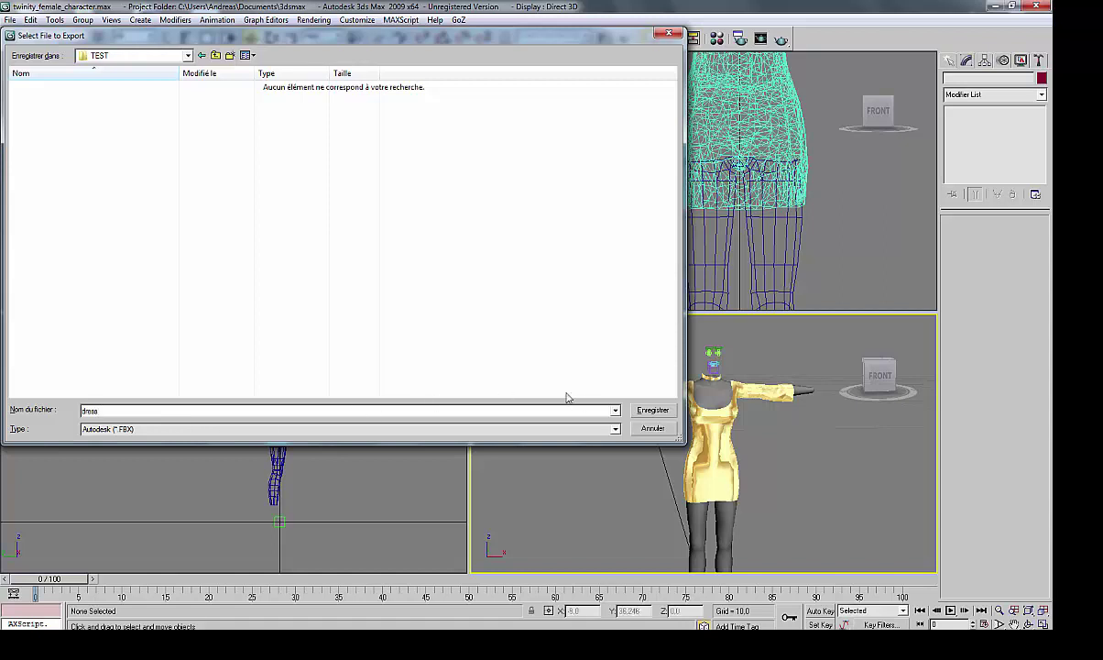
# Export the scene to the TEST folder as dress in COLLADA (*.DAE) format, accepting the preset ColladaMax options.
pyautogui.click(616, 430)
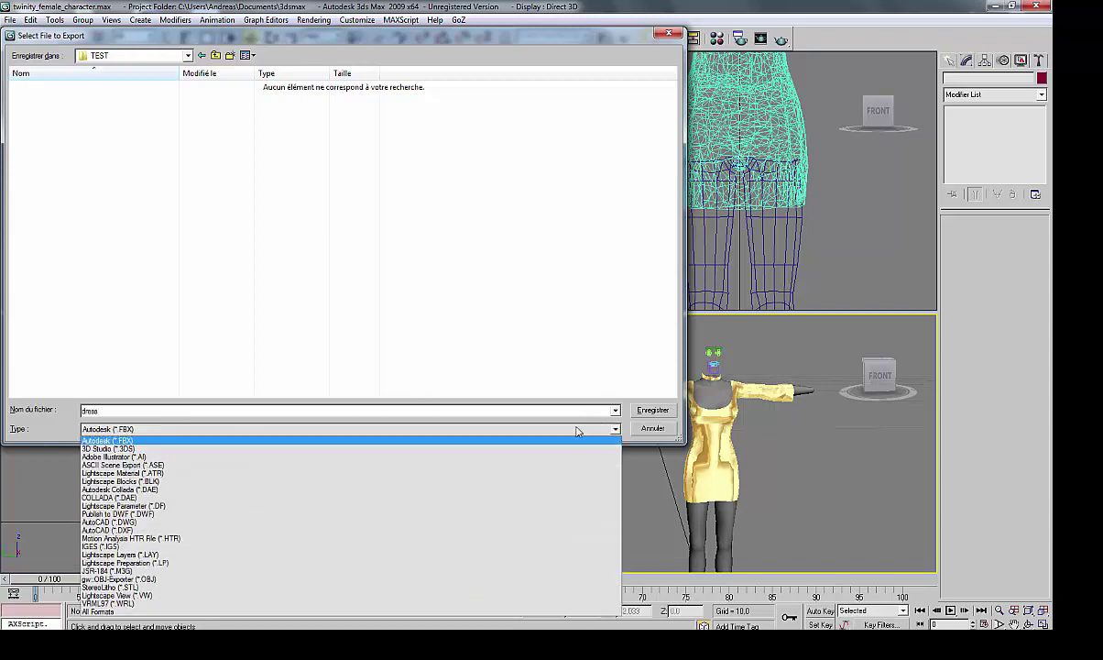
pyautogui.click(128, 497)
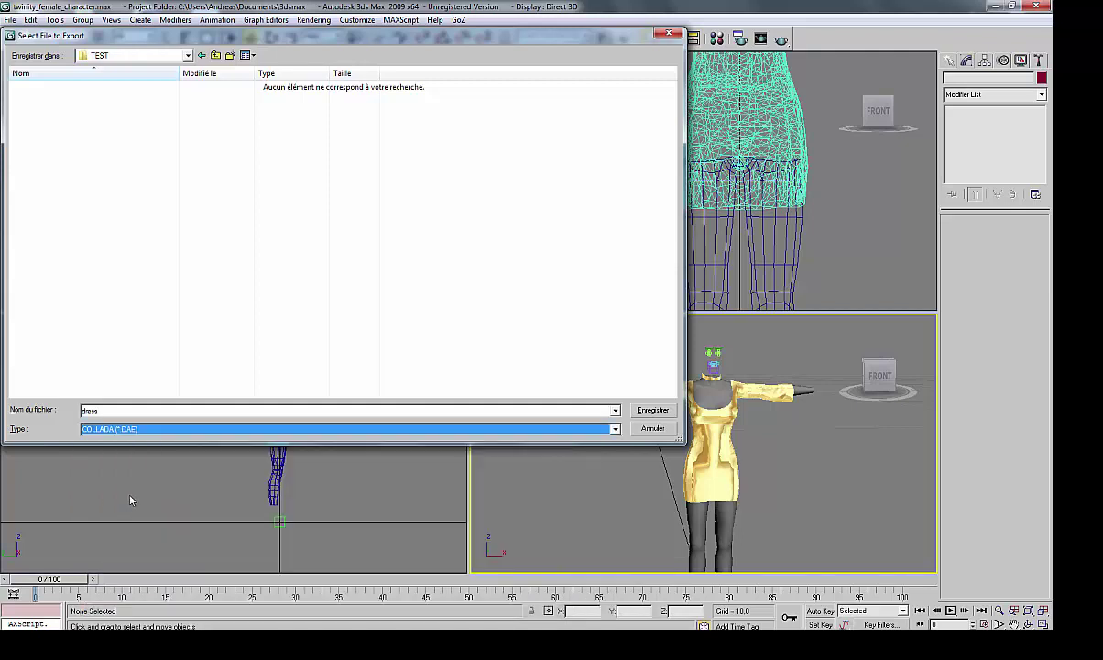
pyautogui.click(653, 409)
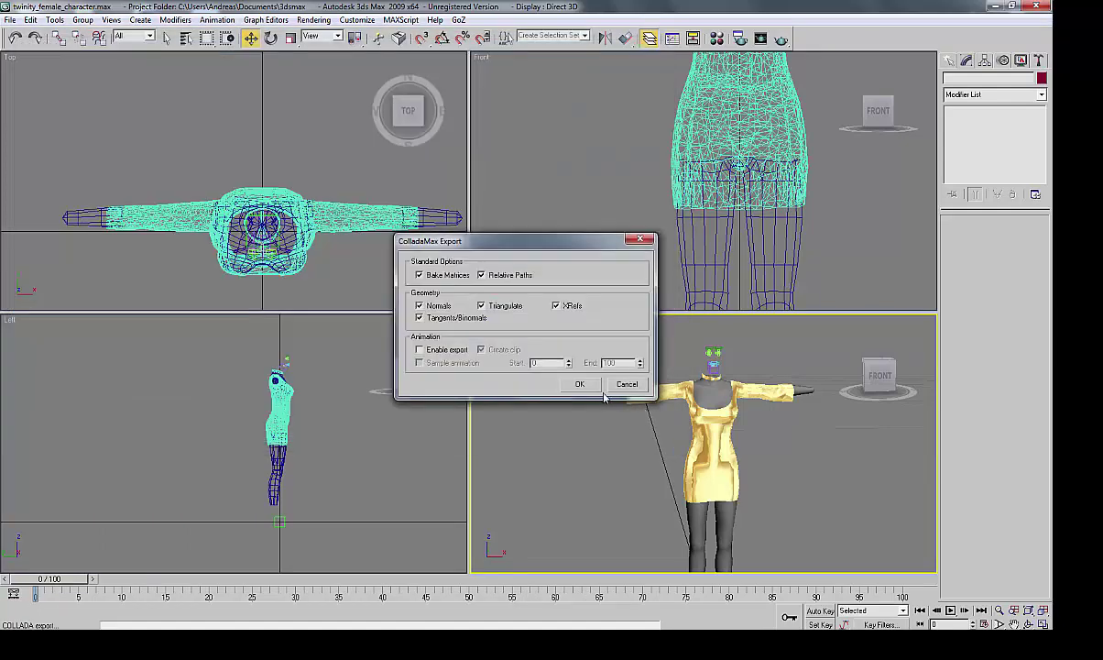
pyautogui.click(579, 384)
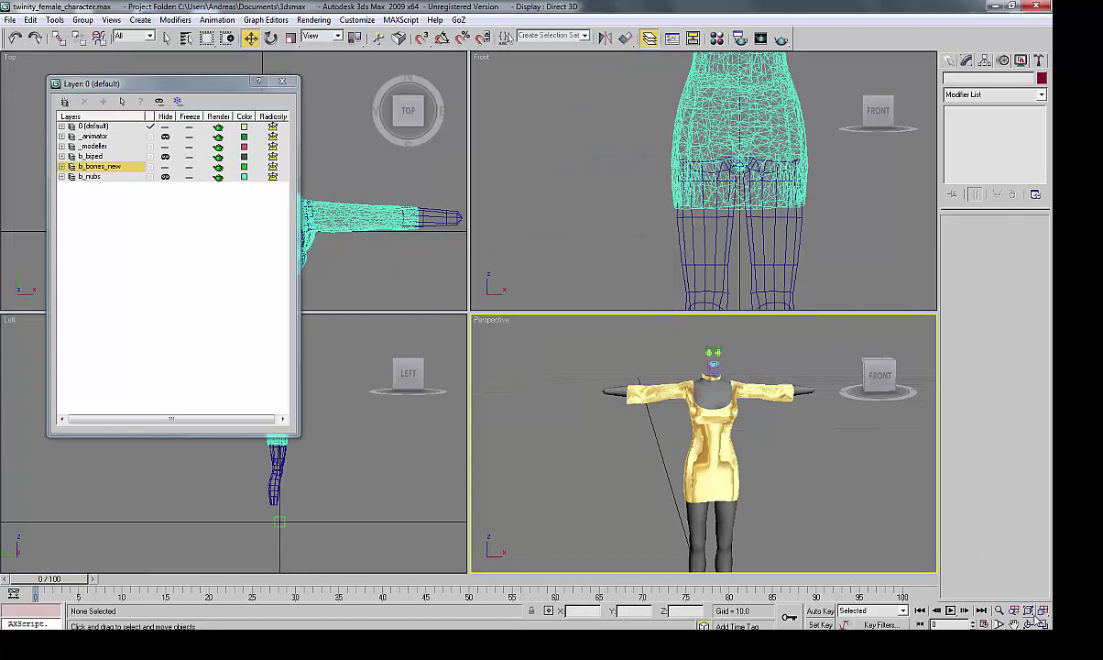
# Close the layer list and render the dressed character from the front in the maximized Perspective viewport.
pyautogui.hotkey('alt', 'w')
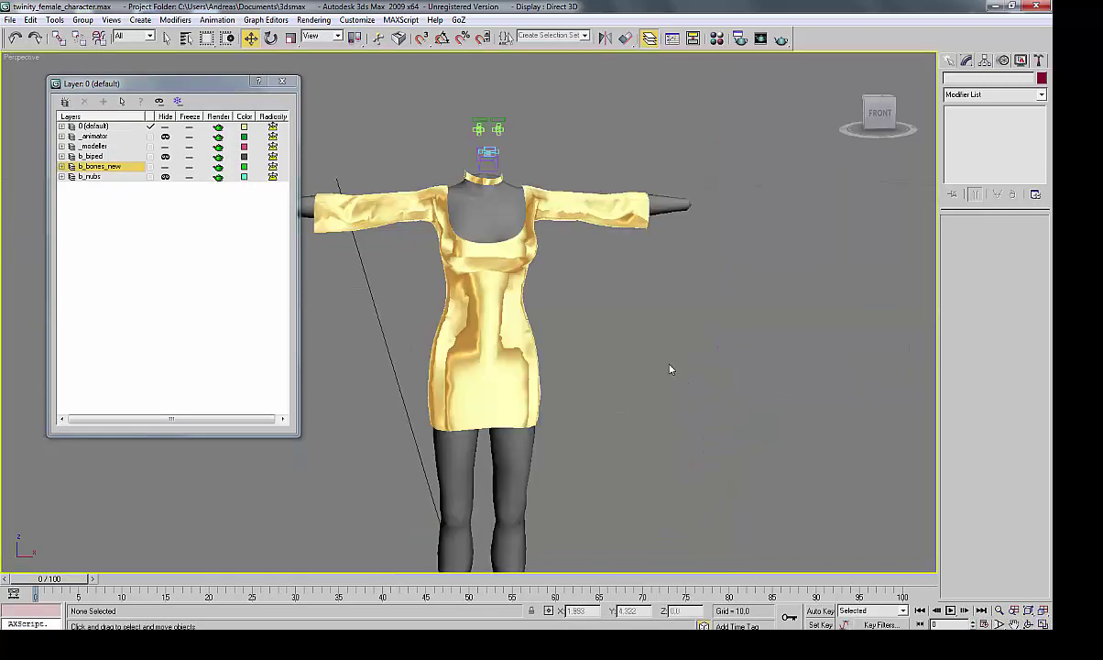
pyautogui.click(282, 82)
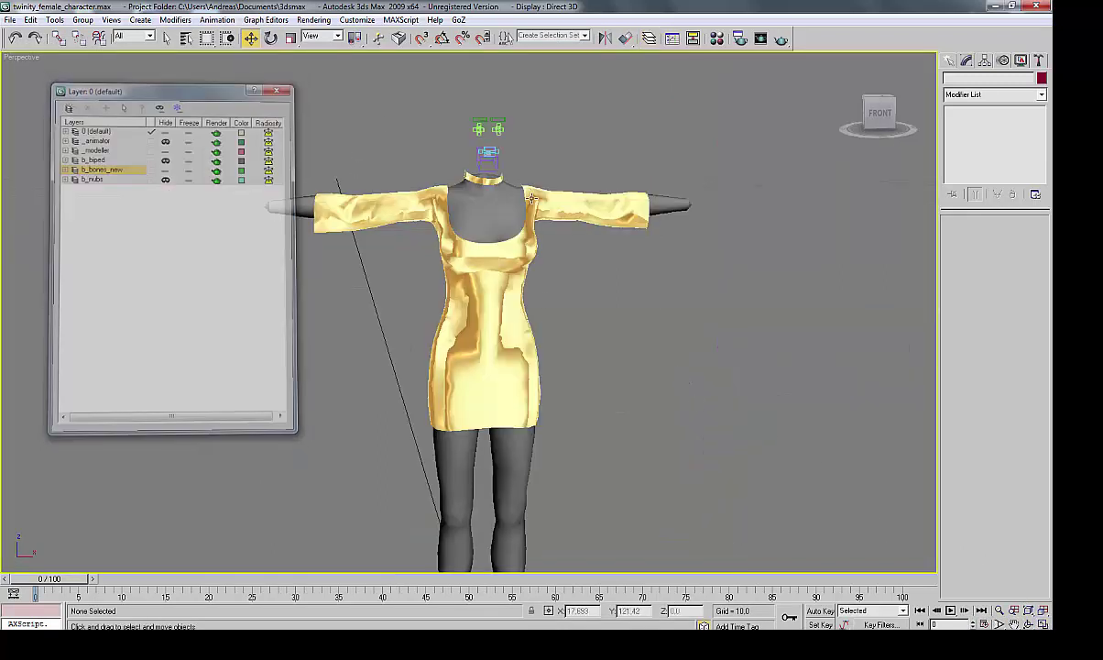
pyautogui.click(879, 112)
pyautogui.scroll(5, 768, 318)
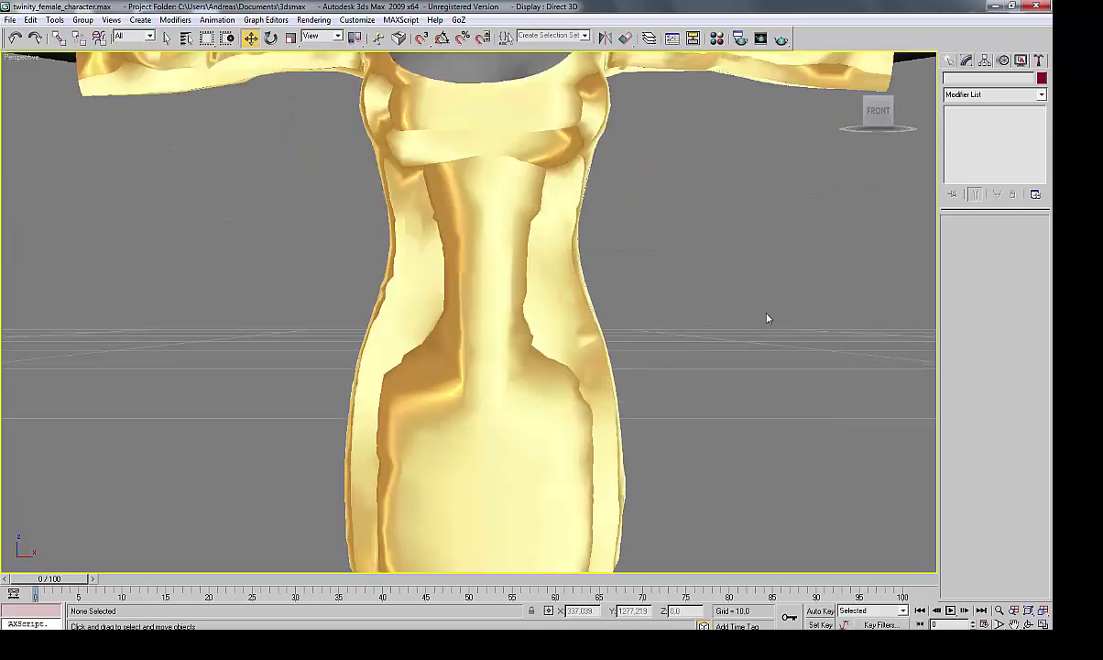
pyautogui.scroll(-5, 768, 318)
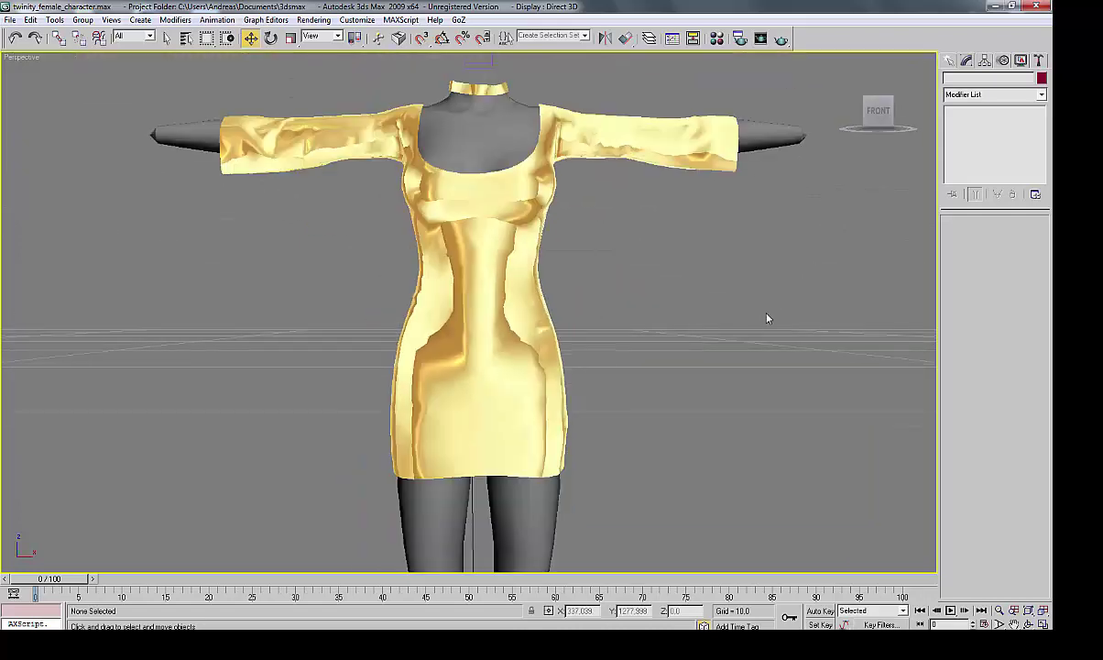
pyautogui.click(782, 40)
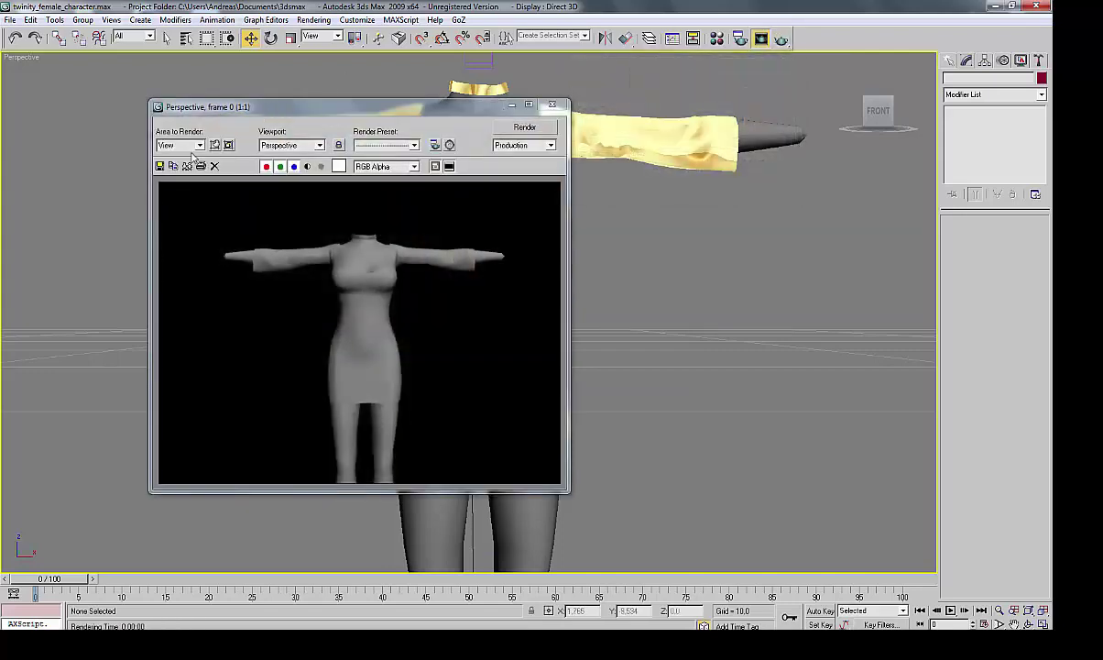
# Save the rendered image in the TEST folder as icon in JPEG format at quality 100, and close the render window.
pyautogui.click(159, 166)
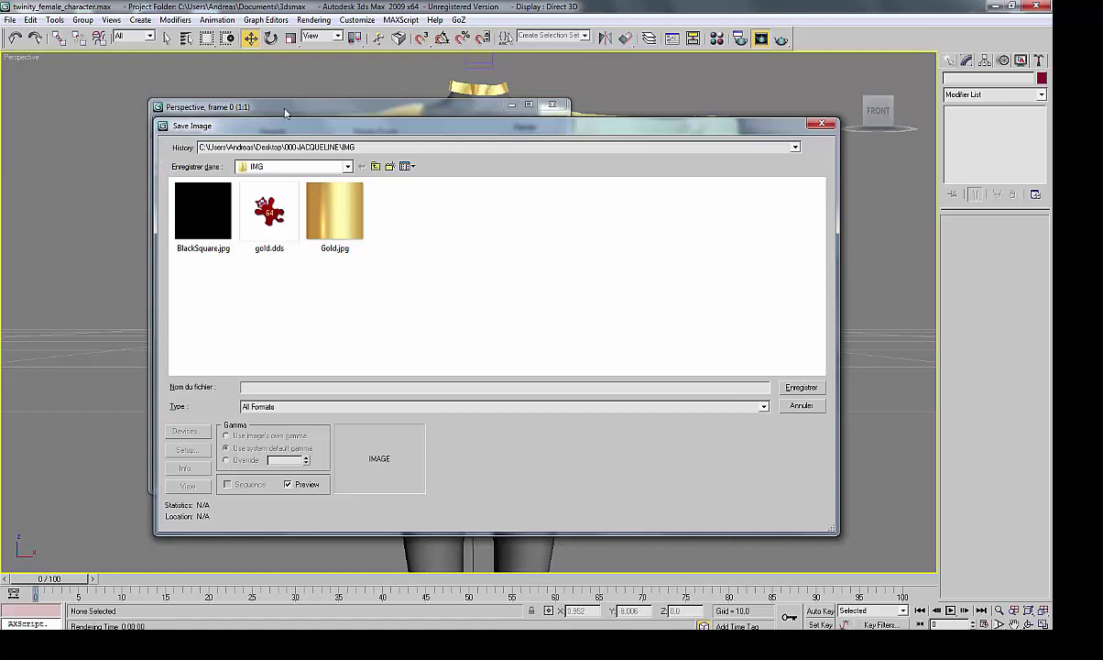
pyautogui.click(376, 167)
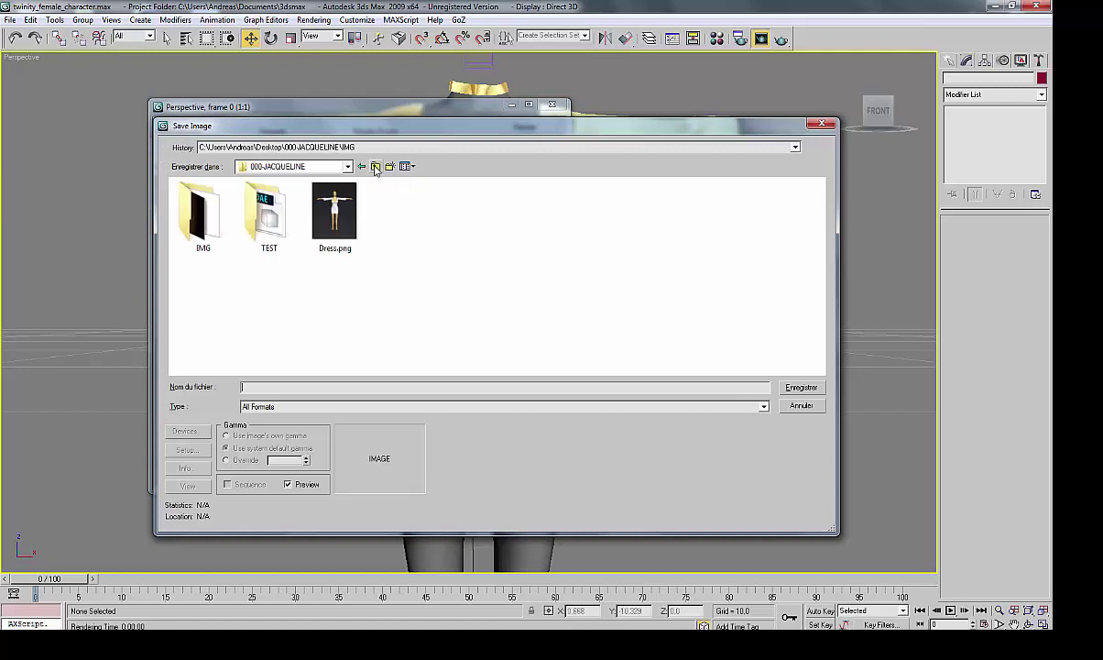
pyautogui.click(265, 222)
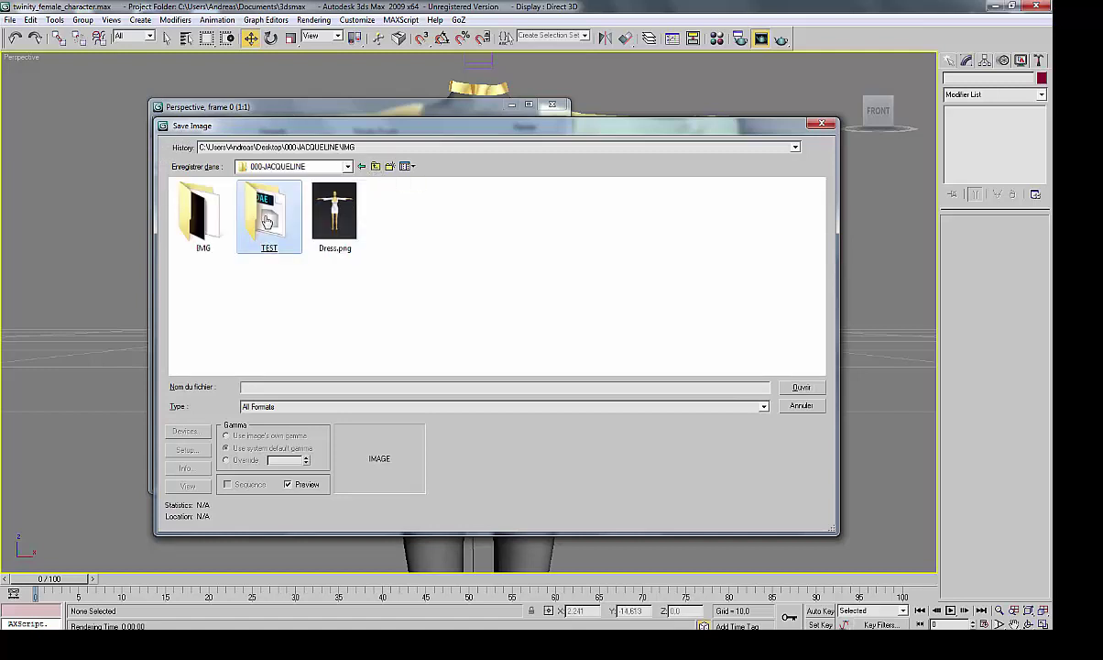
pyautogui.doubleClick(265, 222)
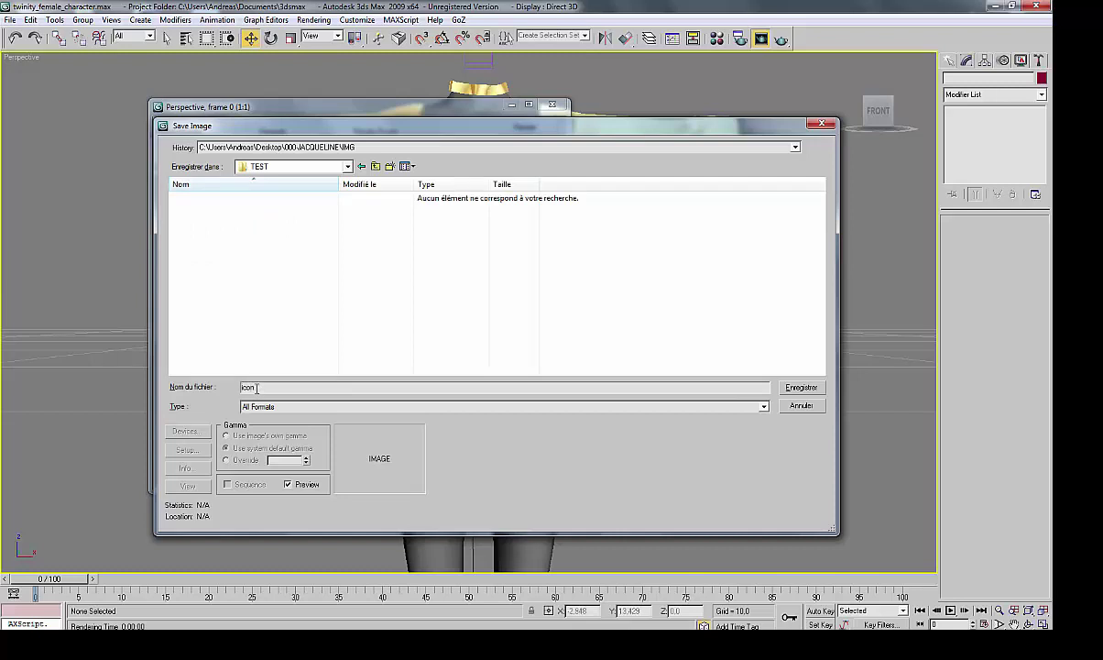
pyautogui.click(764, 407)
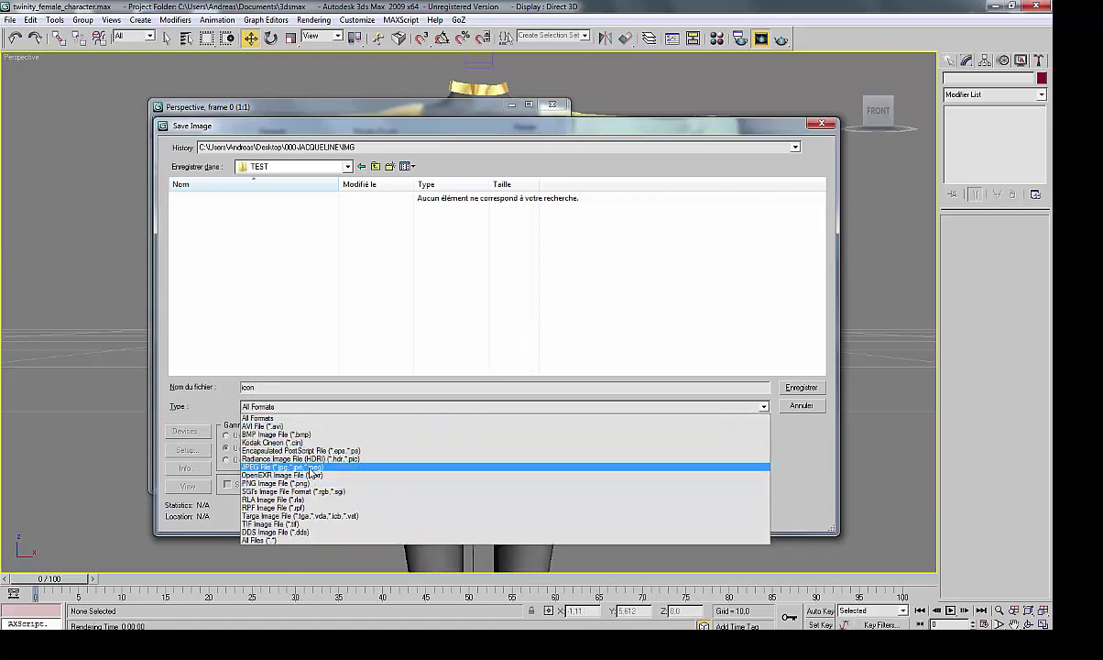
pyautogui.click(312, 467)
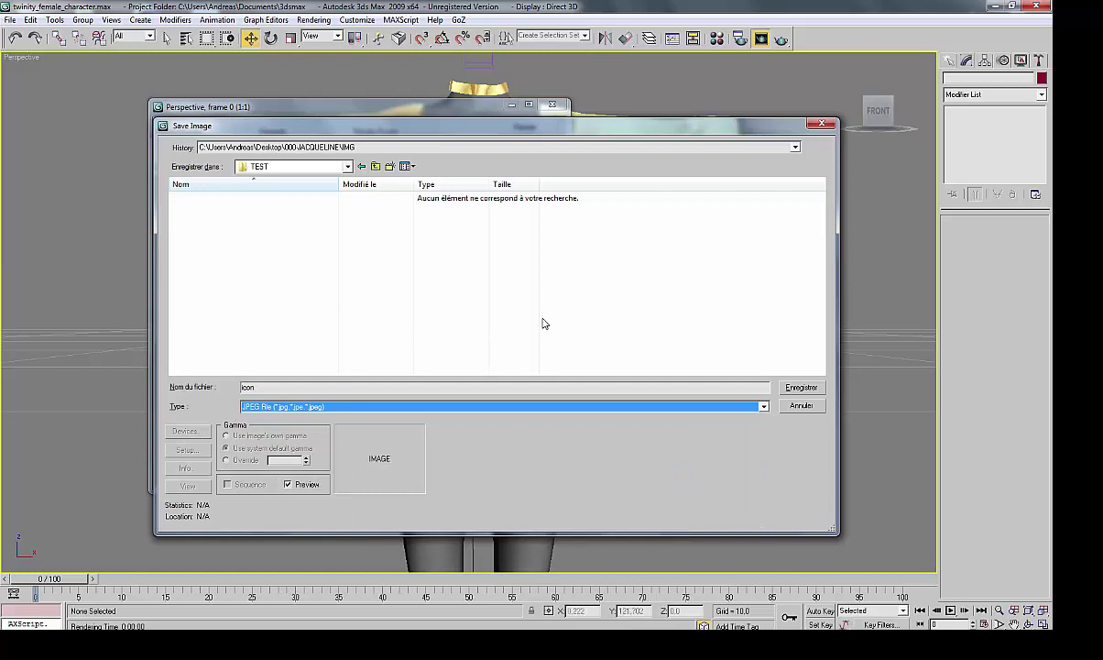
pyautogui.click(800, 387)
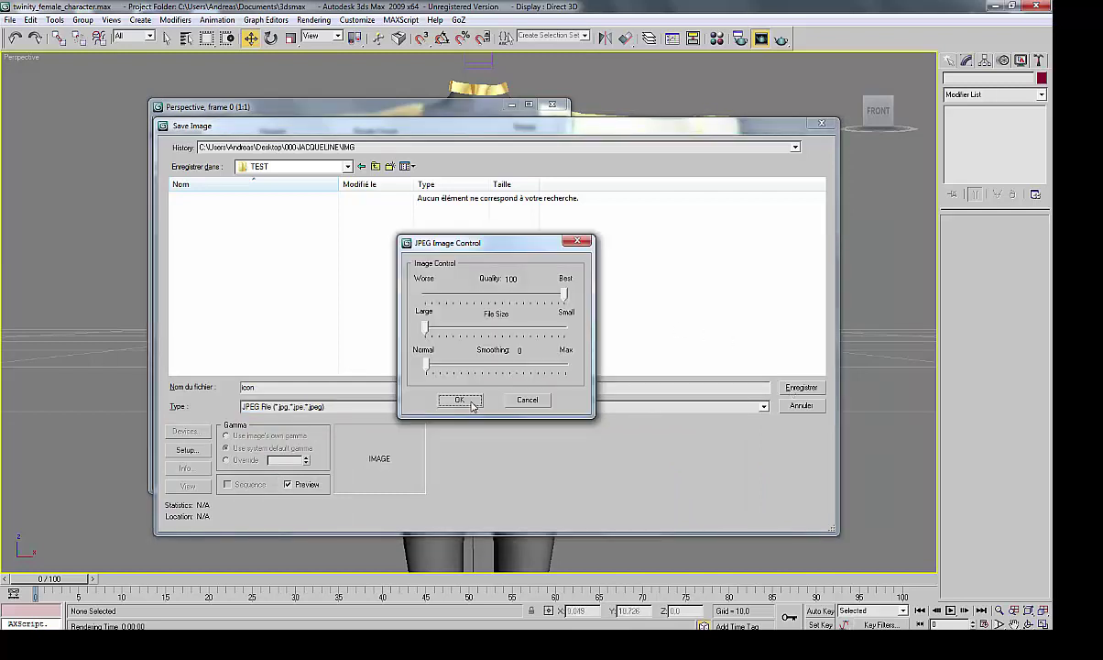
pyautogui.click(466, 400)
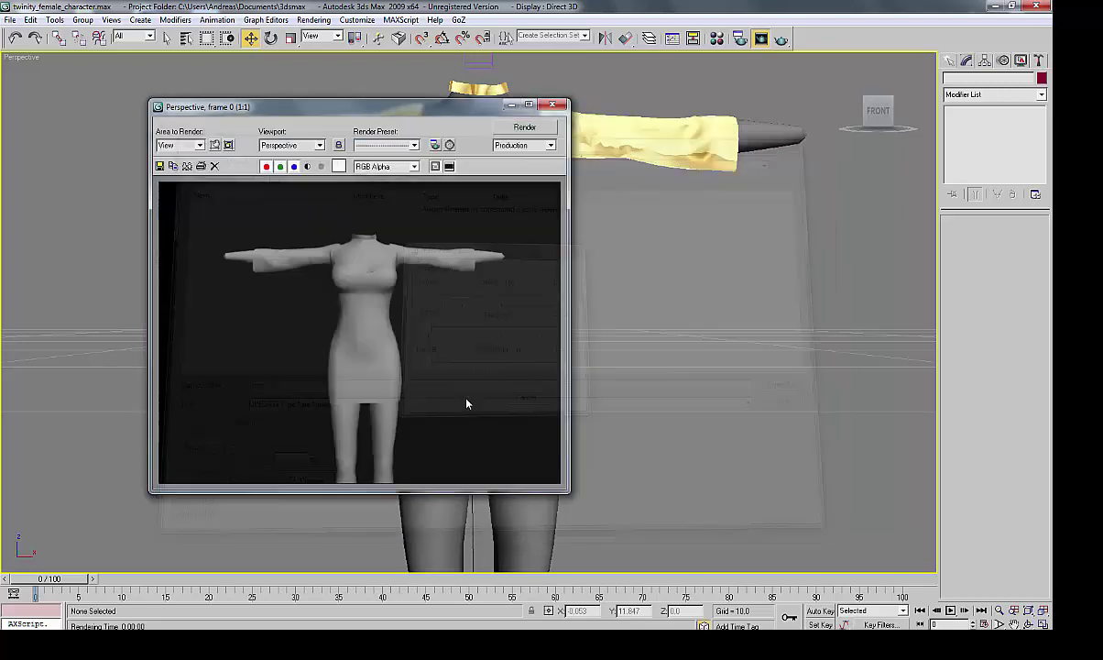
pyautogui.click(553, 104)
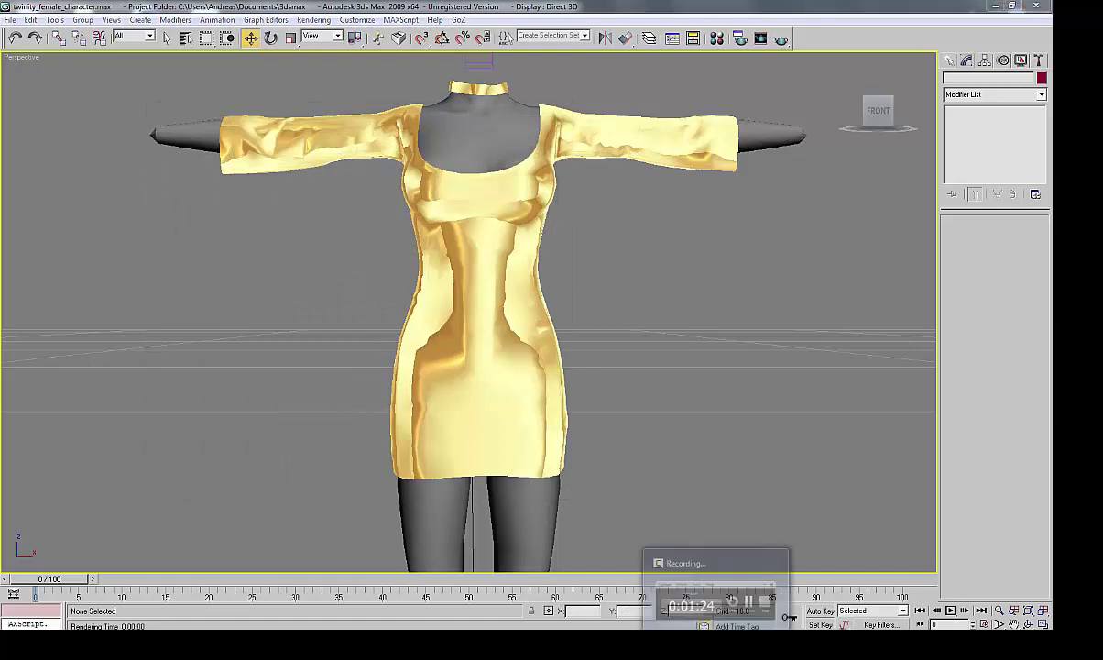
# Switch to the TEST folder in Windows Explorer, review the package definition of Dress.twml in Notepad++, and exit the editor.
pyautogui.click(993, 587)
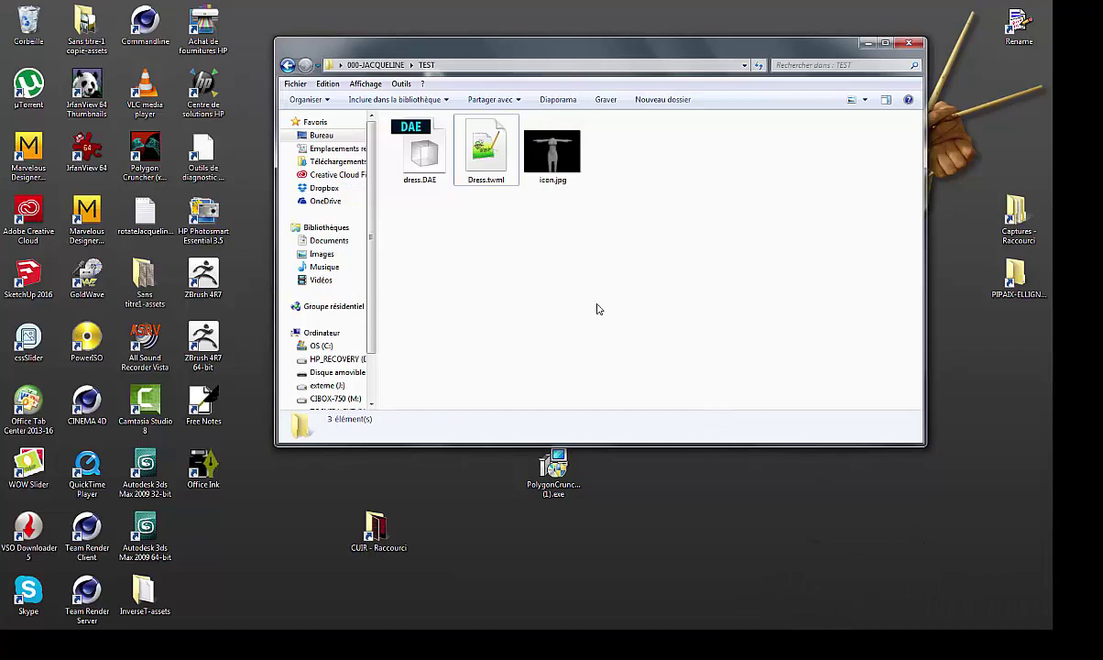
pyautogui.doubleClick(487, 156)
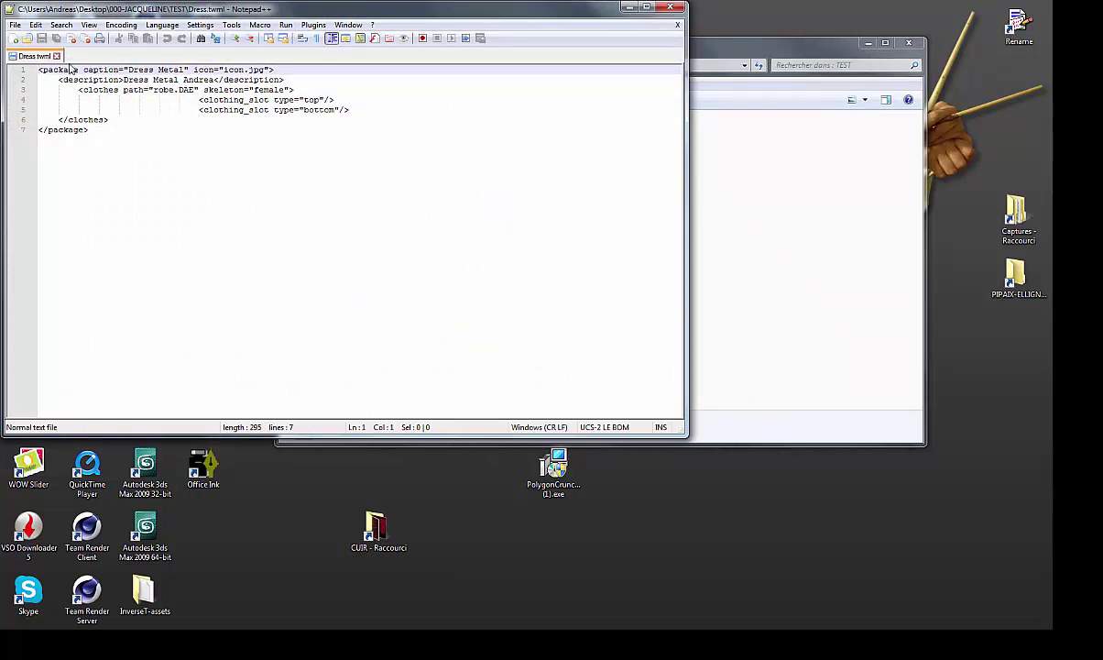
pyautogui.click(15, 24)
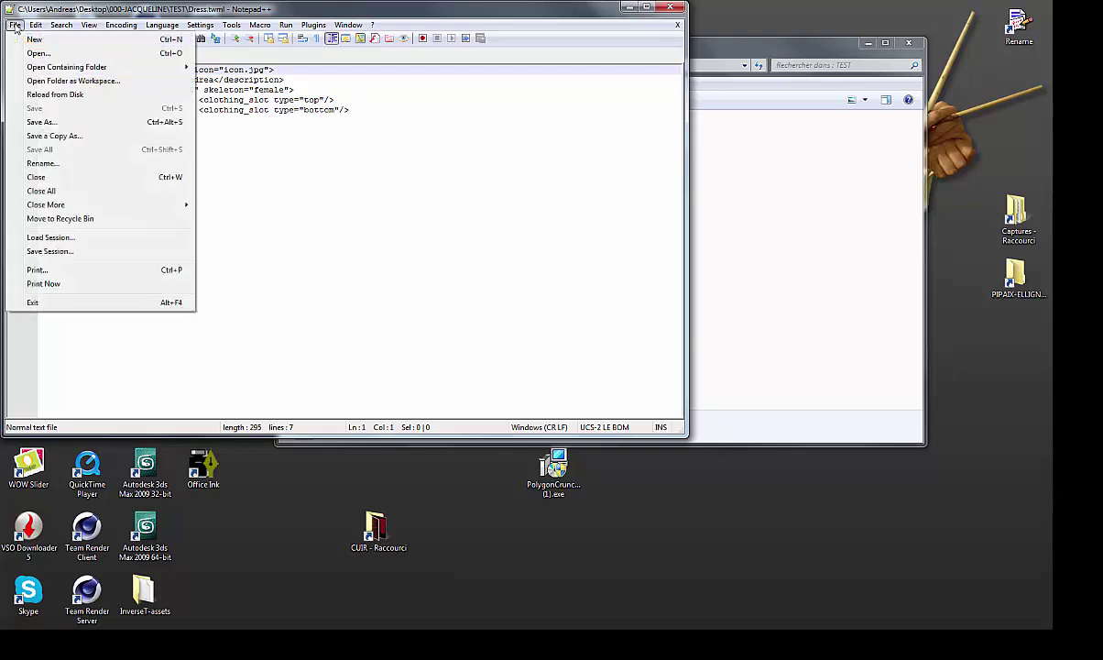
pyautogui.click(33, 303)
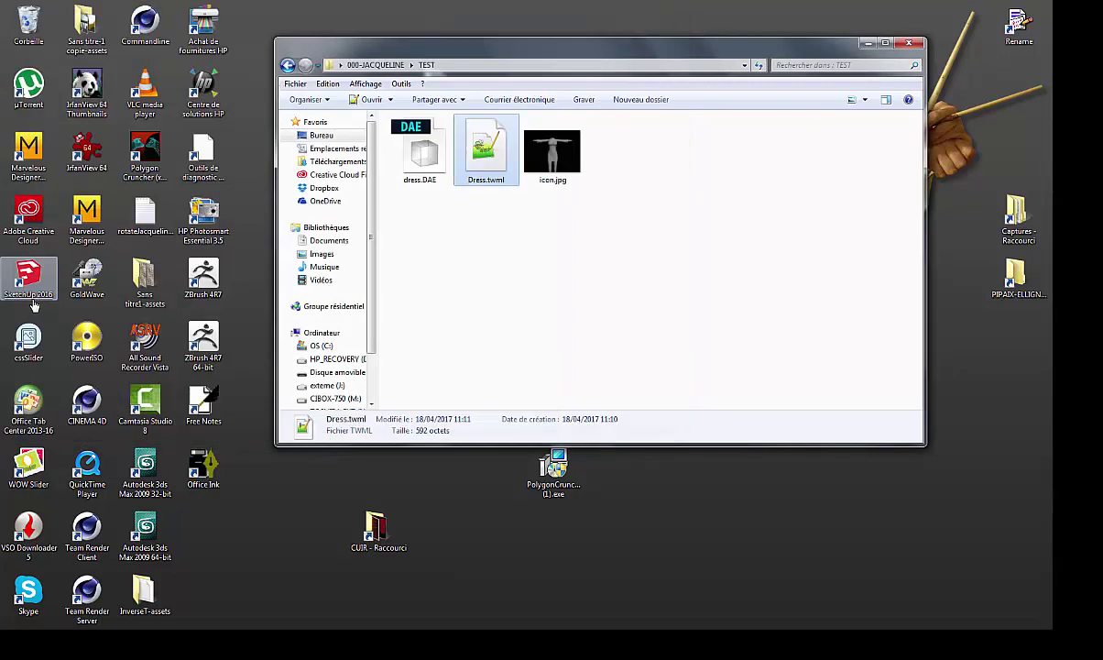
# Return from the TEST folder to its parent project folder in Windows Explorer and clear the selection.
pyautogui.click(525, 242)
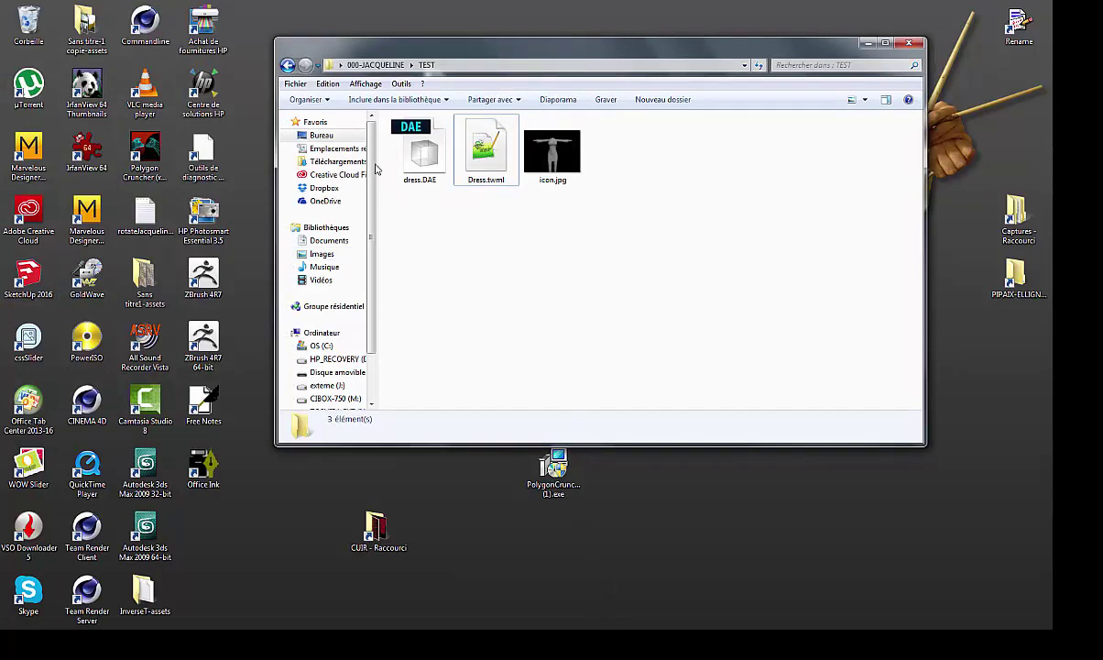
pyautogui.click(288, 66)
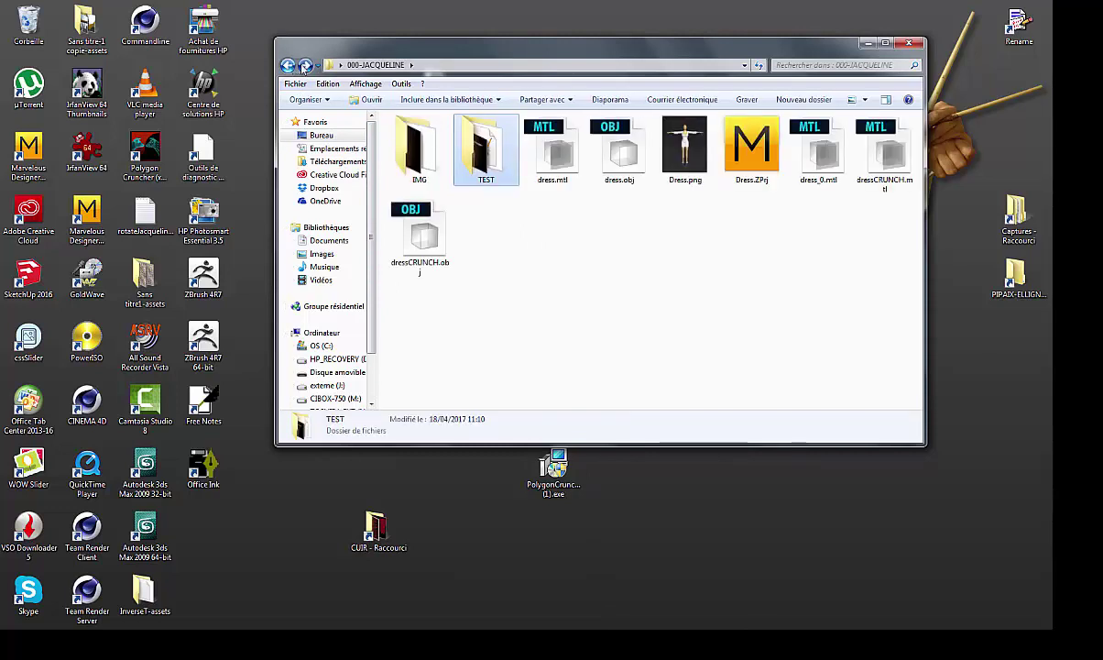
pyautogui.click(570, 265)
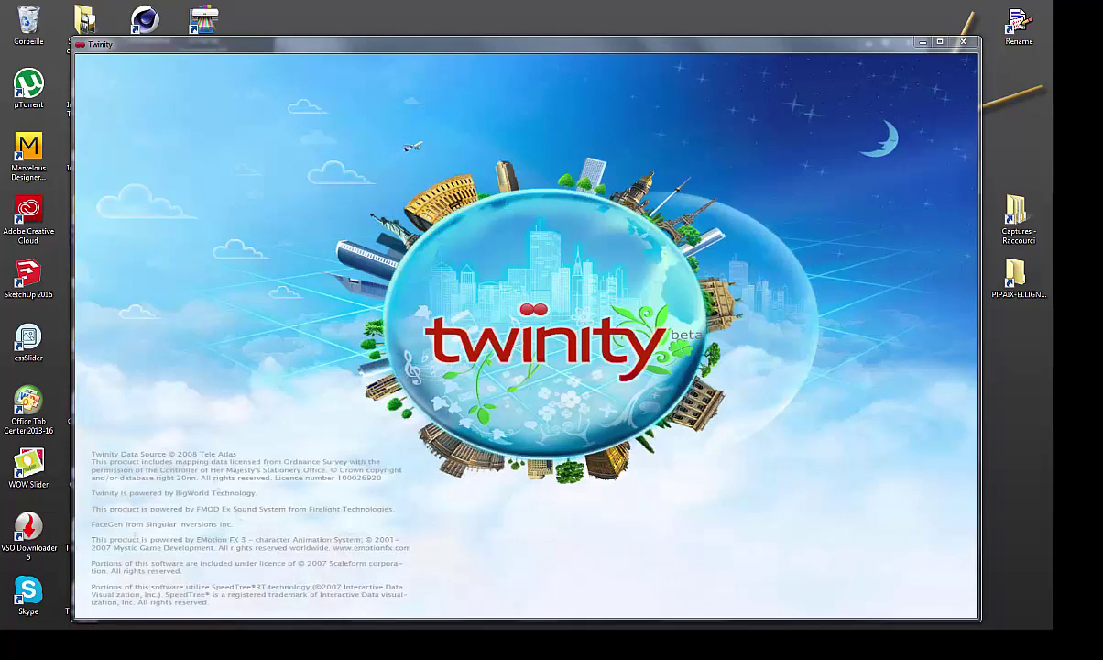
# Log in to Twinity with the remembered account and walk the avatar across the courtyard away from the shop entrance.
pyautogui.moveTo(600, 646)
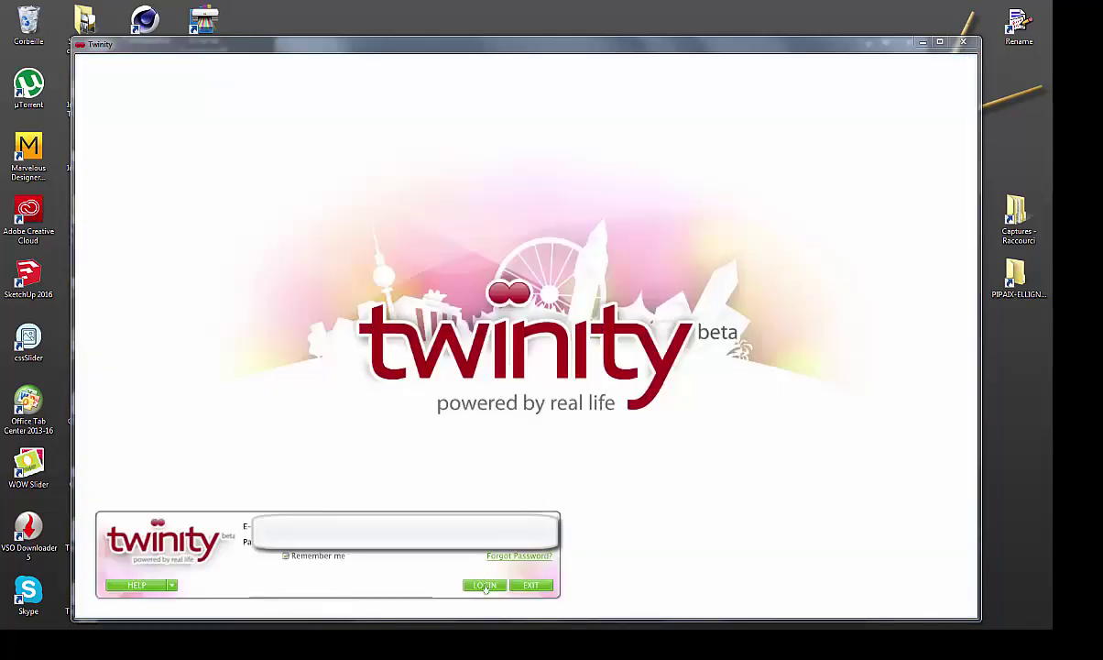
pyautogui.click(485, 585)
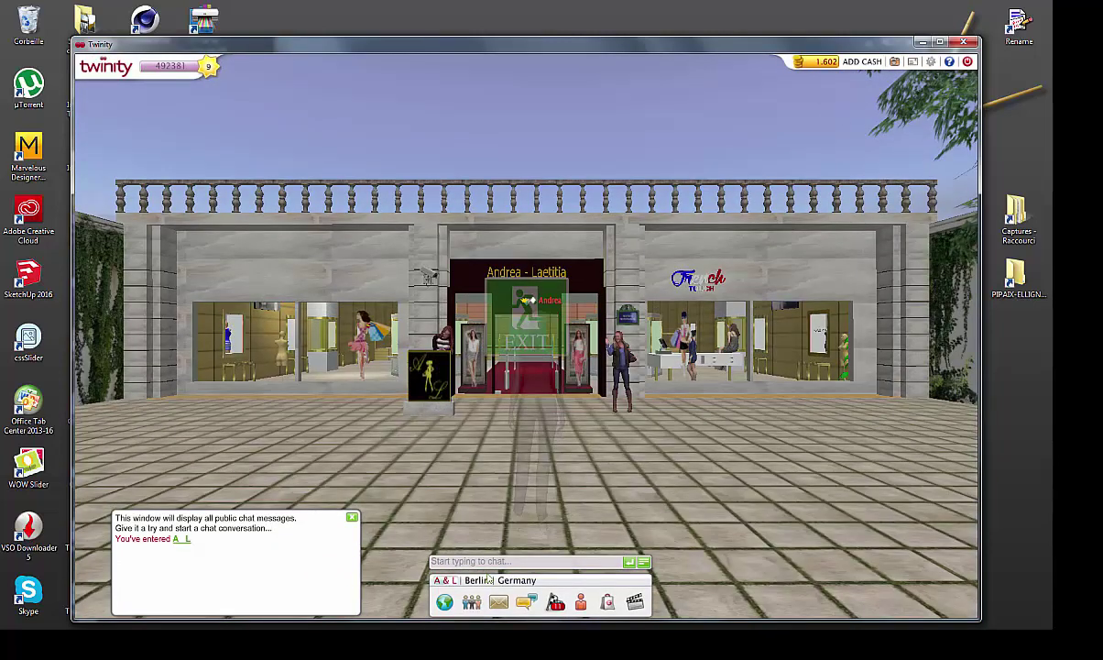
pyautogui.press('Left')
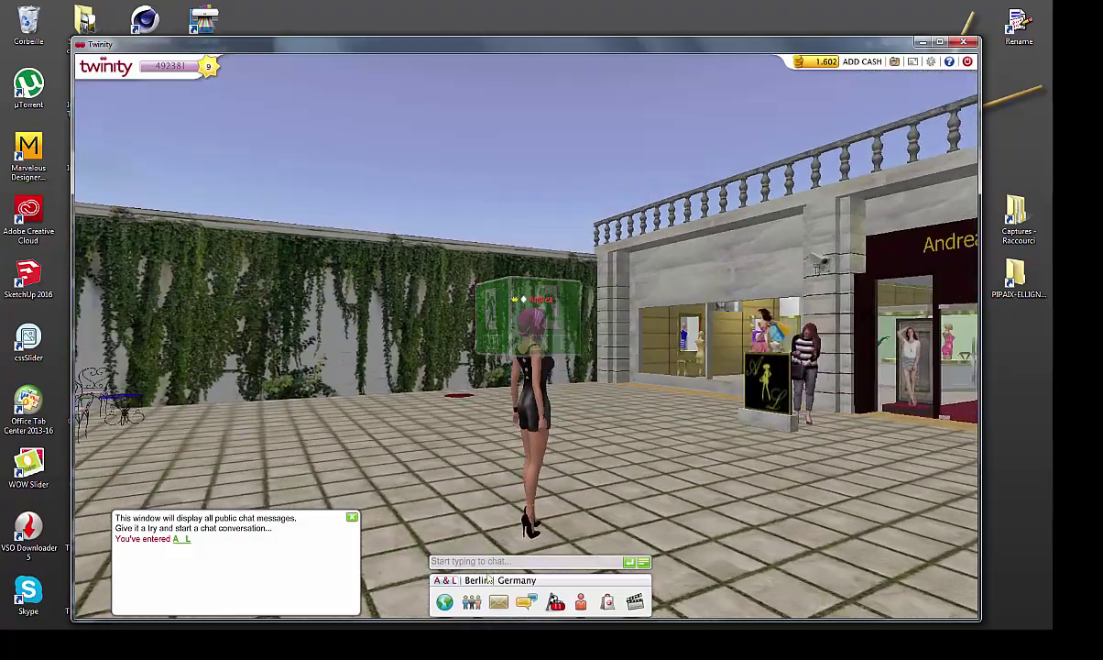
pyautogui.press('Up')
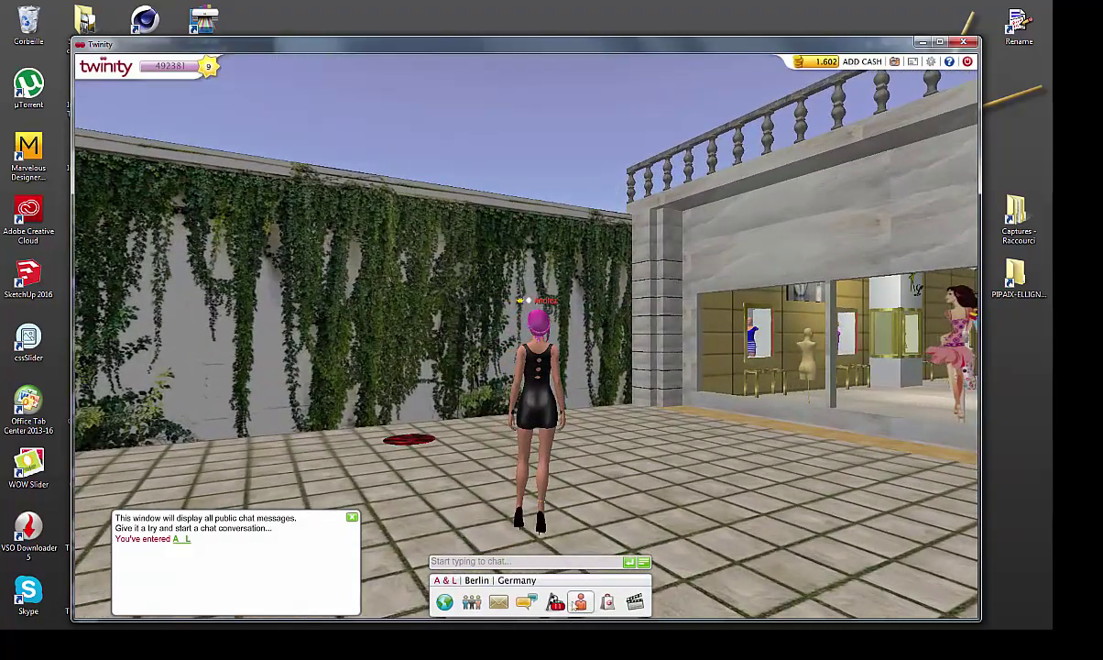
# Remove the leather dress from the avatar's Default outfit and apply the change.
pyautogui.click(581, 603)
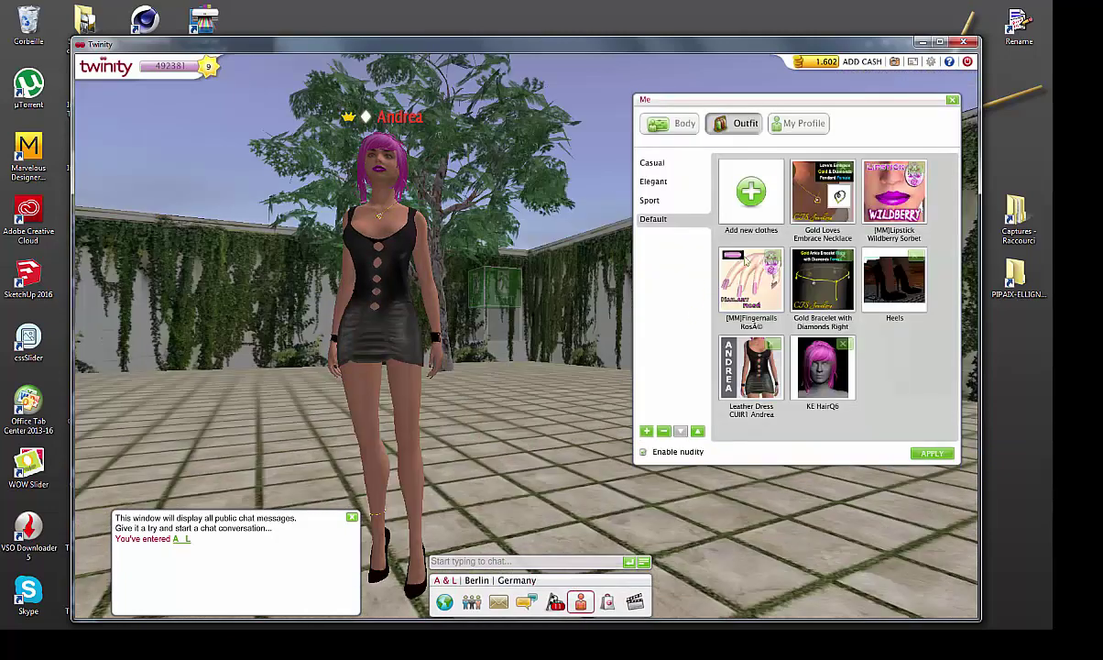
pyautogui.click(773, 345)
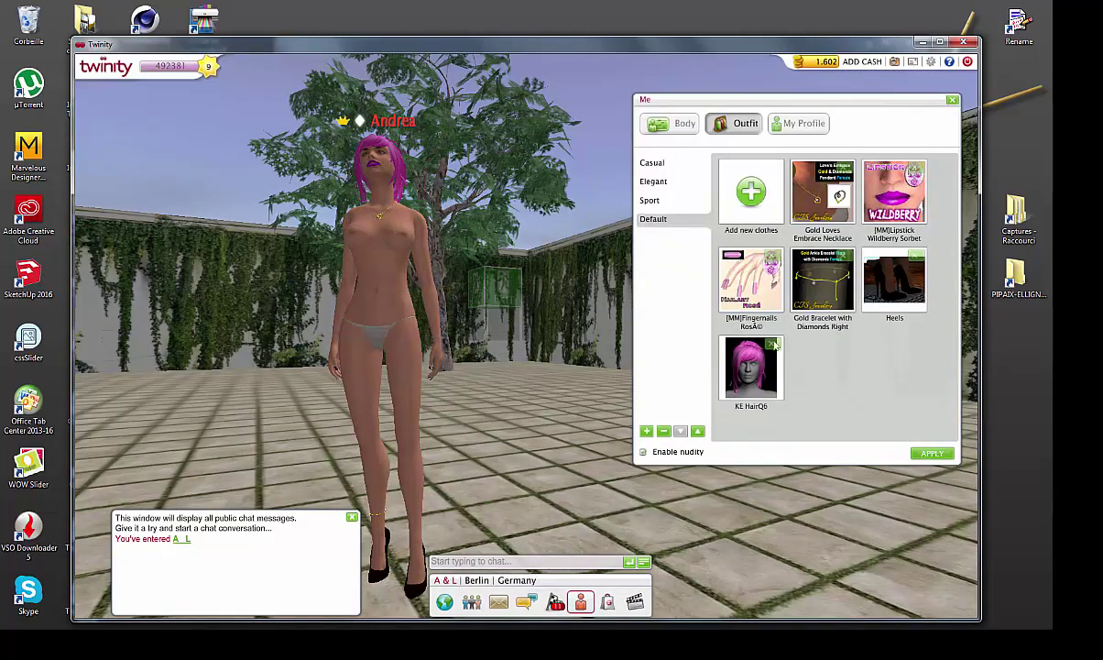
pyautogui.click(933, 454)
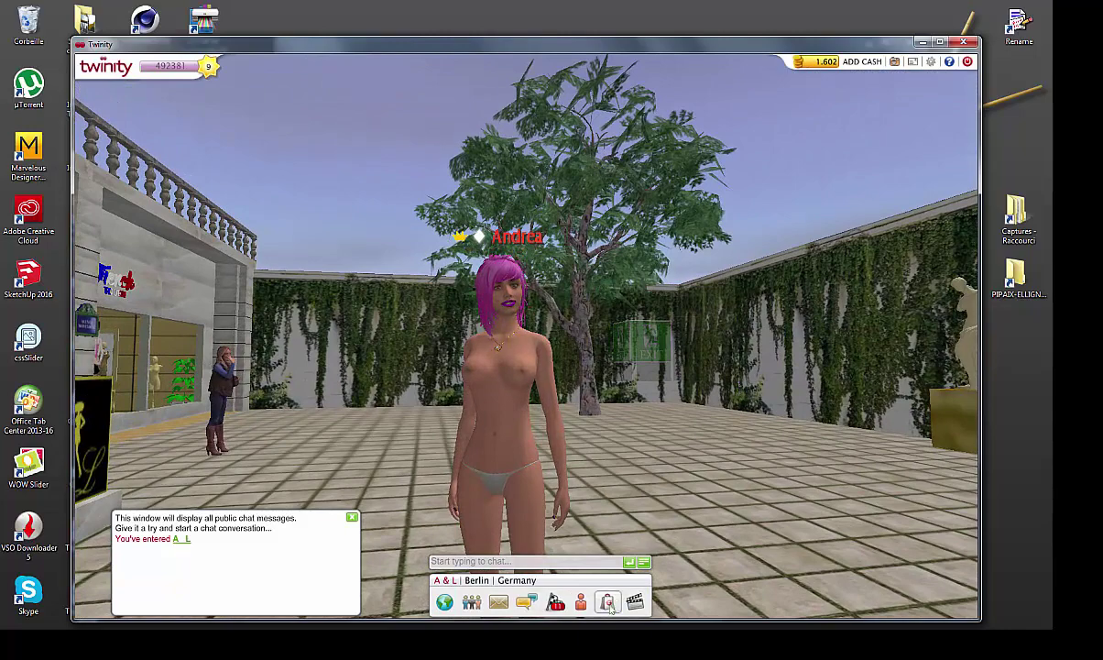
# Browse the computer's Desktop from the inventory to the project's TEST folder and load Dress.twml for conversion.
pyautogui.click(608, 602)
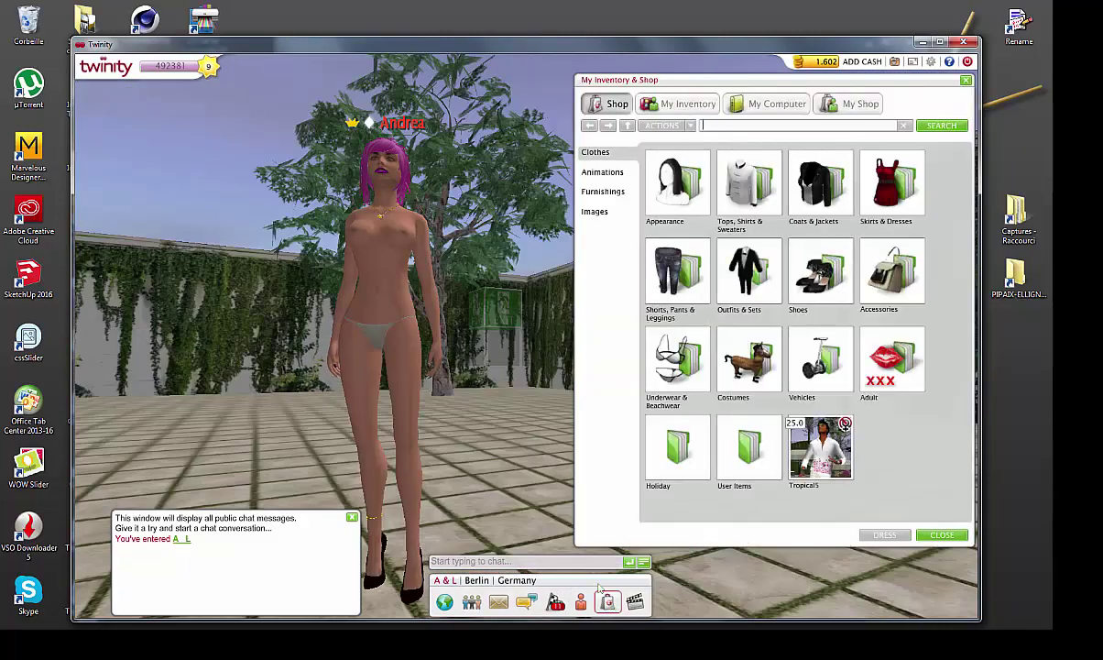
pyautogui.click(778, 105)
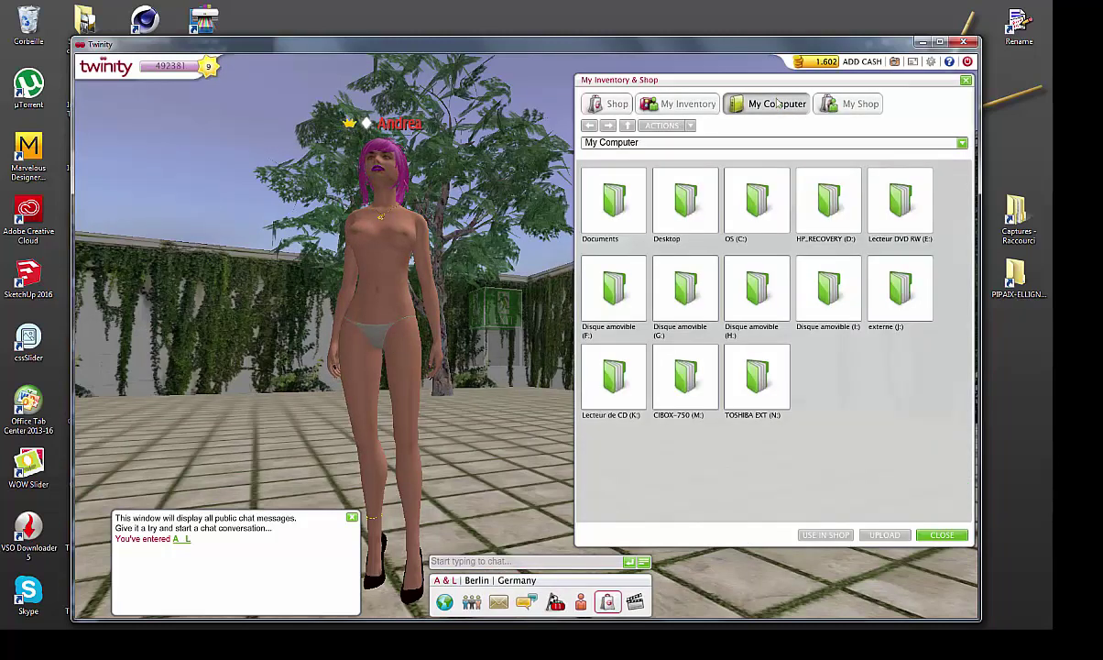
pyautogui.doubleClick(687, 197)
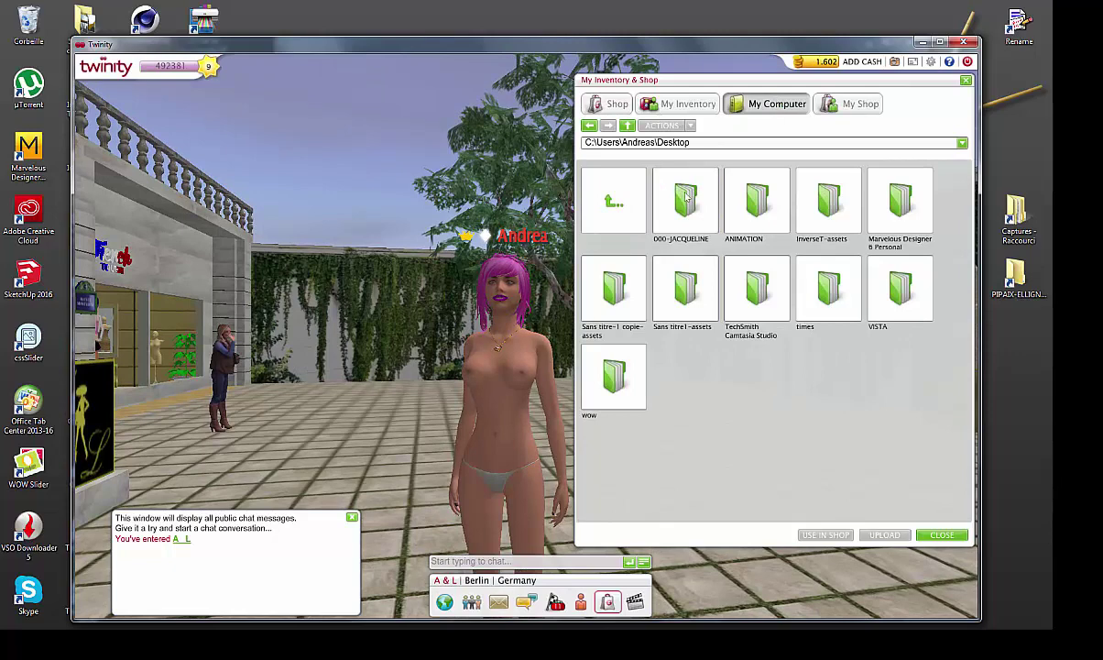
pyautogui.doubleClick(687, 197)
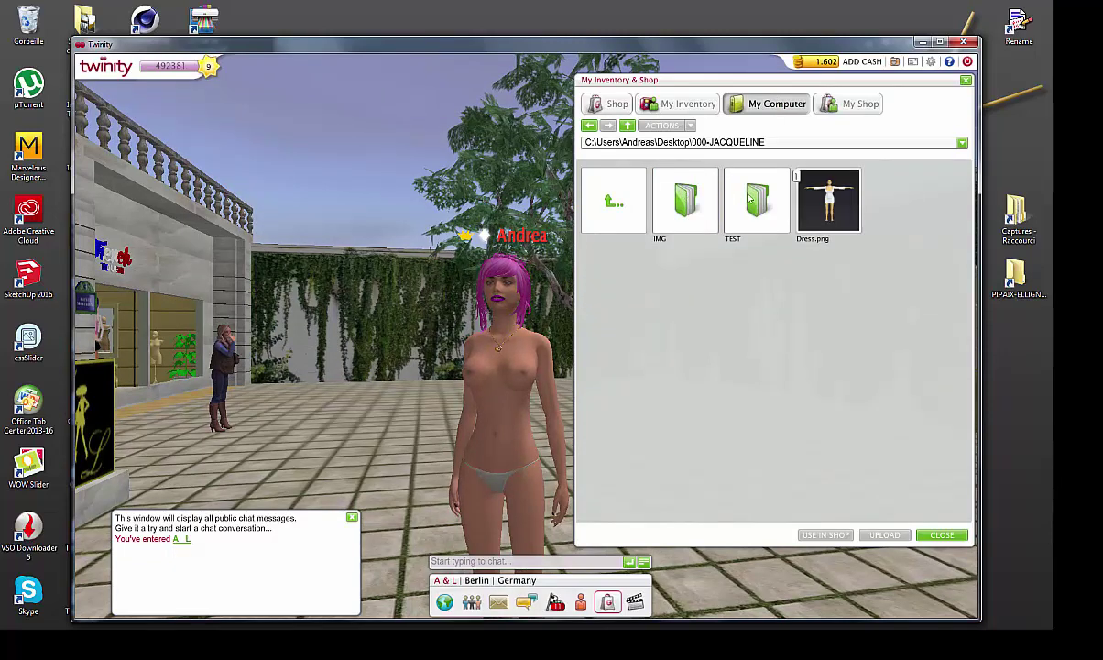
pyautogui.doubleClick(733, 193)
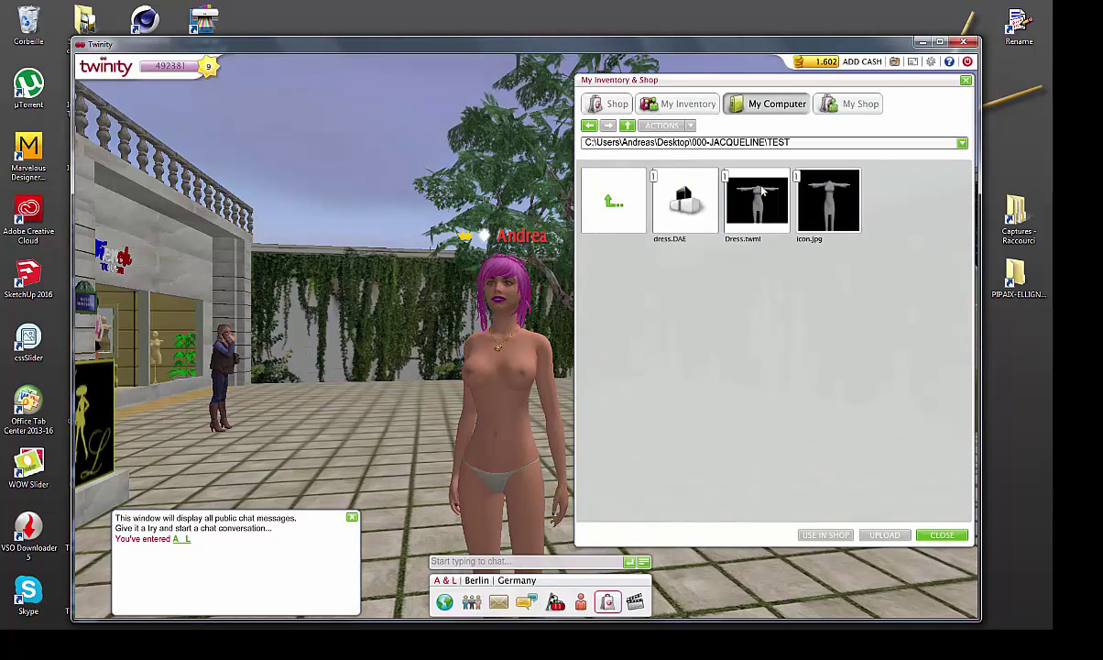
pyautogui.click(757, 197)
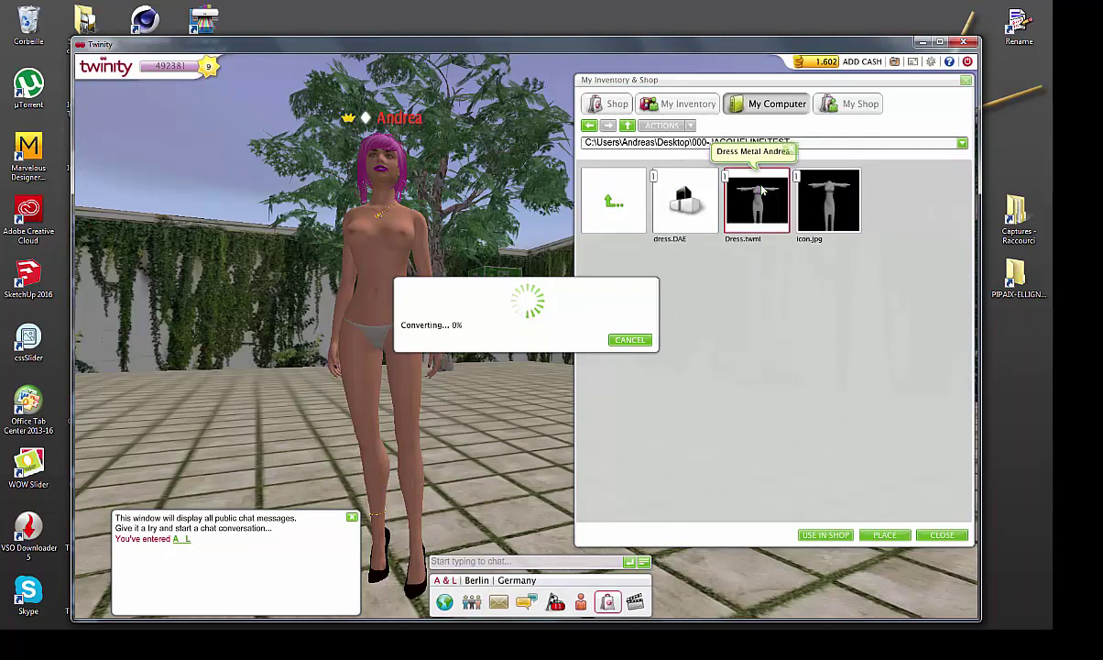